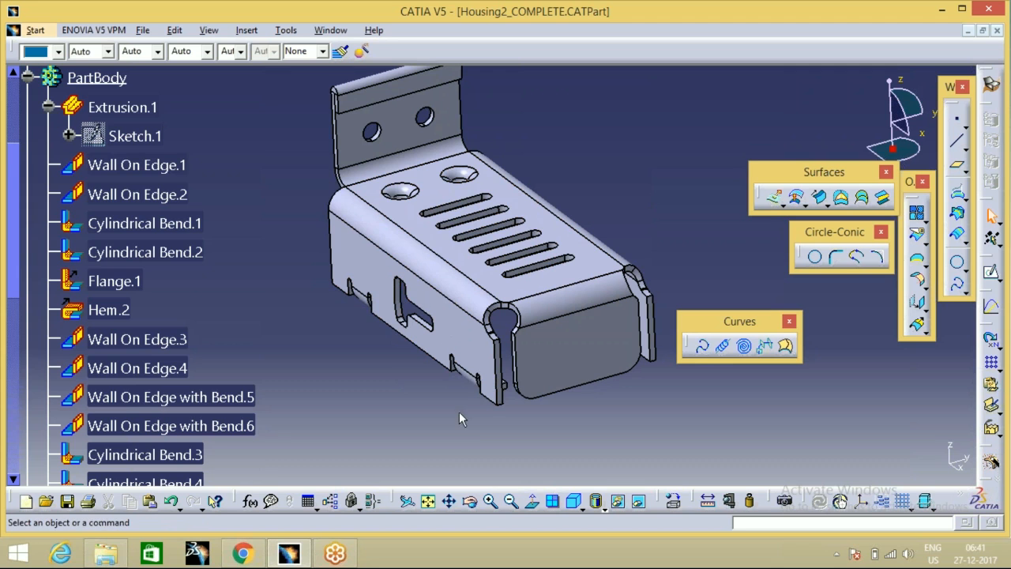
Inspect the underside of the housing and locate the round stamp's feature in the specification tree.
{"action": "left_click", "coordinate": [471, 501]}
{"action": "left_click_drag", "start_coordinate": [471, 445], "coordinate": [581, 257]}
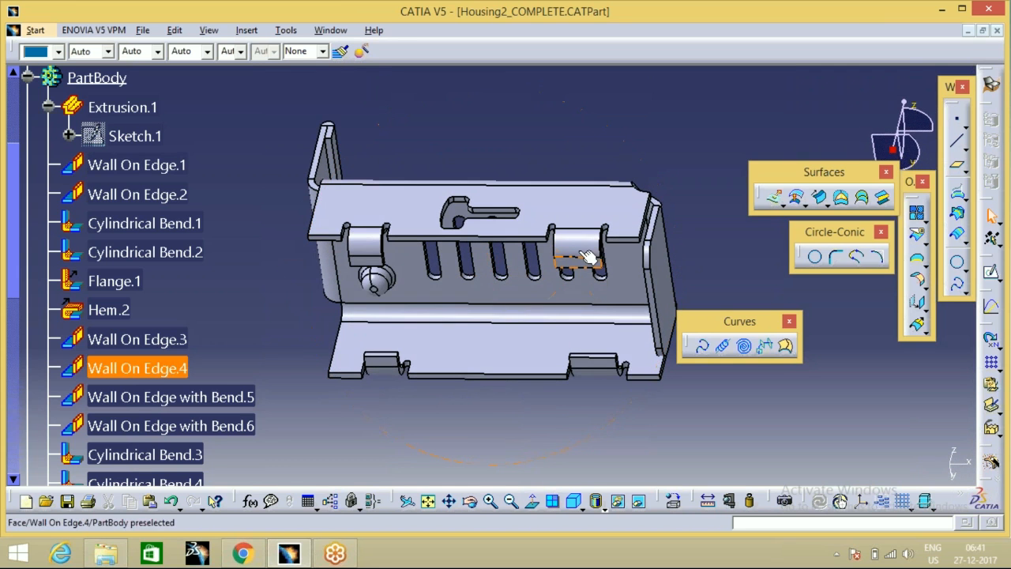
{"action": "left_click", "coordinate": [380, 288]}
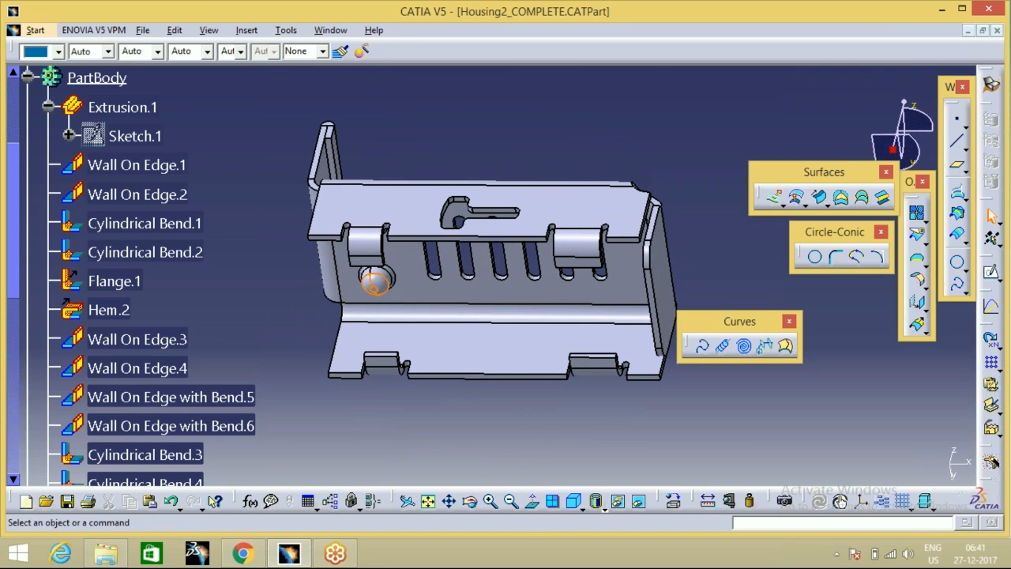
{"action": "right_click", "coordinate": [379, 284]}
{"action": "left_click", "coordinate": [429, 243]}
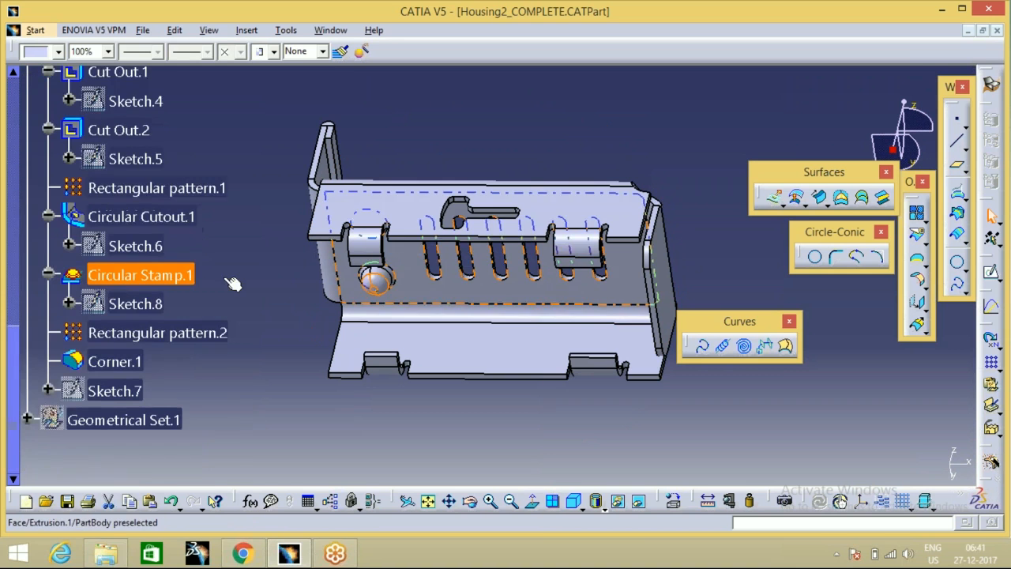
{"action": "left_click", "coordinate": [376, 278]}
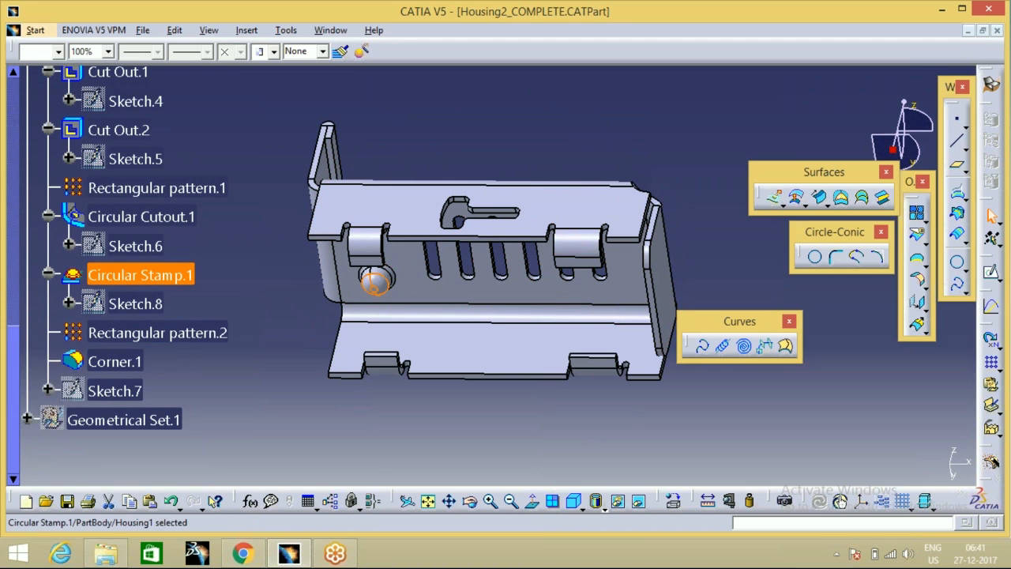
{"action": "left_click", "coordinate": [263, 275]}
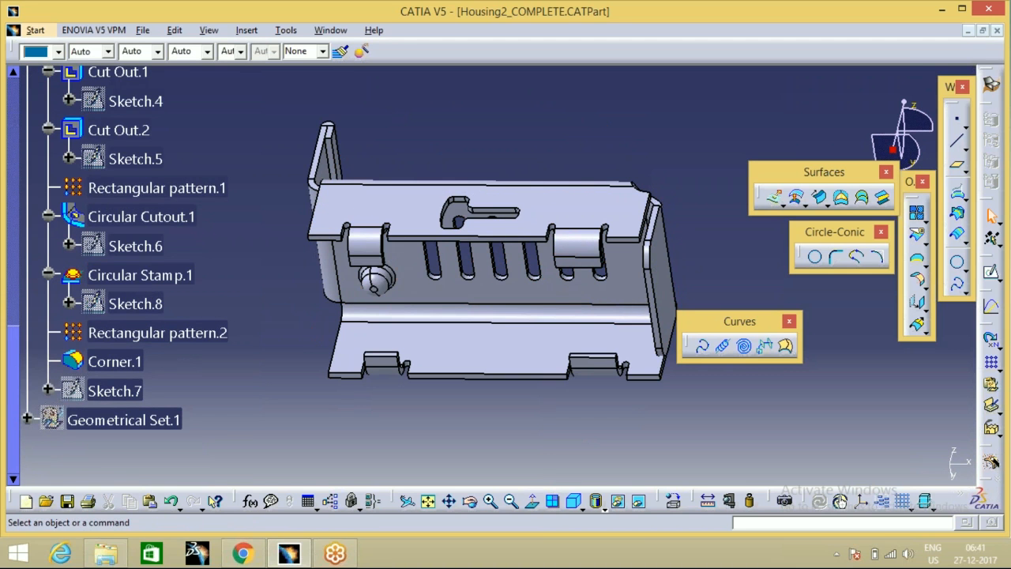
Show Geometrical Set.1 and review the planes and axes it contains in the tree.
{"action": "left_click", "coordinate": [49, 218]}
{"action": "left_click", "coordinate": [48, 246]}
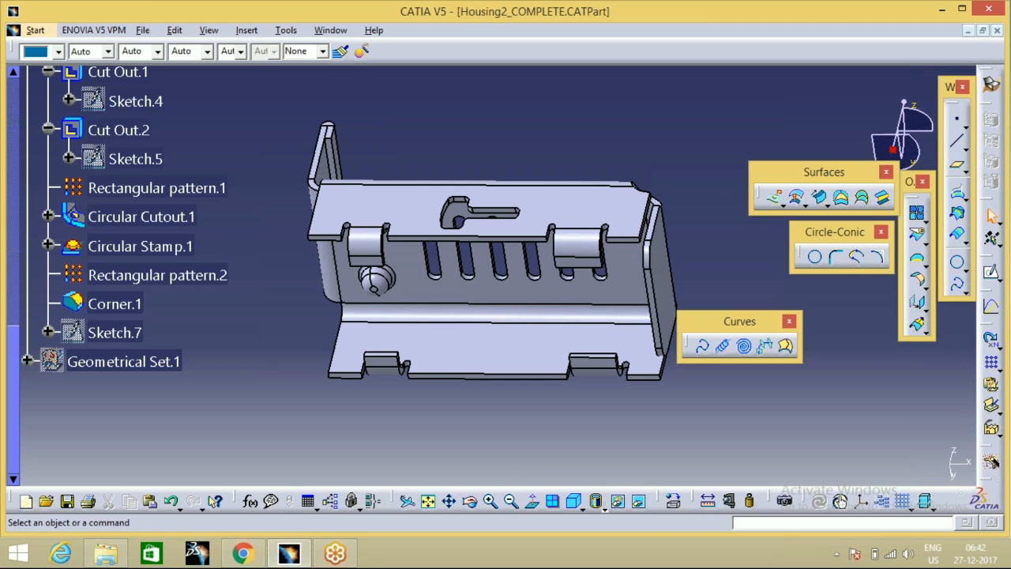
{"action": "right_click", "coordinate": [180, 362]}
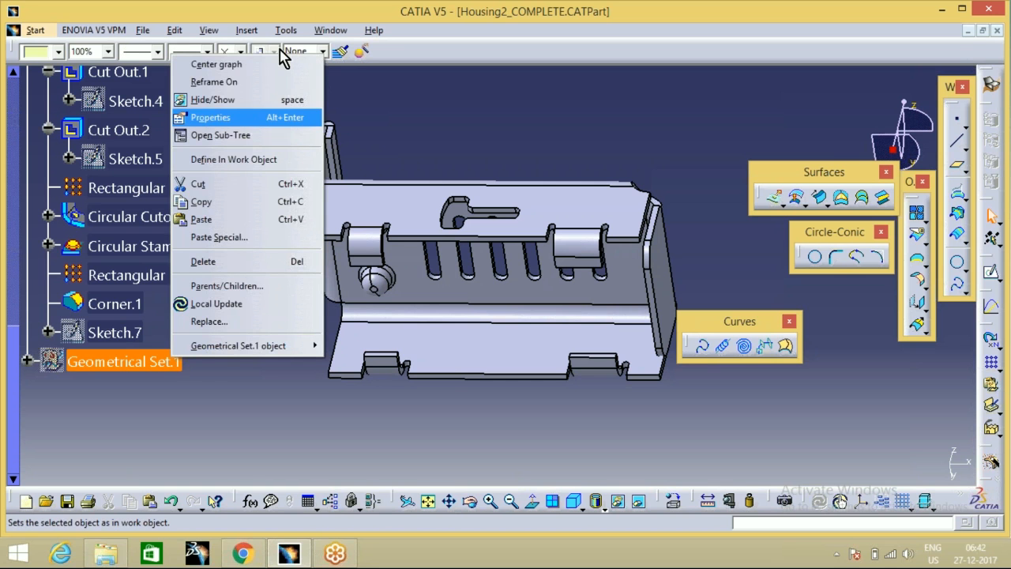
{"action": "left_click", "coordinate": [231, 100]}
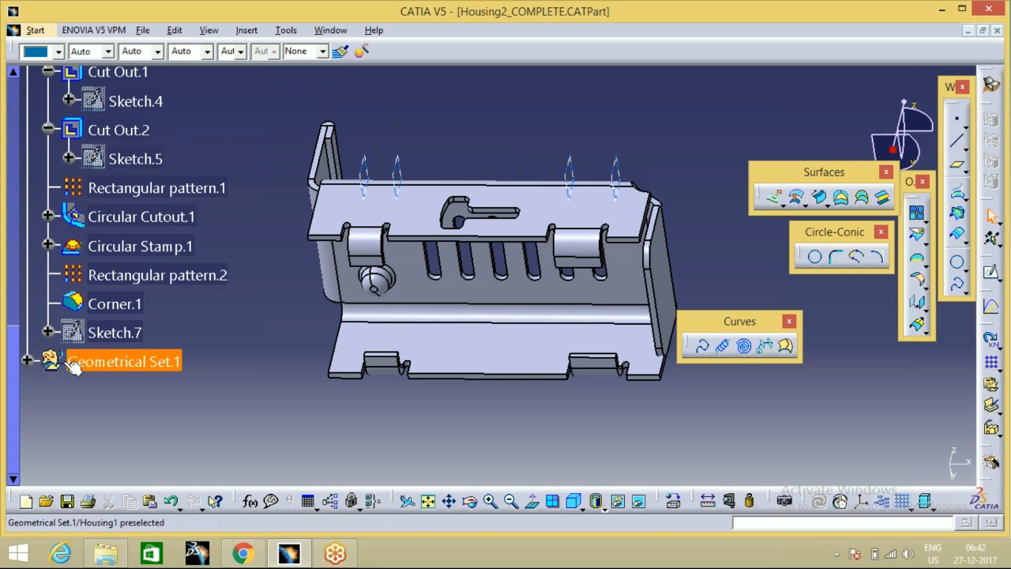
{"action": "left_click", "coordinate": [27, 361]}
{"action": "left_click", "coordinate": [27, 300]}
{"action": "left_click", "coordinate": [27, 301]}
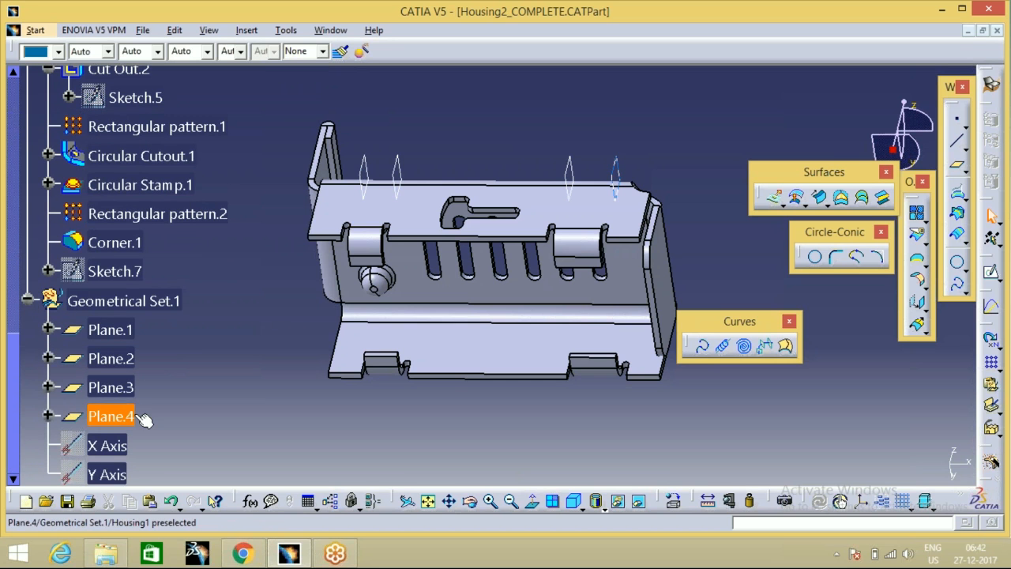
{"action": "left_click", "coordinate": [26, 301]}
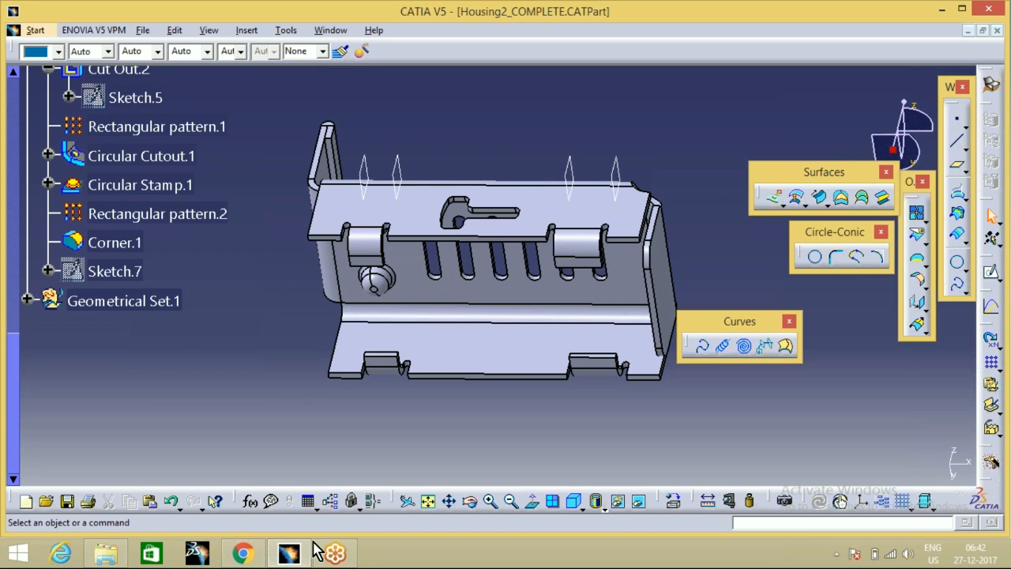
{"action": "mouse_move", "coordinate": [301, 552]}
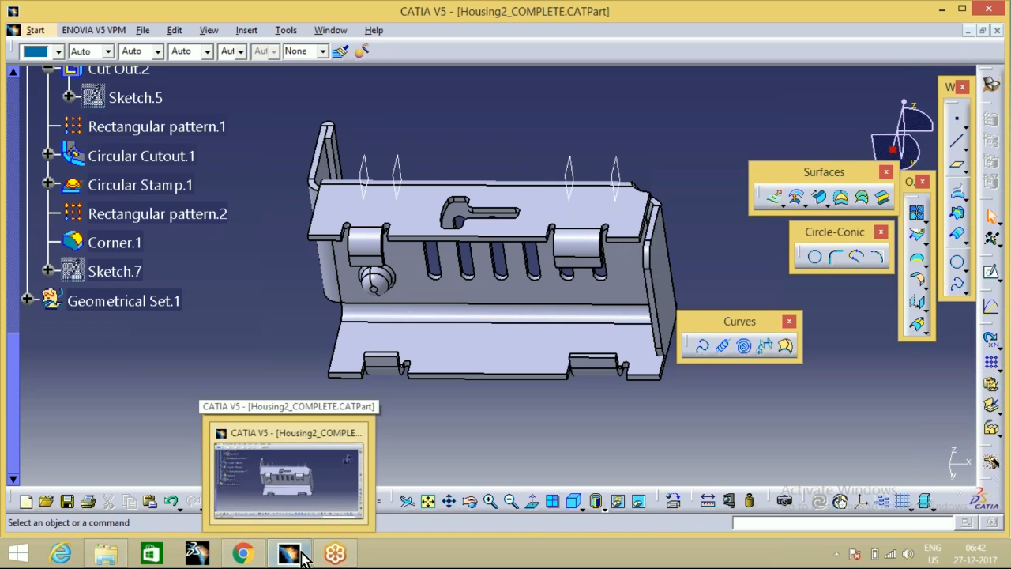
{"action": "left_click", "coordinate": [335, 553]}
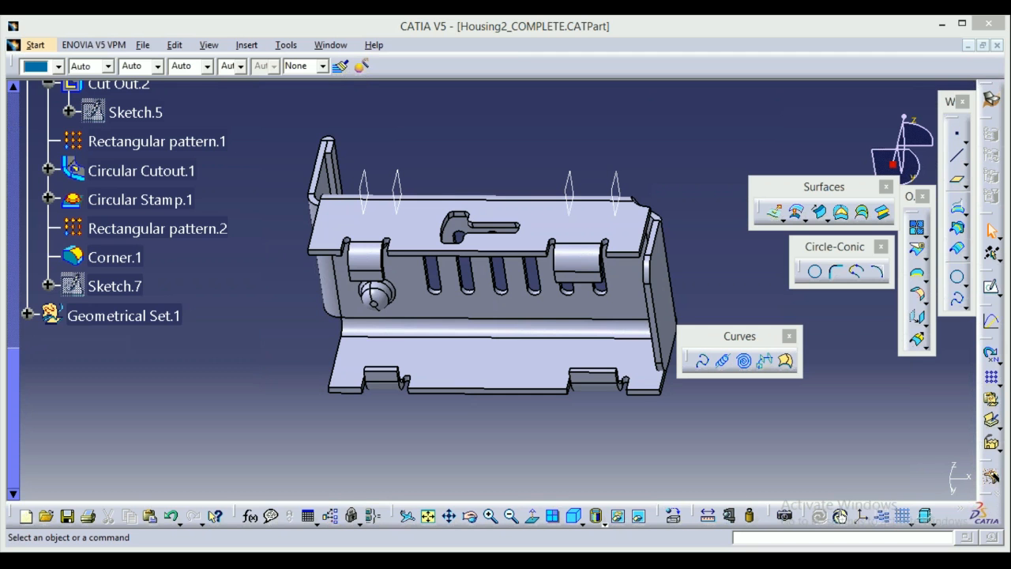
{"action": "left_click", "coordinate": [963, 23]}
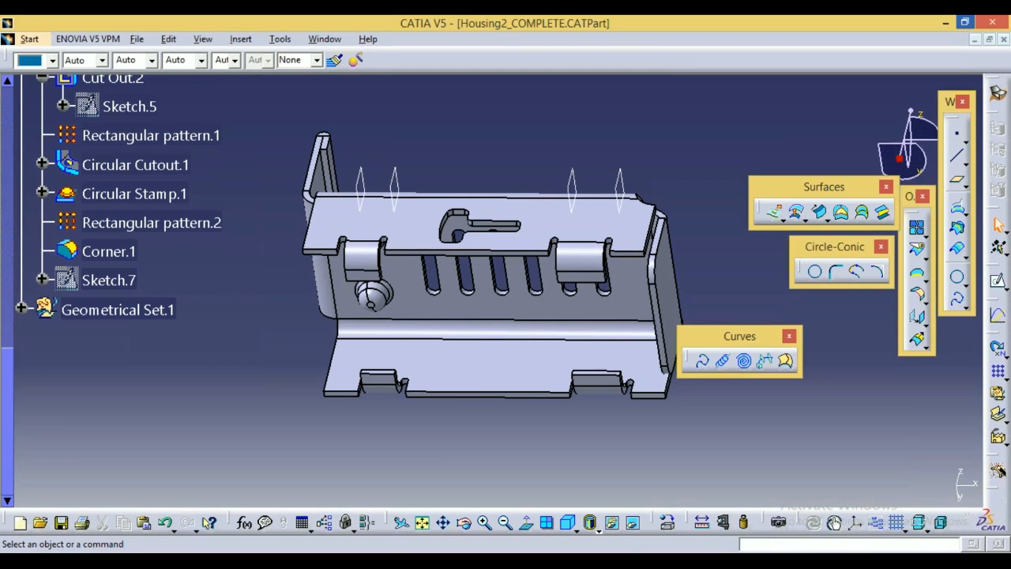
{"action": "left_click", "coordinate": [964, 22]}
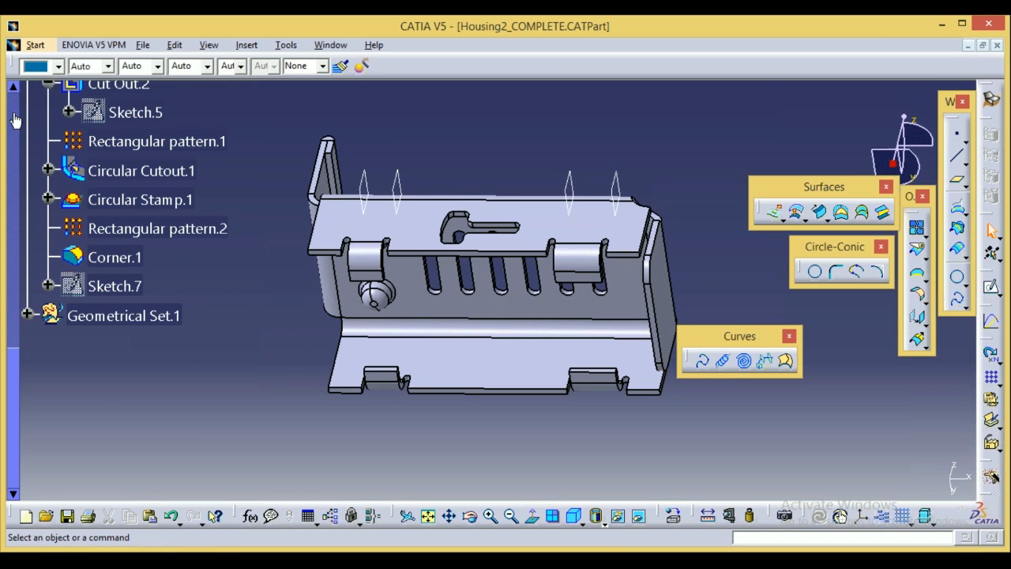
Open Sketch.1 of the base extrusion and locate its support plane in the specification tree.
{"action": "scroll", "coordinate": [14, 119], "scroll_direction": "up", "scroll_amount": 10}
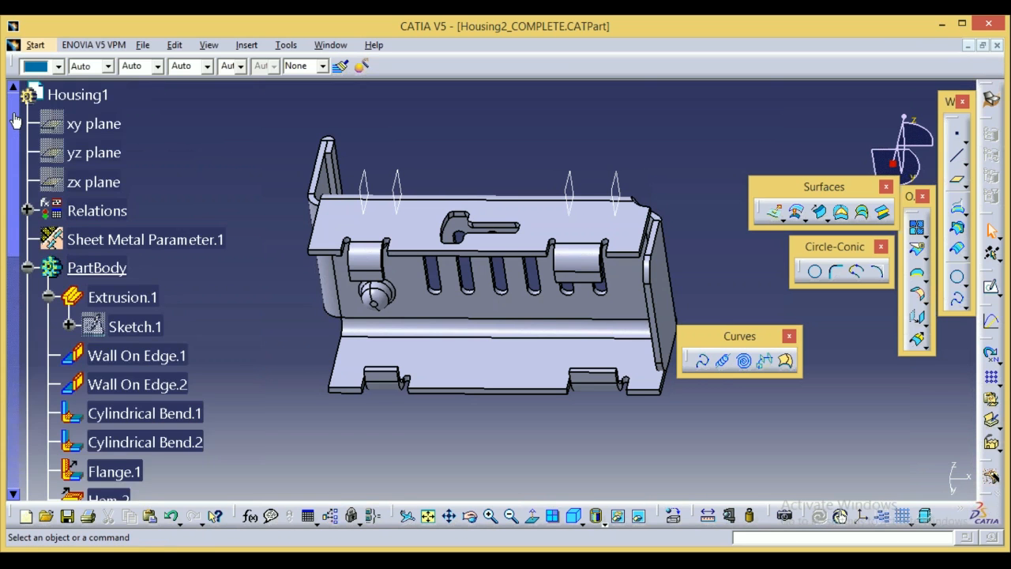
{"action": "left_click", "coordinate": [134, 327]}
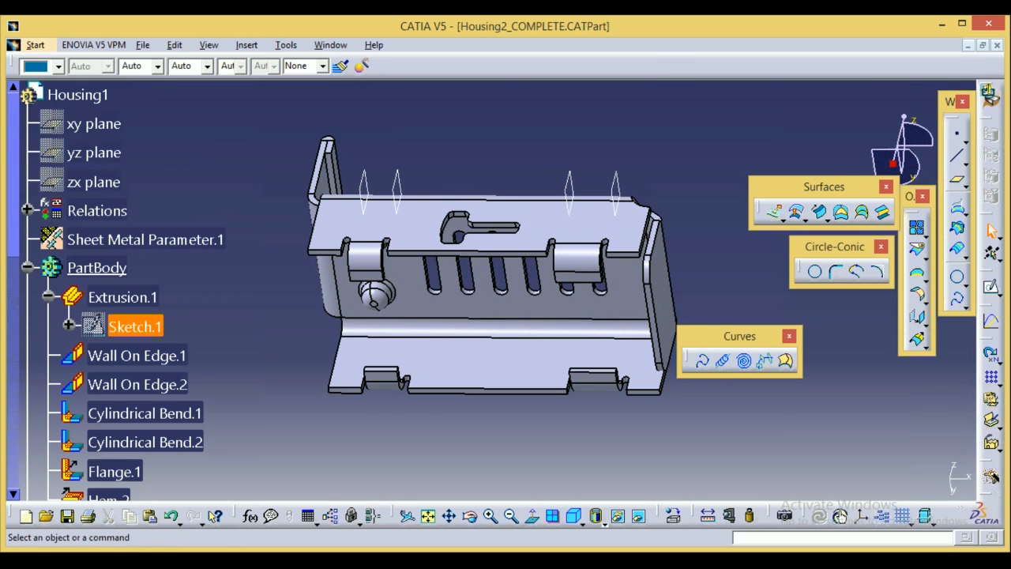
{"action": "double_click", "coordinate": [134, 326]}
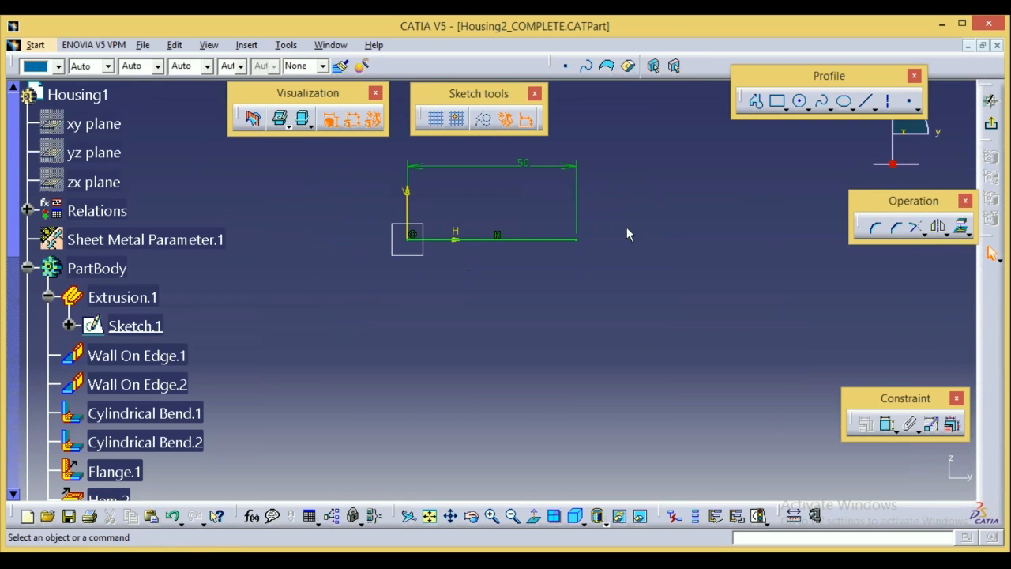
{"action": "right_click", "coordinate": [419, 258]}
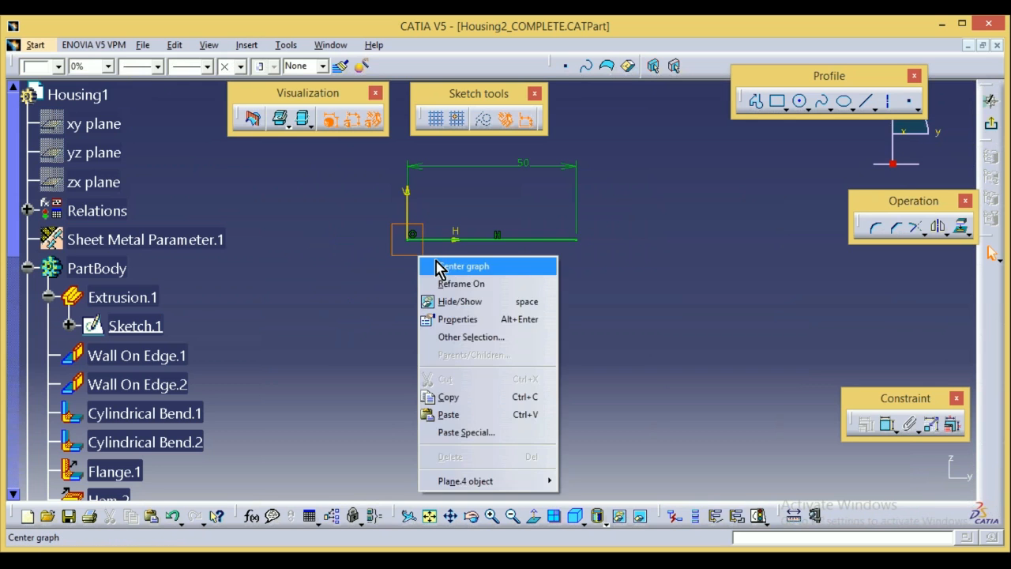
{"action": "left_click", "coordinate": [463, 266]}
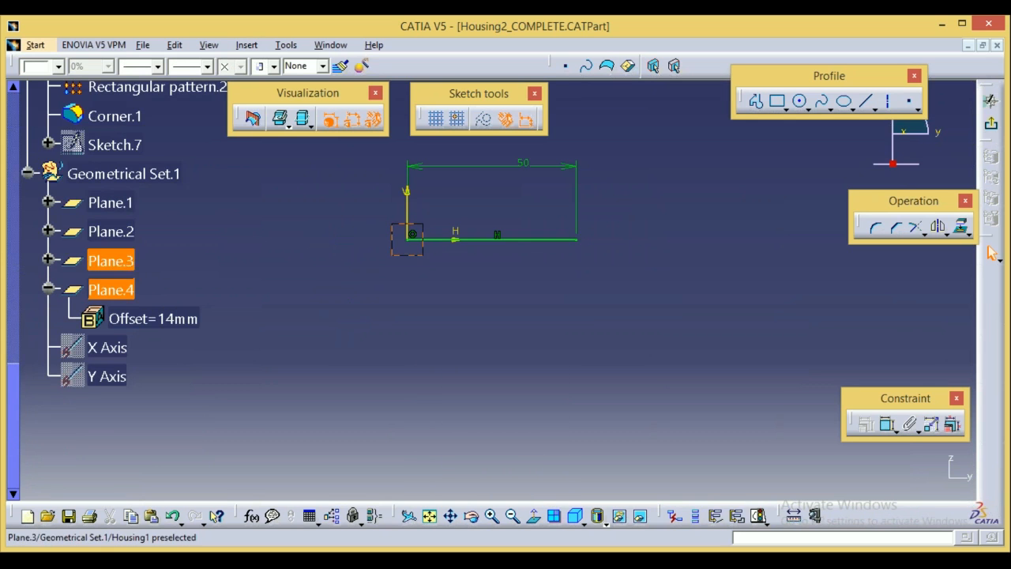
Review the offset planes and their geometrical set in the tree, and exit Sketch.1.
{"action": "left_click", "coordinate": [48, 289]}
{"action": "left_click", "coordinate": [110, 232], "text": "ctrl"}
{"action": "left_click", "coordinate": [116, 178]}
{"action": "right_click", "coordinate": [106, 175]}
{"action": "left_click", "coordinate": [174, 276]}
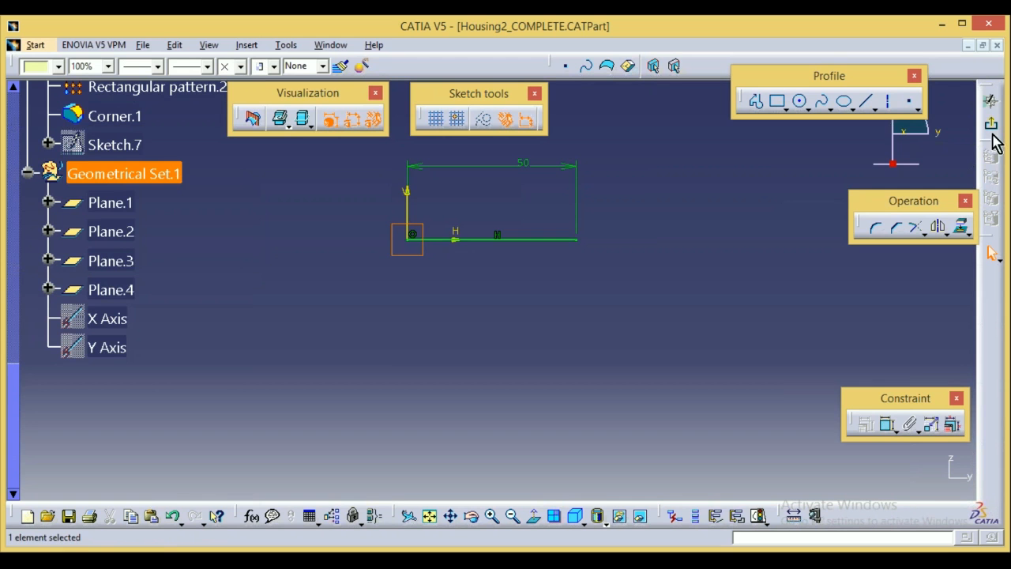
{"action": "left_click", "coordinate": [991, 101]}
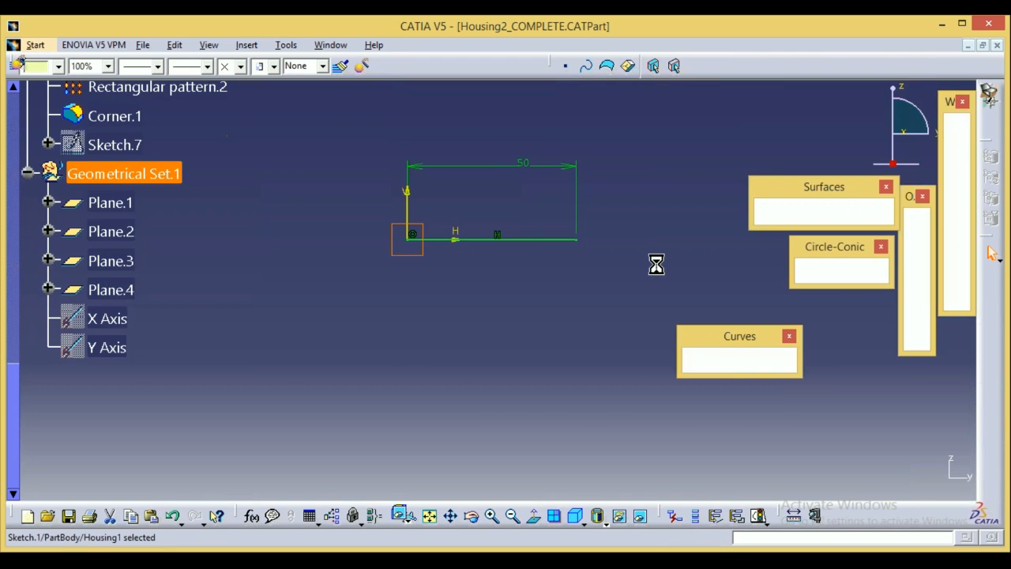
Highlight Plane.4 on the housing and examine where it sits relative to the walls.
{"action": "left_click", "coordinate": [110, 290]}
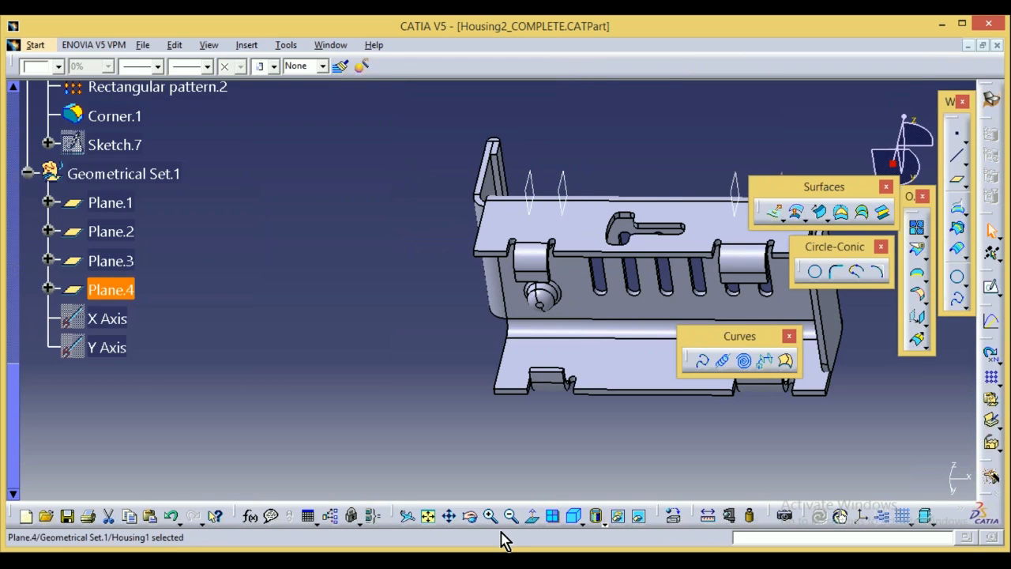
{"action": "left_click", "coordinate": [470, 516]}
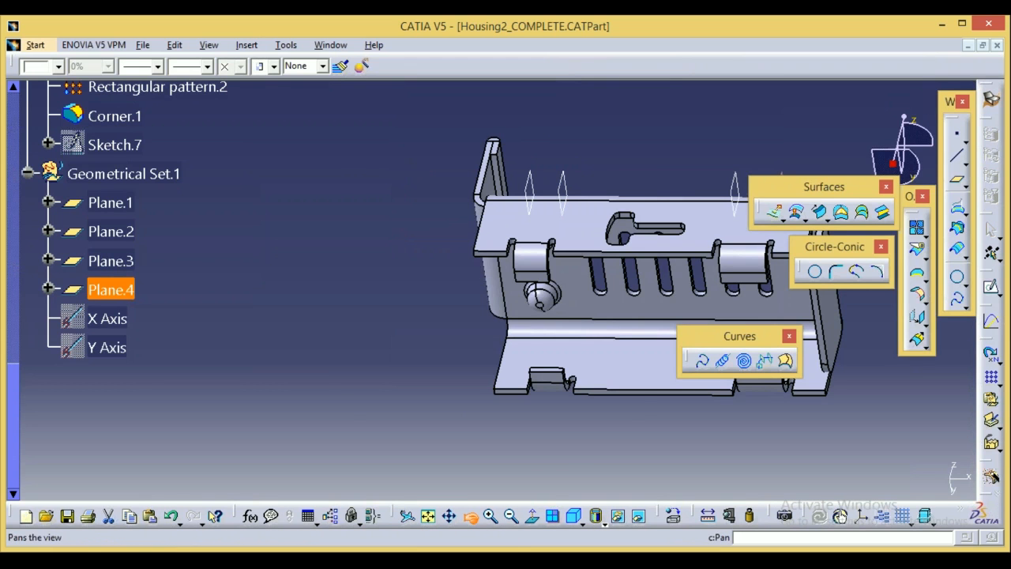
{"action": "left_click_drag", "start_coordinate": [402, 332], "coordinate": [352, 311]}
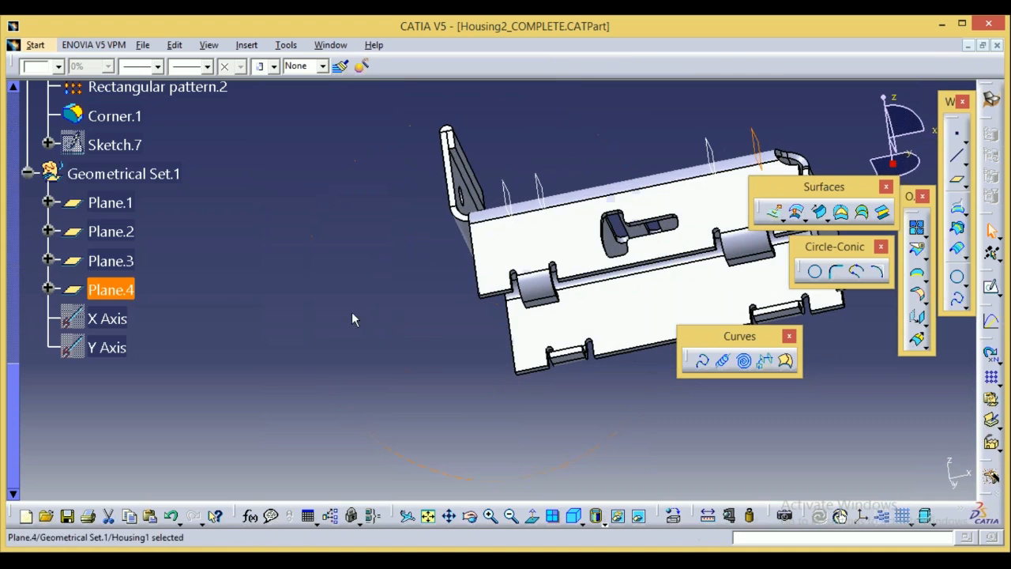
{"action": "left_click", "coordinate": [351, 311]}
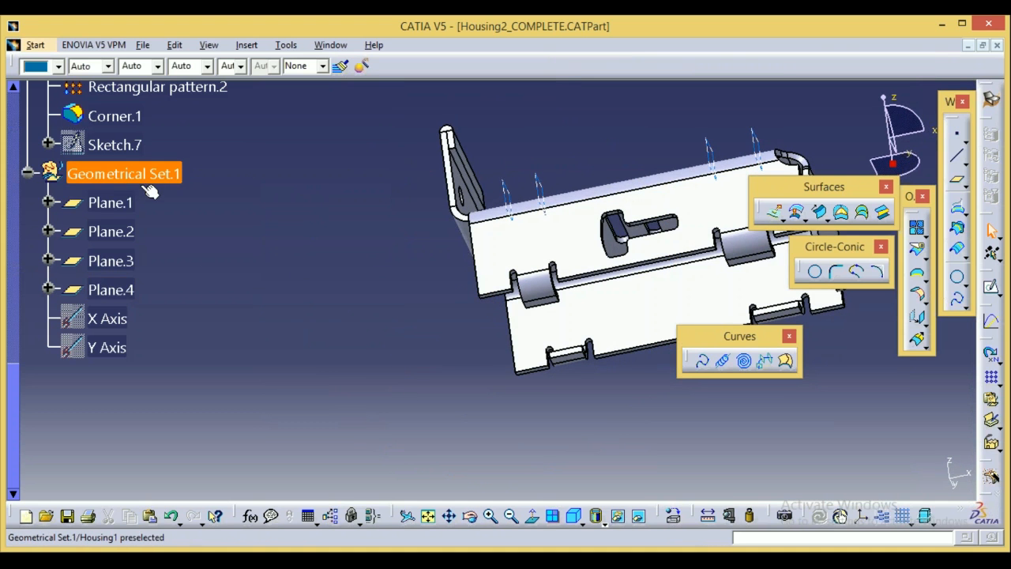
Hide Geometrical Set.1 and collapse its branch in the tree.
{"action": "right_click", "coordinate": [134, 182]}
{"action": "left_click", "coordinate": [188, 223]}
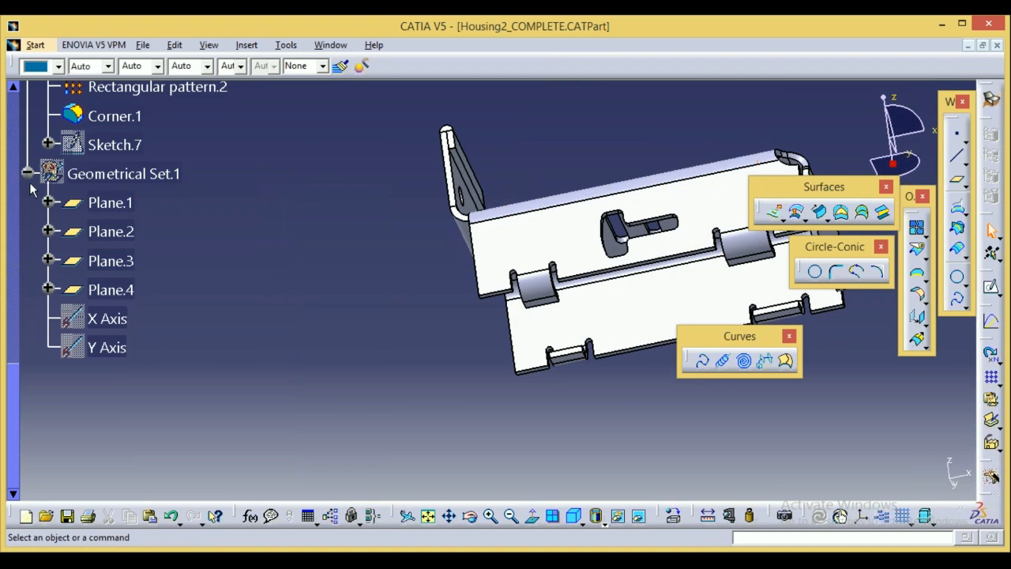
{"action": "left_click", "coordinate": [27, 173]}
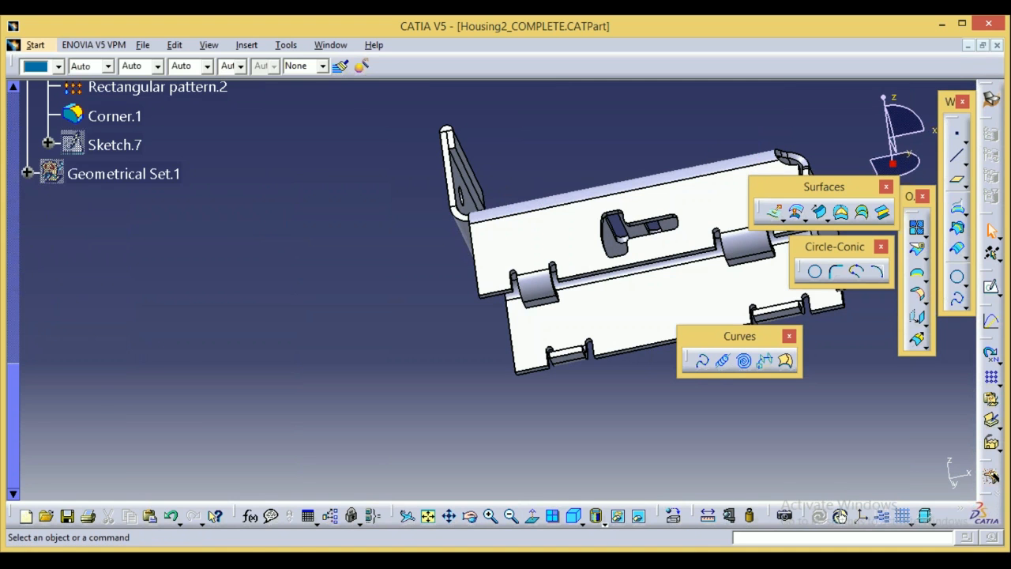
Show the yz plane and open Sketch.1 under Extrusion.1.
{"action": "left_click", "coordinate": [16, 113]}
{"action": "left_click", "coordinate": [134, 327]}
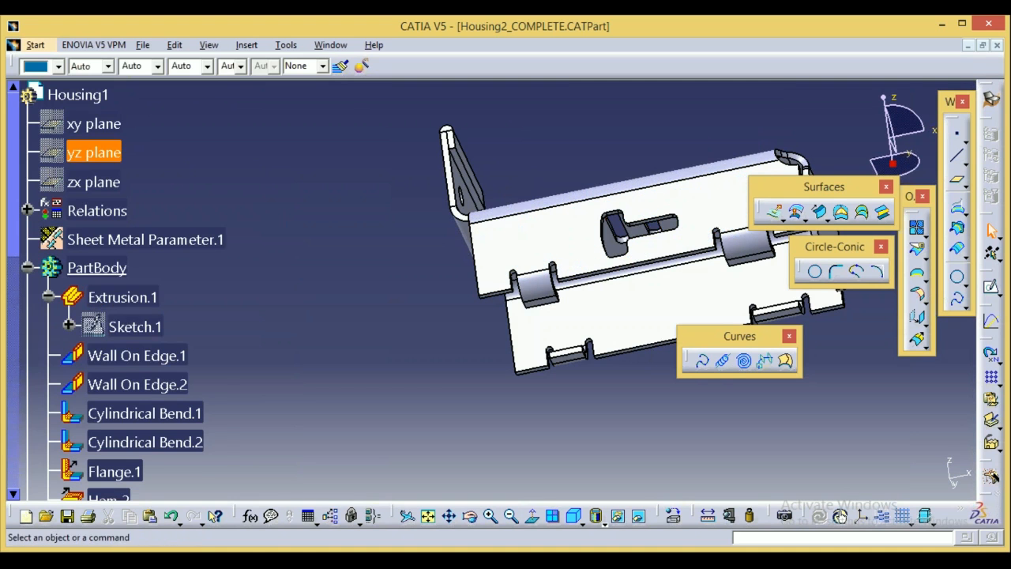
{"action": "right_click", "coordinate": [94, 153]}
{"action": "left_click", "coordinate": [120, 201]}
{"action": "left_click", "coordinate": [134, 326]}
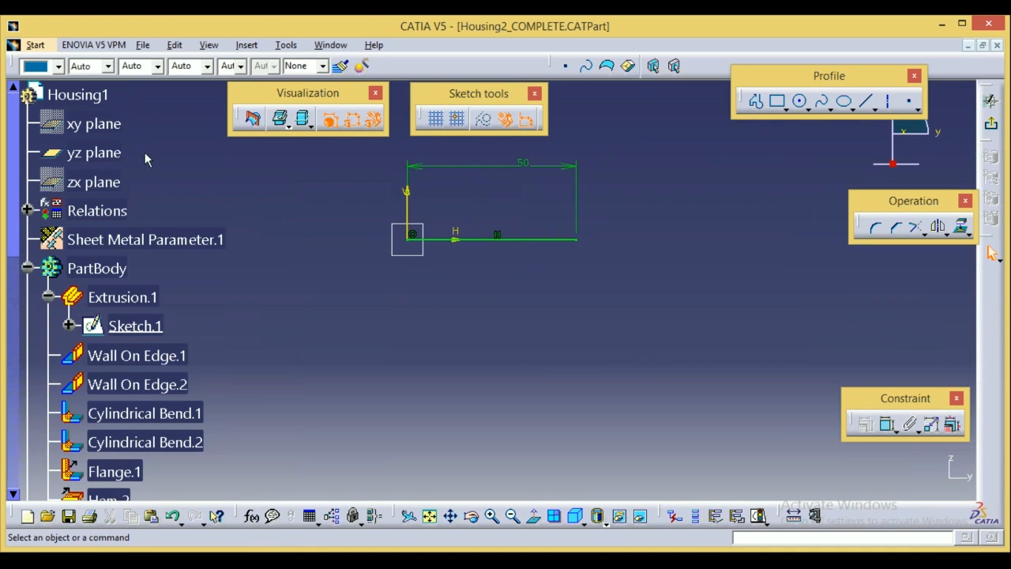
Show the xy and zx planes and exit Sketch.1.
{"action": "right_click", "coordinate": [101, 131]}
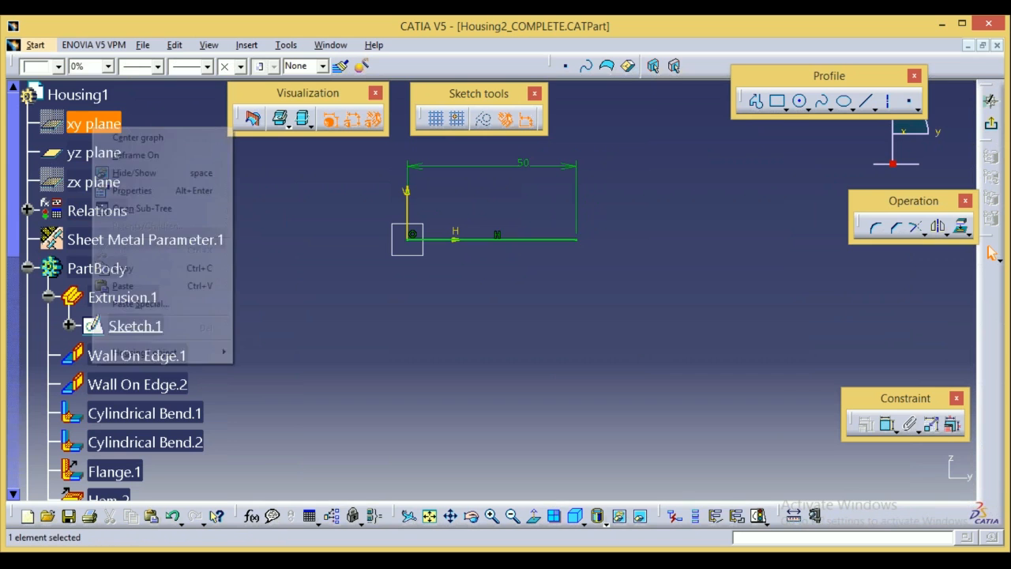
{"action": "left_click", "coordinate": [130, 173]}
{"action": "right_click", "coordinate": [100, 180]}
{"action": "left_click", "coordinate": [144, 228]}
{"action": "right_click", "coordinate": [98, 267]}
{"action": "key", "text": "Escape"}
{"action": "left_click", "coordinate": [992, 125]}
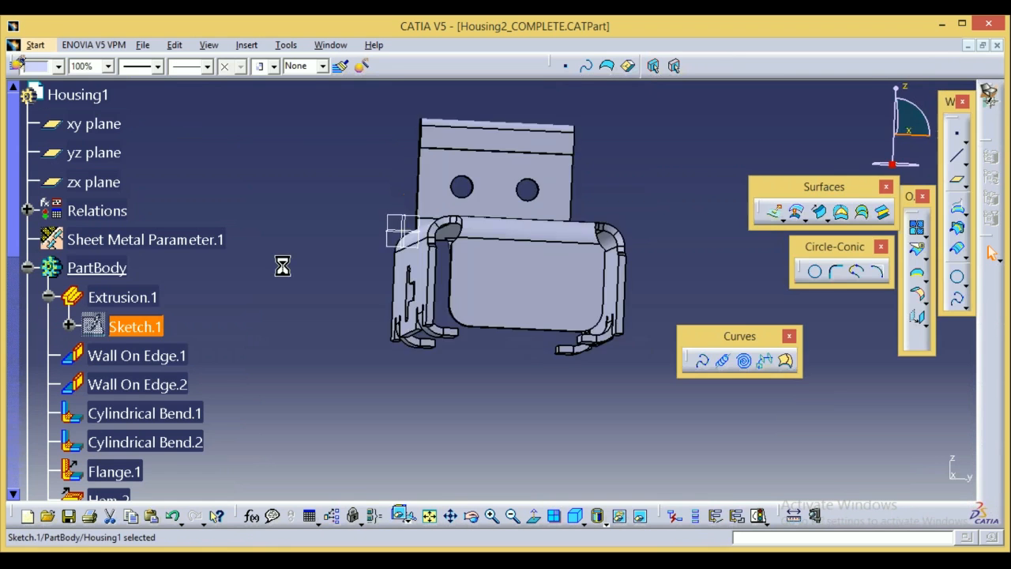
Switch to the Generative Sheetmetal Design workbench and highlight the base wall made by Extrusion.1.
{"action": "left_click", "coordinate": [34, 47]}
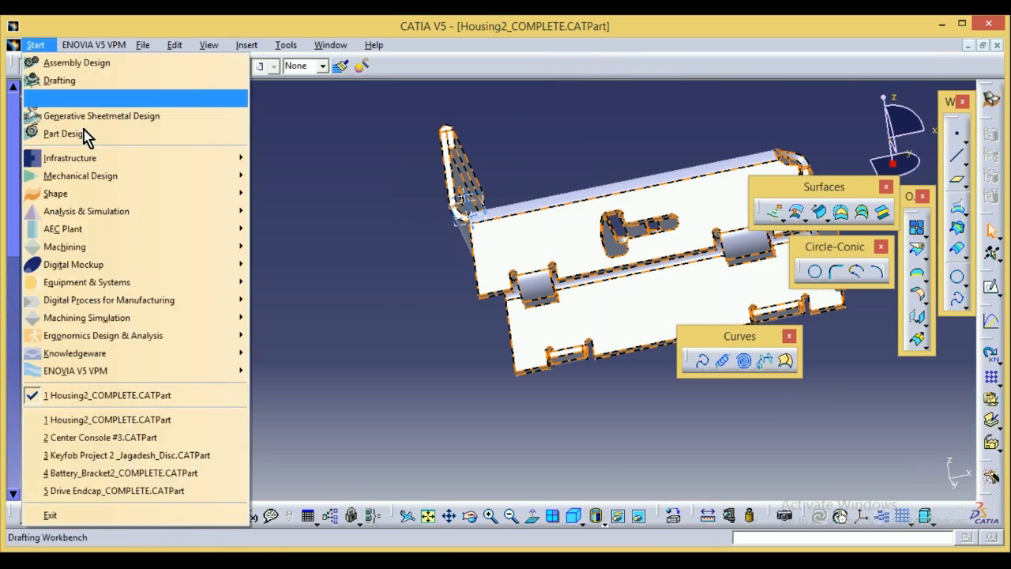
{"action": "left_click", "coordinate": [89, 115]}
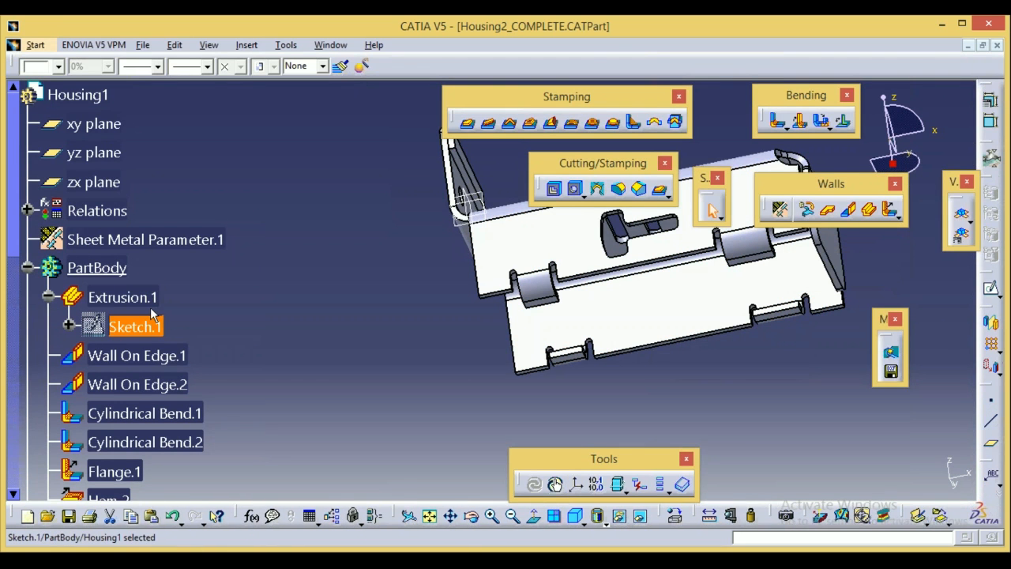
{"action": "left_click", "coordinate": [141, 299]}
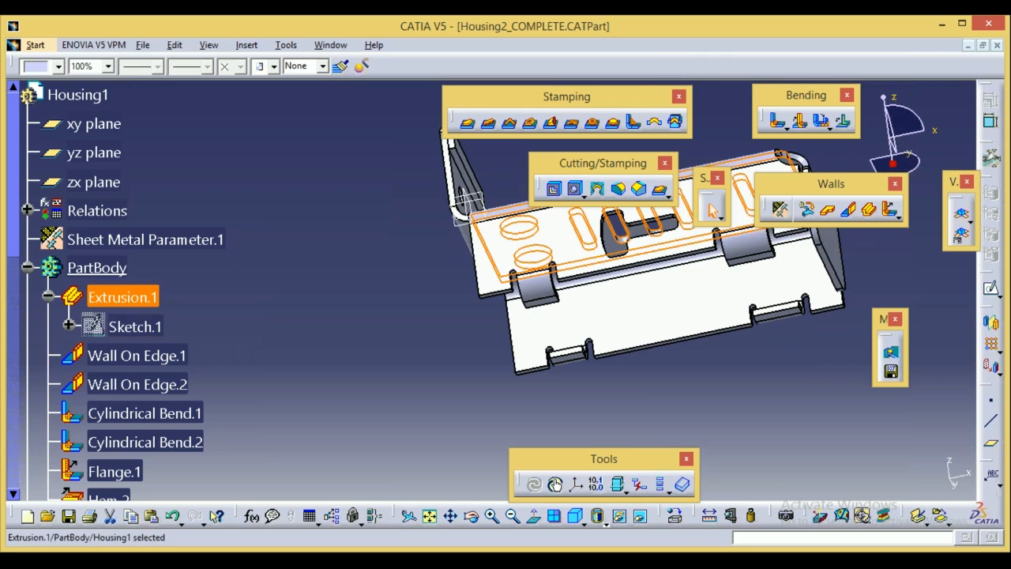
{"action": "left_click", "coordinate": [332, 317]}
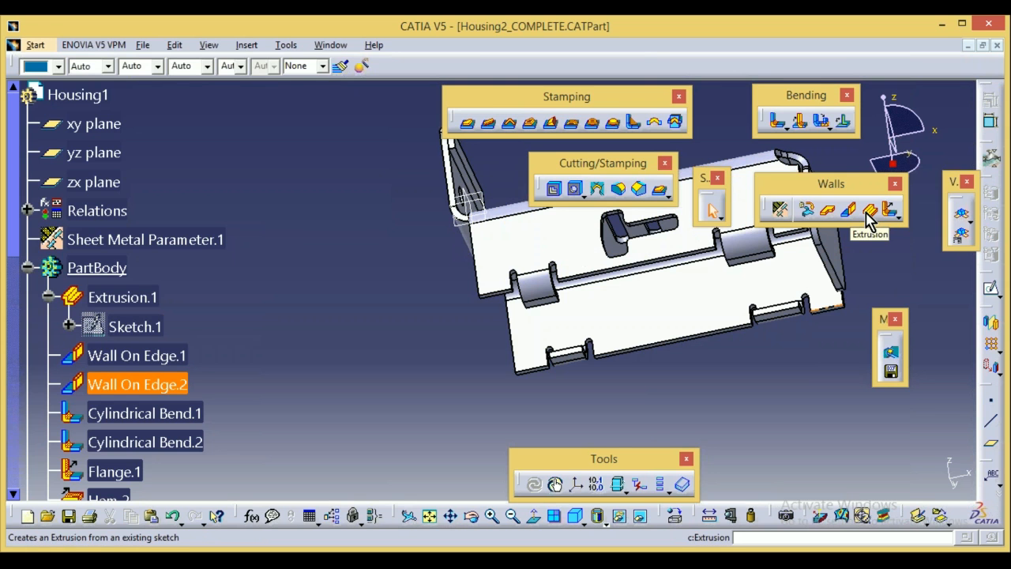
Examine the Extrusion.1 definition and close it without changes.
{"action": "left_click", "coordinate": [868, 212]}
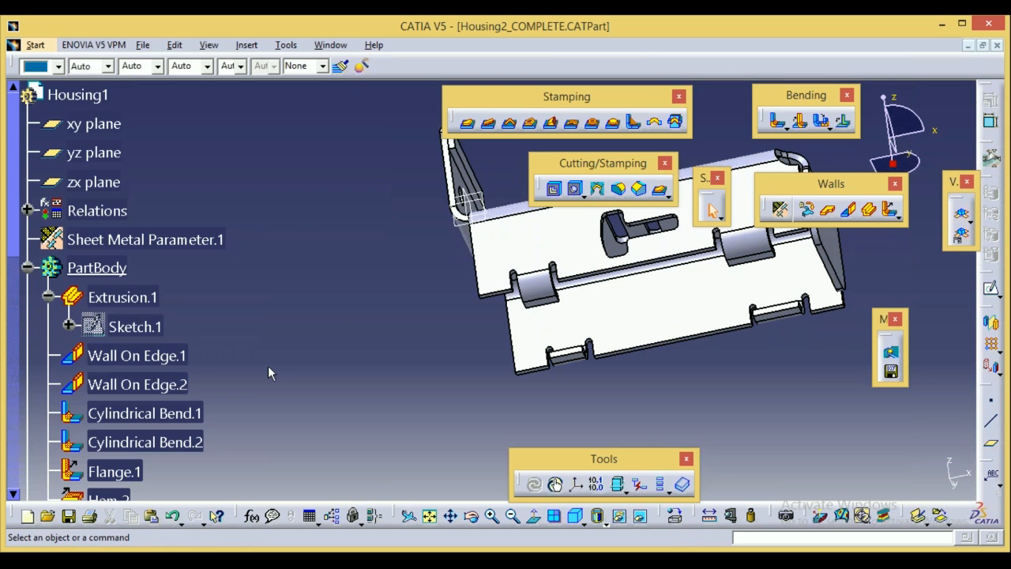
{"action": "left_click", "coordinate": [114, 297]}
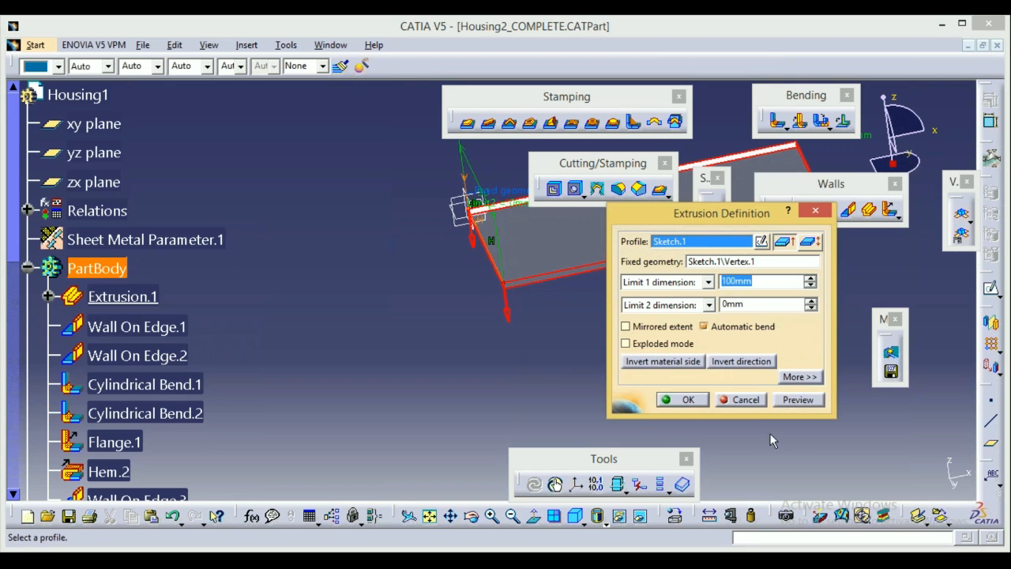
{"action": "left_click", "coordinate": [751, 403]}
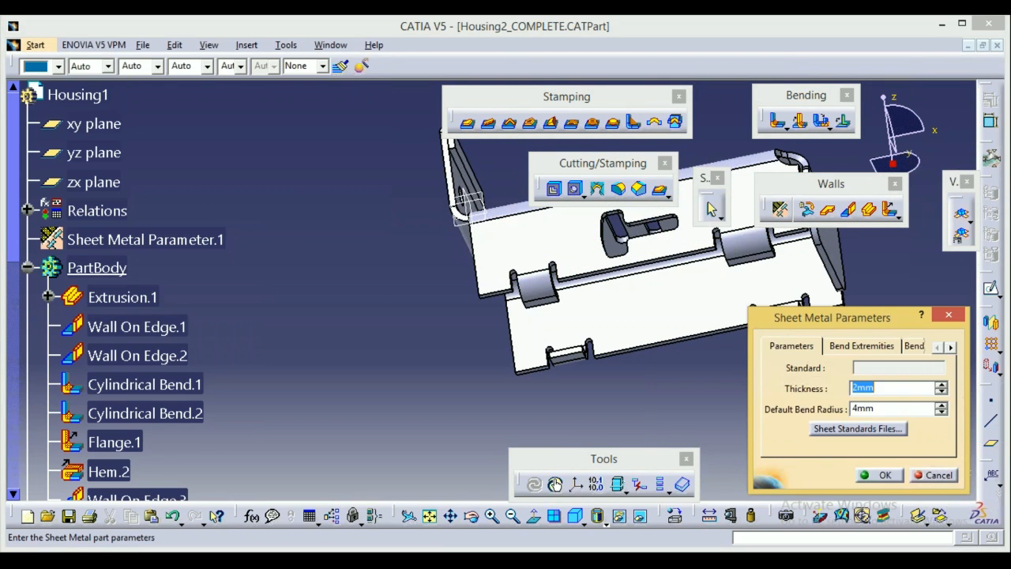
Review the bend extremities and bend allowance settings in the sheet metal parameters, leaving them unchanged.
{"action": "left_click", "coordinate": [865, 346]}
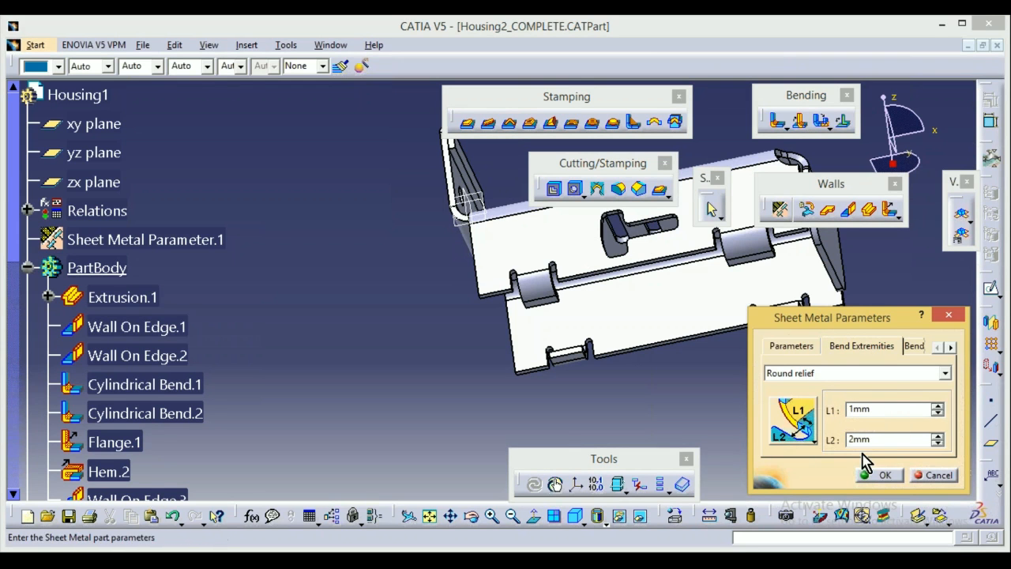
{"action": "left_click", "coordinate": [915, 346]}
{"action": "left_click", "coordinate": [820, 351]}
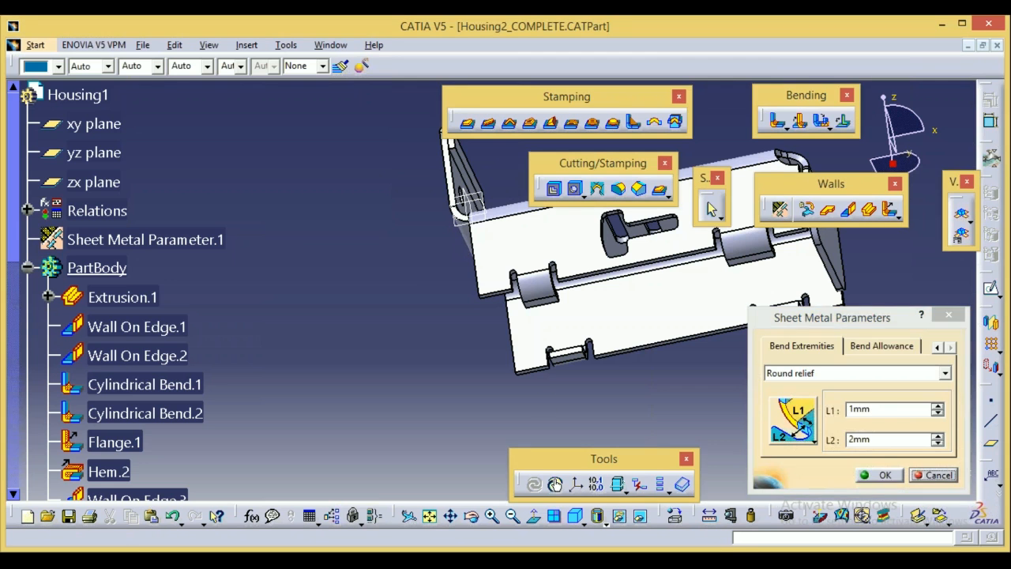
{"action": "left_click", "coordinate": [935, 475]}
Reopen the Extrusion.1 definition to examine its profile, fixed geometry, limits and bend options, and cancel out of it.
{"action": "left_click", "coordinate": [111, 299]}
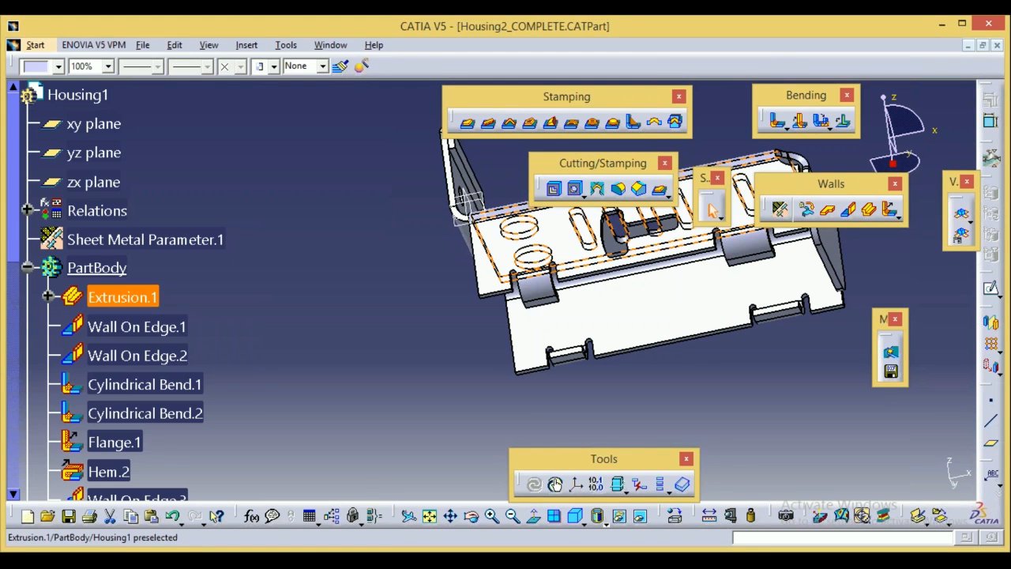
{"action": "double_click", "coordinate": [111, 299]}
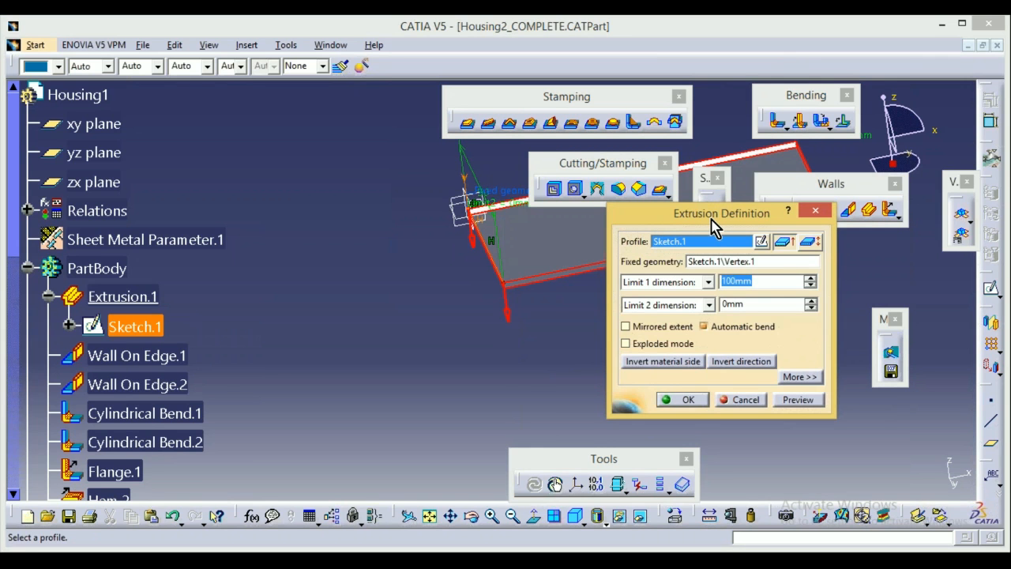
{"action": "left_click_drag", "start_coordinate": [713, 224], "coordinate": [751, 277]}
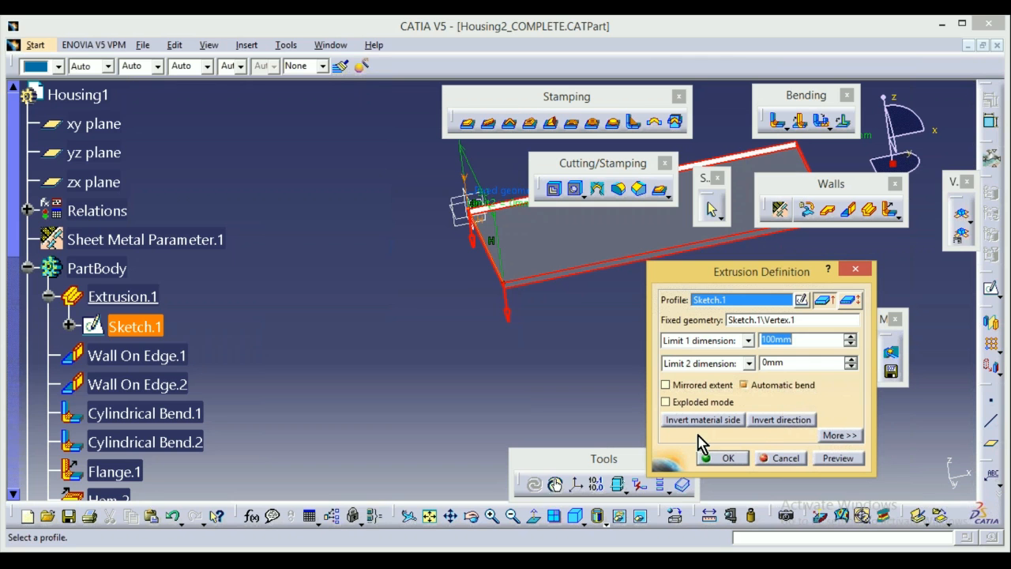
{"action": "left_click", "coordinate": [782, 459]}
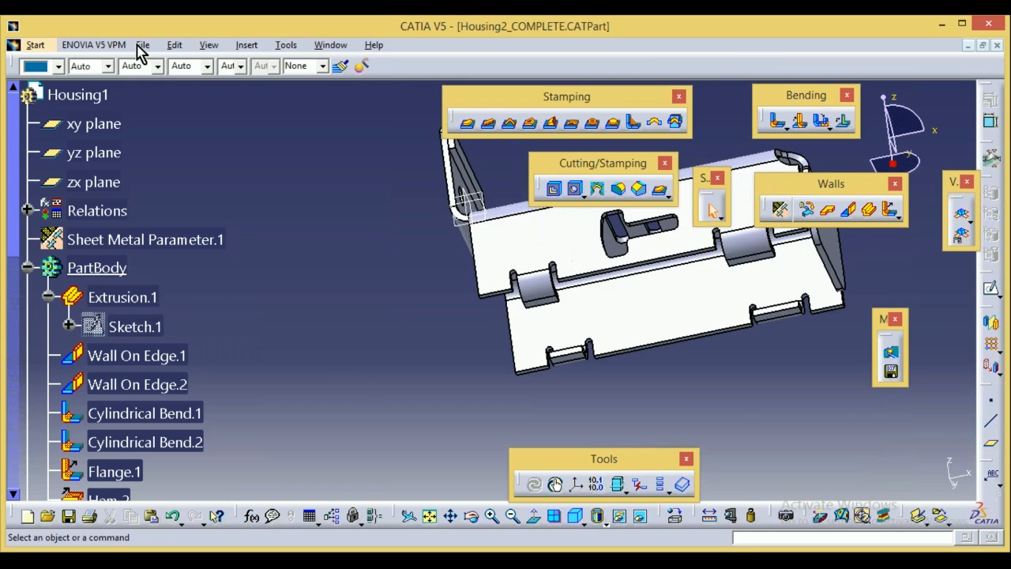
{"action": "left_click", "coordinate": [142, 45]}
{"action": "left_click", "coordinate": [162, 63]}
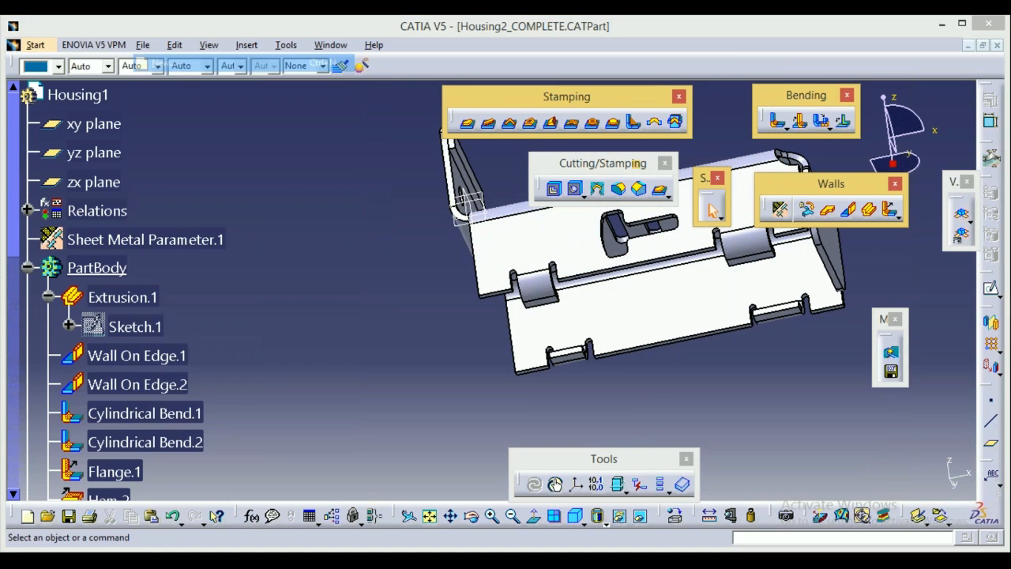
{"action": "left_click", "coordinate": [578, 299]}
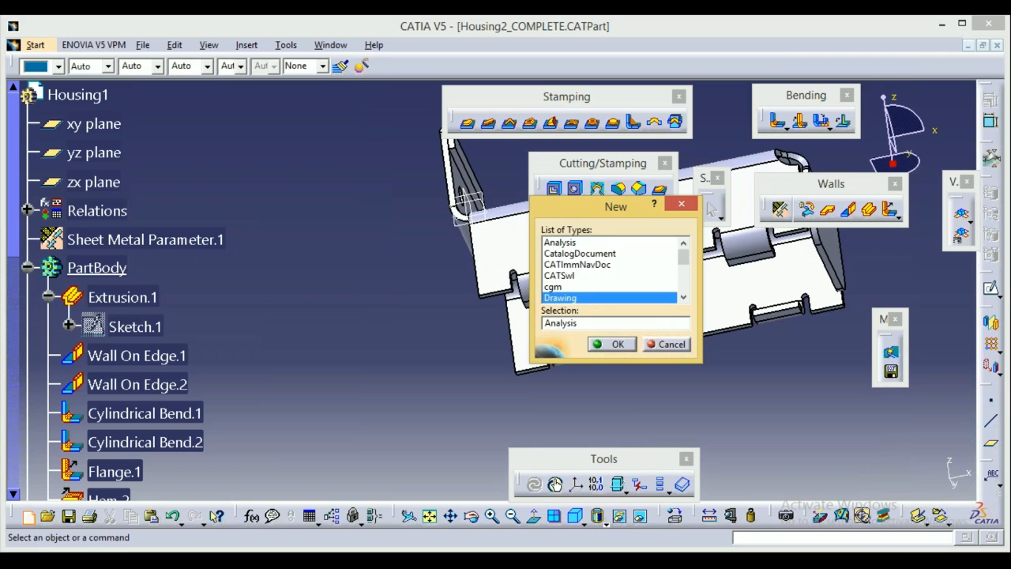
{"action": "left_click", "coordinate": [578, 298]}
{"action": "left_click", "coordinate": [616, 346]}
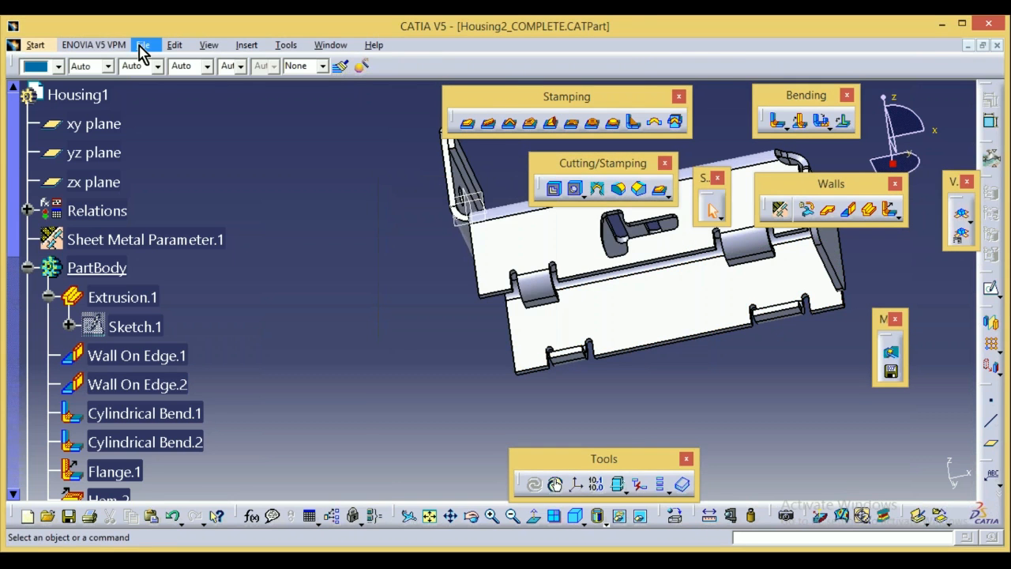
Open the extrusion part file from the CTV5R20 folder.
{"action": "left_click", "coordinate": [143, 45]}
{"action": "left_click", "coordinate": [173, 101]}
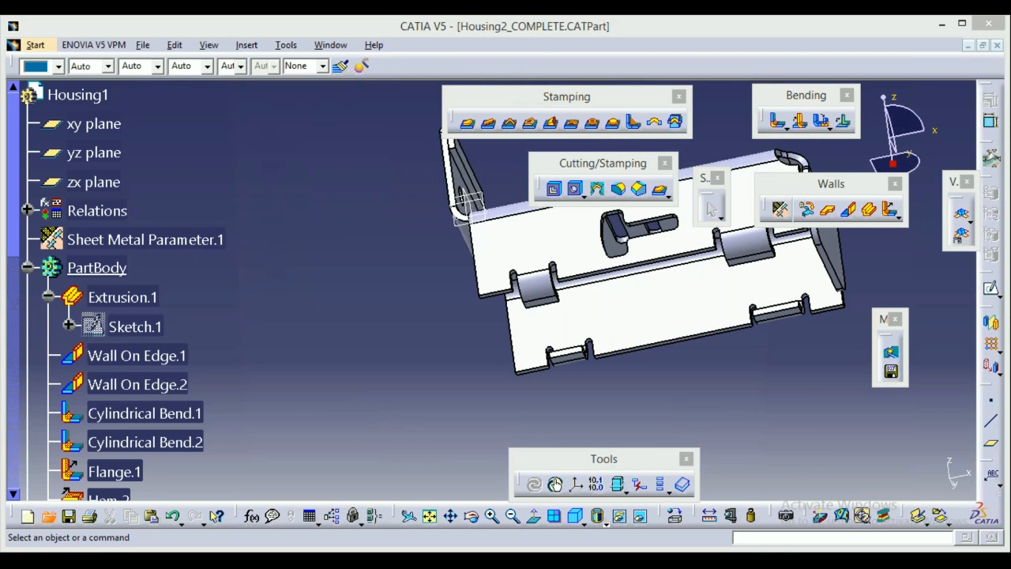
{"action": "key", "text": "ctrl+o"}
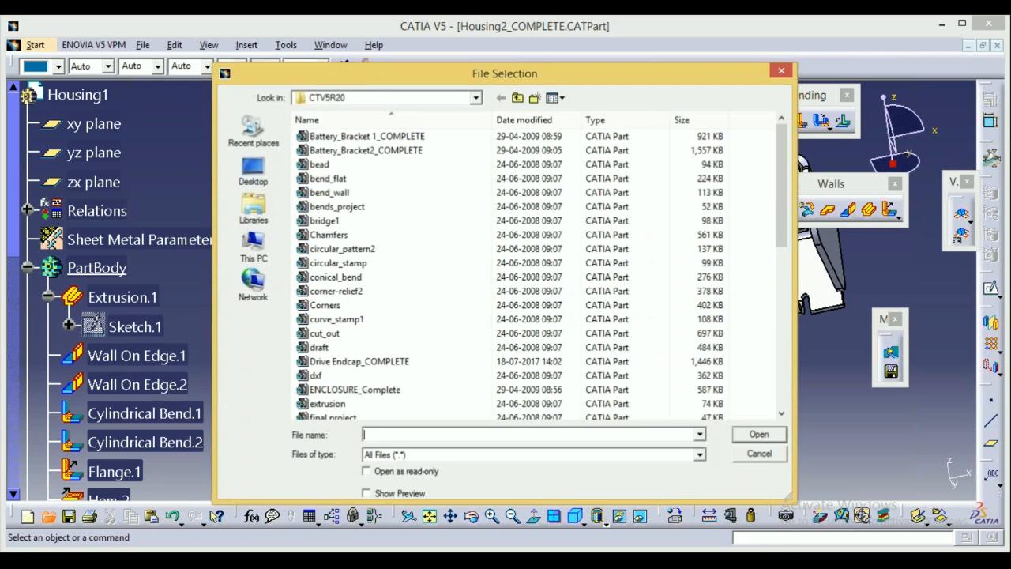
{"action": "left_click", "coordinate": [780, 413]}
{"action": "left_click", "coordinate": [781, 414]}
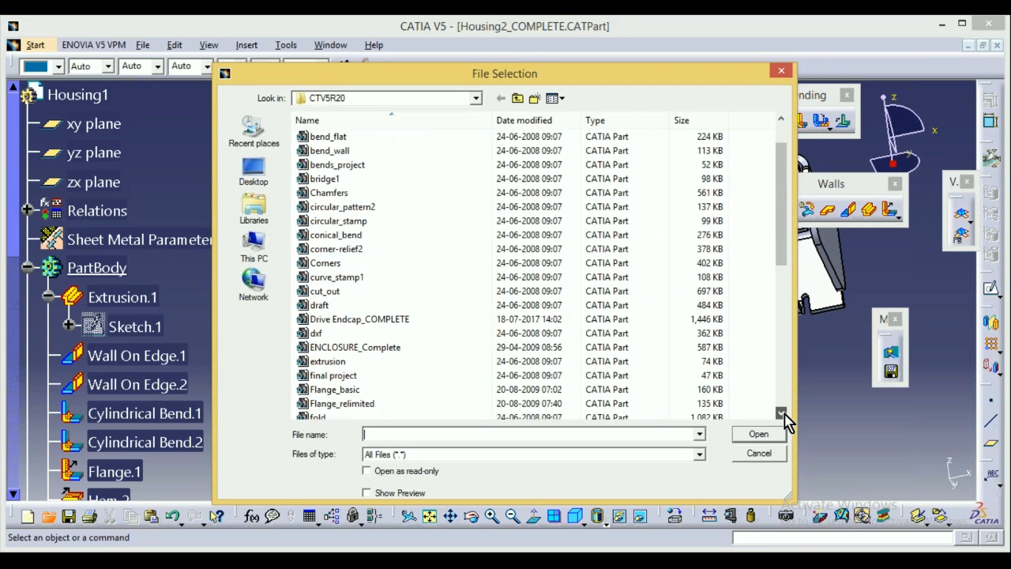
{"action": "left_click", "coordinate": [332, 362]}
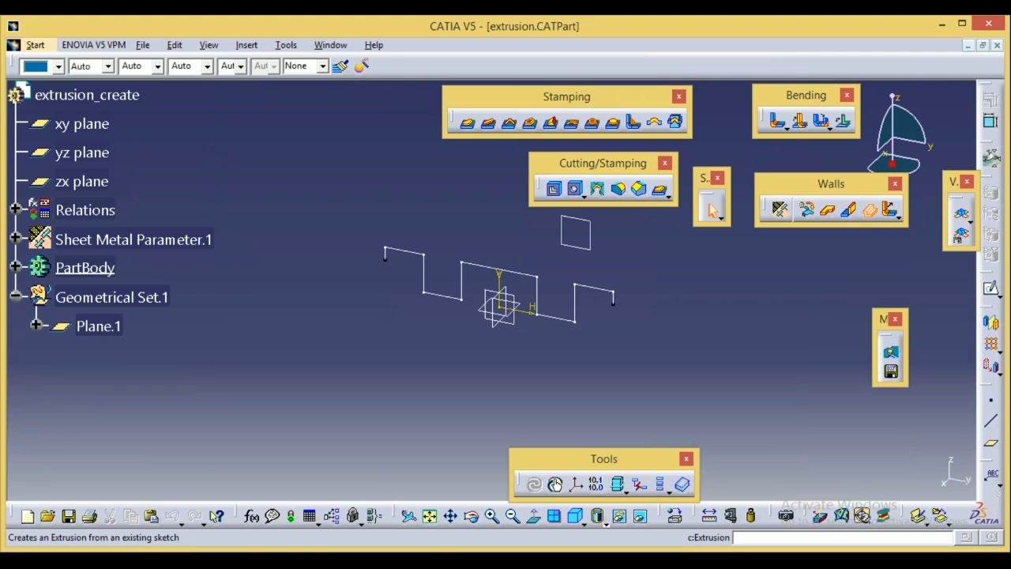
Extrude the stepped open profile Sketch.1 by 100 mm as a sheet metal wall, with automatic bend turned off.
{"action": "left_click", "coordinate": [869, 209]}
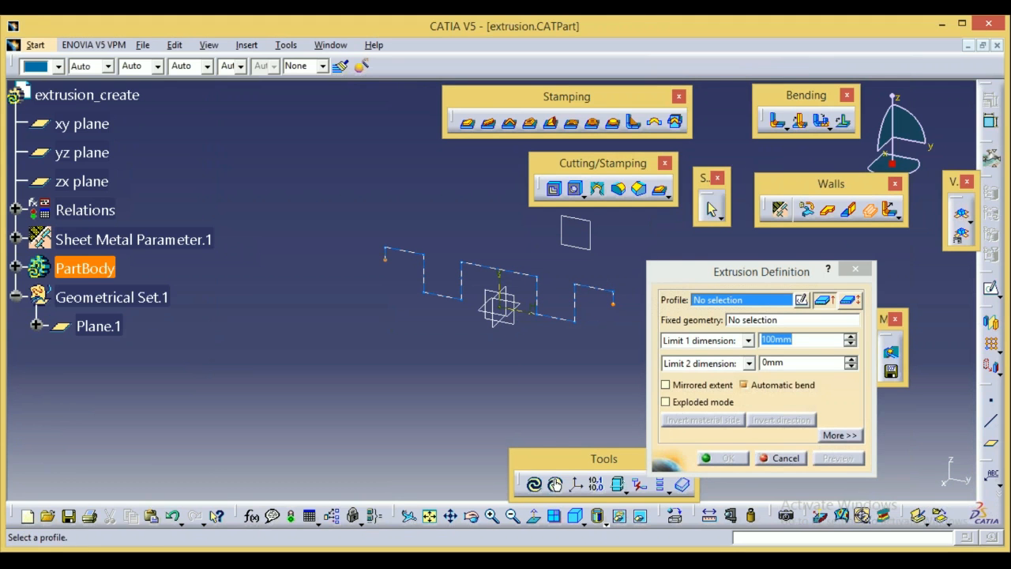
{"action": "left_click", "coordinate": [595, 287]}
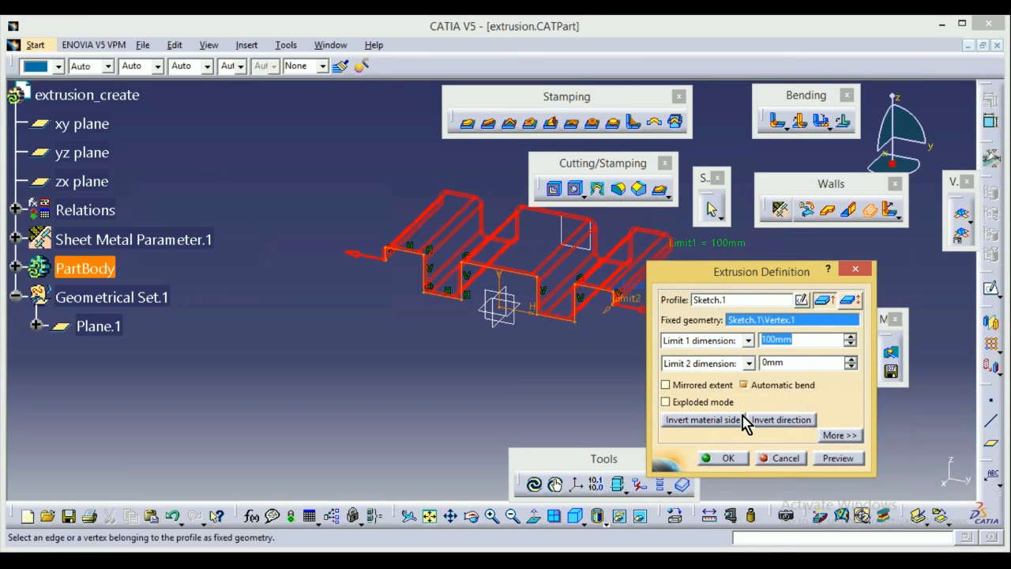
{"action": "left_click", "coordinate": [746, 386]}
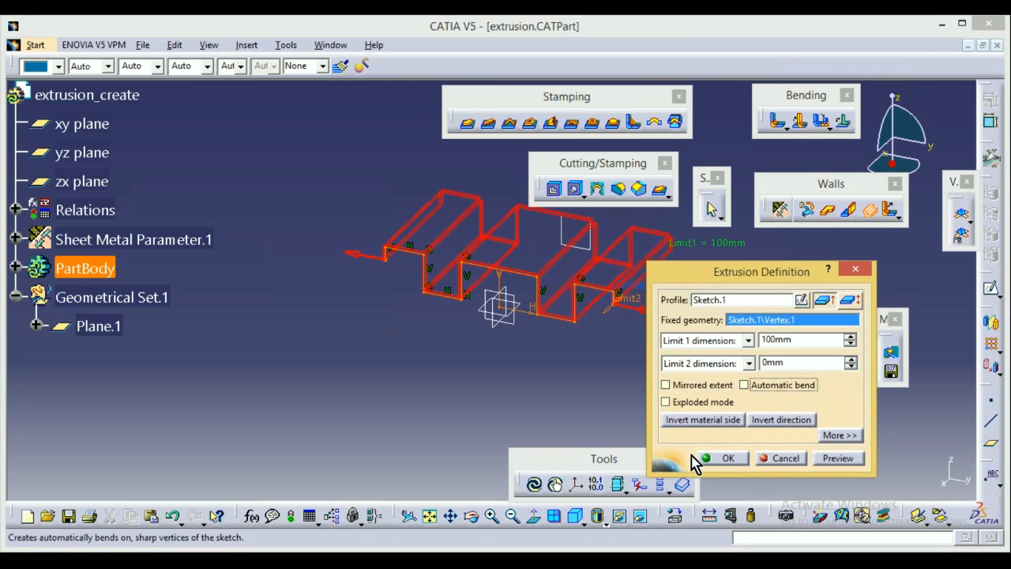
{"action": "left_click", "coordinate": [718, 461]}
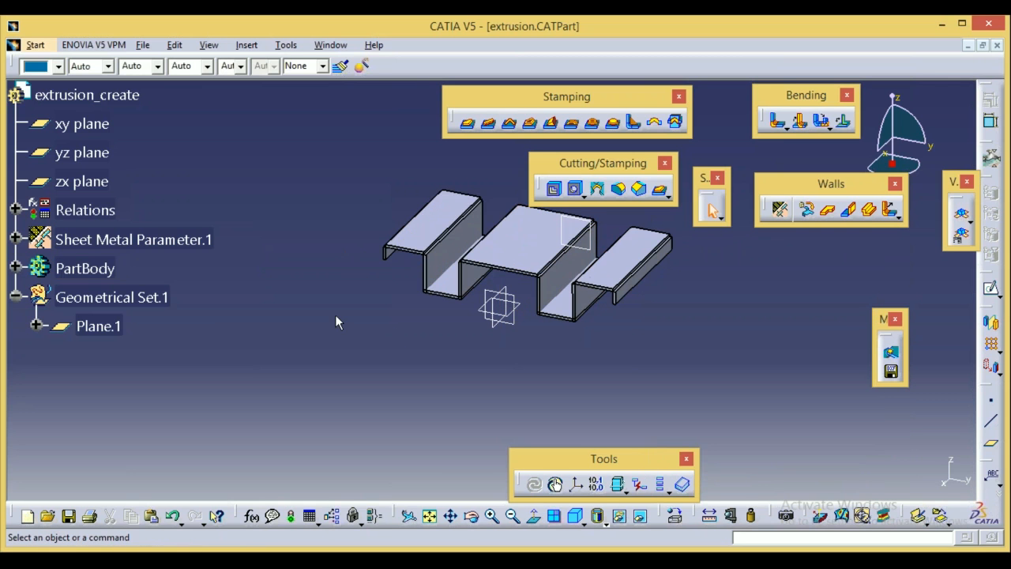
Return to the Housing2_COMPLETE part and examine the Extrusion.1 definition and its preview from the other side, without changing it.
{"action": "left_click", "coordinate": [342, 48]}
{"action": "left_click", "coordinate": [384, 139]}
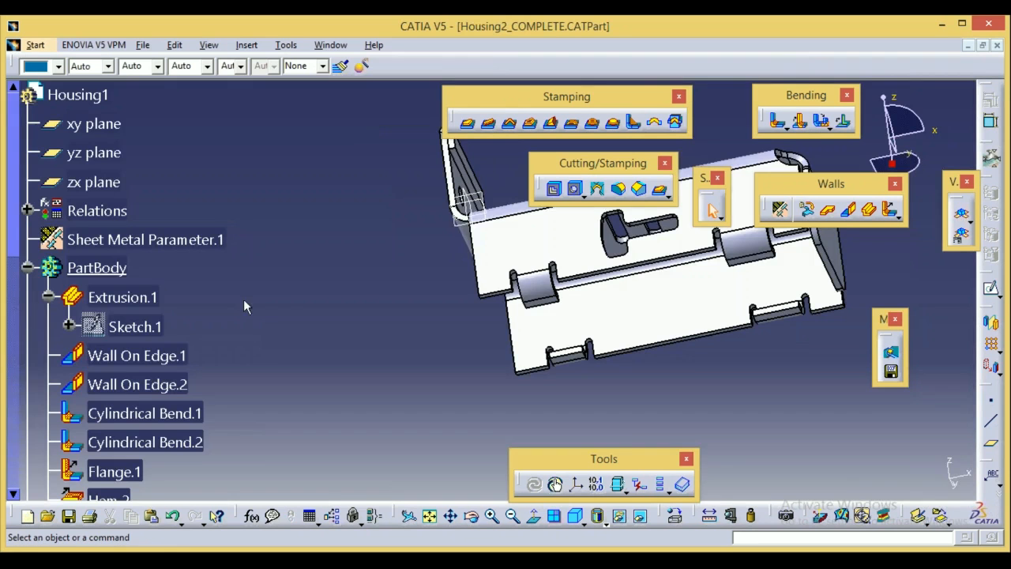
{"action": "double_click", "coordinate": [123, 298]}
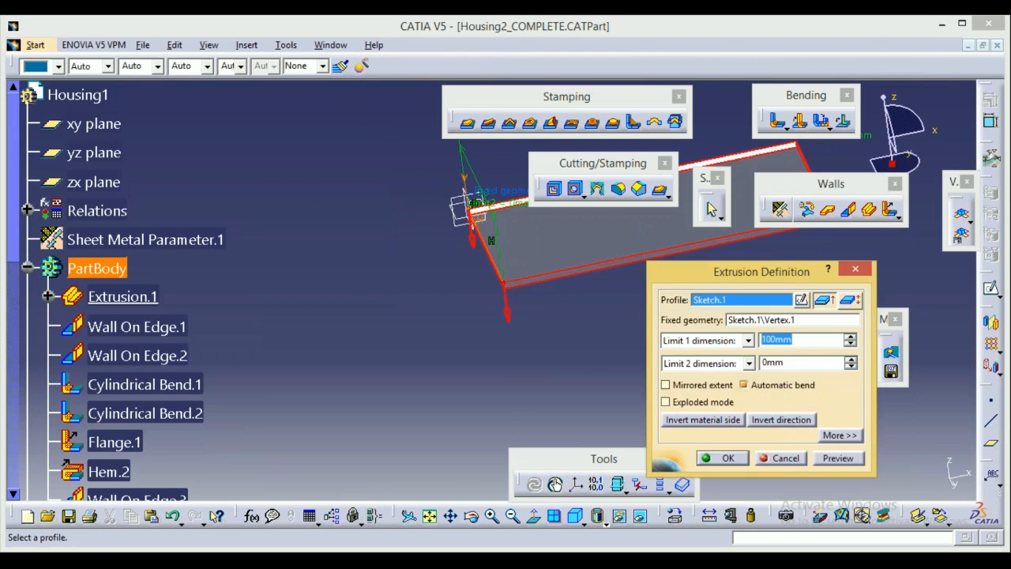
{"action": "left_click", "coordinate": [474, 518]}
{"action": "left_click_drag", "start_coordinate": [554, 287], "coordinate": [641, 367]}
{"action": "left_click_drag", "start_coordinate": [553, 348], "coordinate": [467, 395]}
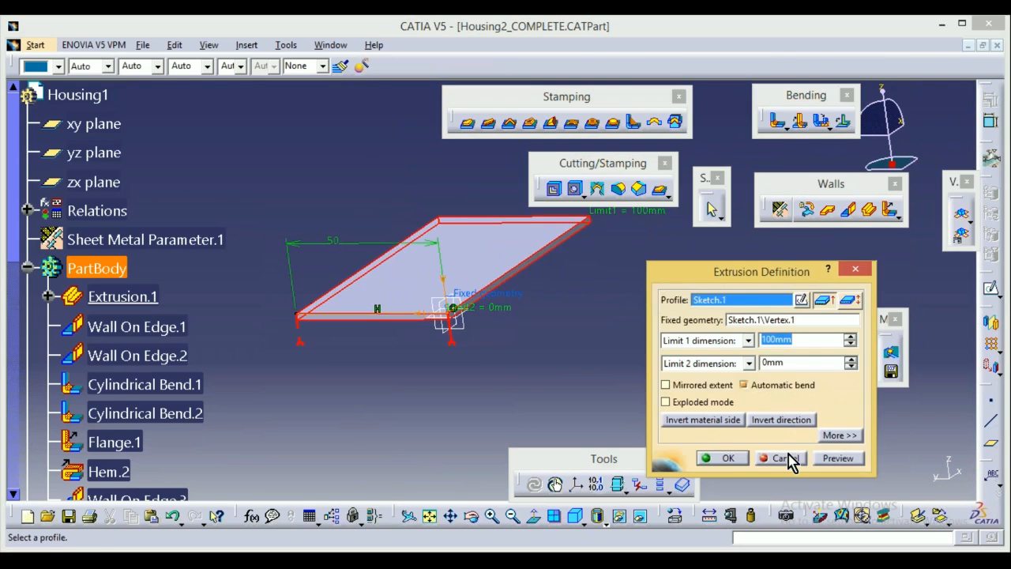
{"action": "left_click", "coordinate": [767, 452]}
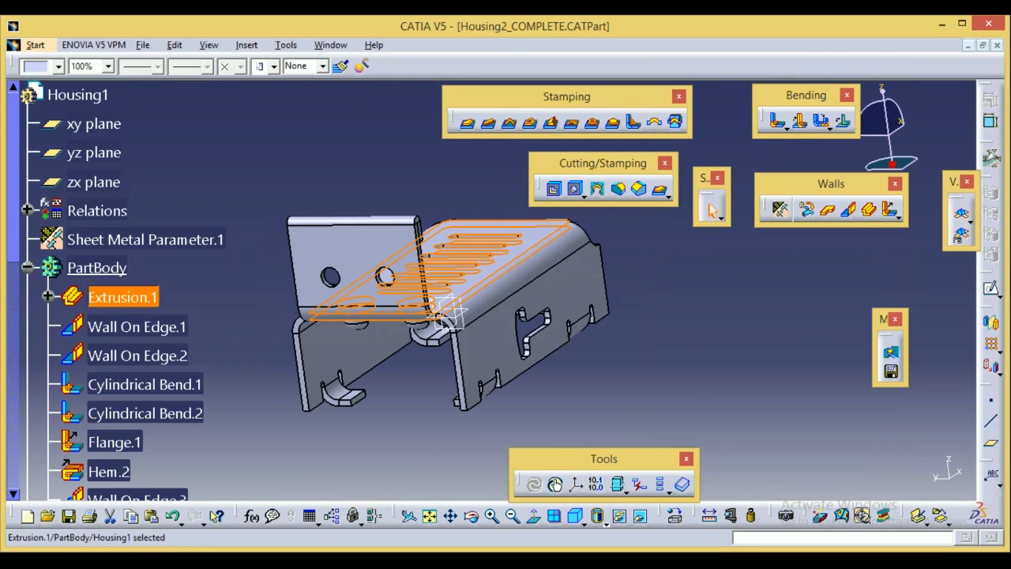
Define Wall On Edge.1 and, following it, Wall On Edge.2 as the in-work object to rebuild both side walls.
{"action": "right_click", "coordinate": [160, 328]}
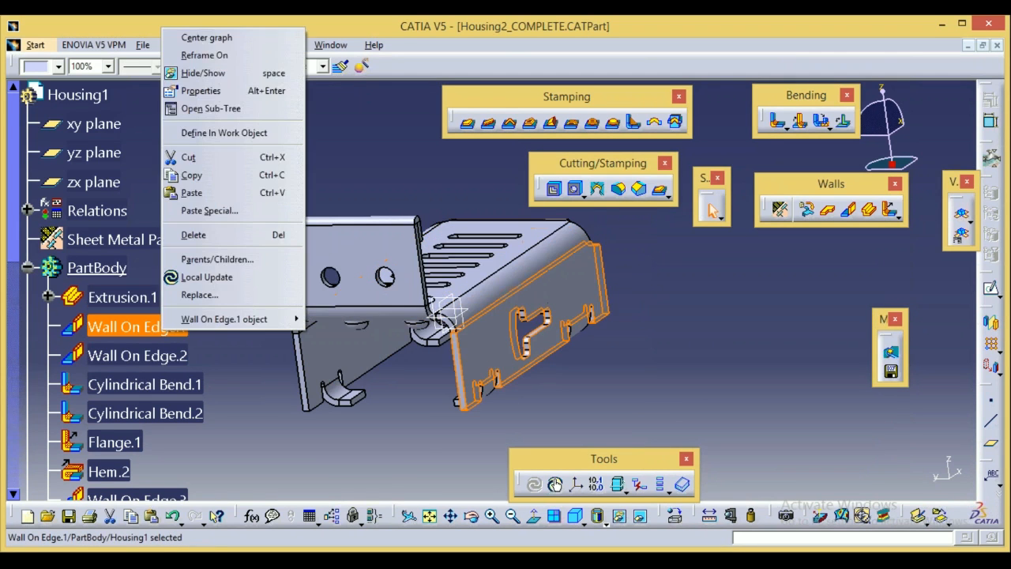
{"action": "left_click", "coordinate": [229, 131]}
{"action": "left_click", "coordinate": [275, 338]}
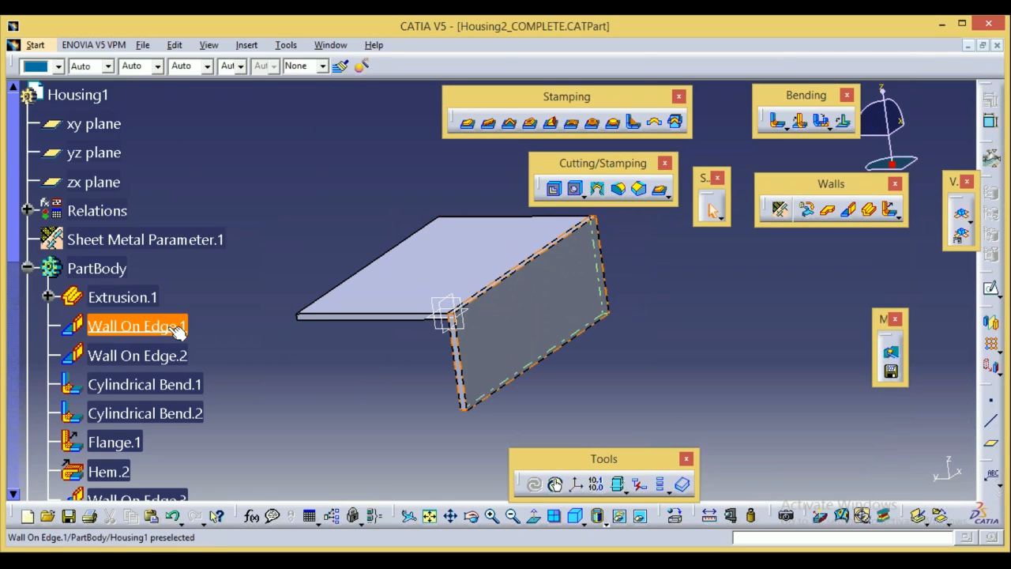
{"action": "left_click", "coordinate": [173, 355]}
{"action": "right_click", "coordinate": [174, 355]}
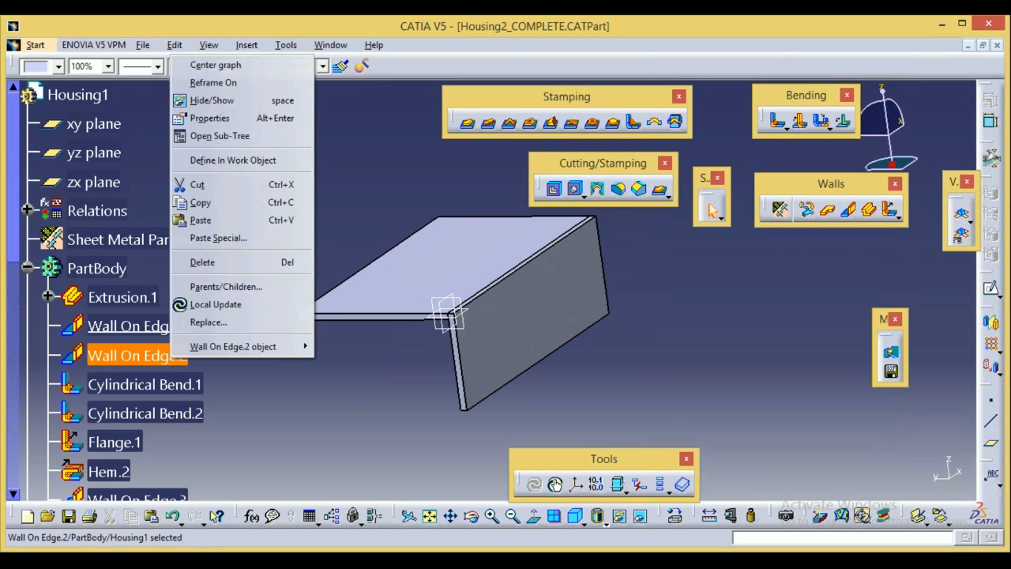
{"action": "left_click", "coordinate": [239, 162]}
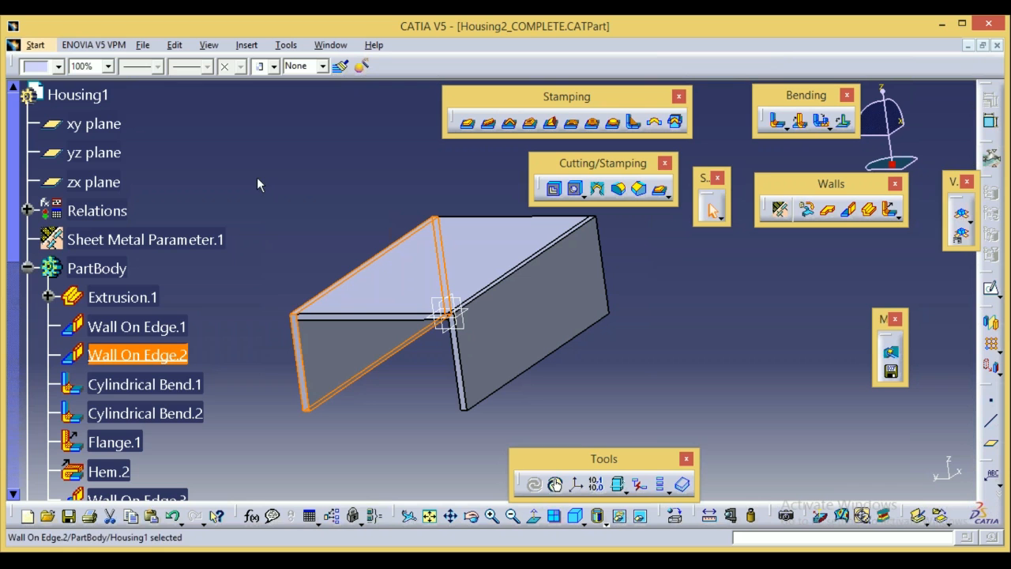
Define Cylindrical Bend.1 as the in-work object and review its bend definition.
{"action": "left_click", "coordinate": [162, 384]}
{"action": "right_click", "coordinate": [154, 384]}
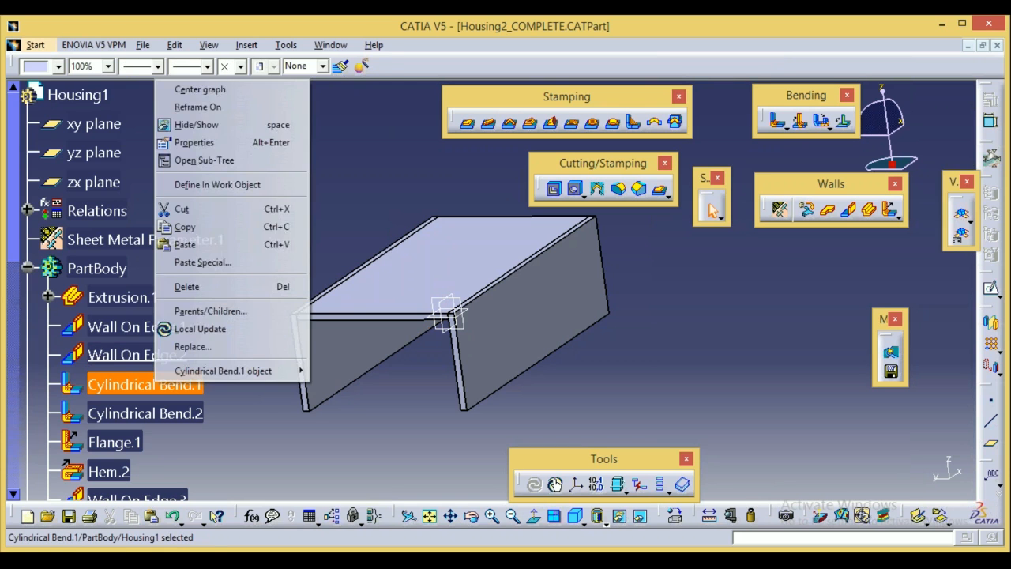
{"action": "left_click", "coordinate": [221, 184]}
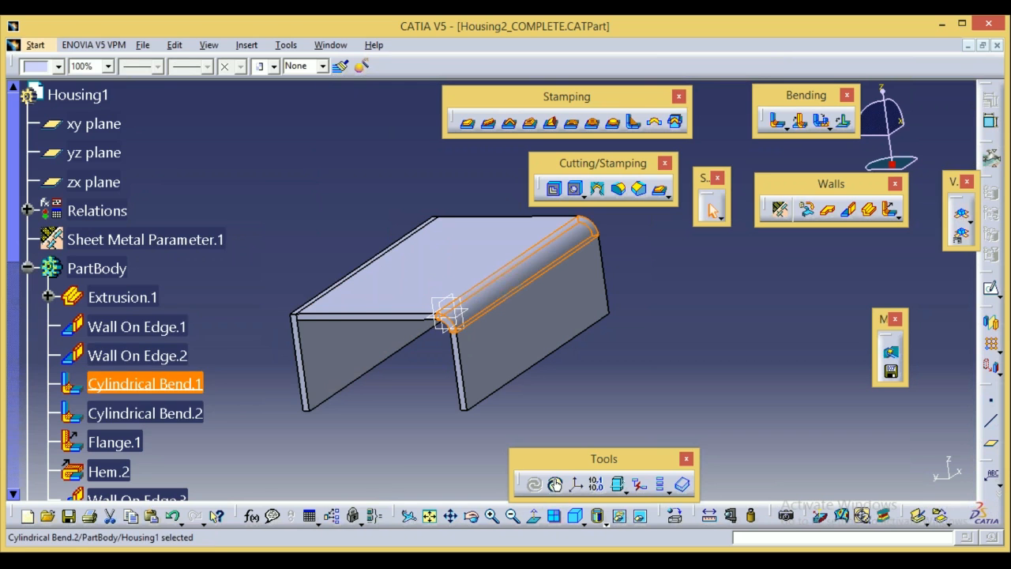
{"action": "left_click", "coordinate": [197, 413]}
{"action": "right_click", "coordinate": [175, 414]}
{"action": "double_click", "coordinate": [151, 387]}
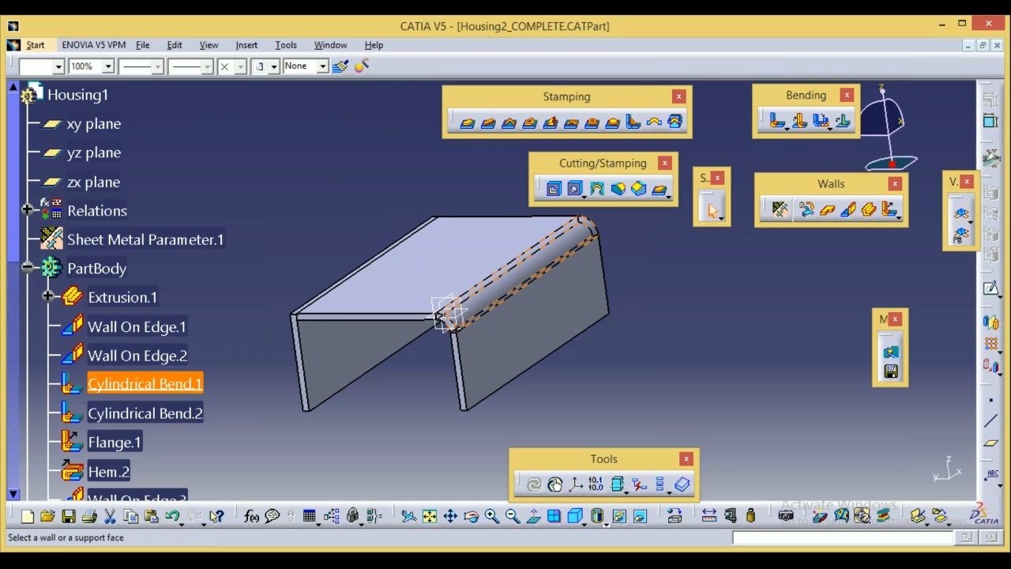
{"action": "left_click", "coordinate": [882, 476]}
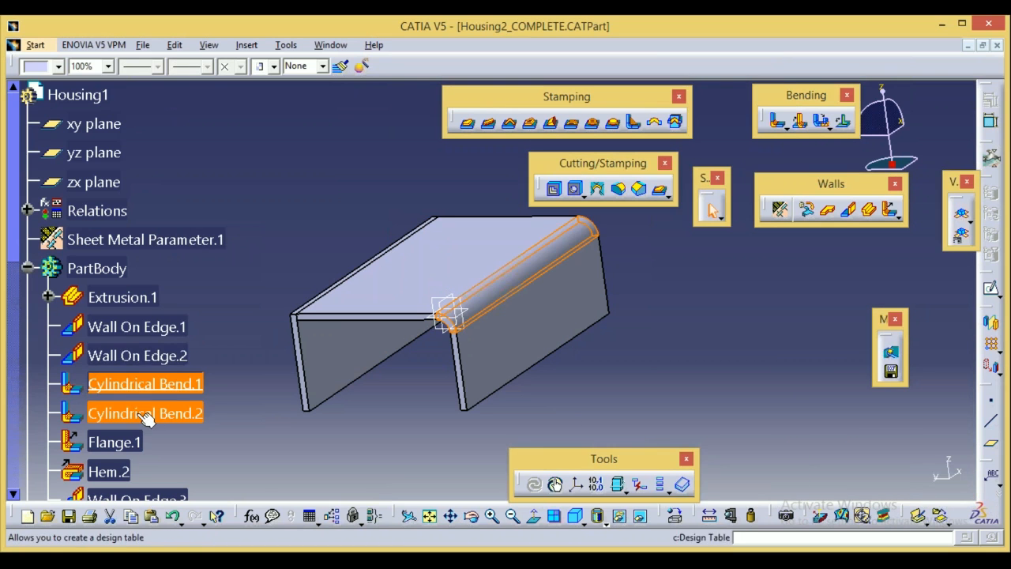
Define Cylindrical Bend.2 as the in-work object and clear the selection.
{"action": "right_click", "coordinate": [139, 413]}
{"action": "left_click", "coordinate": [223, 215]}
{"action": "left_click", "coordinate": [374, 429]}
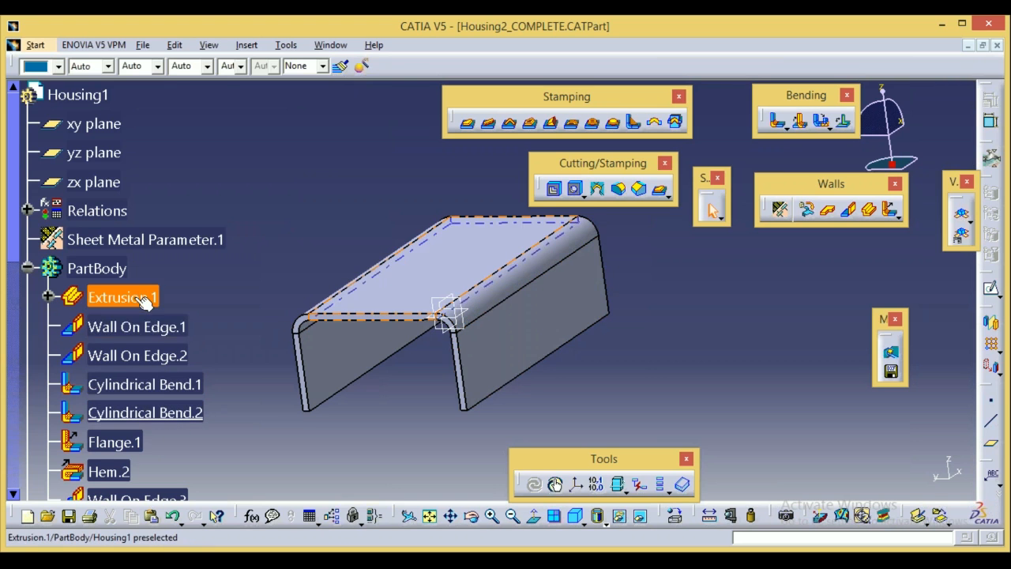
Examine the height, angle and clearance settings in the Wall On Edge.1 definition and cancel without changes.
{"action": "double_click", "coordinate": [161, 327]}
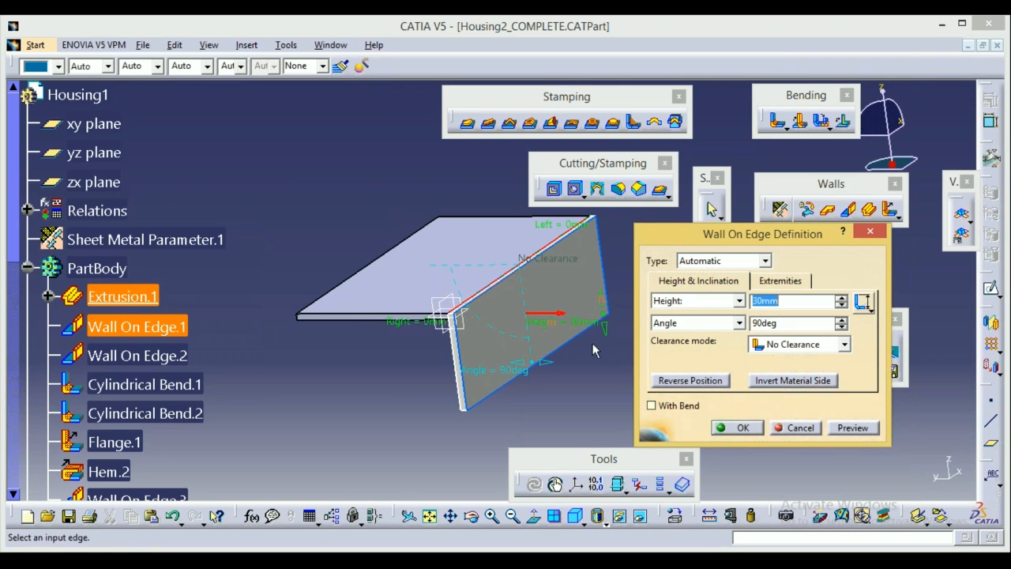
{"action": "left_click", "coordinate": [799, 431]}
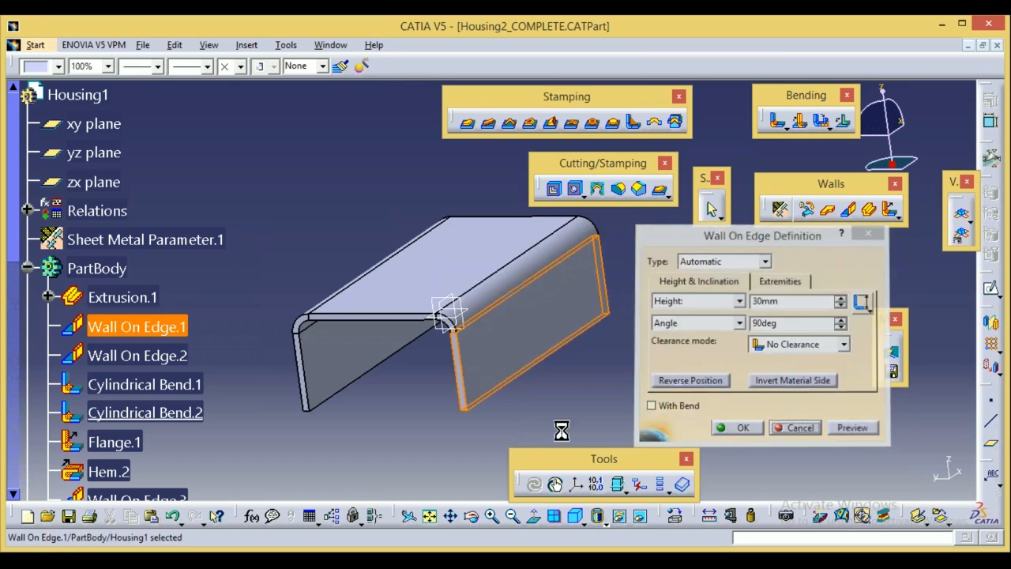
Open Sketch.1 under Extrusion.1 to examine the base profile line and its dimension, and exit the sketch without changes.
{"action": "left_click", "coordinate": [48, 297]}
{"action": "double_click", "coordinate": [134, 327]}
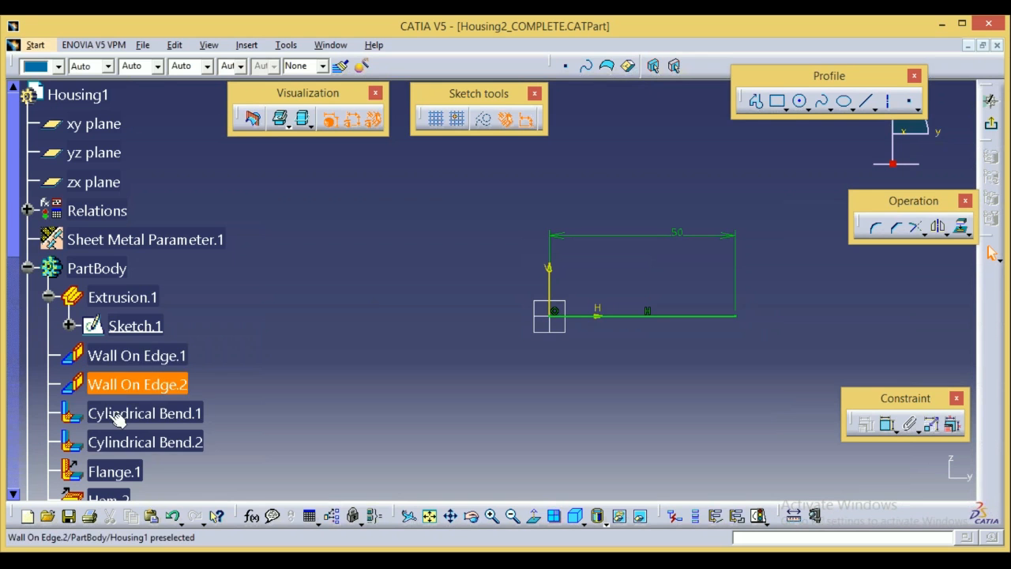
{"action": "right_click", "coordinate": [138, 455]}
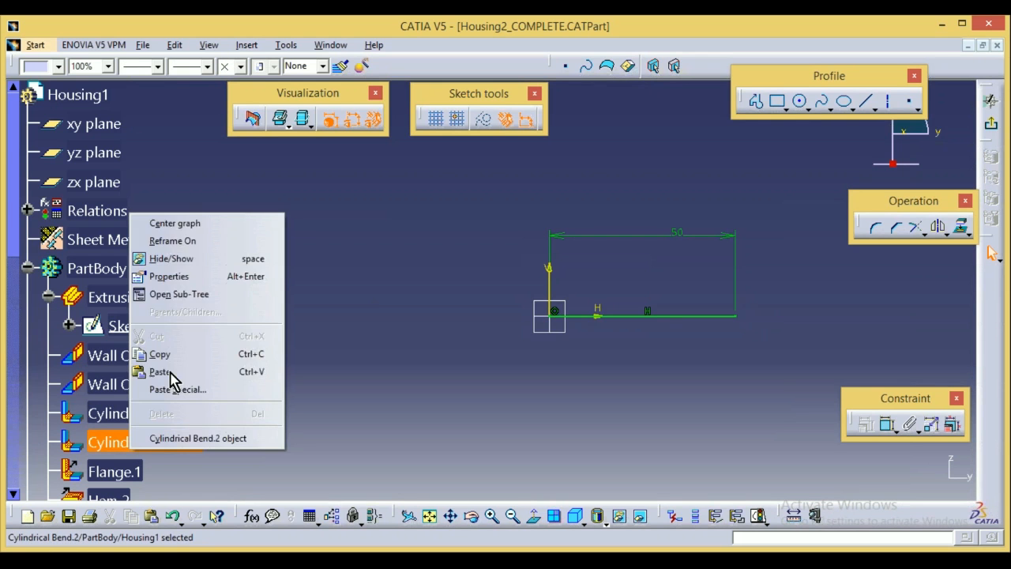
{"action": "left_click", "coordinate": [187, 355]}
{"action": "left_click", "coordinate": [991, 123]}
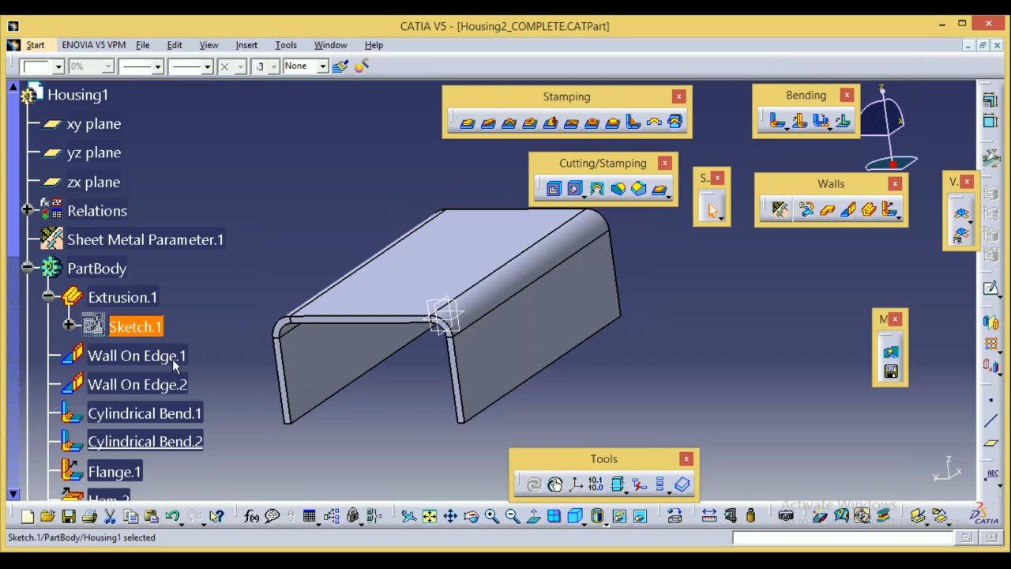
Define Wall On Edge.1 as the in-work object and examine its height, length type and clearance settings, cancelling the definition without changes.
{"action": "right_click", "coordinate": [147, 352]}
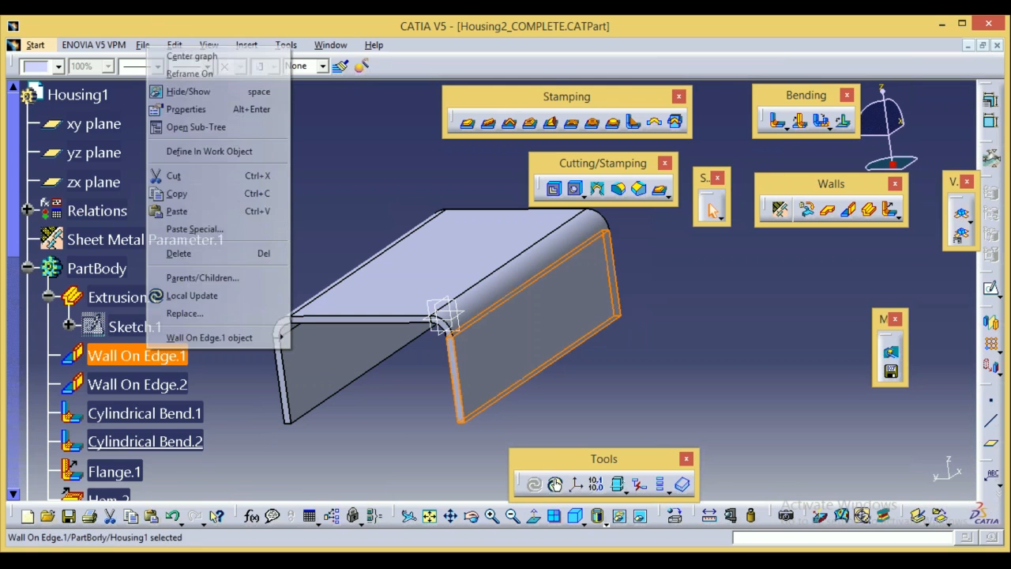
{"action": "left_click", "coordinate": [213, 151]}
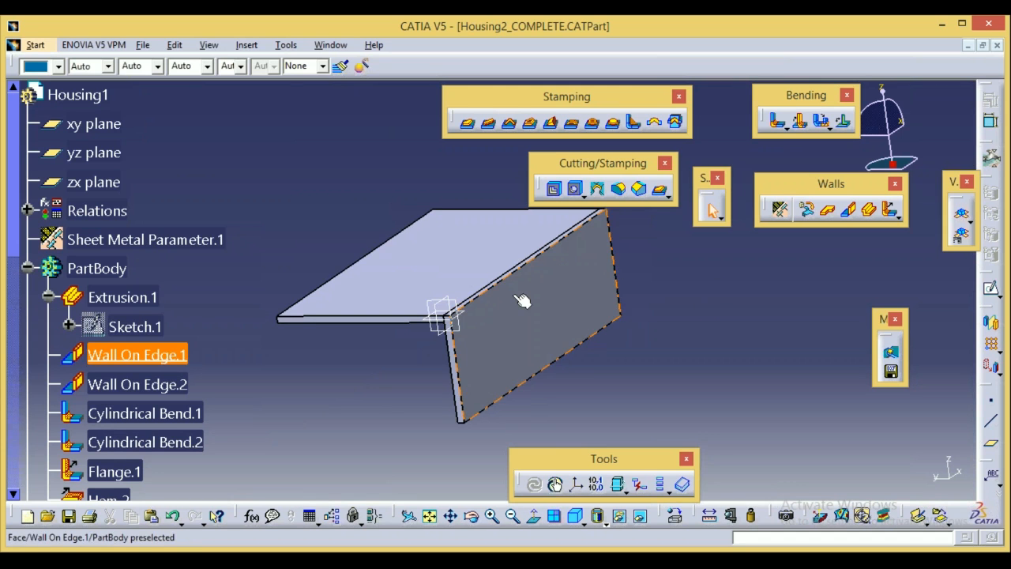
{"action": "double_click", "coordinate": [146, 357]}
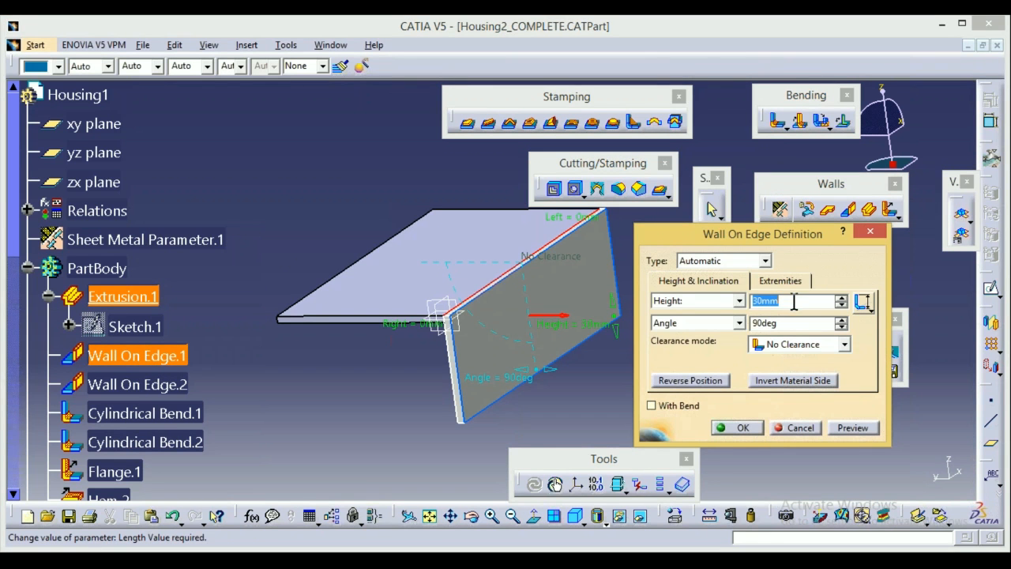
{"action": "left_click", "coordinate": [869, 308]}
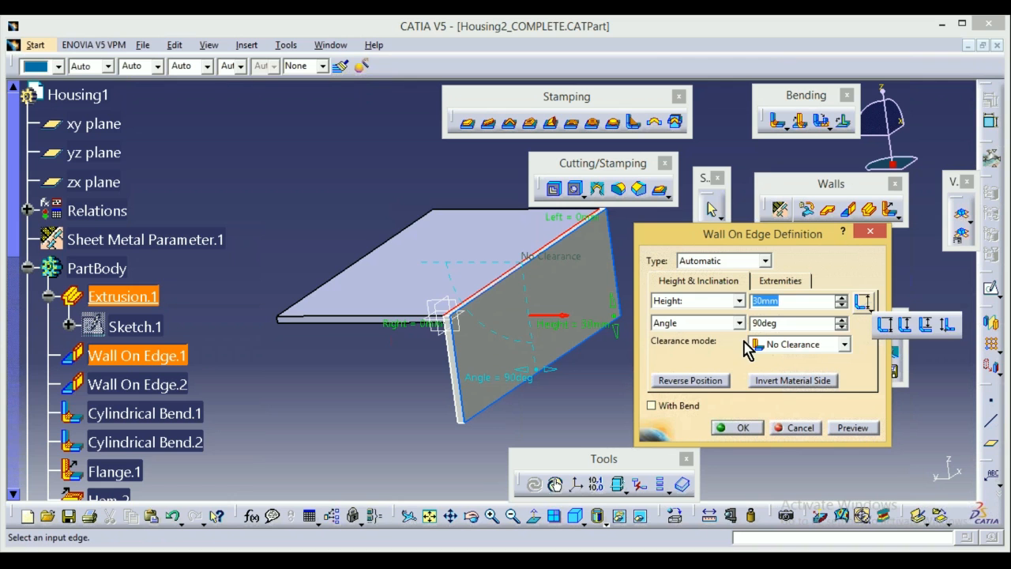
{"action": "left_click", "coordinate": [586, 397]}
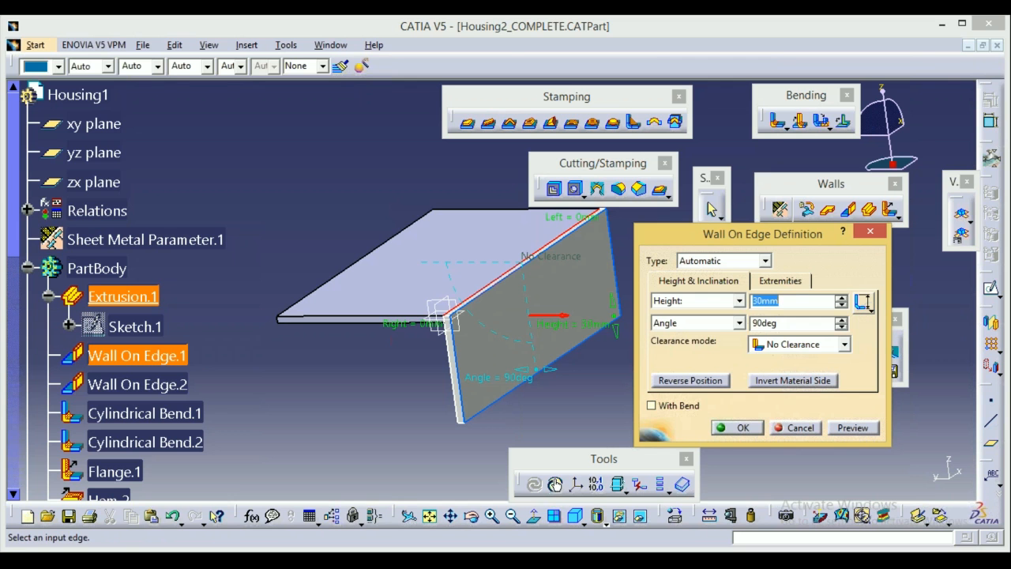
{"action": "left_click", "coordinate": [794, 431]}
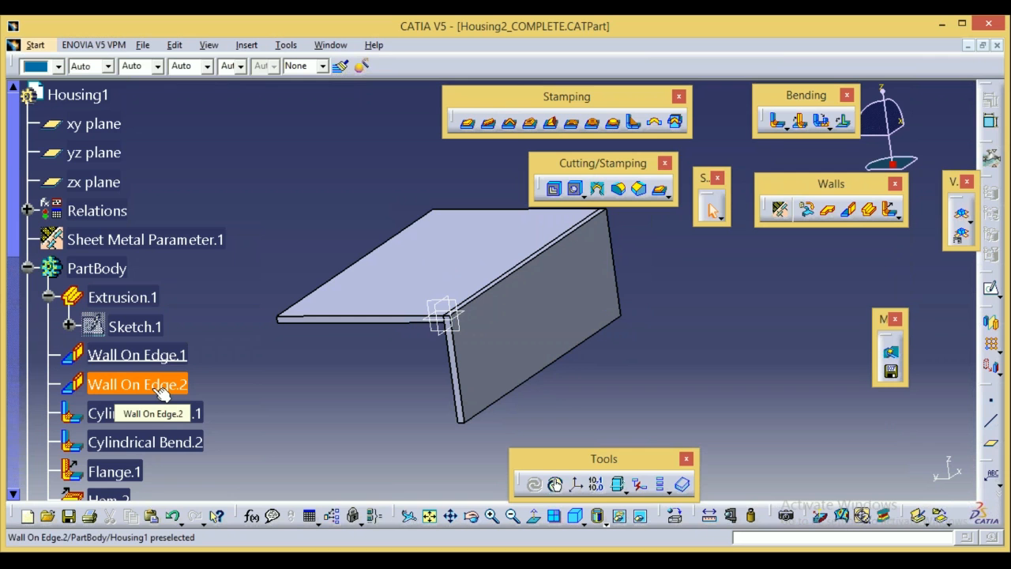
{"action": "double_click", "coordinate": [137, 355]}
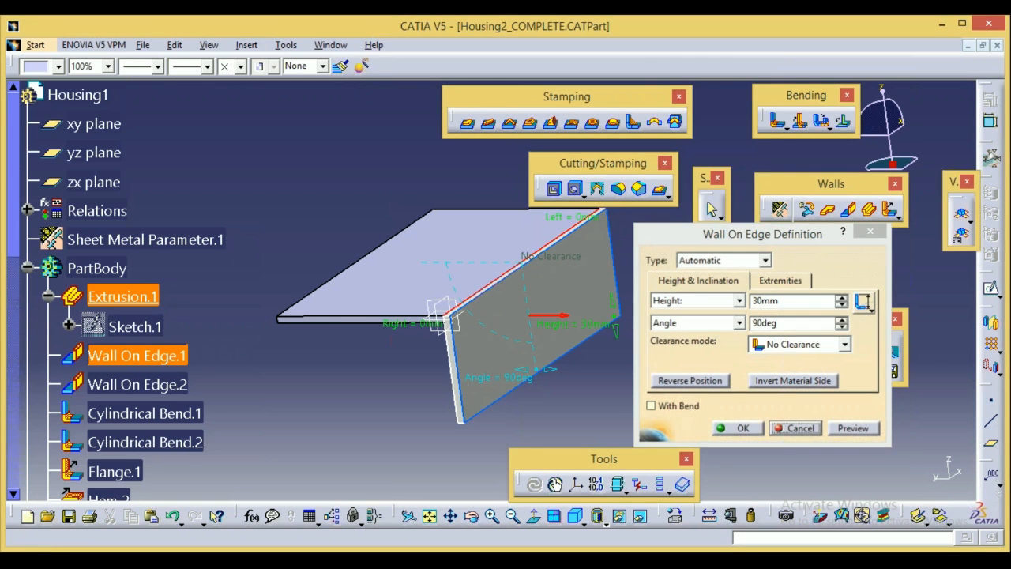
{"action": "left_click", "coordinate": [799, 429]}
Define Cylindrical Bend.2 and, following it, Flange.1 as the in-work object to rebuild the bends and the end flange.
{"action": "right_click", "coordinate": [184, 447]}
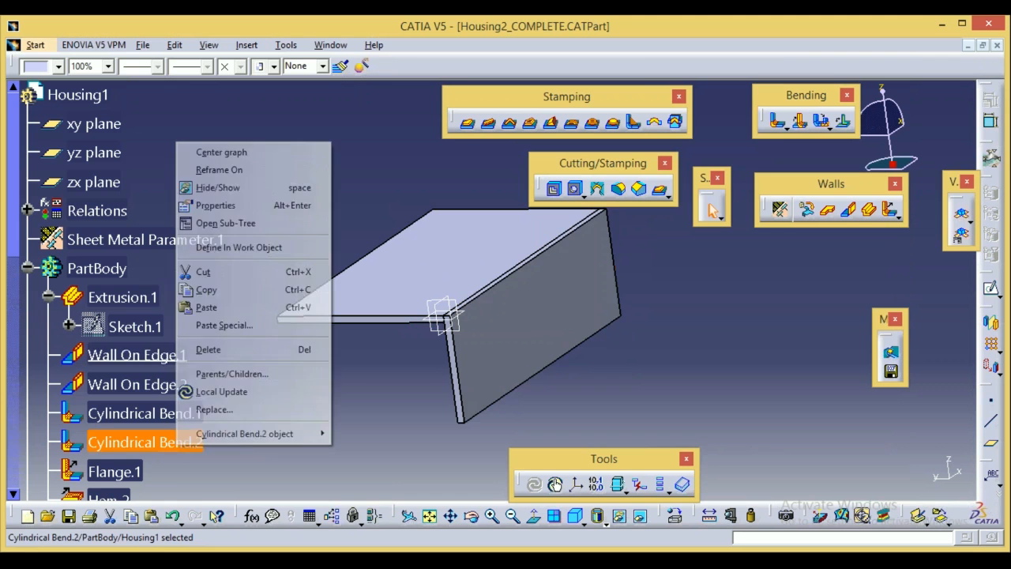
{"action": "left_click", "coordinate": [238, 248]}
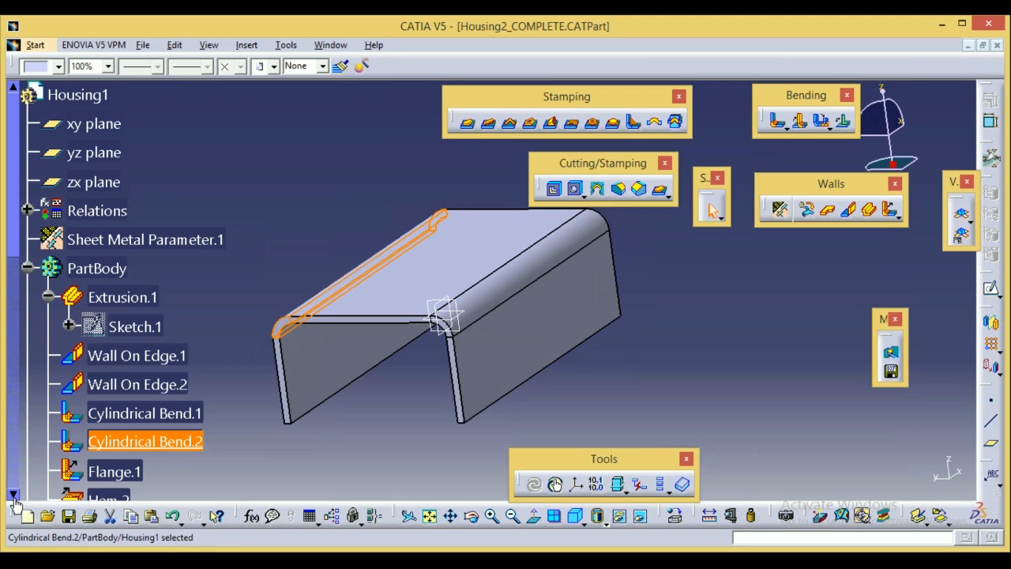
{"action": "scroll", "coordinate": [13, 496], "scroll_direction": "down", "scroll_amount": 5}
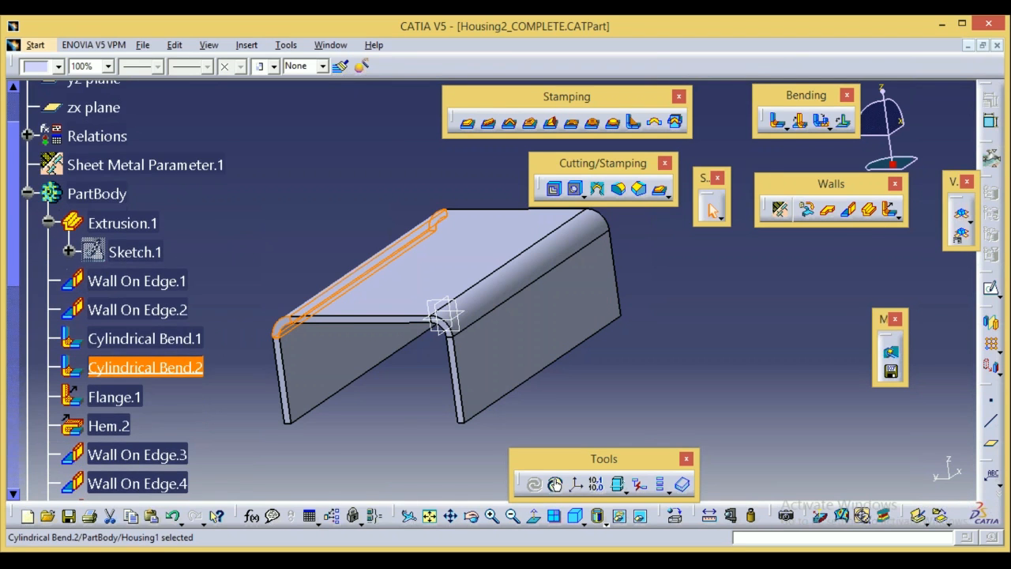
{"action": "scroll", "coordinate": [14, 493], "scroll_direction": "down", "scroll_amount": 4}
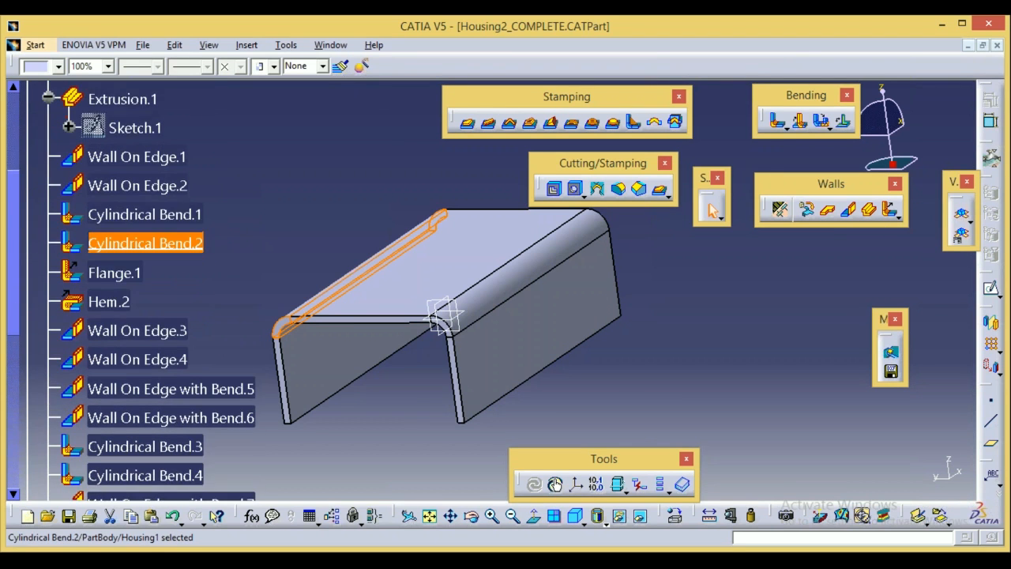
{"action": "scroll", "coordinate": [14, 493], "scroll_direction": "down", "scroll_amount": 1}
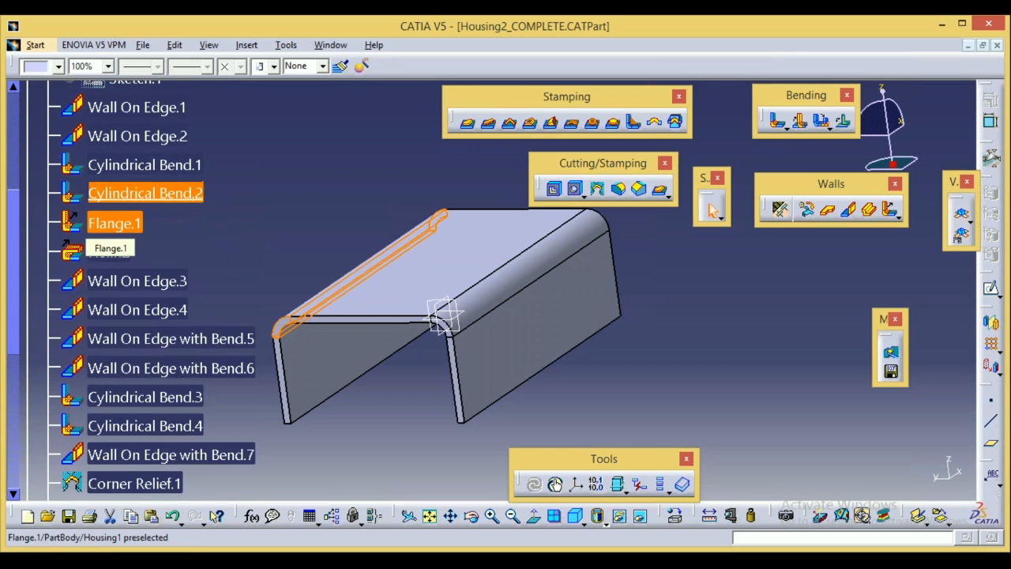
{"action": "left_click", "coordinate": [111, 226]}
{"action": "right_click", "coordinate": [112, 224]}
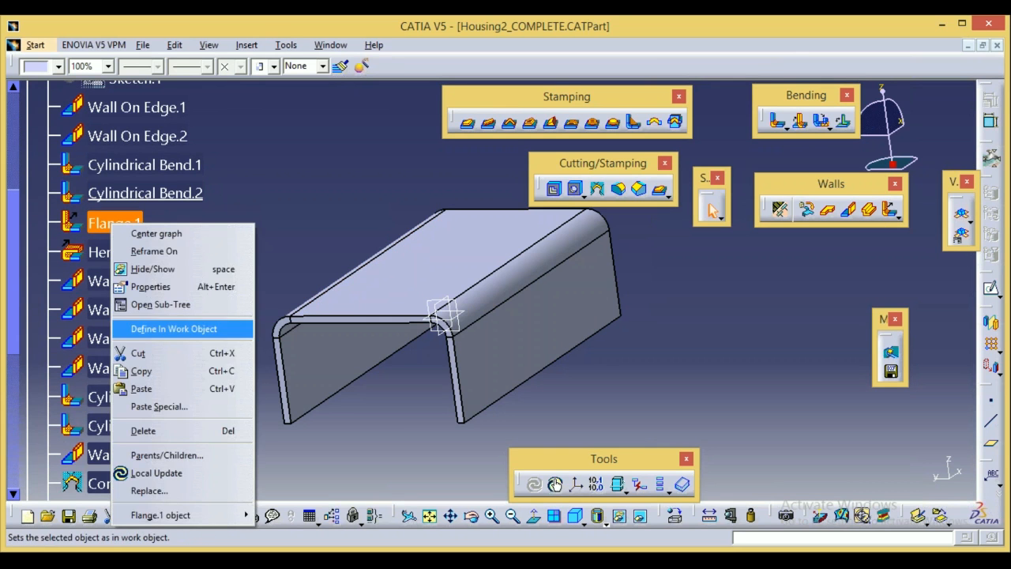
{"action": "left_click", "coordinate": [202, 329]}
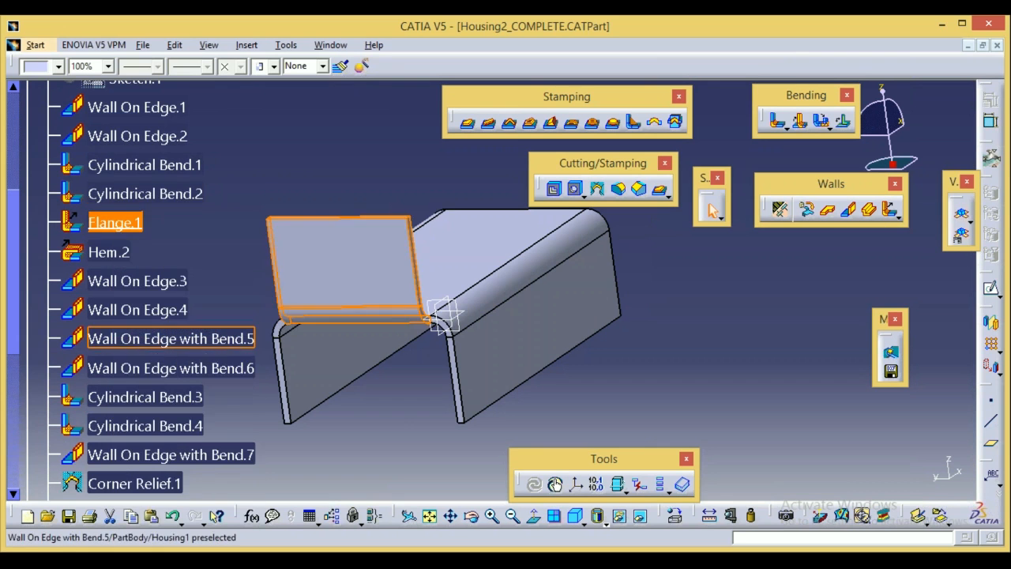
Return the in-work object to Cylindrical Bend.2, start a new Bend to show its definition, and cancel it.
{"action": "right_click", "coordinate": [131, 195]}
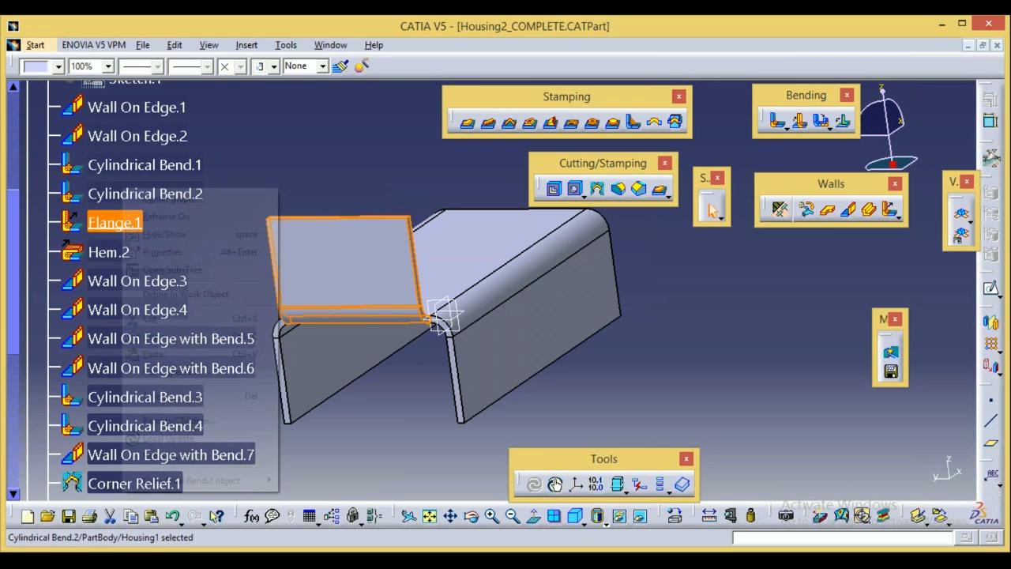
{"action": "left_click", "coordinate": [185, 294]}
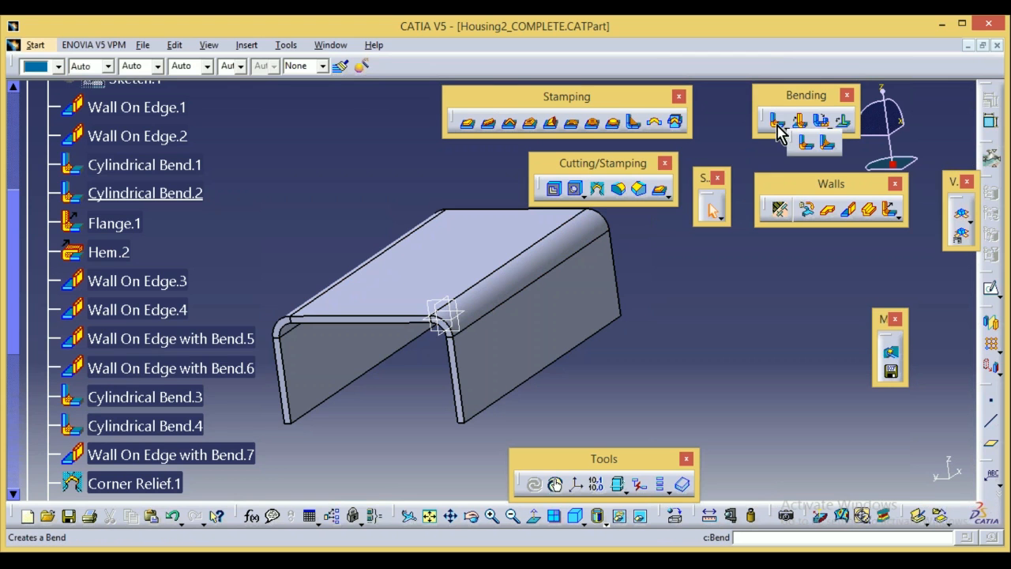
{"action": "left_click", "coordinate": [777, 125]}
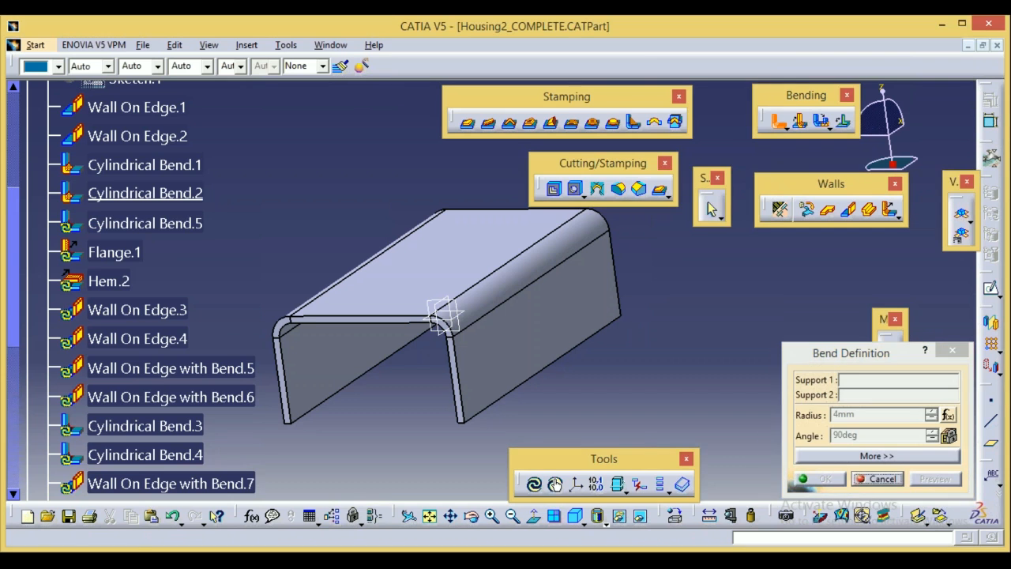
{"action": "left_click", "coordinate": [877, 479]}
Examine the supports, radius and angle in the Cylindrical Bend.1 definition, cancel without changes and clear the selection.
{"action": "left_click", "coordinate": [144, 164]}
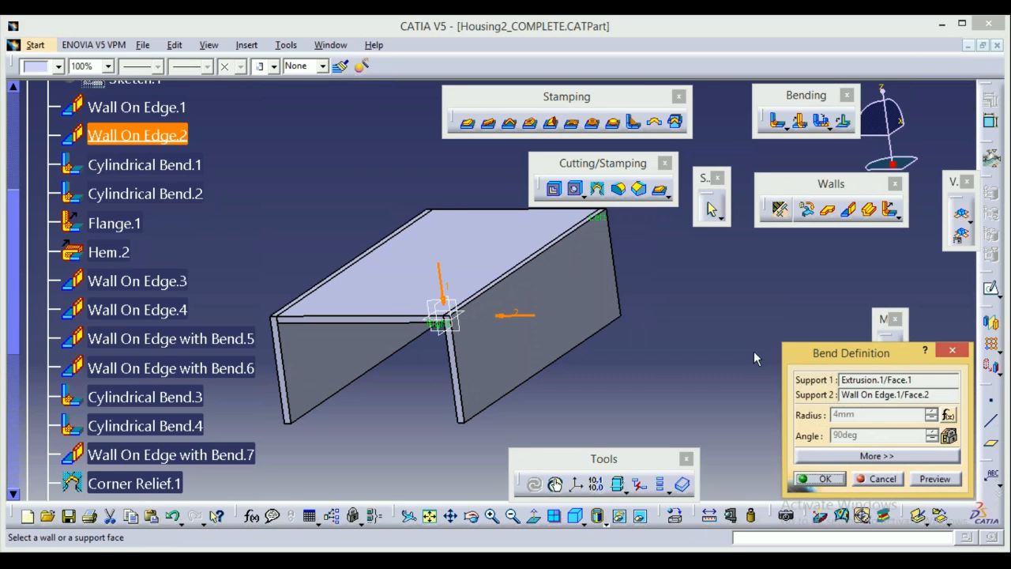
{"action": "left_click", "coordinate": [883, 480]}
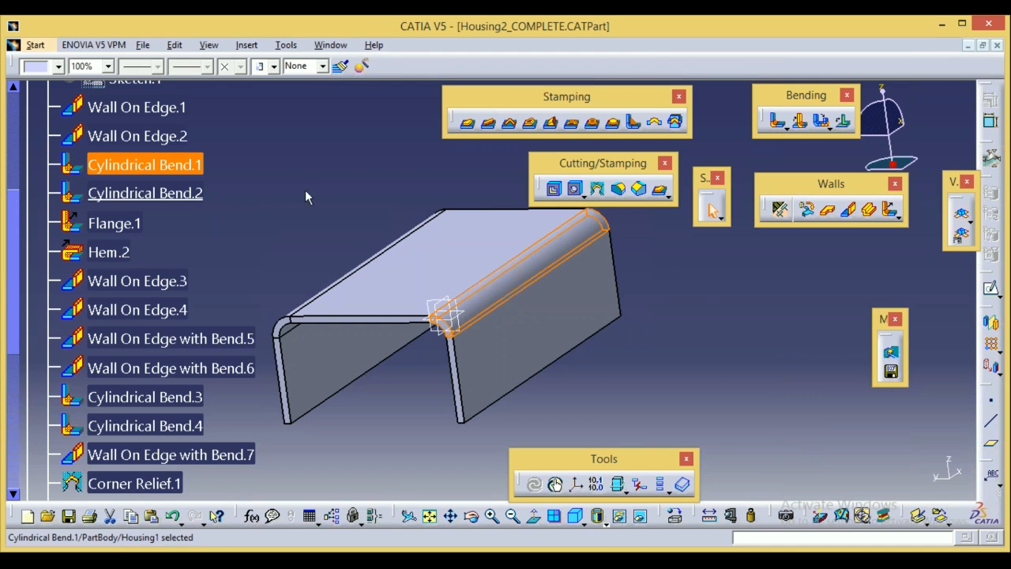
{"action": "left_click", "coordinate": [245, 224]}
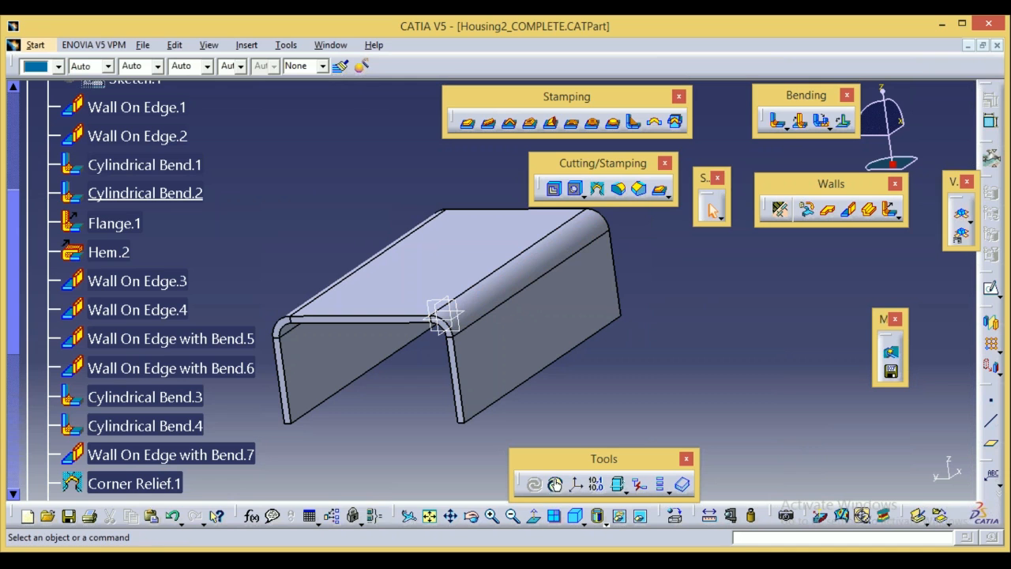
Define Flange.1 as the in-work object to rebuild the upright flange on the top wall's end edge.
{"action": "left_click", "coordinate": [118, 225]}
{"action": "right_click", "coordinate": [119, 226]}
{"action": "left_click", "coordinate": [158, 330]}
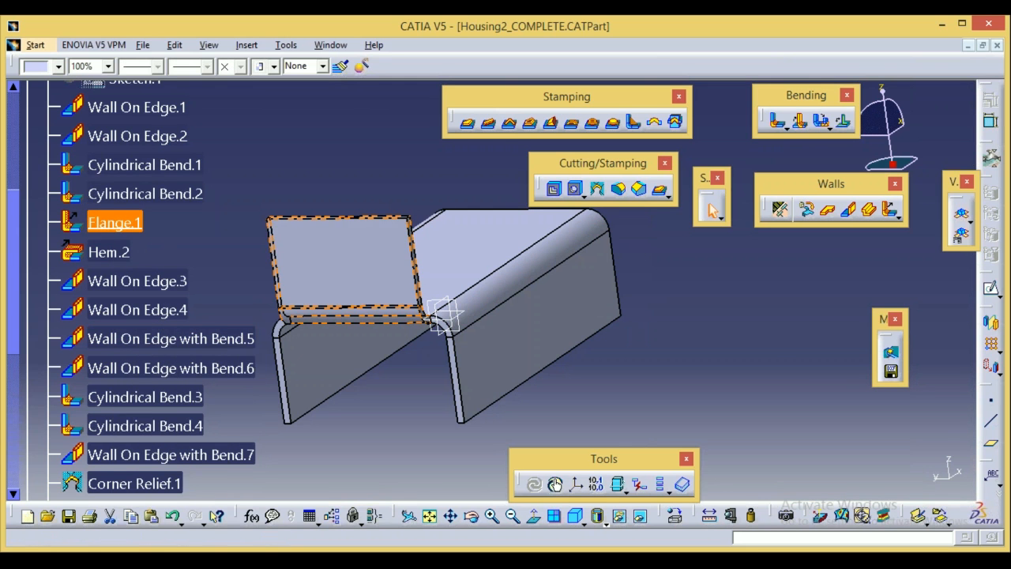
Examine the length, angle, radius and spine edge in the Flange.1 definition and accept it without changes.
{"action": "double_click", "coordinate": [114, 223]}
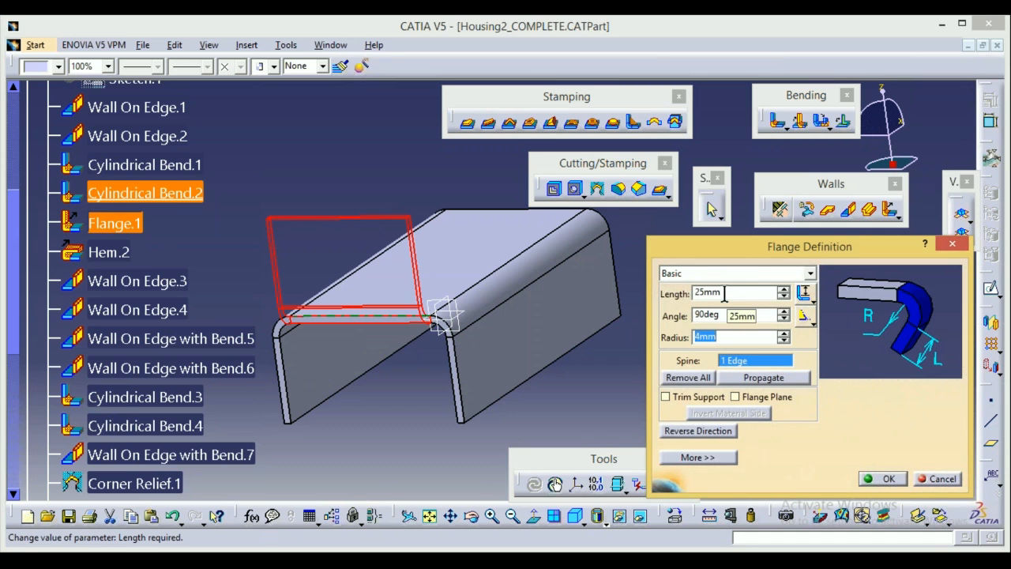
{"action": "left_click", "coordinate": [728, 338]}
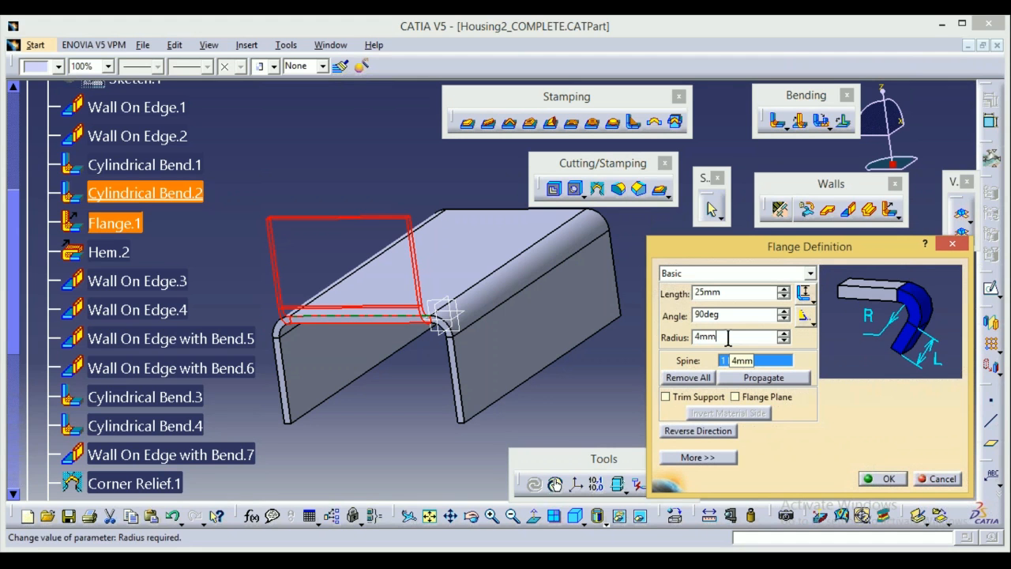
{"action": "left_click", "coordinate": [472, 518]}
{"action": "left_click_drag", "start_coordinate": [557, 359], "coordinate": [521, 388]}
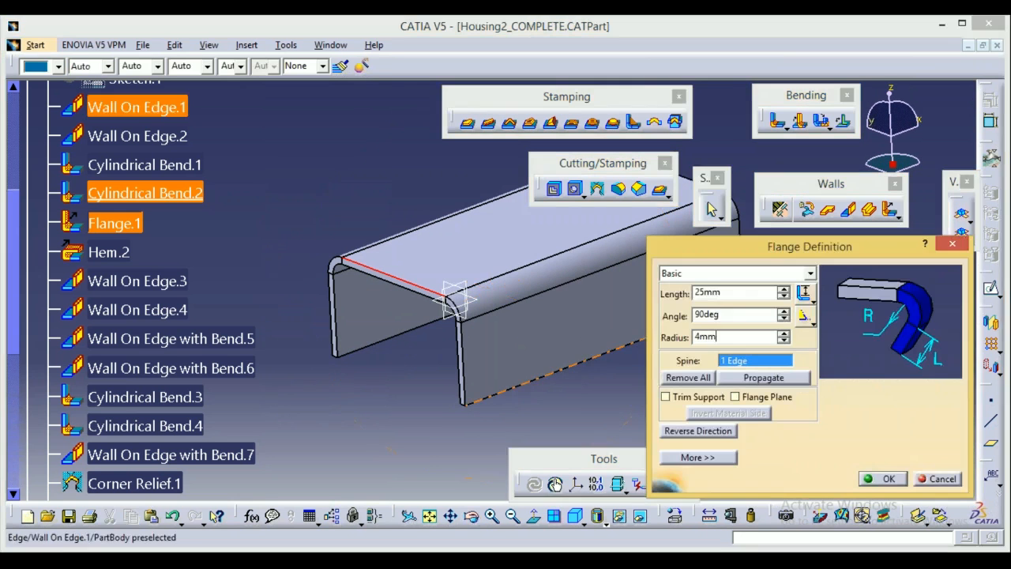
{"action": "left_click", "coordinate": [881, 479]}
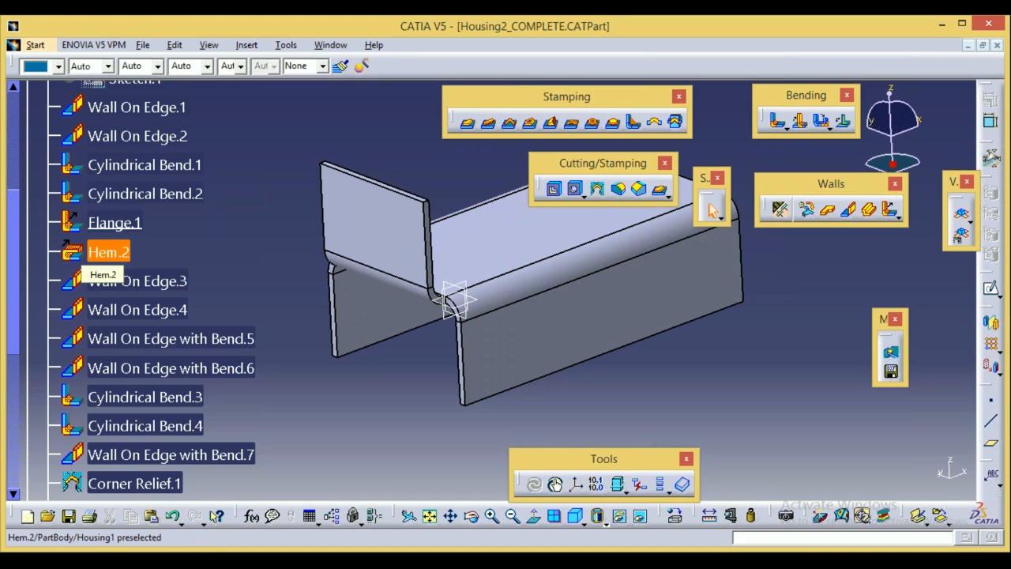
Define Hem.2 as the in-work object, highlight the hem on the flange's upper edge and clear the selection.
{"action": "right_click", "coordinate": [106, 252]}
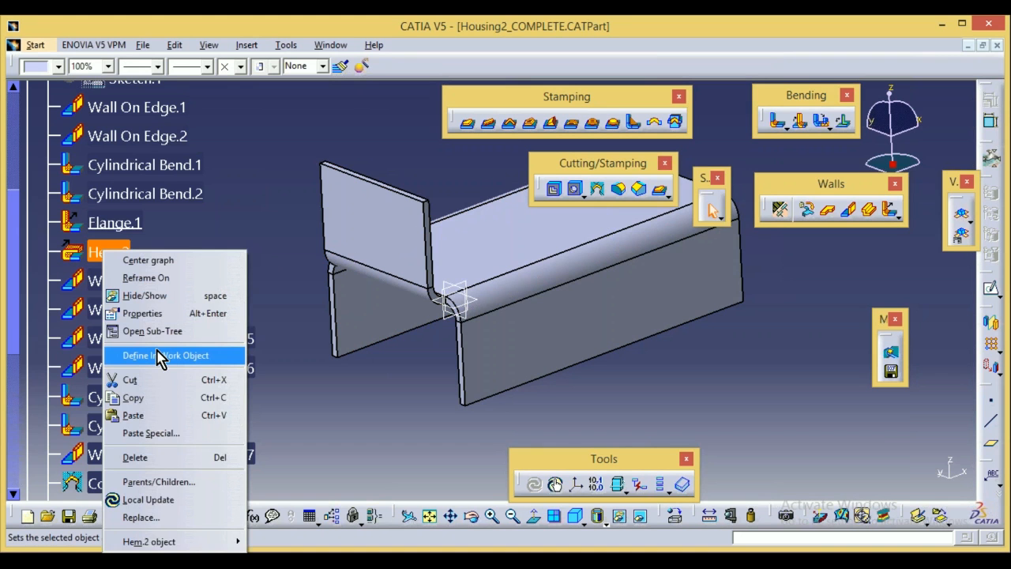
{"action": "left_click", "coordinate": [162, 356]}
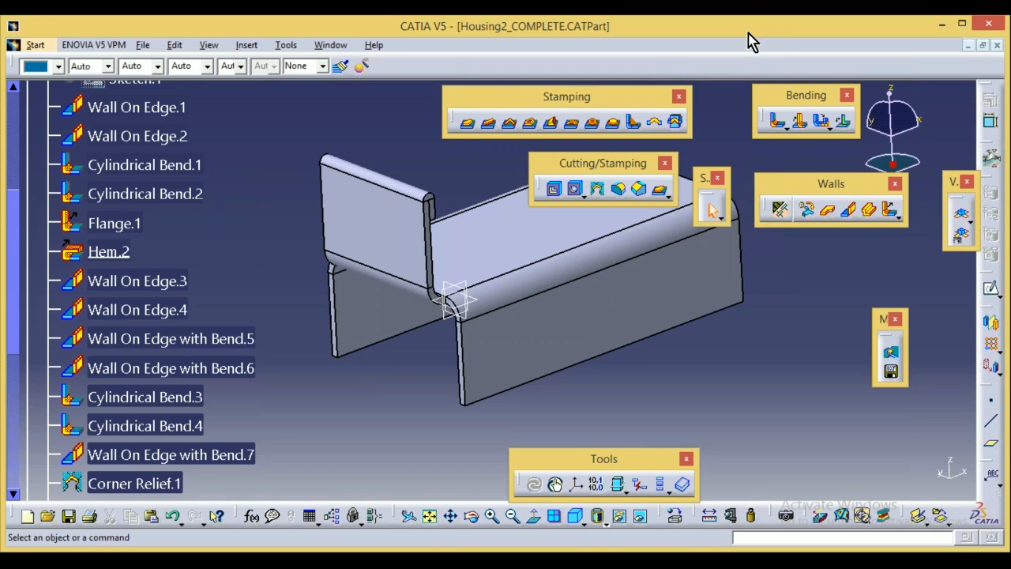
{"action": "left_click", "coordinate": [127, 251]}
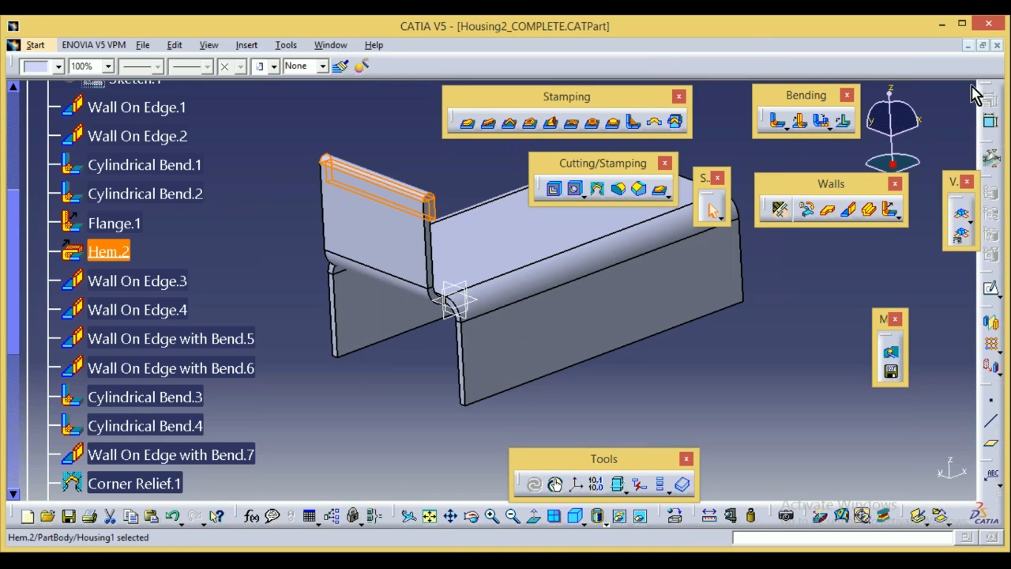
{"action": "left_click", "coordinate": [996, 45]}
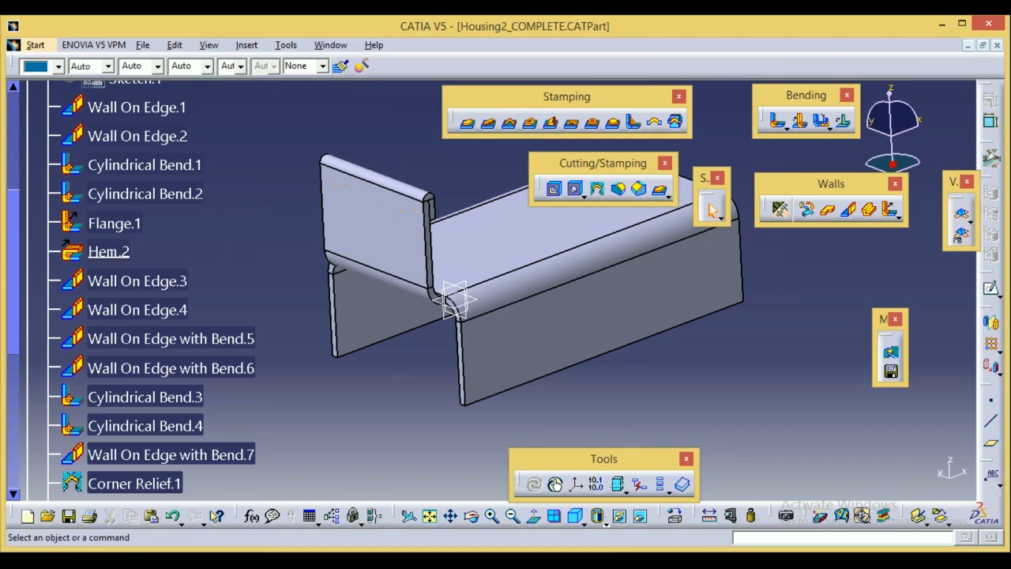
Examine the hem type, length, radius and spine edge in the Hem.2 definition and accept it without changes.
{"action": "left_click", "coordinate": [899, 215]}
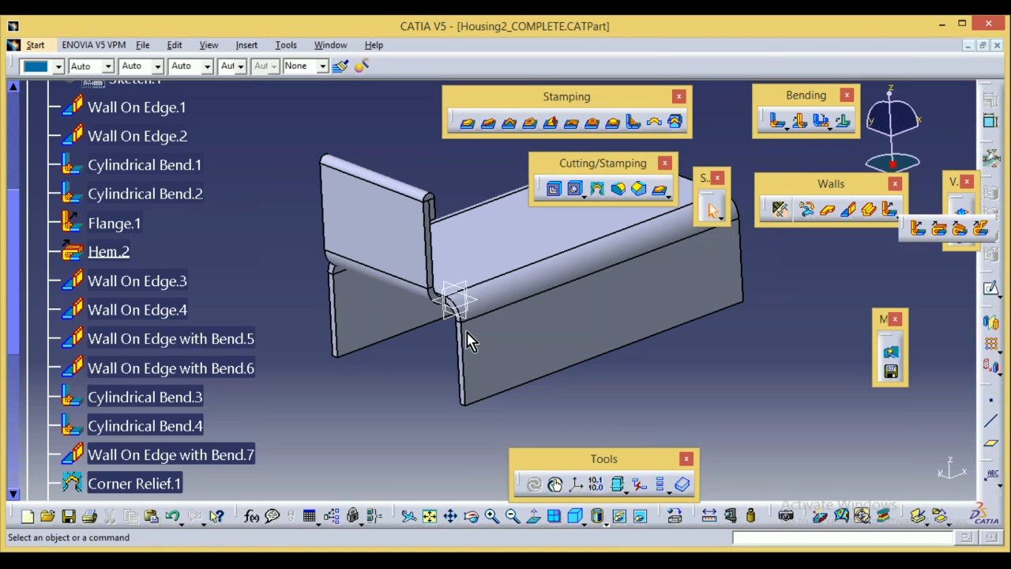
{"action": "left_click", "coordinate": [472, 522]}
{"action": "left_click_drag", "start_coordinate": [538, 332], "coordinate": [482, 206]}
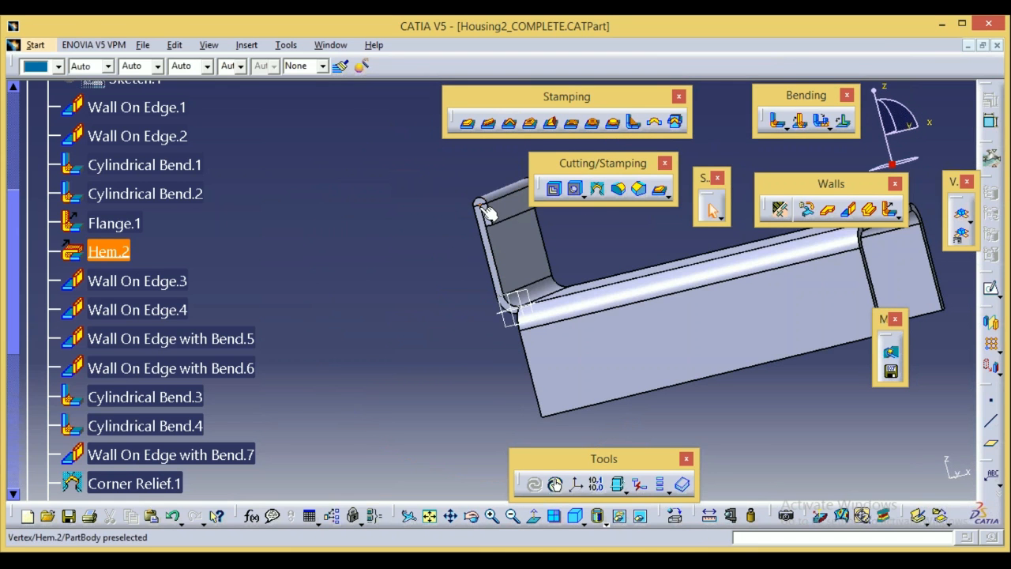
{"action": "left_click", "coordinate": [118, 251]}
{"action": "double_click", "coordinate": [110, 251]}
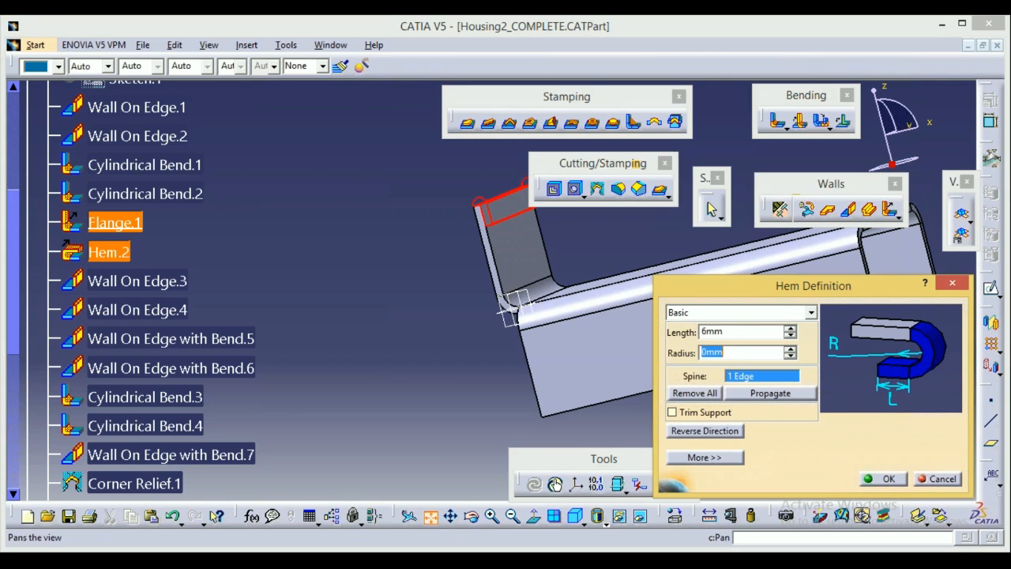
{"action": "left_click", "coordinate": [432, 518]}
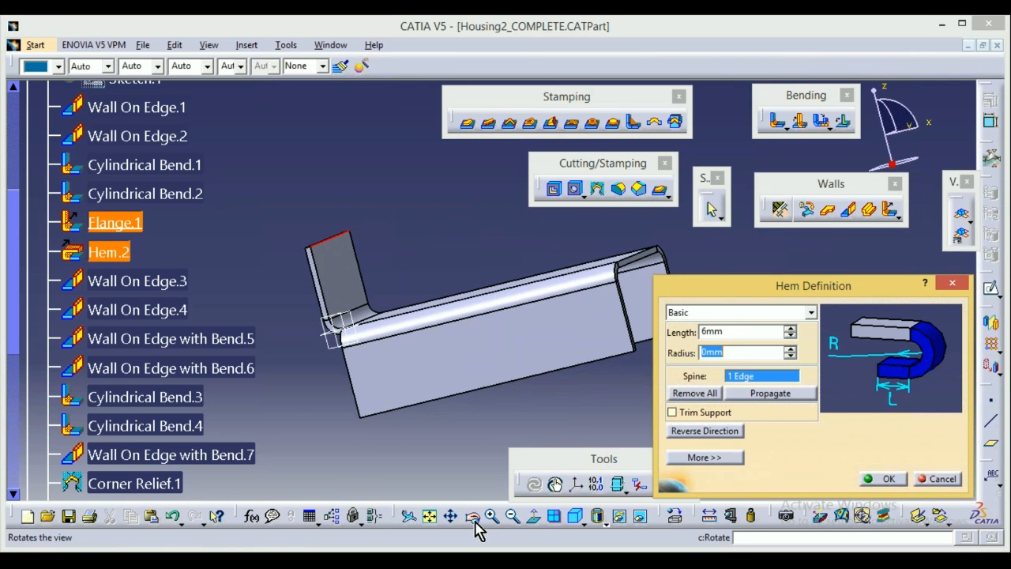
{"action": "left_click", "coordinate": [471, 516]}
{"action": "left_click_drag", "start_coordinate": [489, 272], "coordinate": [496, 334]}
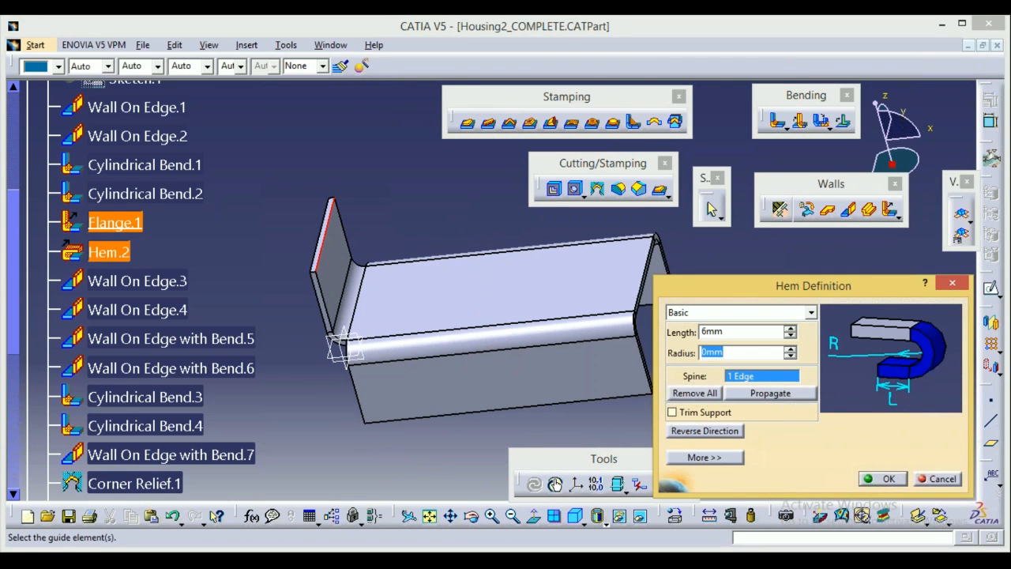
{"action": "left_click", "coordinate": [882, 478]}
{"action": "key", "text": "Return"}
Reopen the Hem.2 definition, inspect its spine edge on the upright flange up close and cancel without changes.
{"action": "double_click", "coordinate": [108, 250]}
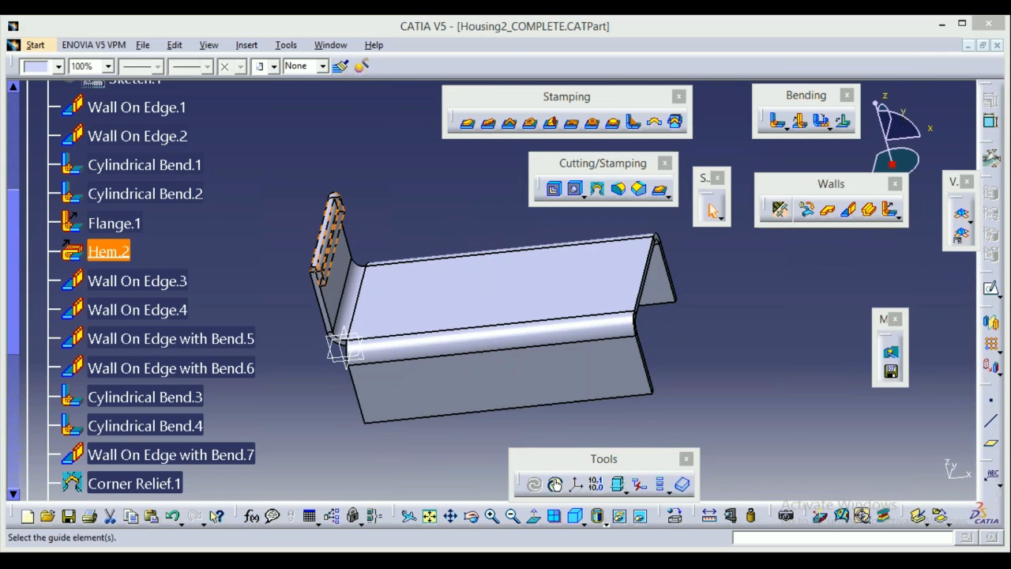
{"action": "left_click", "coordinate": [494, 517]}
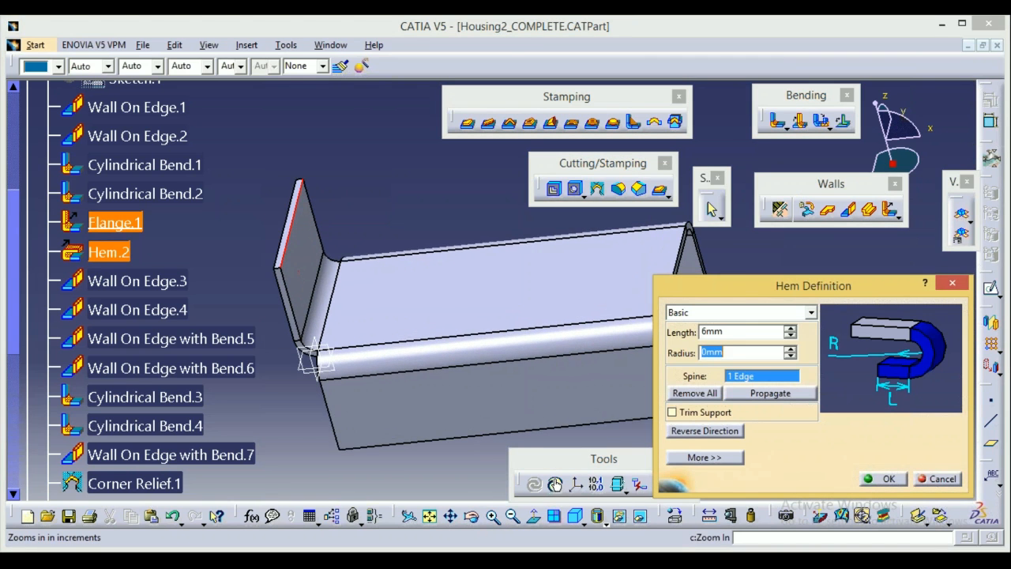
{"action": "left_click", "coordinate": [494, 517]}
{"action": "left_click", "coordinate": [493, 517]}
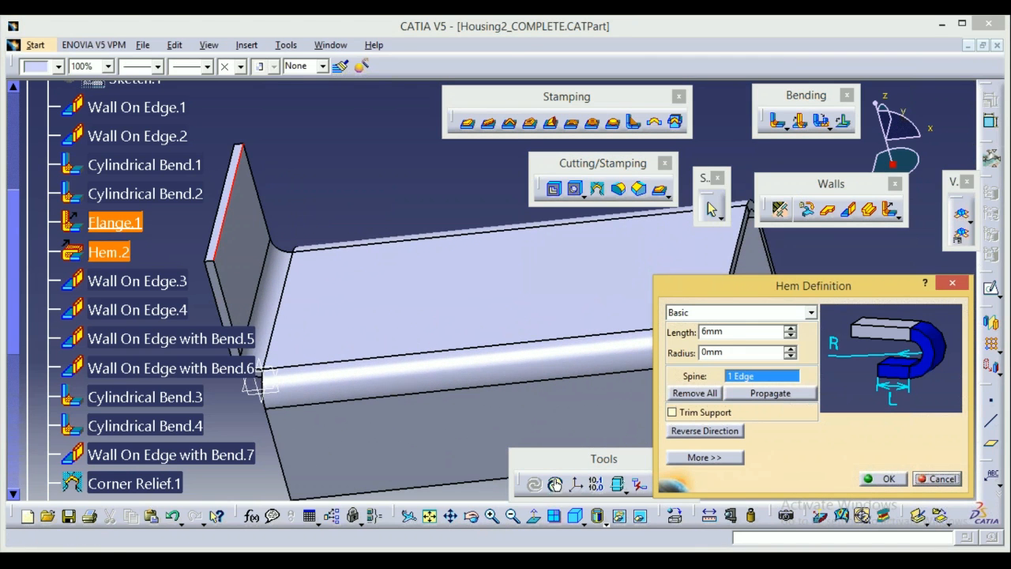
{"action": "left_click", "coordinate": [937, 478]}
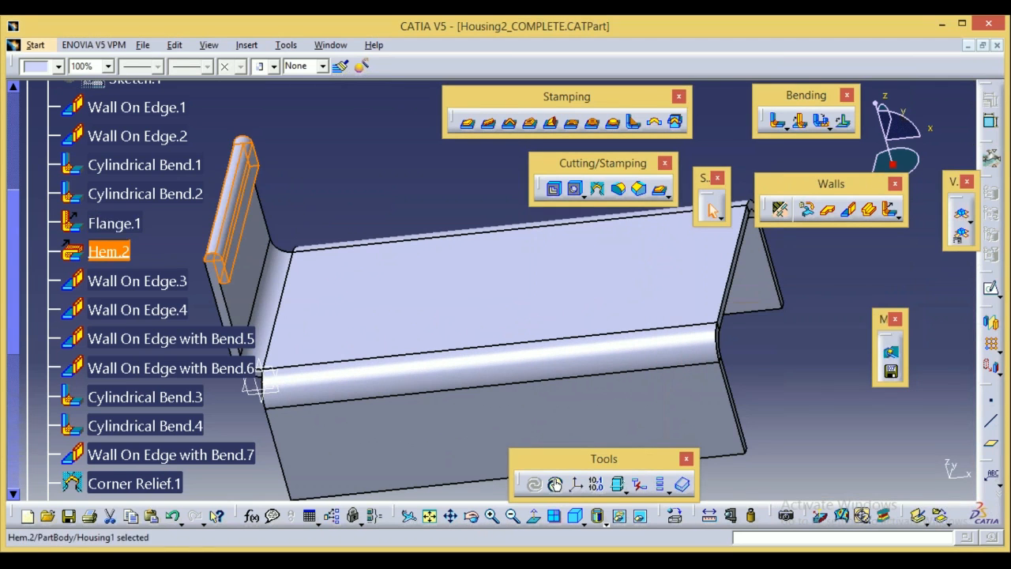
Define Wall On Edge.3 as the in-work object and clear the selection.
{"action": "right_click", "coordinate": [138, 284]}
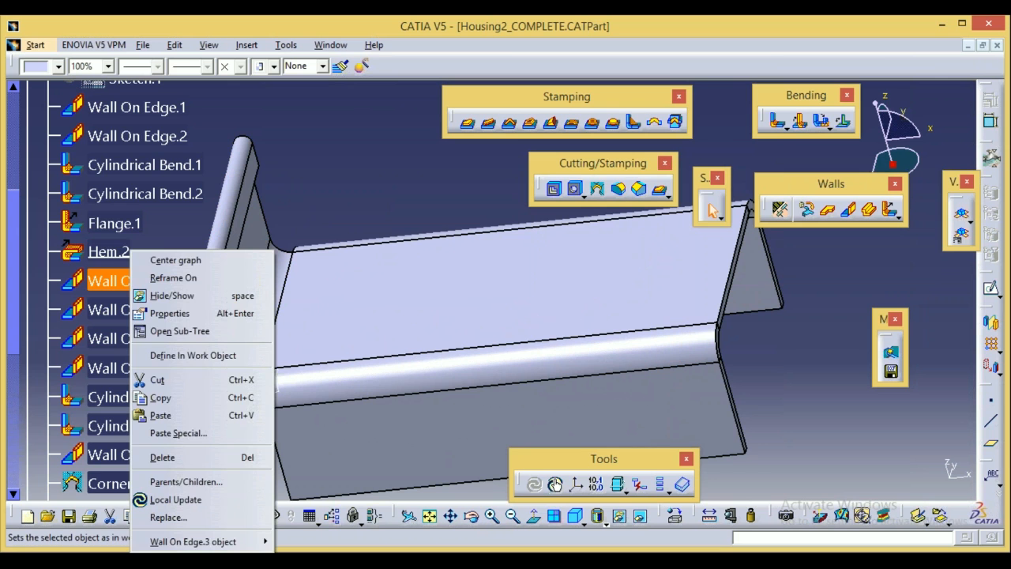
{"action": "left_click", "coordinate": [193, 355]}
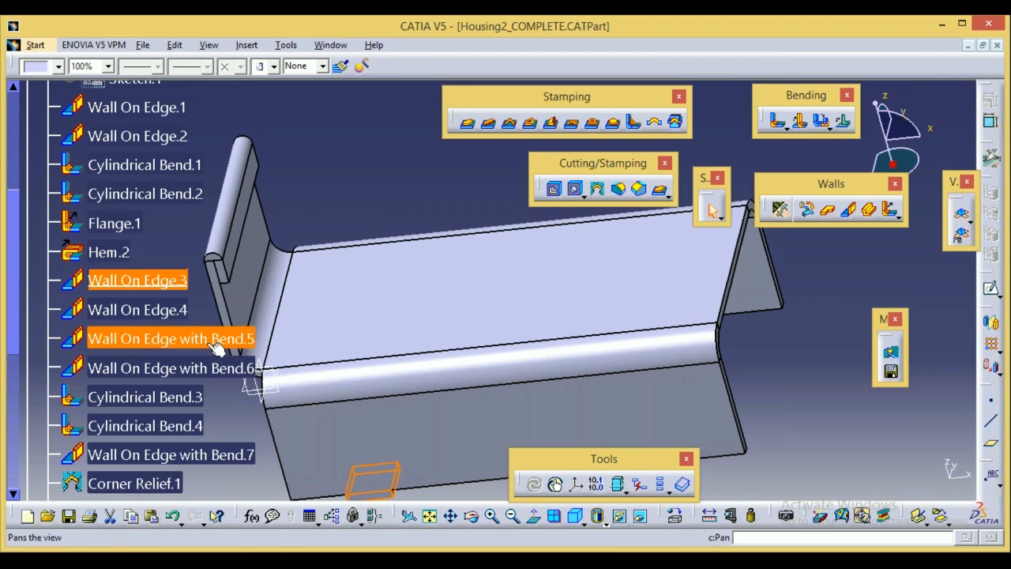
{"action": "left_click", "coordinate": [176, 289]}
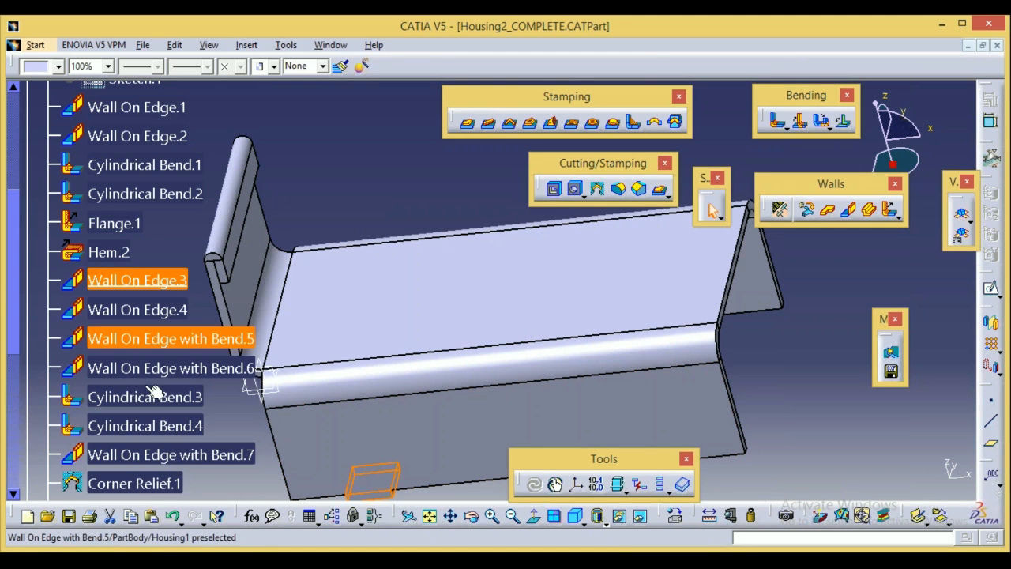
{"action": "left_click", "coordinate": [861, 372]}
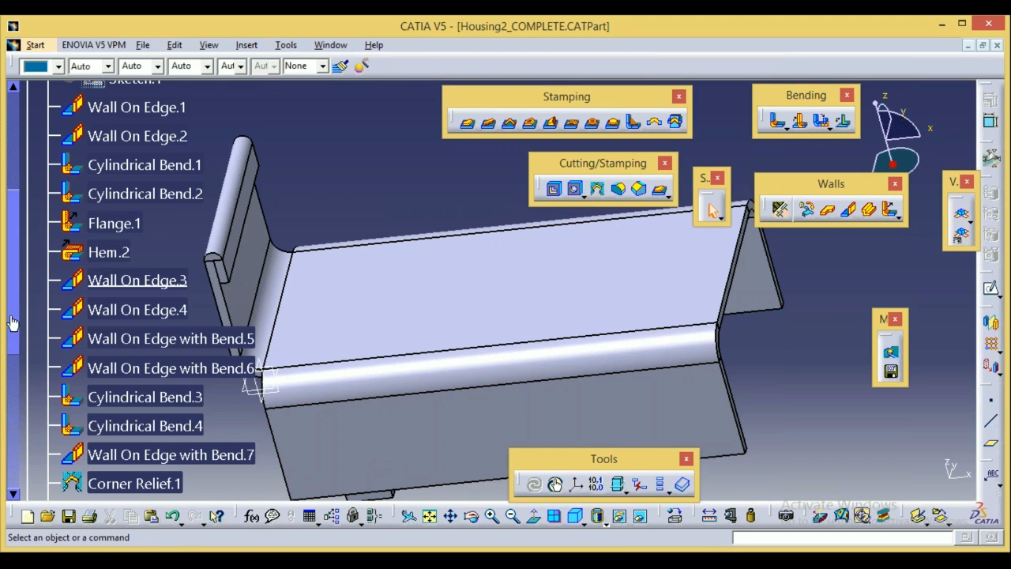
Show the hidden Geometrical Set.1 to reveal the reference planes along the part.
{"action": "left_click_drag", "start_coordinate": [14, 332], "coordinate": [38, 475]}
{"action": "right_click", "coordinate": [113, 500]}
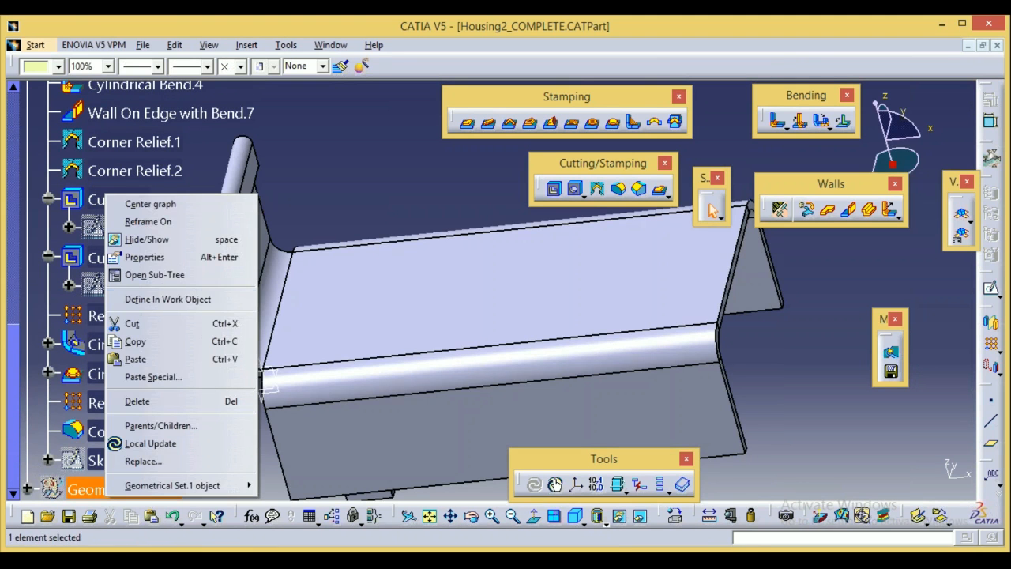
{"action": "left_click", "coordinate": [163, 240]}
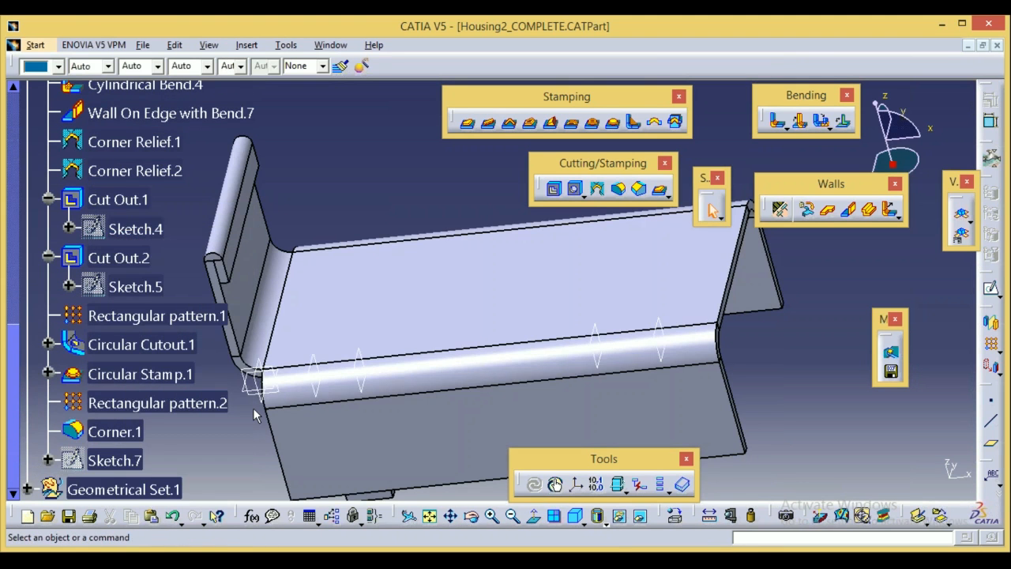
Examine the reference and offset in the definitions of the planes along the bend, cancelling each without changes.
{"action": "left_click", "coordinate": [315, 378]}
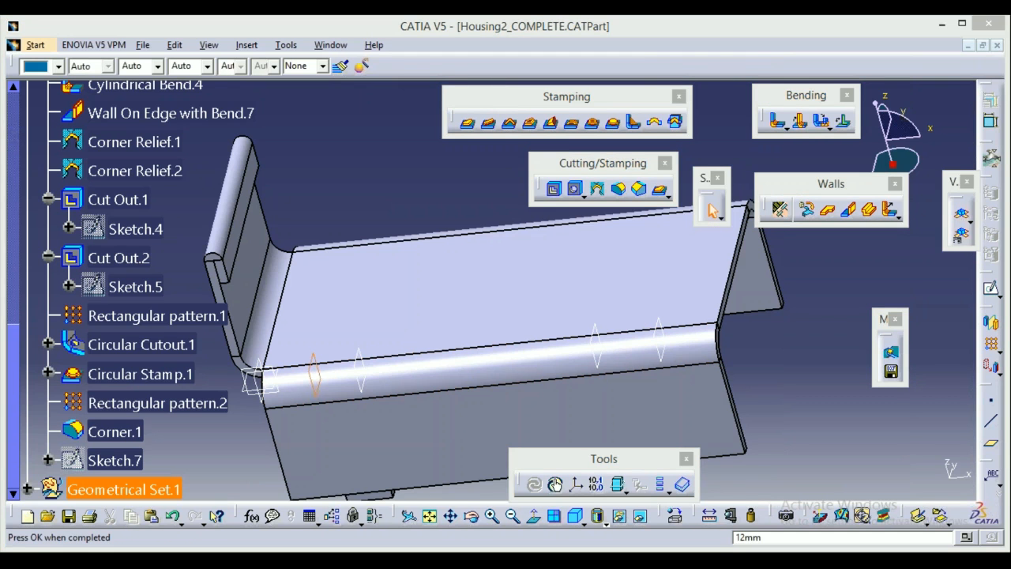
{"action": "left_click", "coordinate": [821, 336]}
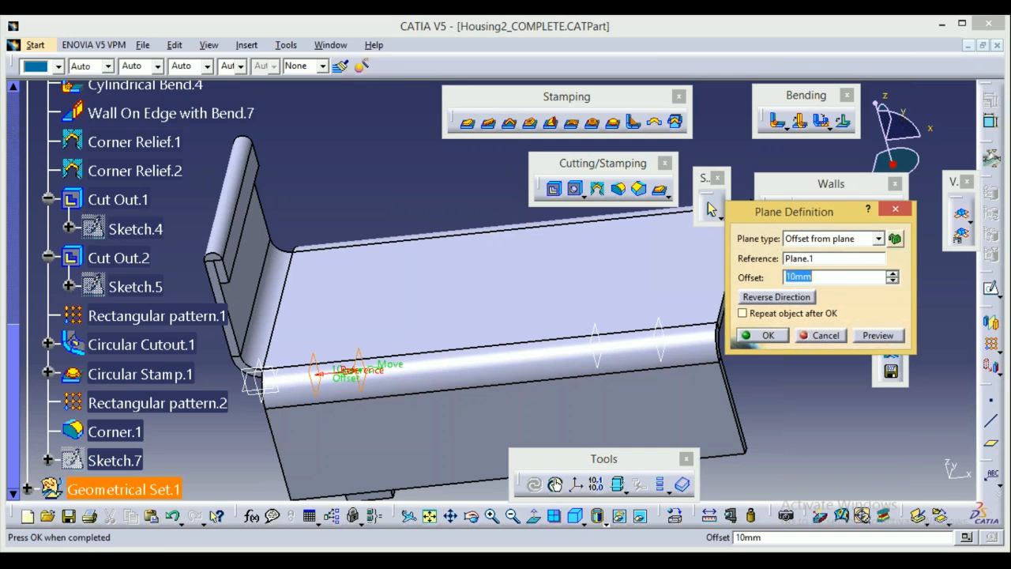
{"action": "left_click", "coordinate": [829, 336]}
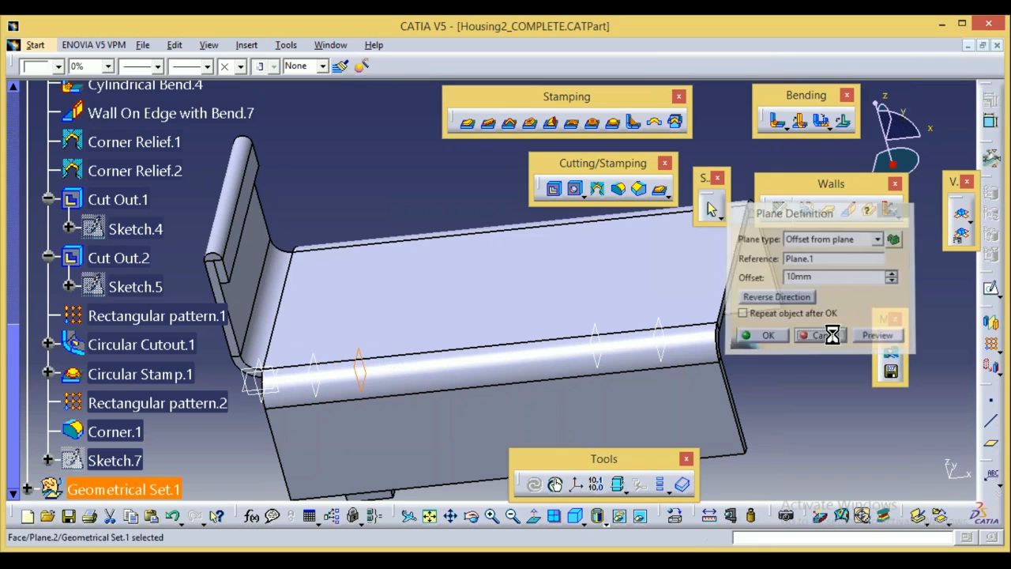
{"action": "left_click", "coordinate": [596, 346]}
{"action": "left_click", "coordinate": [780, 209]}
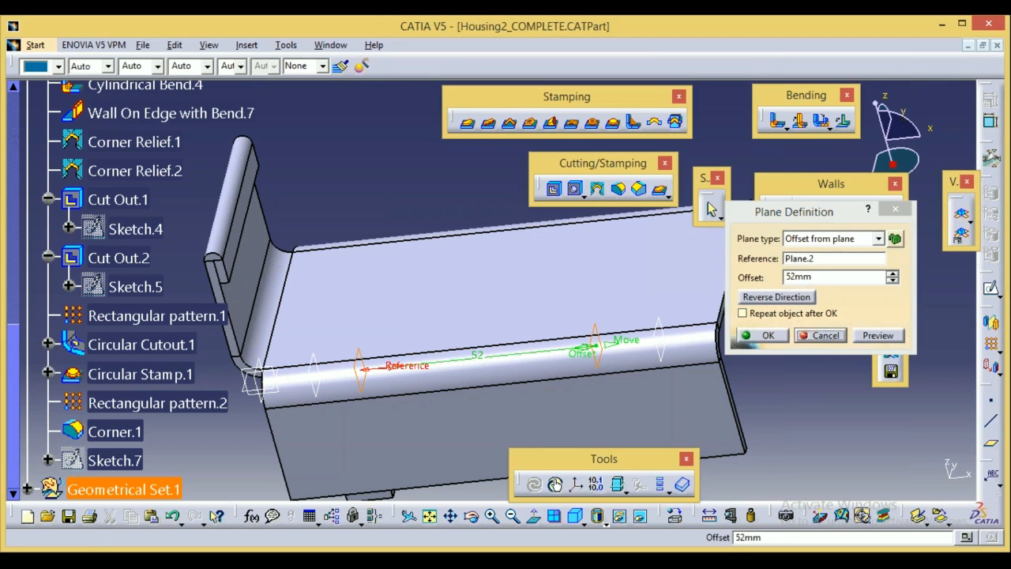
{"action": "left_click", "coordinate": [822, 336]}
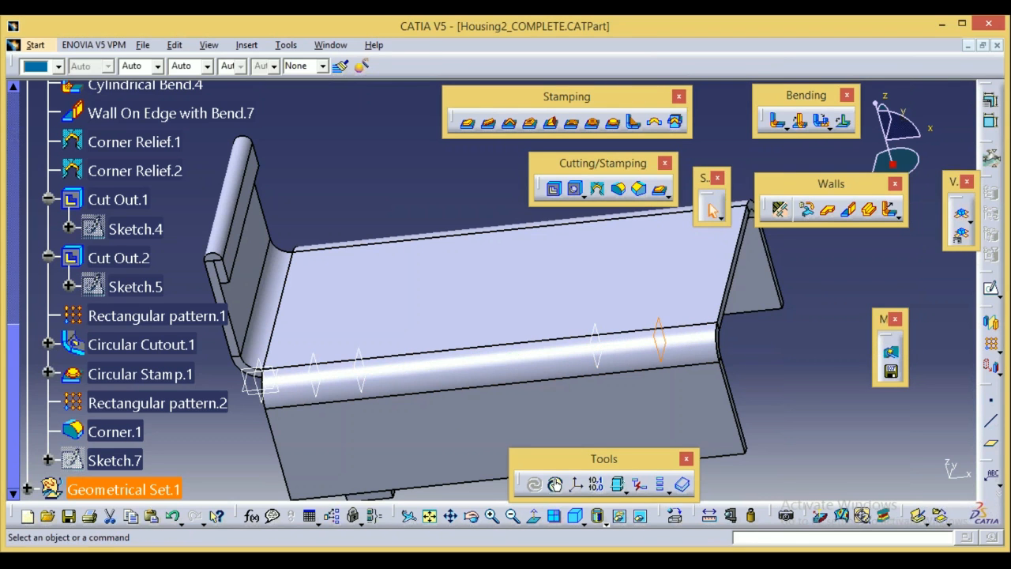
{"action": "double_click", "coordinate": [659, 335]}
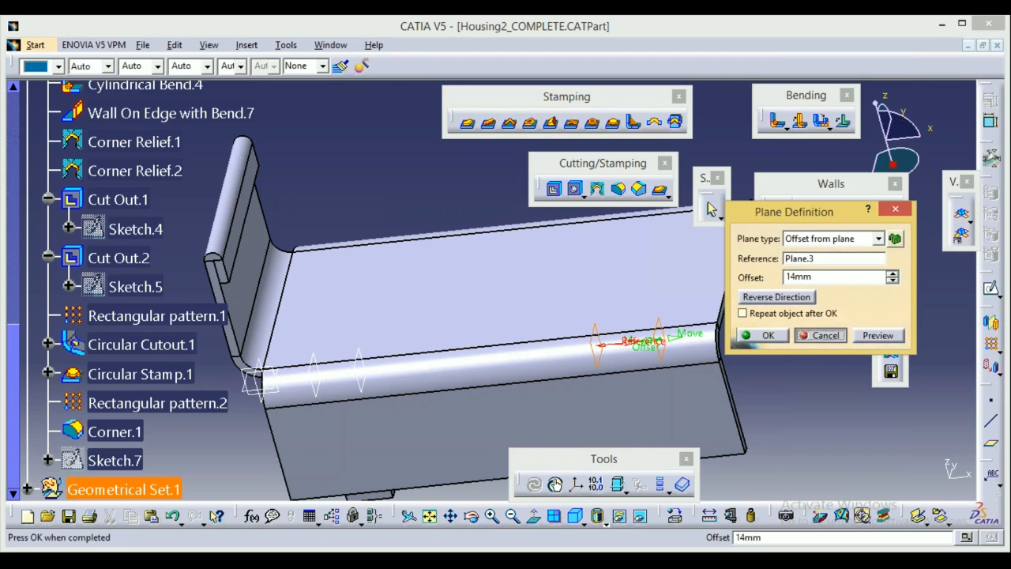
{"action": "left_click", "coordinate": [821, 336]}
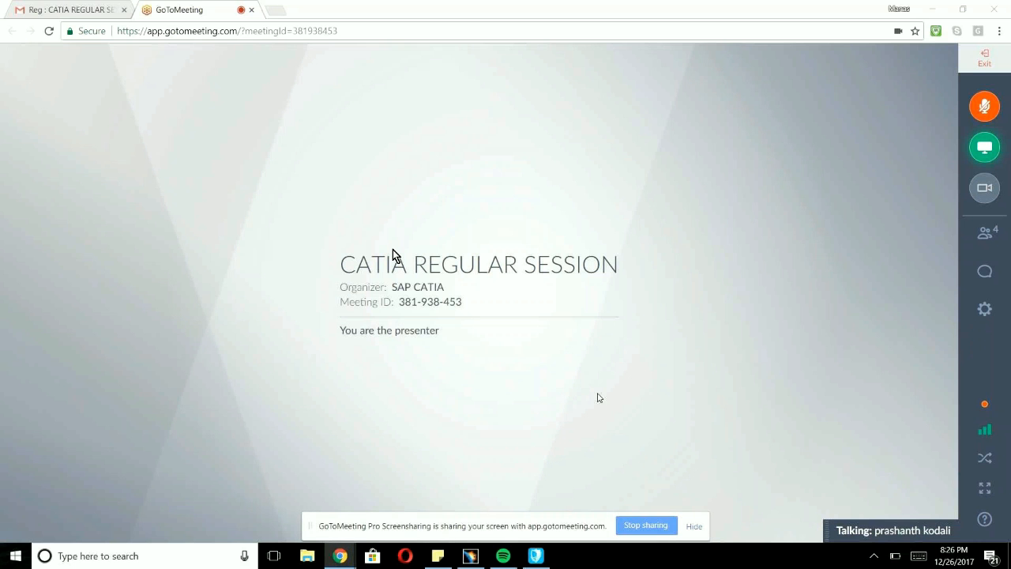
Switch to the Part1 document in CATIA V5 for Student and inspect the housing from its flange side.
{"action": "key", "text": "alt+Tab"}
{"action": "key", "text": "alt+Tab"}
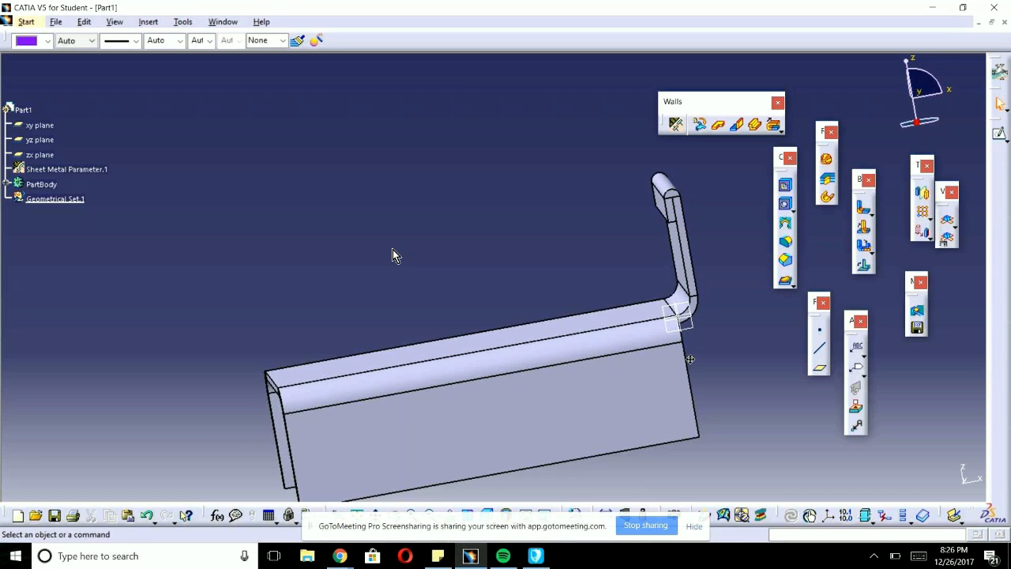
{"action": "middle_click_drag", "start_coordinate": [467, 383], "coordinate": [508, 311]}
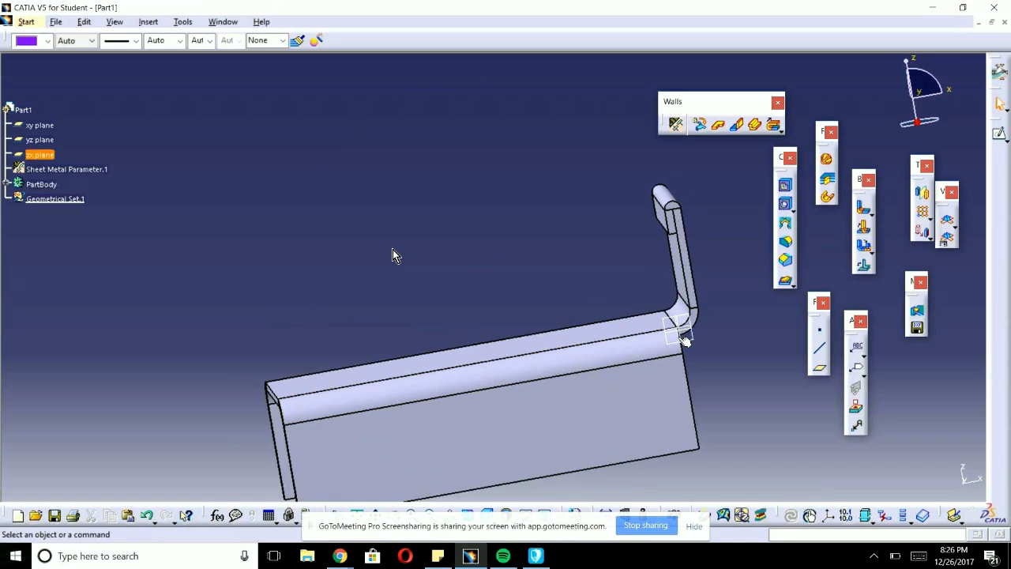
{"action": "middle_click_drag", "start_coordinate": [706, 356], "coordinate": [747, 345]}
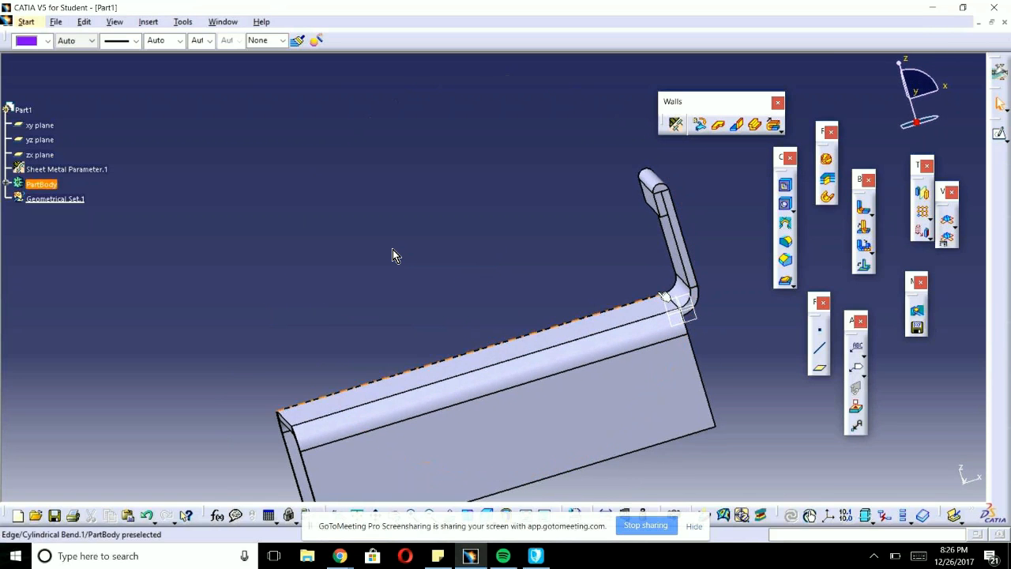
{"action": "middle_click_drag", "start_coordinate": [689, 316], "coordinate": [393, 249]}
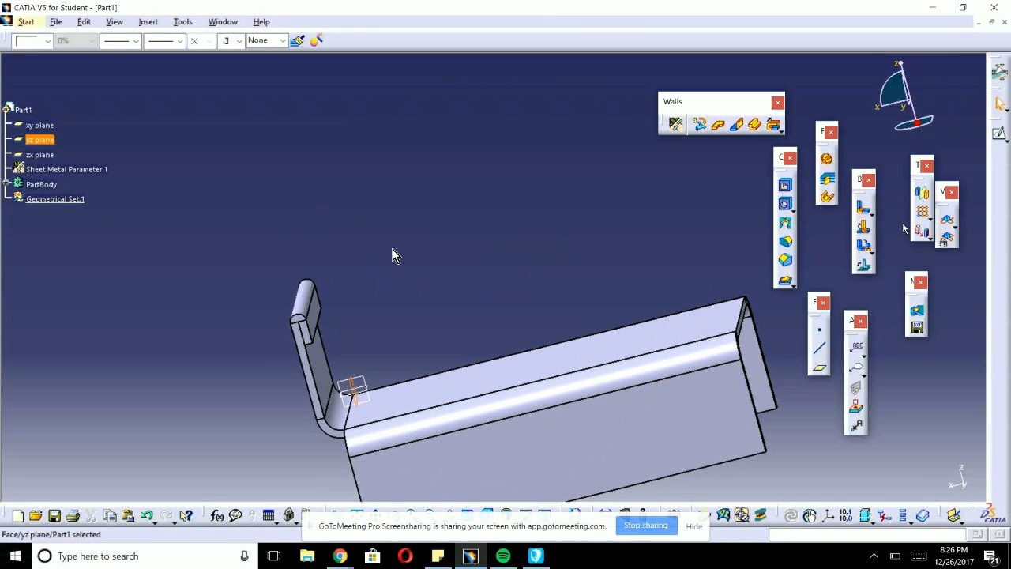
{"action": "left_click", "coordinate": [819, 368]}
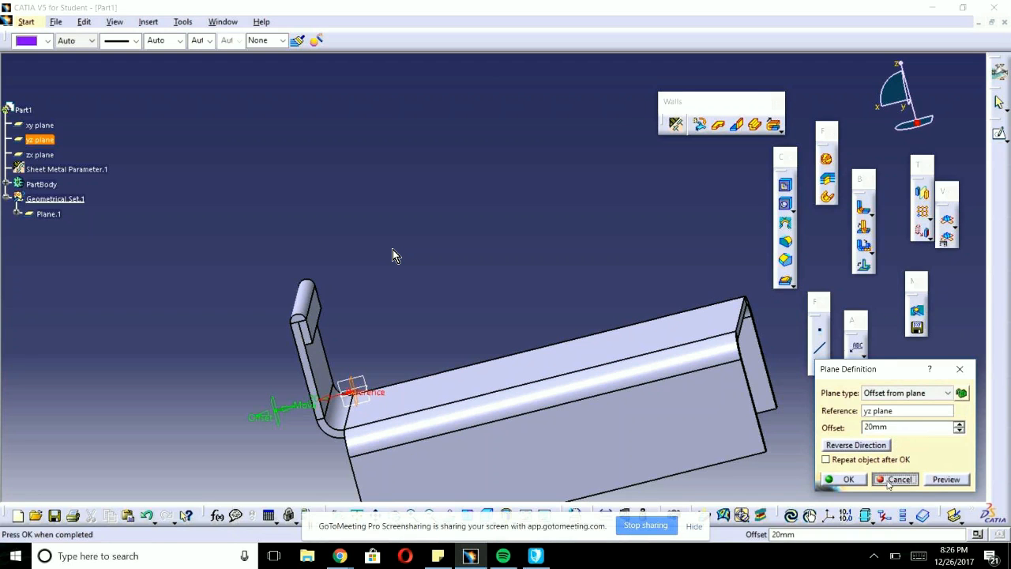
{"action": "left_click", "coordinate": [893, 479]}
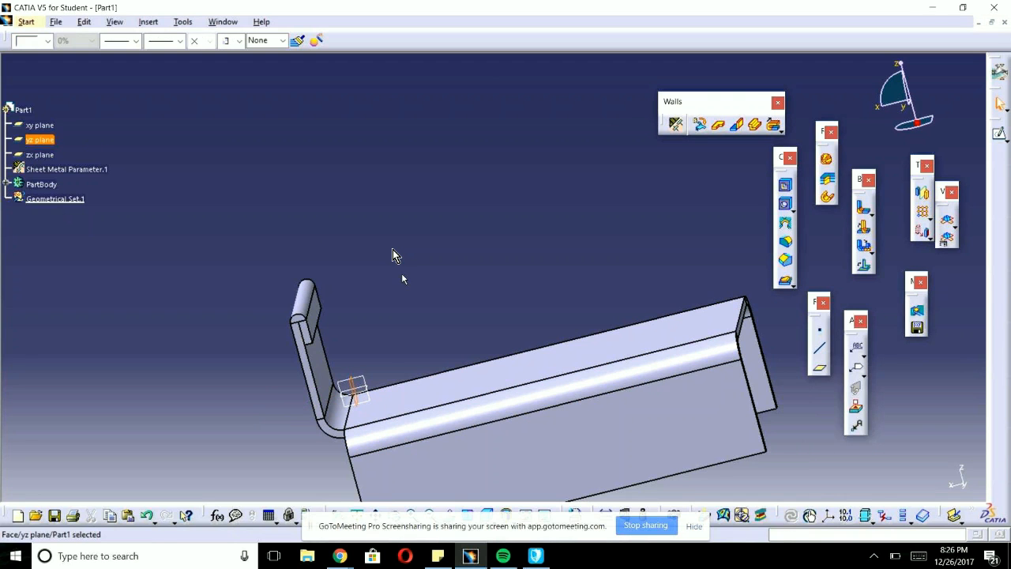
{"action": "left_click", "coordinate": [402, 272]}
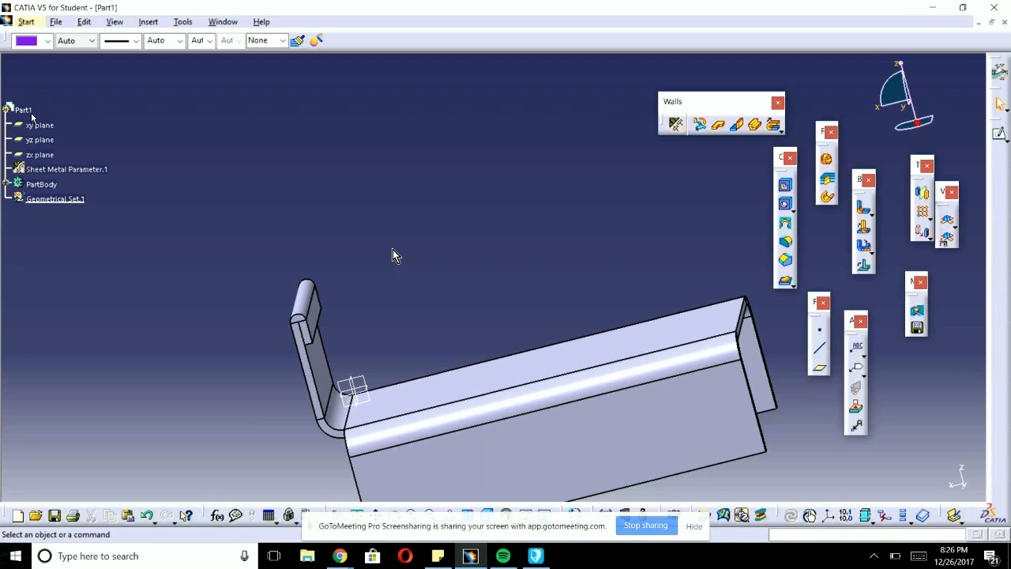
Open Sketch.1 under Extrusion.1 in the sketcher, examine its profile relative to the sketch axes and exit without changes.
{"action": "left_click", "coordinate": [7, 185]}
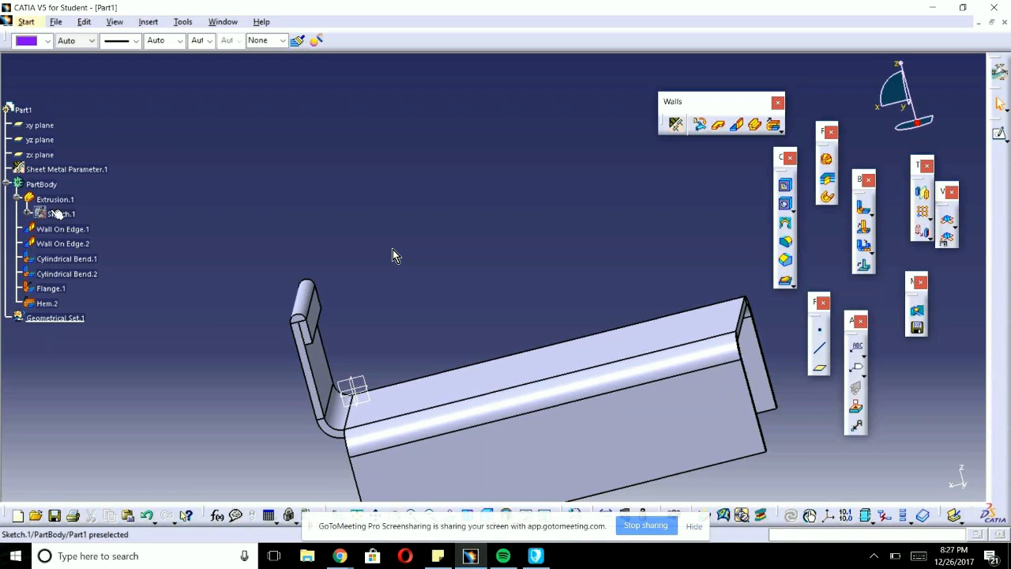
{"action": "right_click", "coordinate": [59, 214]}
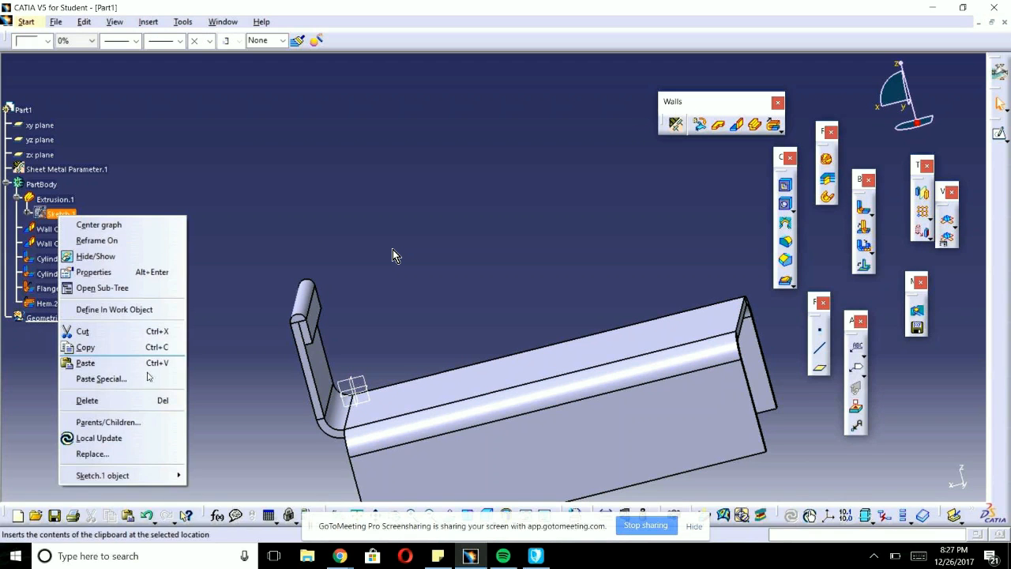
{"action": "mouse_move", "coordinate": [143, 477]}
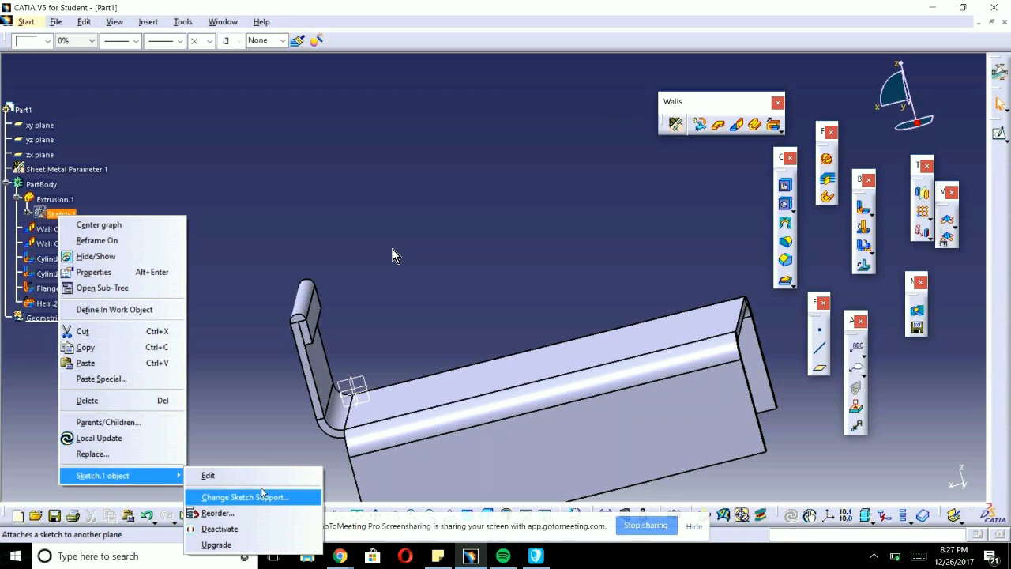
{"action": "left_click", "coordinate": [262, 498]}
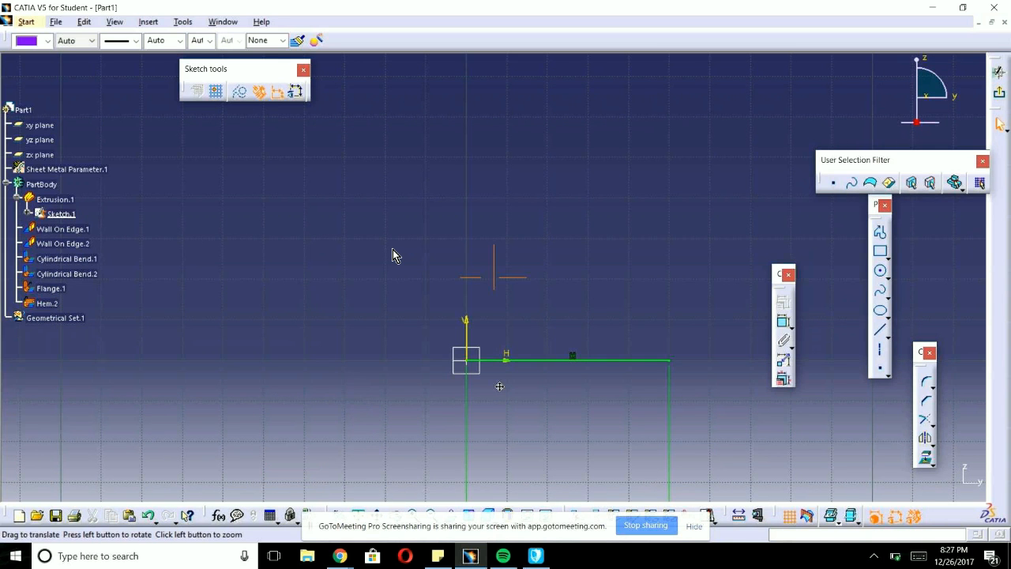
{"action": "middle_click_drag", "start_coordinate": [499, 386], "coordinate": [492, 343]}
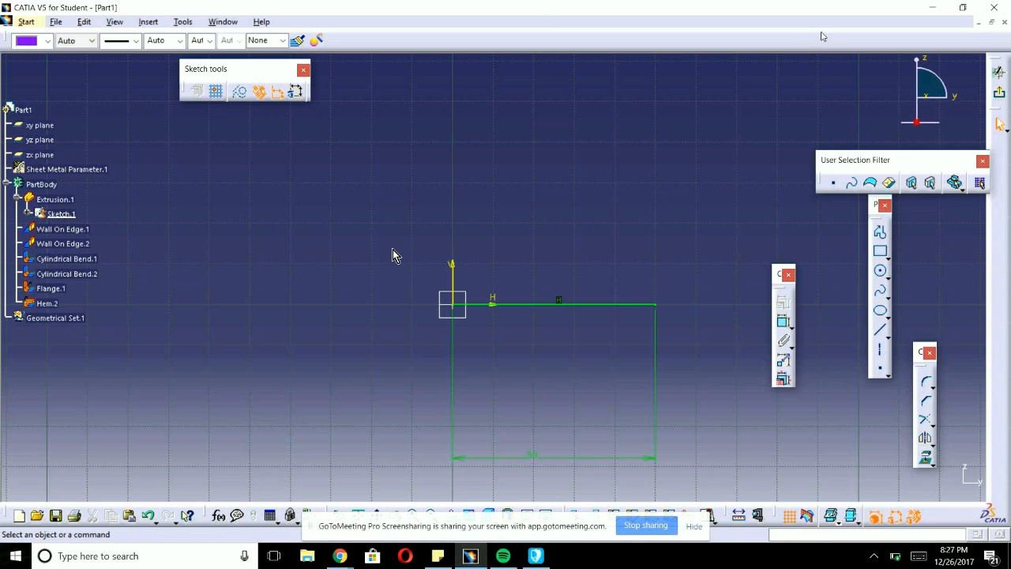
{"action": "left_click", "coordinate": [1000, 93]}
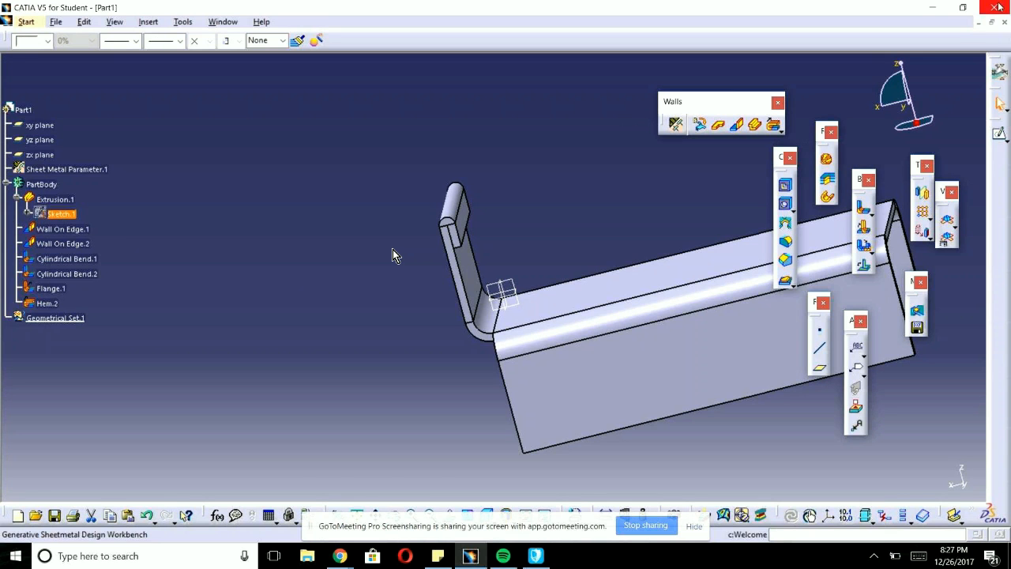
Inspect the housing's base wall and Extrusion.1 from above, from the side and relative to the origin planes near the flange.
{"action": "scroll", "coordinate": [509, 201], "scroll_direction": "down", "scroll_amount": 1}
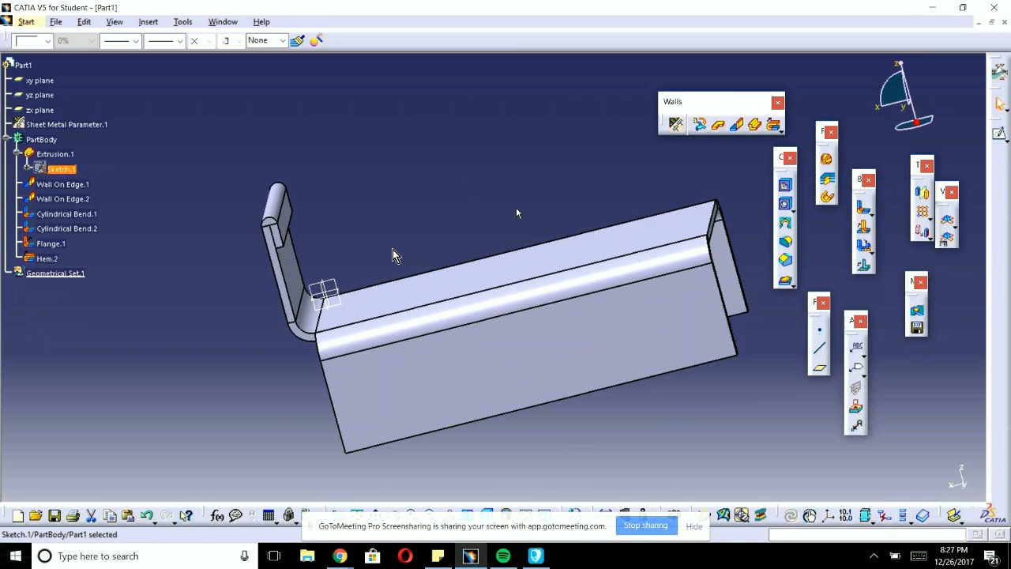
{"action": "middle_click_drag", "start_coordinate": [517, 208], "coordinate": [563, 354]}
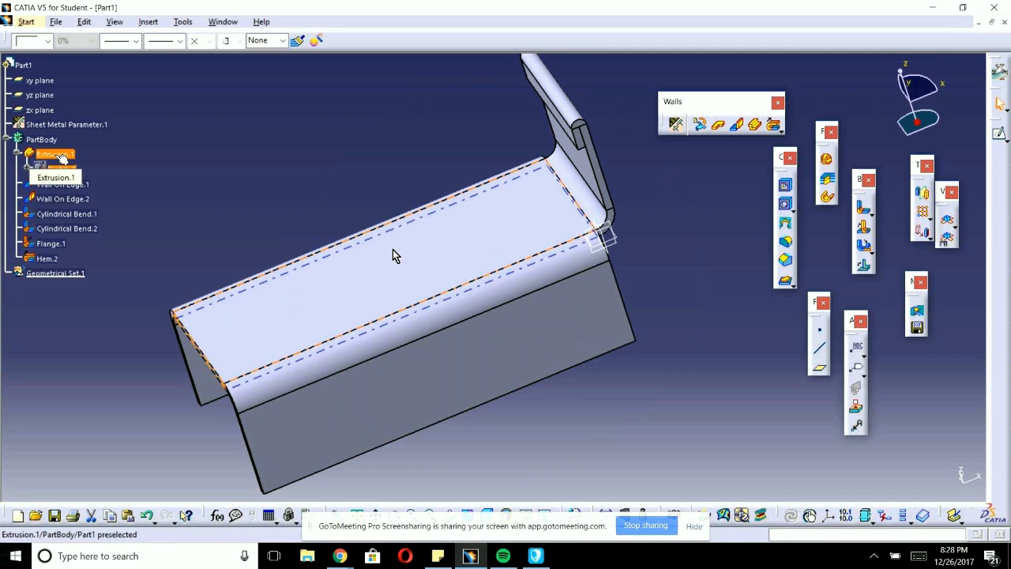
{"action": "right_click", "coordinate": [57, 157]}
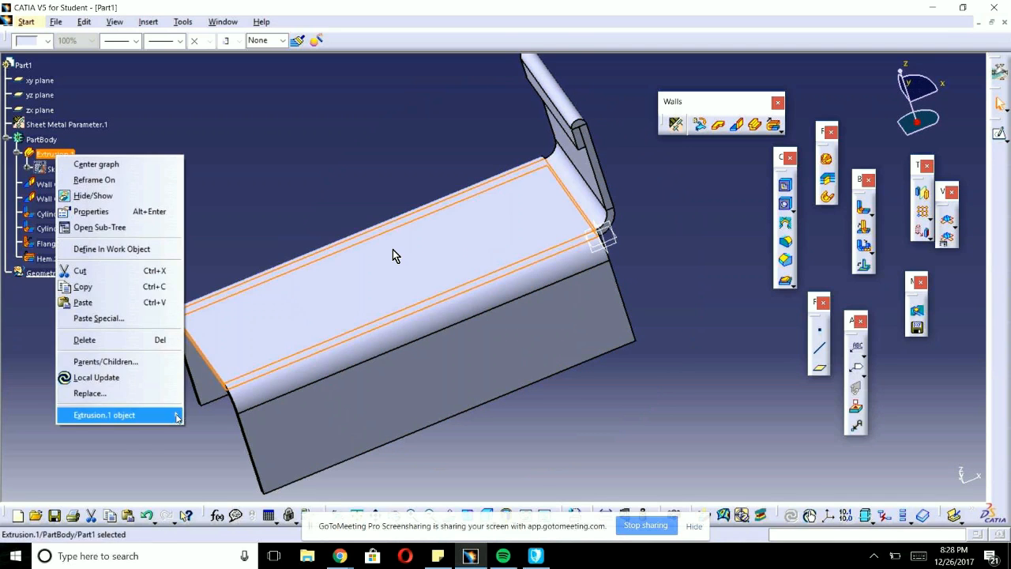
{"action": "mouse_move", "coordinate": [177, 416]}
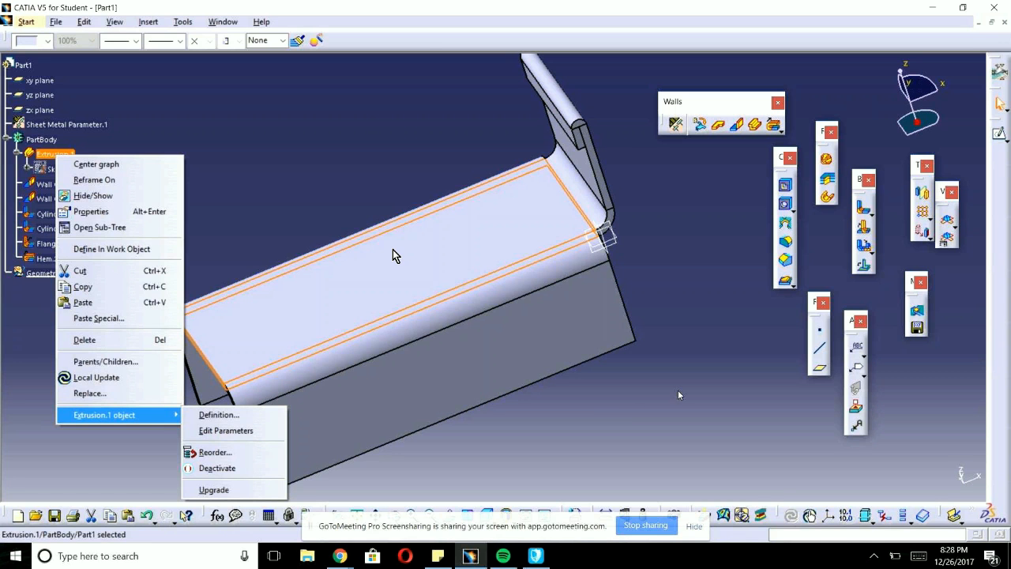
{"action": "left_click", "coordinate": [949, 117]}
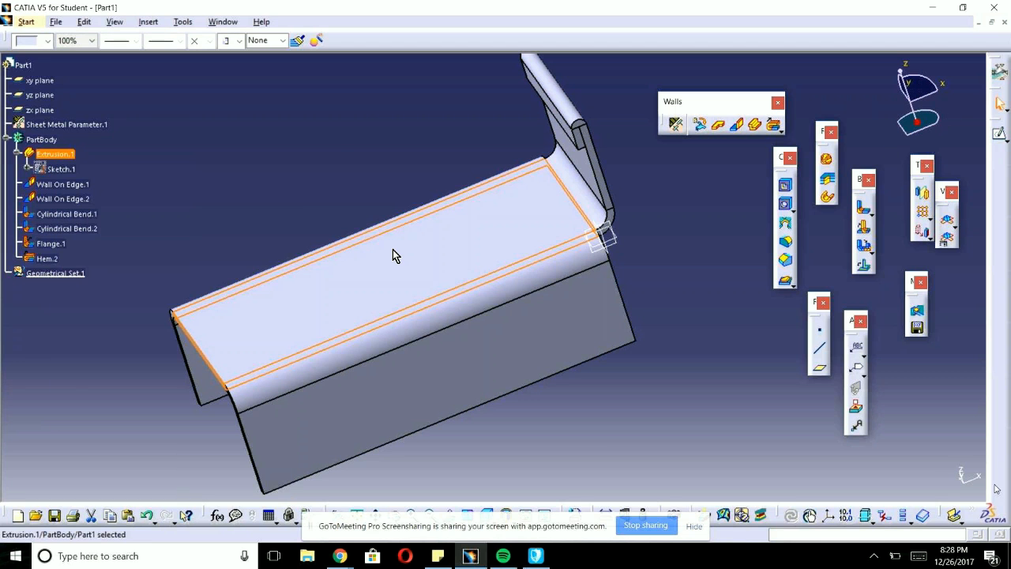
{"action": "middle_click_drag", "start_coordinate": [928, 467], "coordinate": [444, 397]}
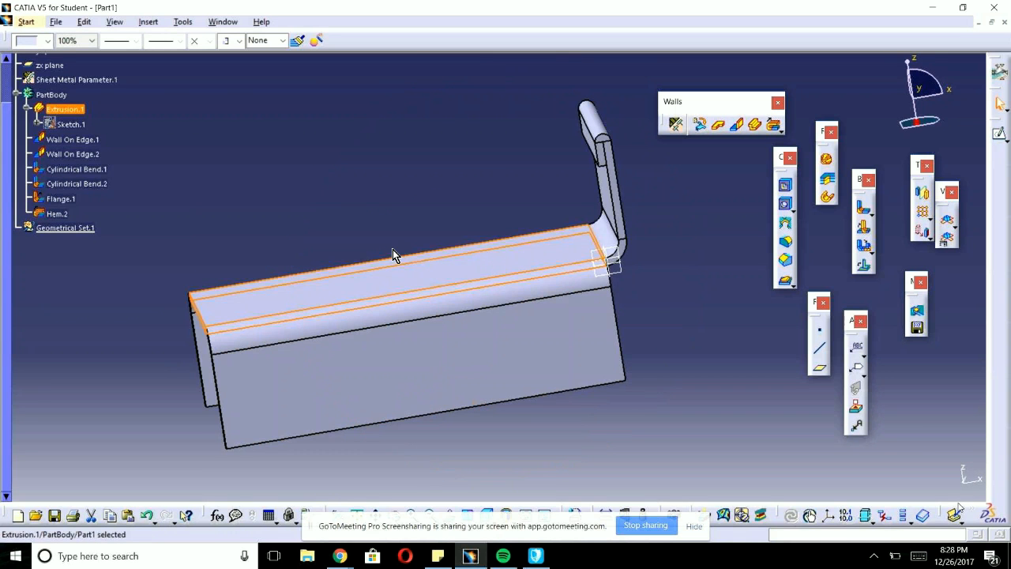
{"action": "middle_click_drag", "start_coordinate": [678, 319], "coordinate": [664, 348]}
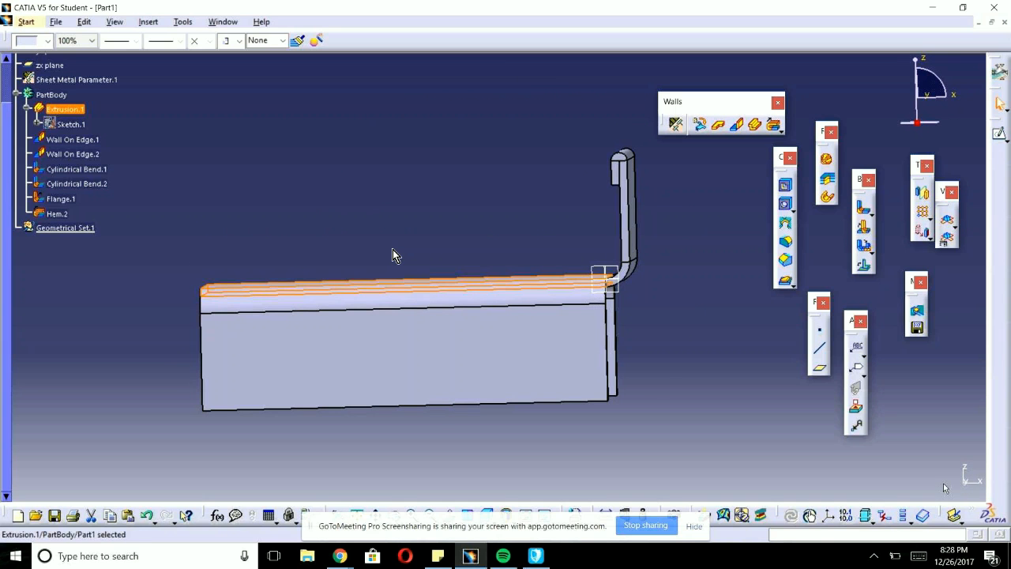
{"action": "middle_click_drag", "start_coordinate": [539, 365], "coordinate": [588, 422]}
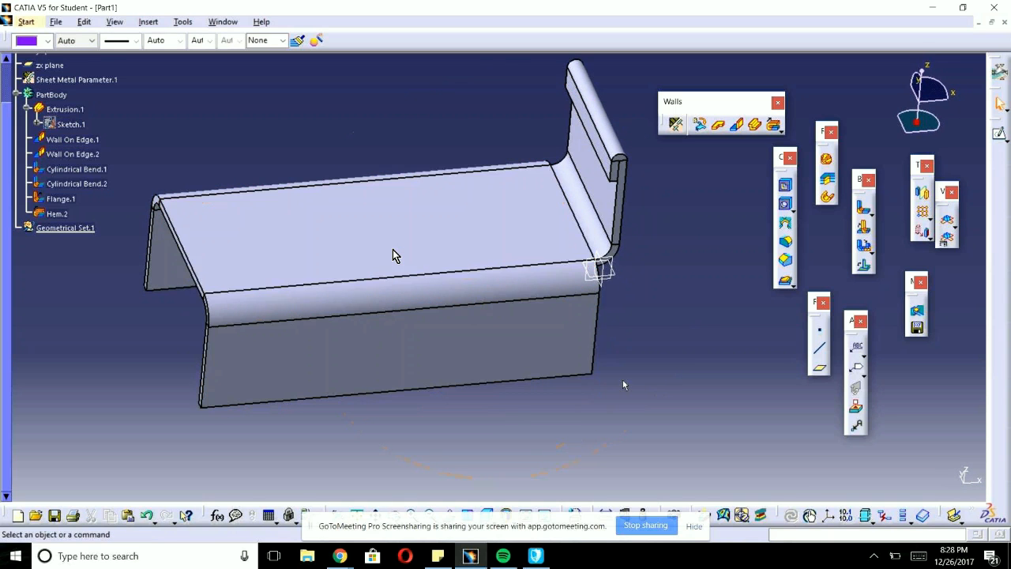
Create a reference plane offset 10 mm from the yz plane, reversed to lie along the housing away from the flange.
{"action": "scroll", "coordinate": [75, 225], "scroll_direction": "up", "scroll_amount": 3}
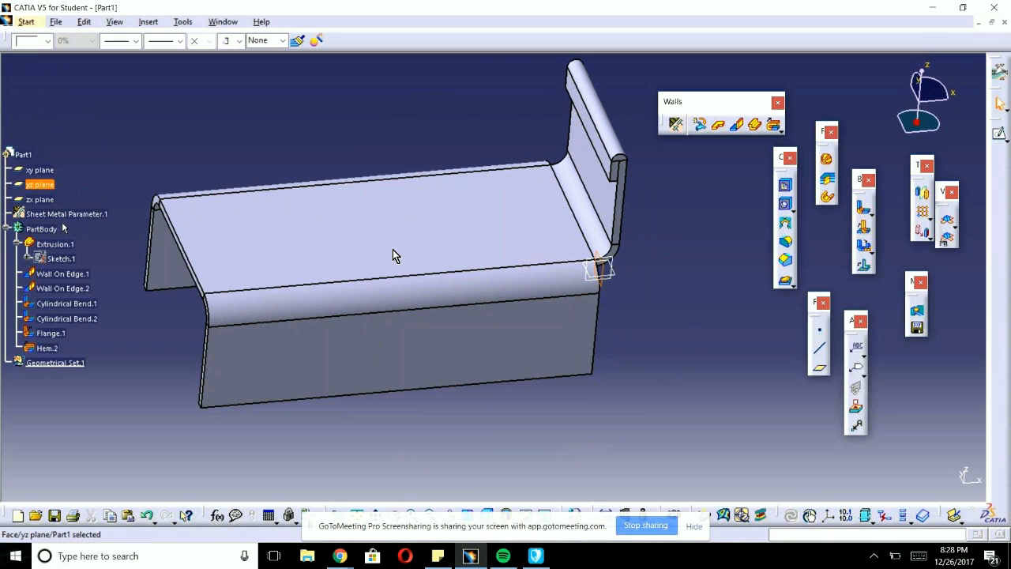
{"action": "left_click", "coordinate": [815, 370]}
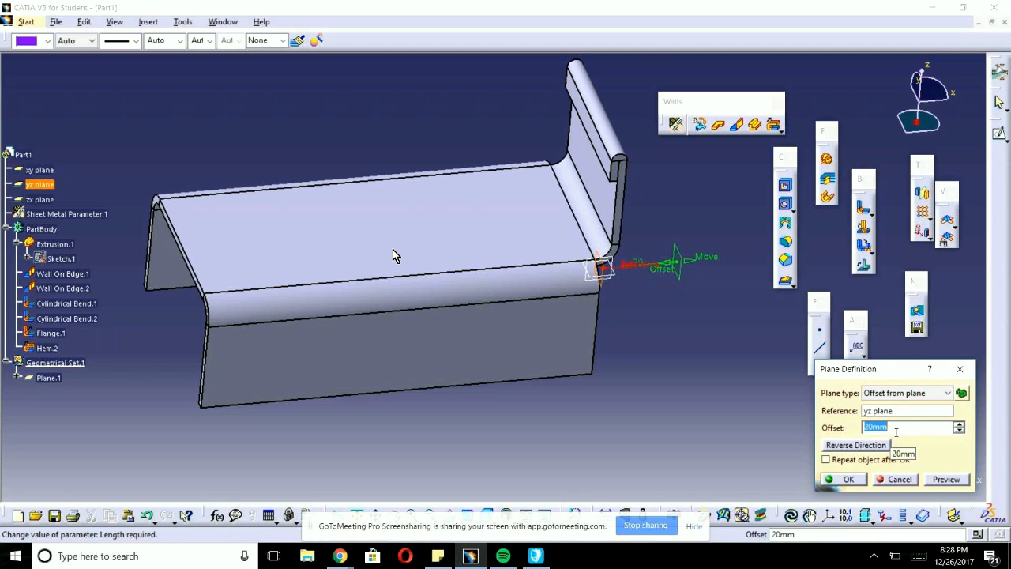
{"action": "type", "text": "10"}
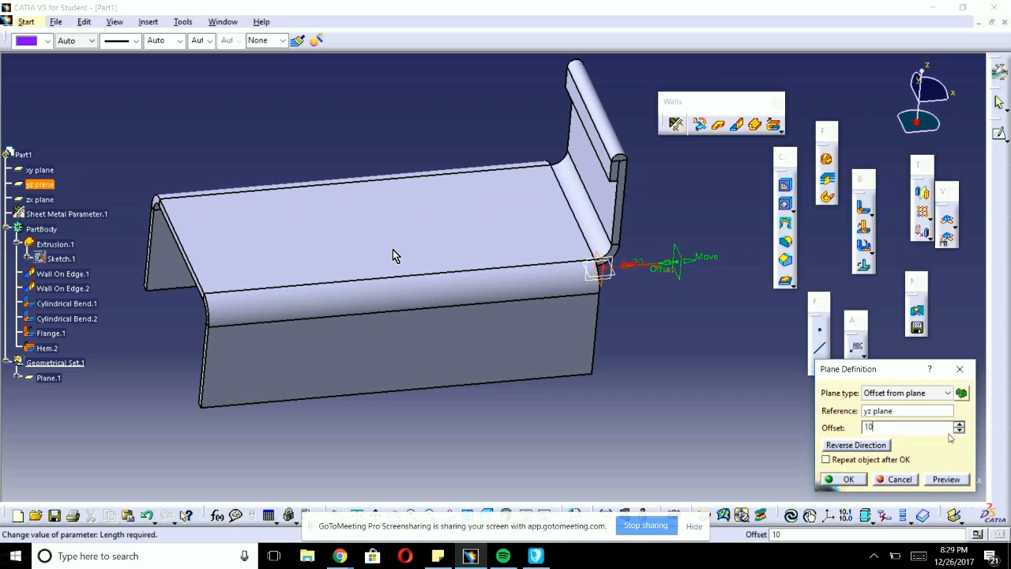
{"action": "left_click", "coordinate": [859, 446]}
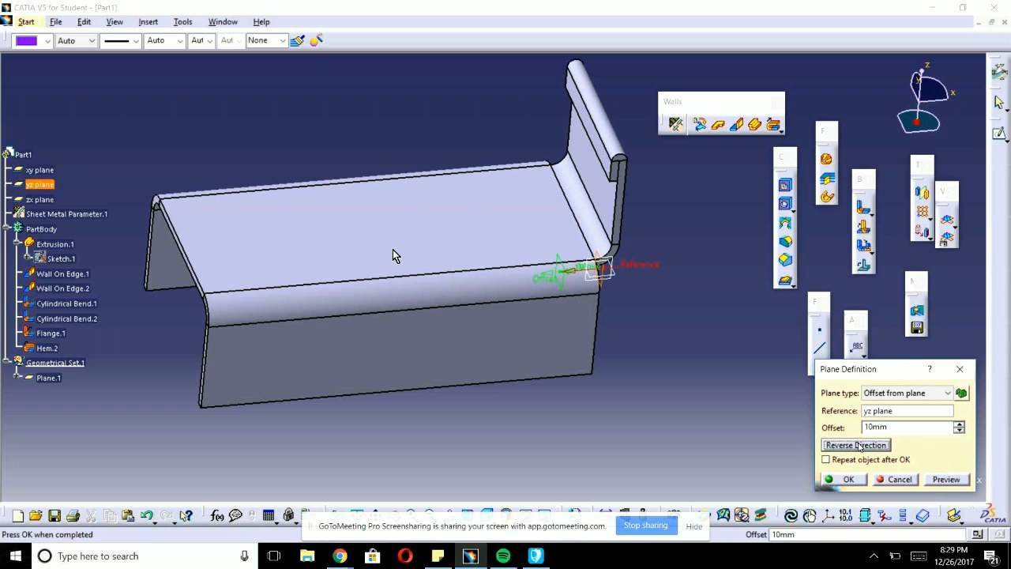
{"action": "left_click", "coordinate": [849, 480]}
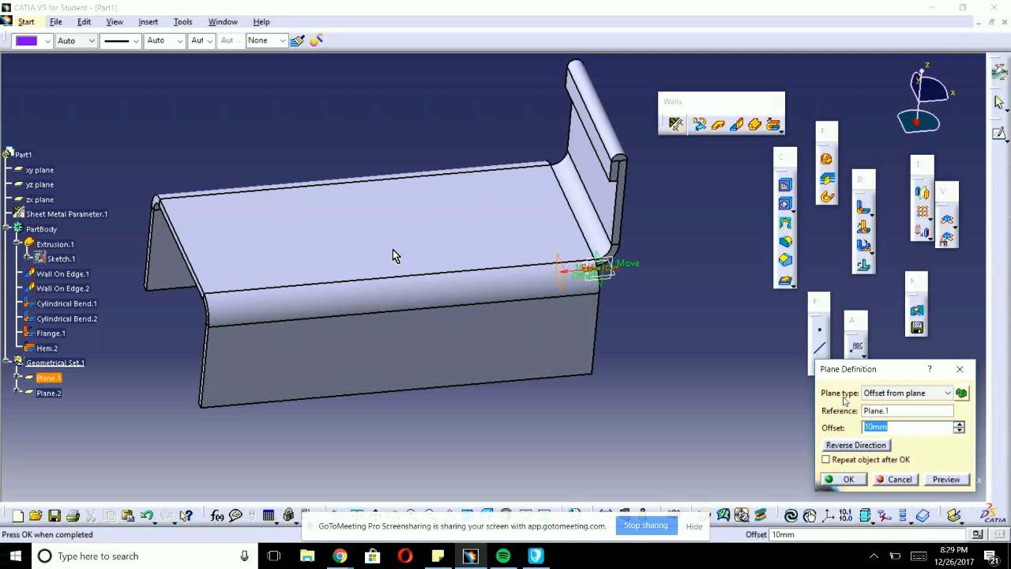
{"action": "left_click", "coordinate": [908, 480]}
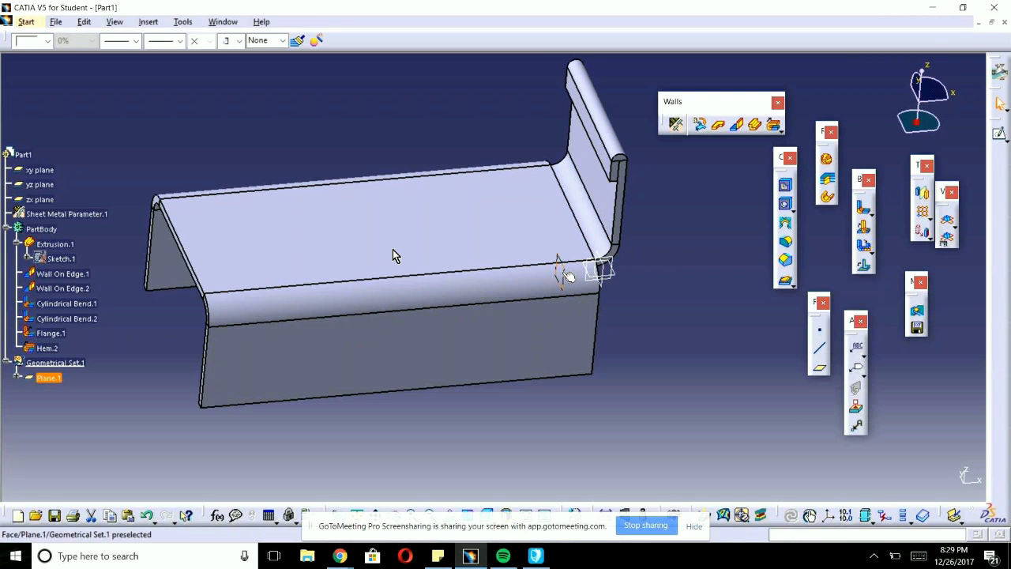
Set the offset of Plane.1 from the yz plane to 12 mm.
{"action": "left_click", "coordinate": [819, 368]}
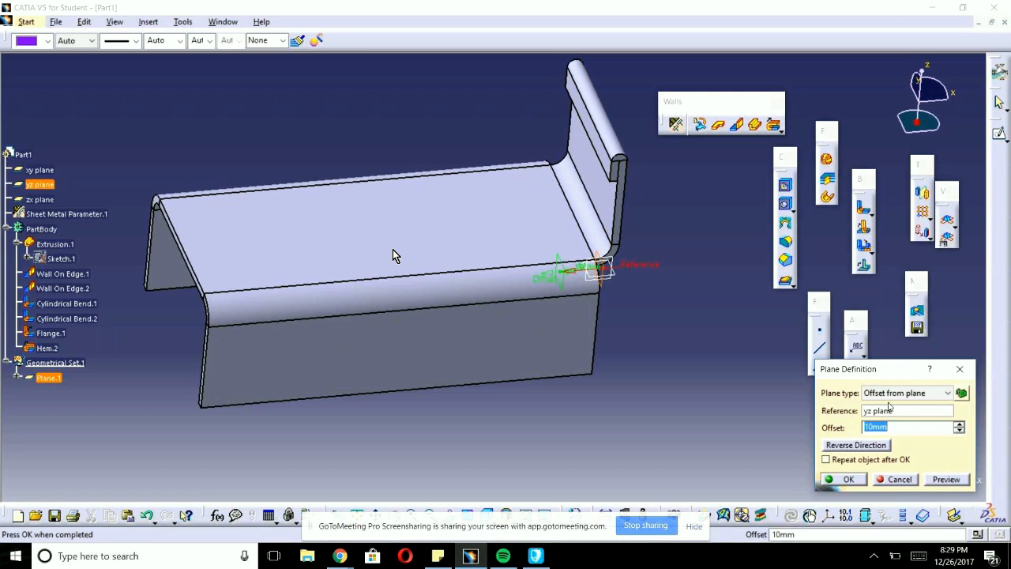
{"action": "type", "text": "12"}
{"action": "key", "text": "Return"}
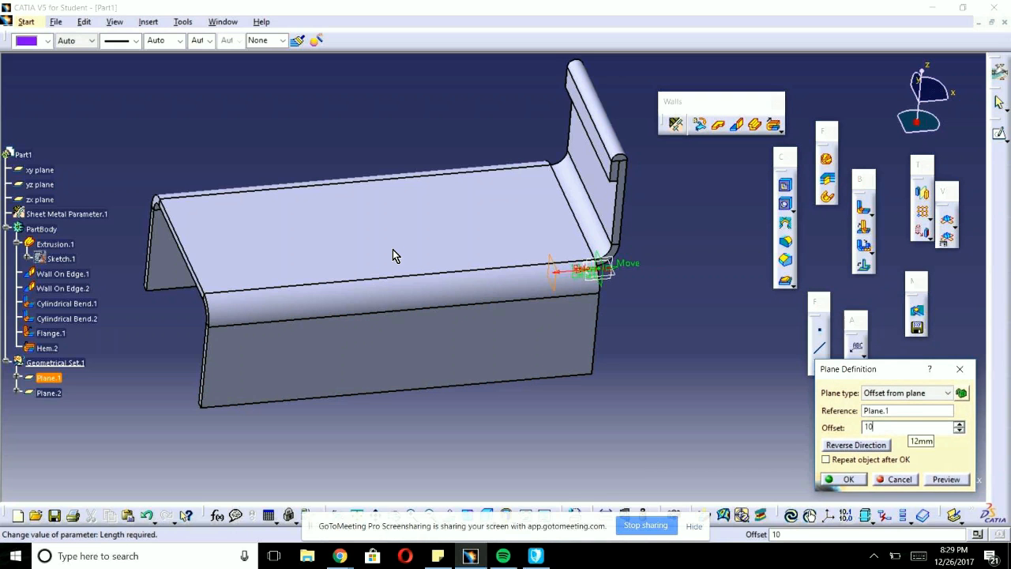
Create a second reference plane offset 10 mm from Plane.1.
{"action": "key", "text": "Return"}
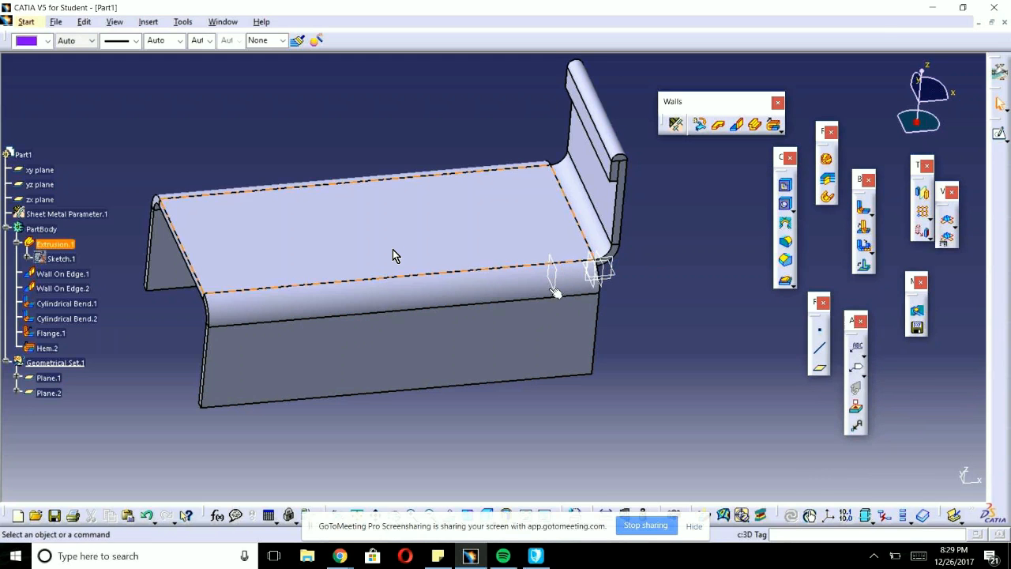
{"action": "right_click", "coordinate": [598, 267]}
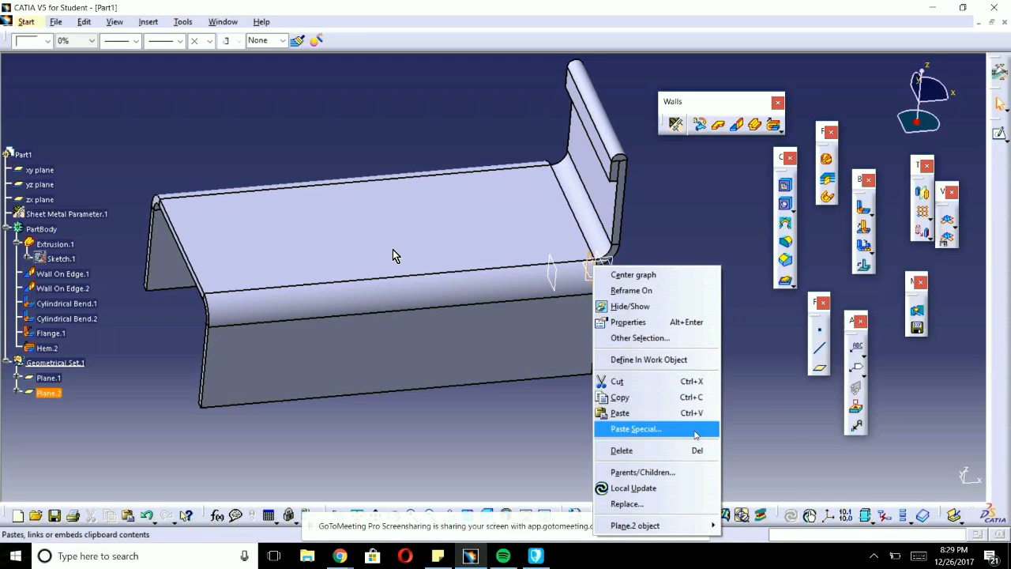
{"action": "key", "text": "Escape"}
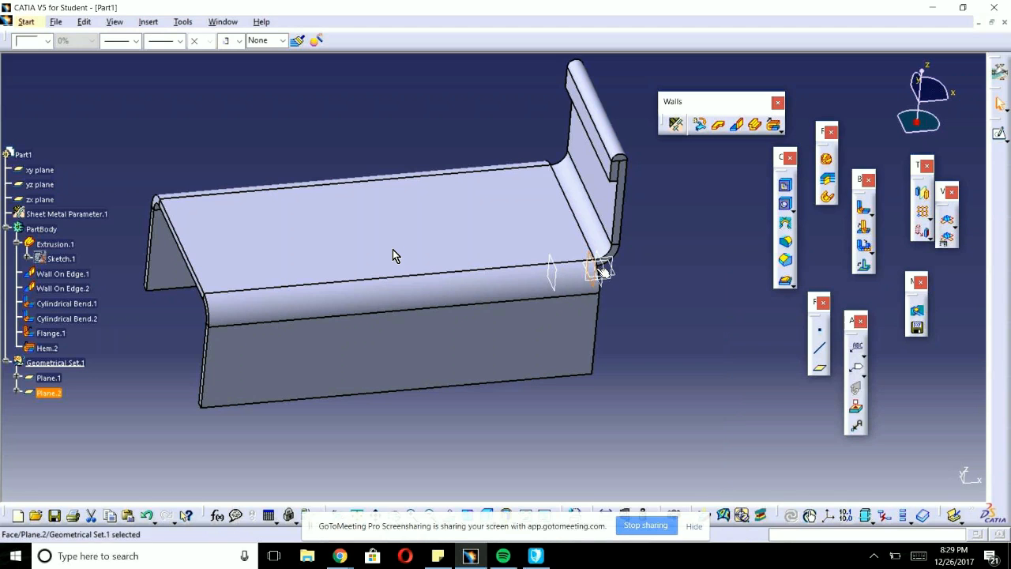
Set the second plane's offset from Plane.1 to 22 mm and reverse its direction away from the flange.
{"action": "type", "text": "22"}
{"action": "key", "text": "Return"}
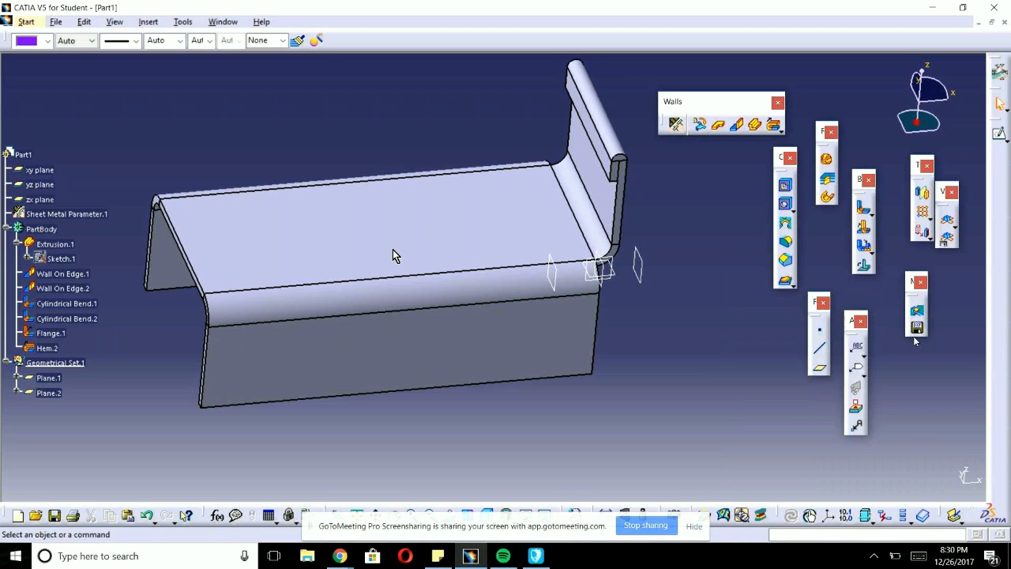
{"action": "double_click", "coordinate": [649, 274]}
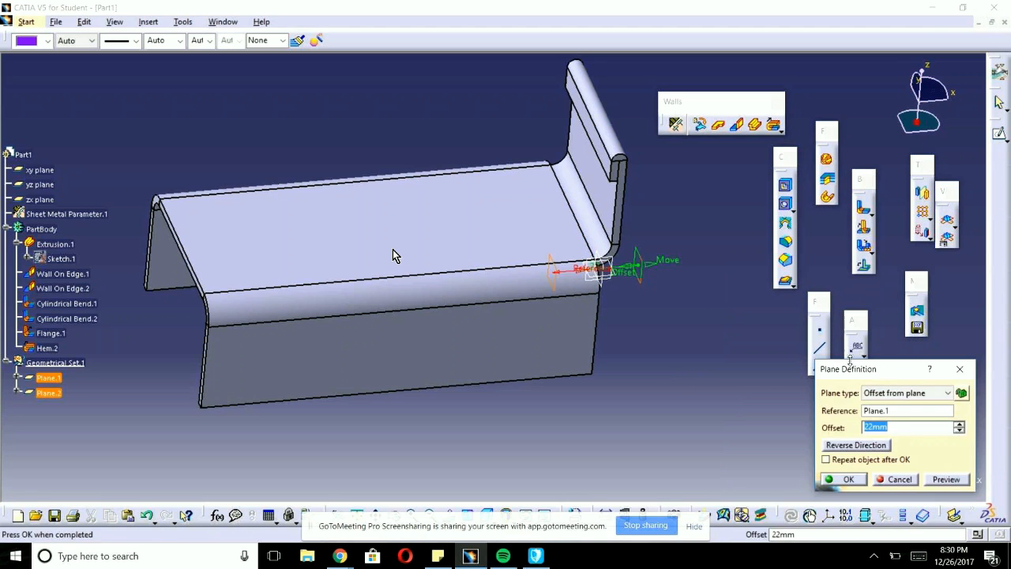
{"action": "left_click", "coordinate": [587, 272]}
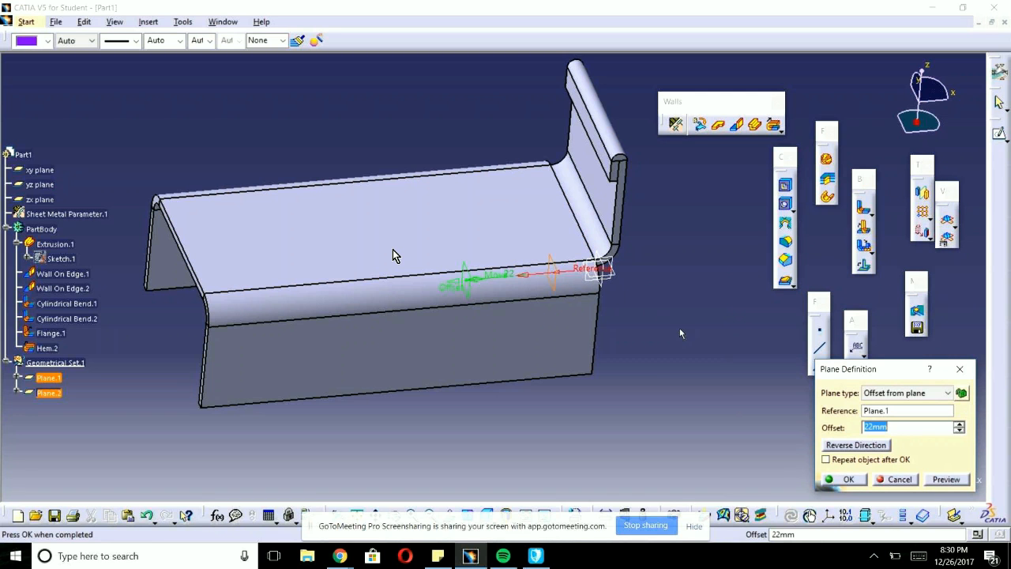
Try a 12 mm offset from Plane.1 for the second plane and settle on 10 mm.
{"action": "type", "text": "12"}
{"action": "key", "text": "Return"}
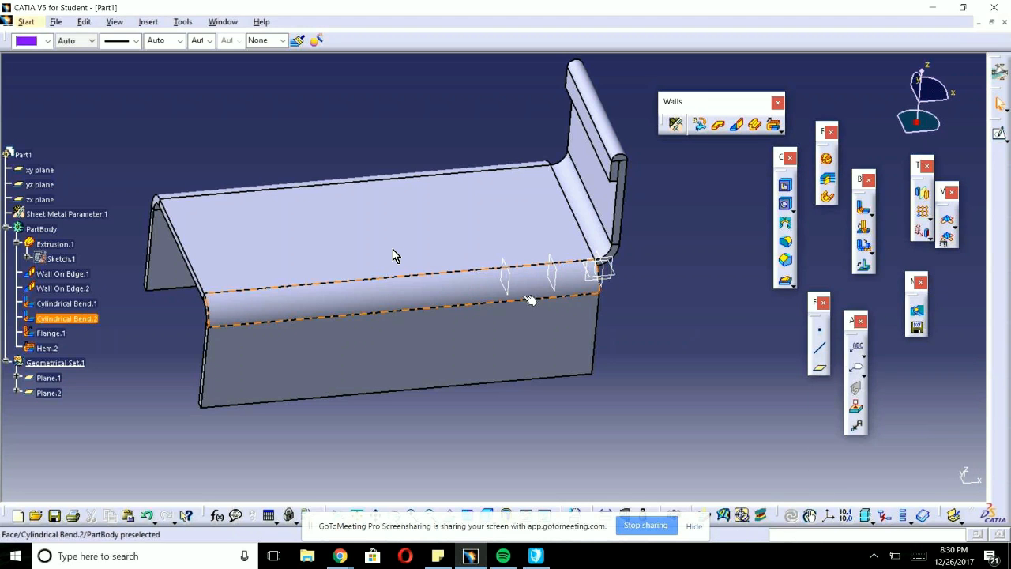
{"action": "double_click", "coordinate": [508, 275]}
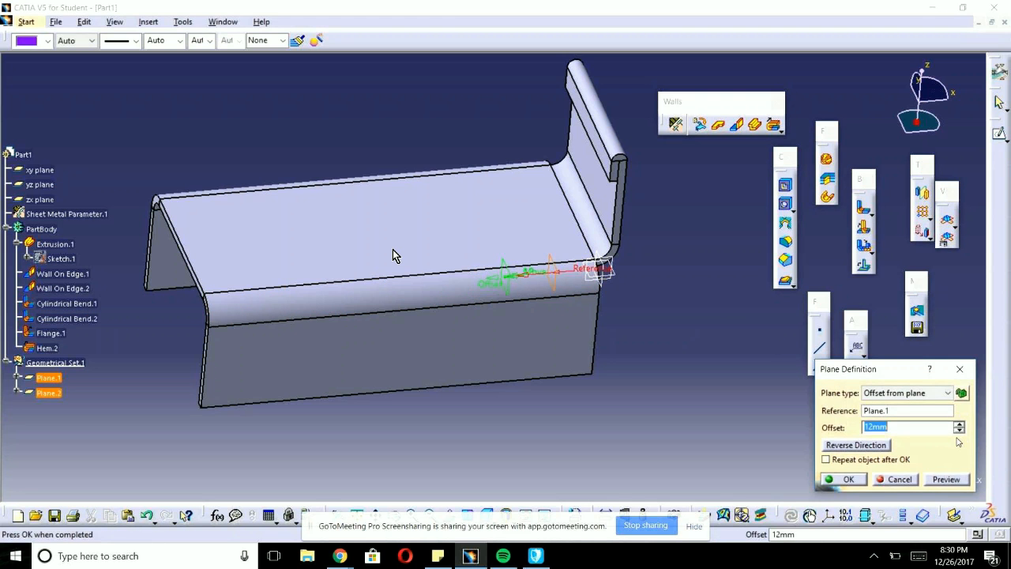
{"action": "key", "text": "Return"}
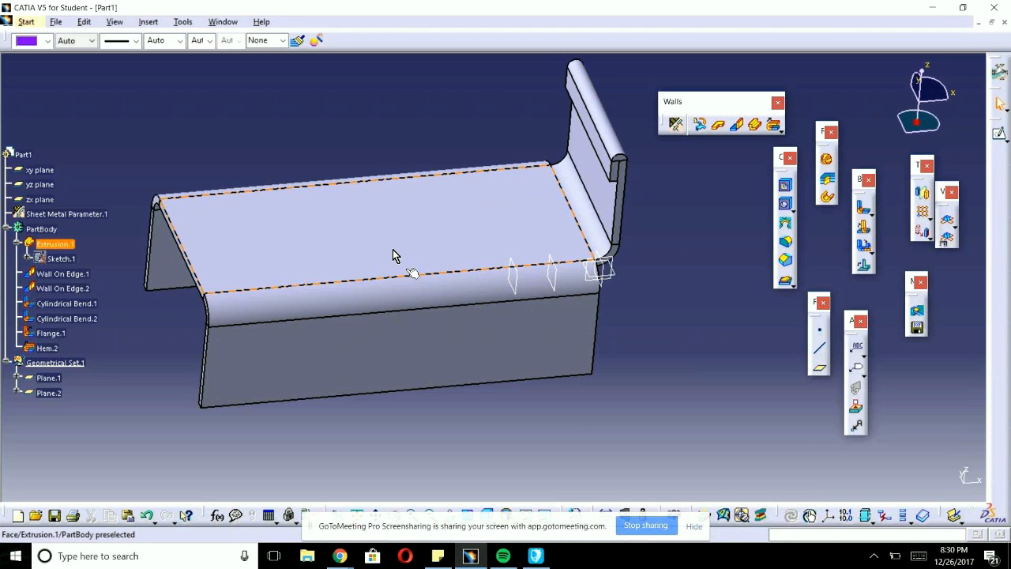
Create a third reference plane offset 52 mm from Plane.2, reversed along the bend away from the flange.
{"action": "left_click", "coordinate": [519, 282]}
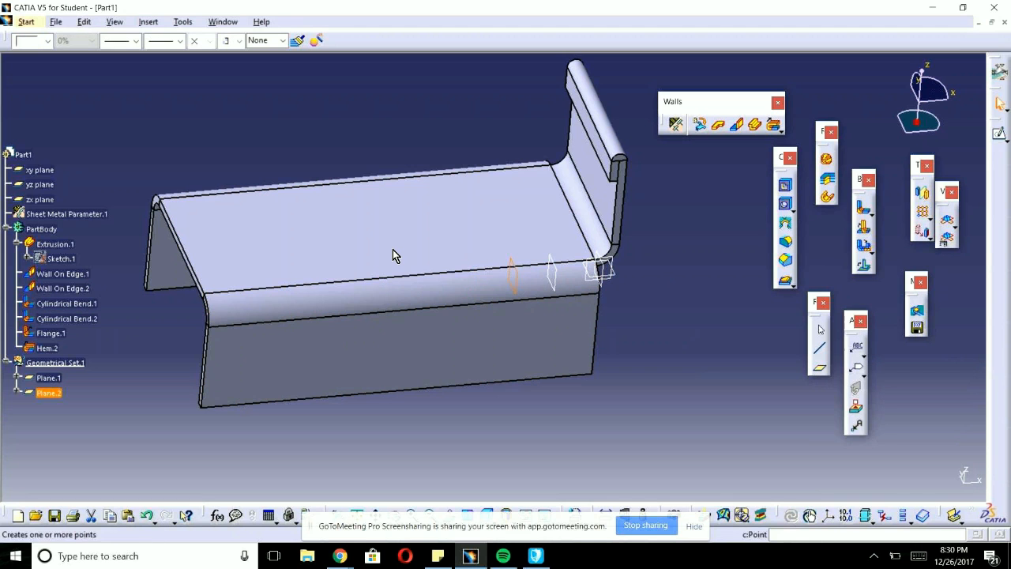
{"action": "left_click", "coordinate": [822, 370]}
{"action": "type", "text": "2"}
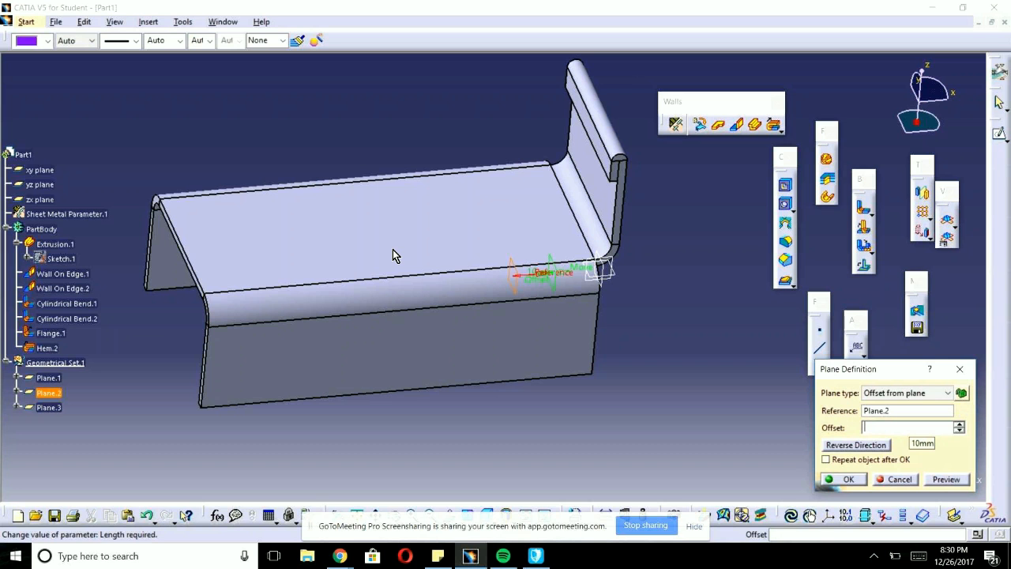
{"action": "key", "text": "Return"}
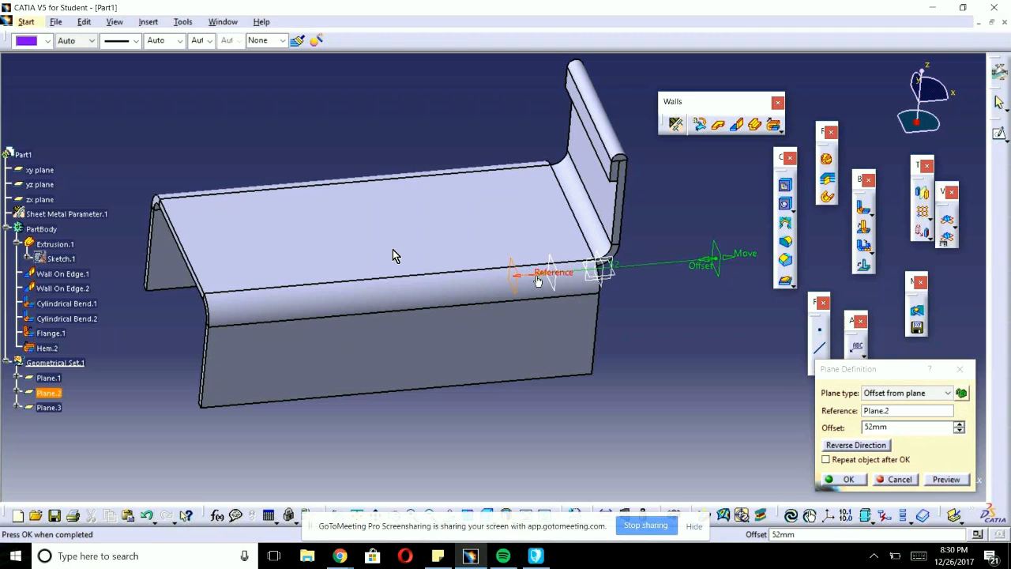
{"action": "left_click", "coordinate": [862, 444]}
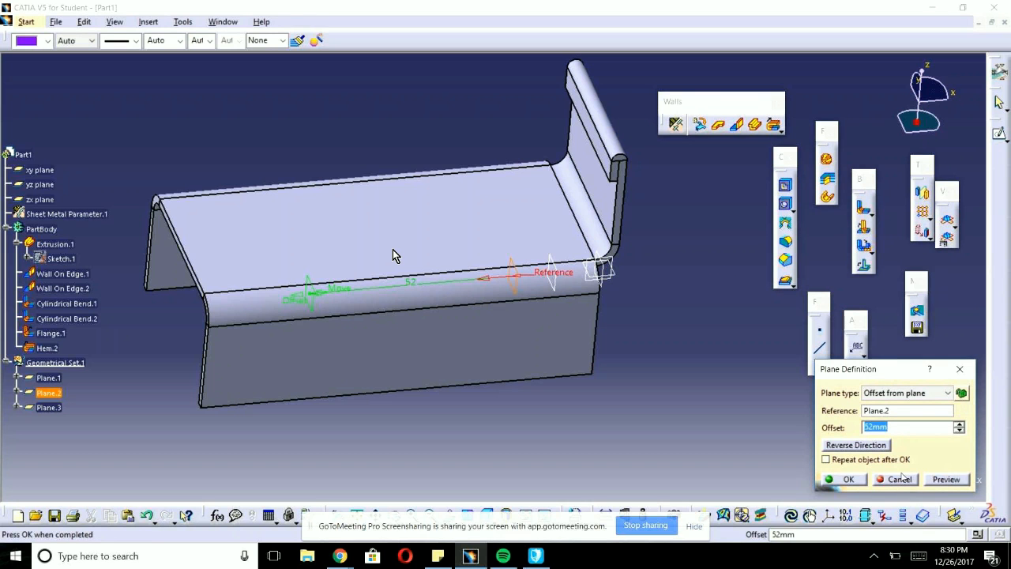
{"action": "left_click", "coordinate": [843, 480]}
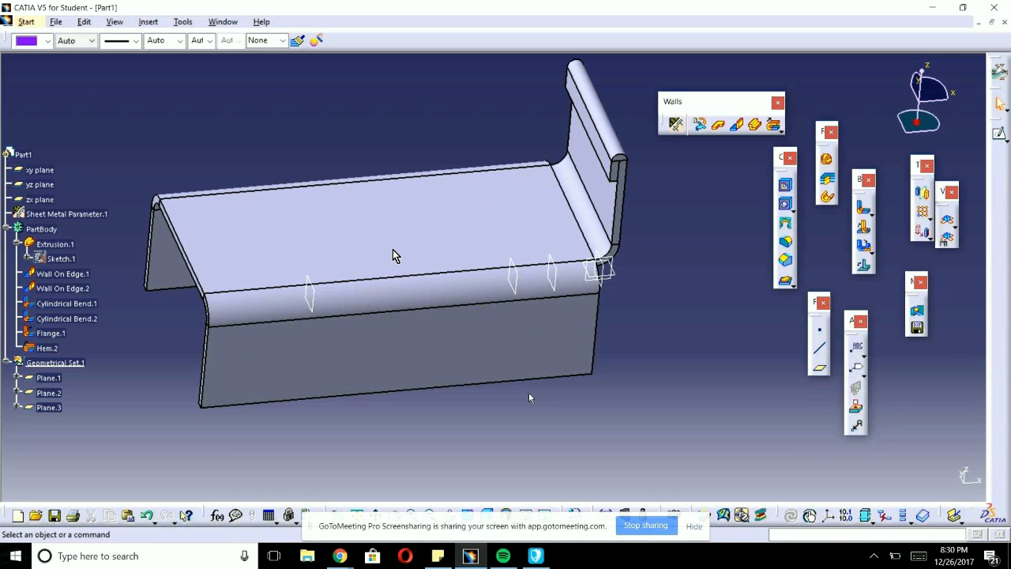
Create a fourth reference plane offset 14 mm from Plane.3, reversed along the bend away from the flange.
{"action": "left_click", "coordinate": [310, 294]}
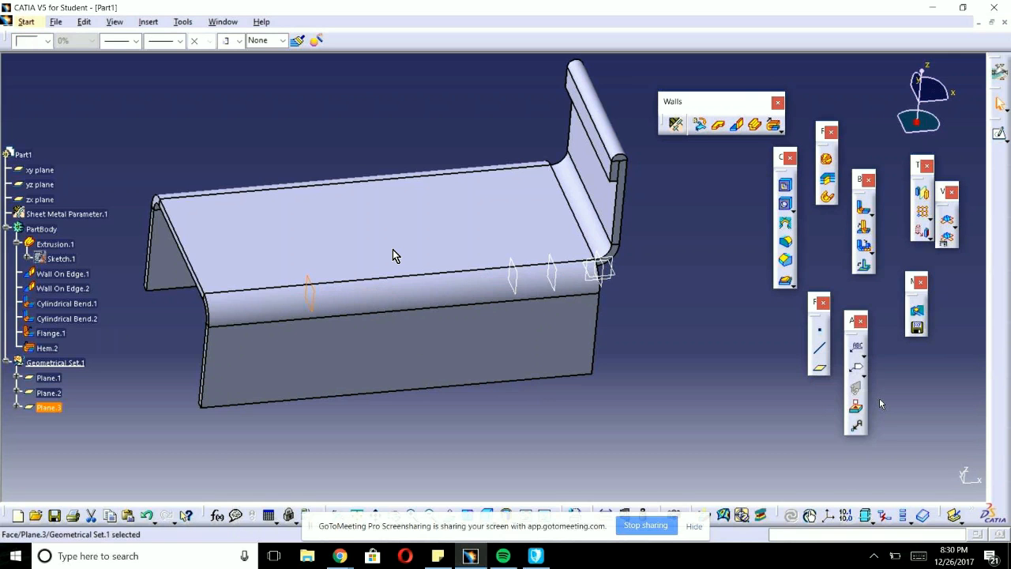
{"action": "left_click", "coordinate": [822, 371]}
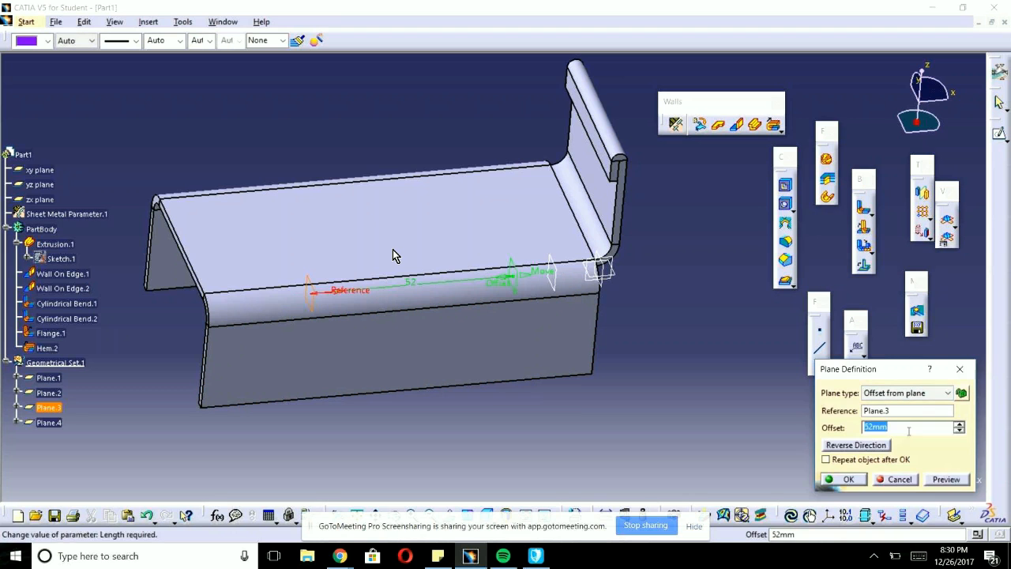
{"action": "type", "text": "14"}
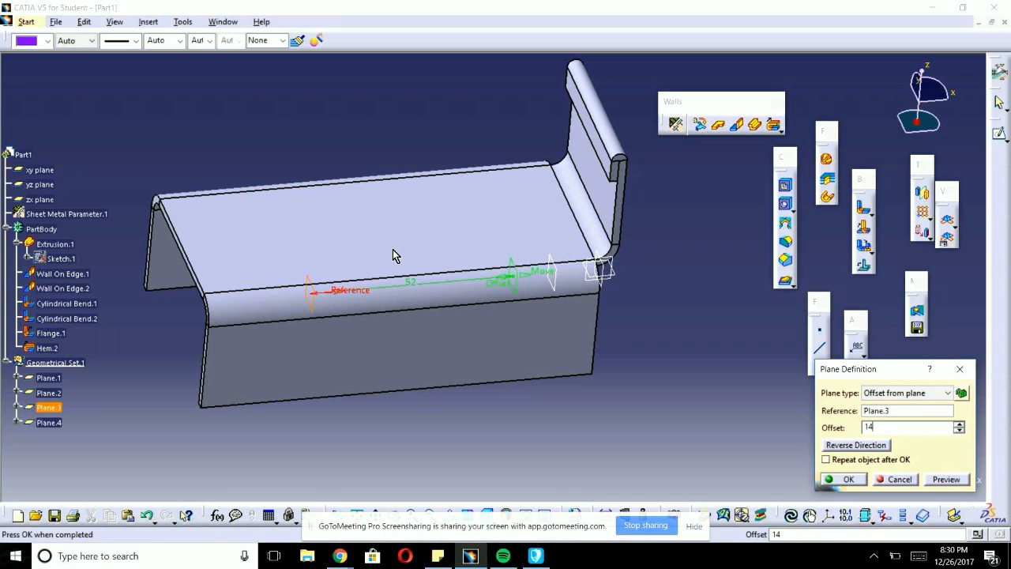
{"action": "left_click", "coordinate": [875, 448]}
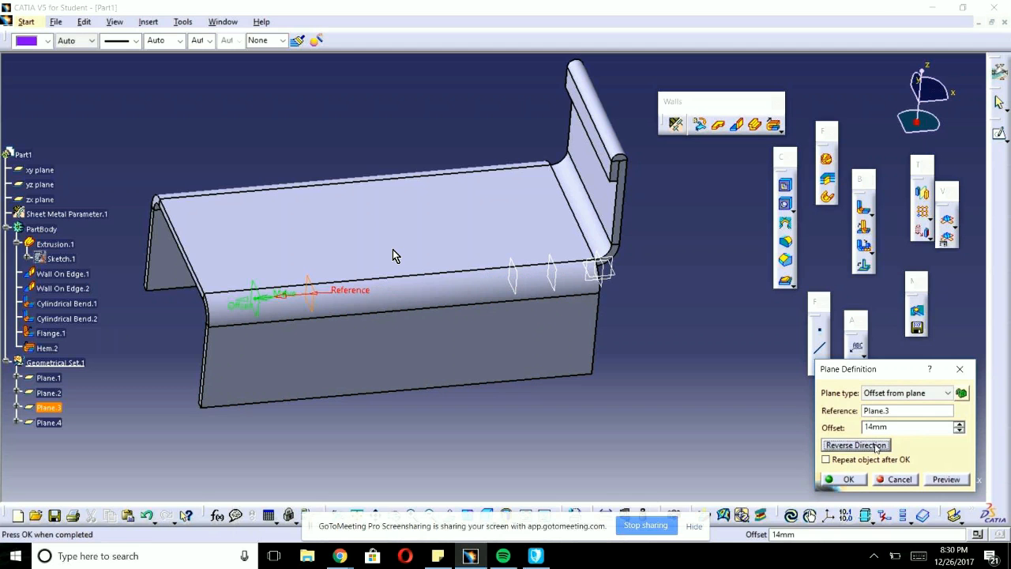
{"action": "left_click", "coordinate": [964, 480]}
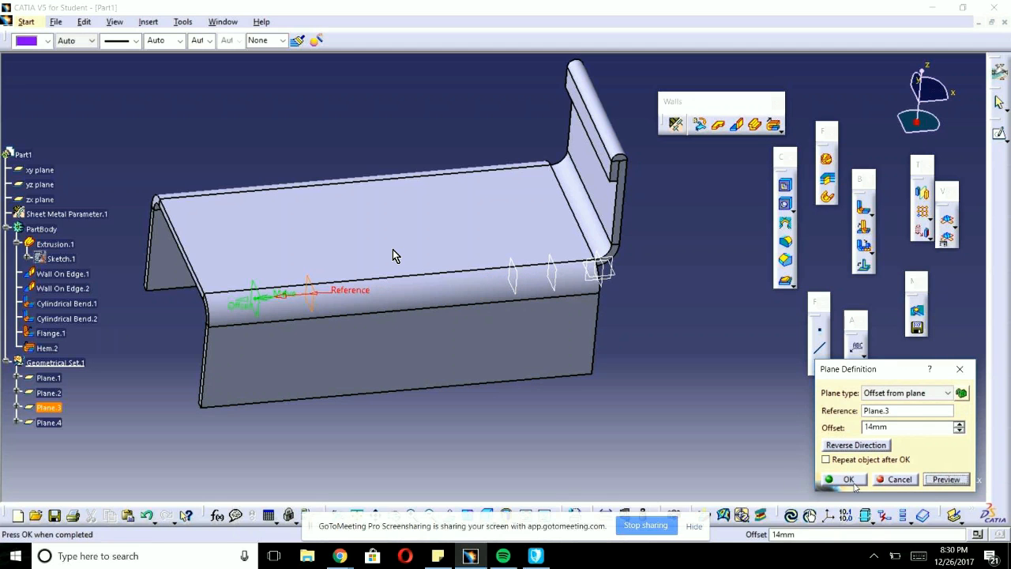
{"action": "left_click", "coordinate": [848, 480]}
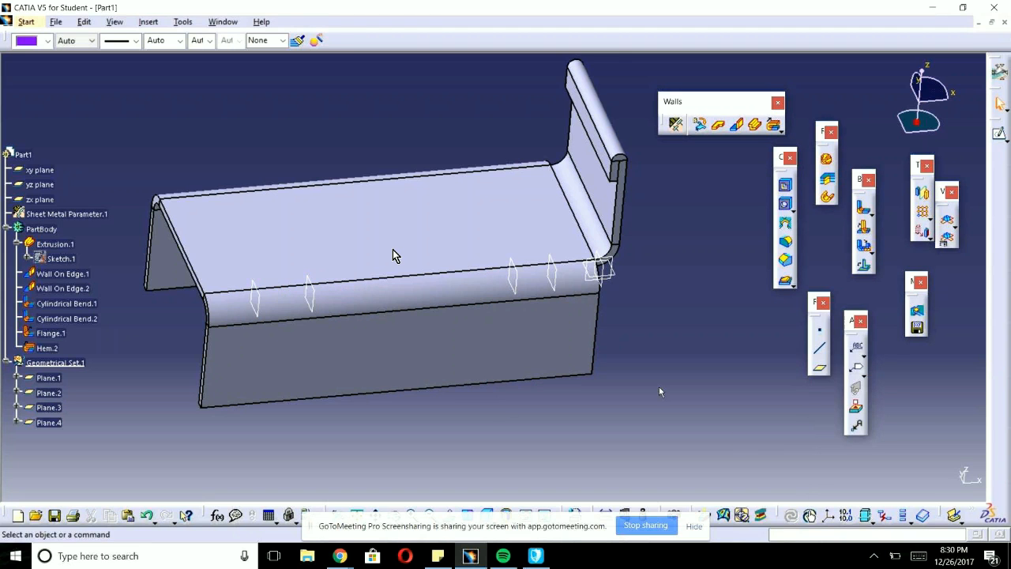
Define PartBody as the in-work object of Part1.
{"action": "scroll", "coordinate": [60, 391], "scroll_direction": "down", "scroll_amount": 2}
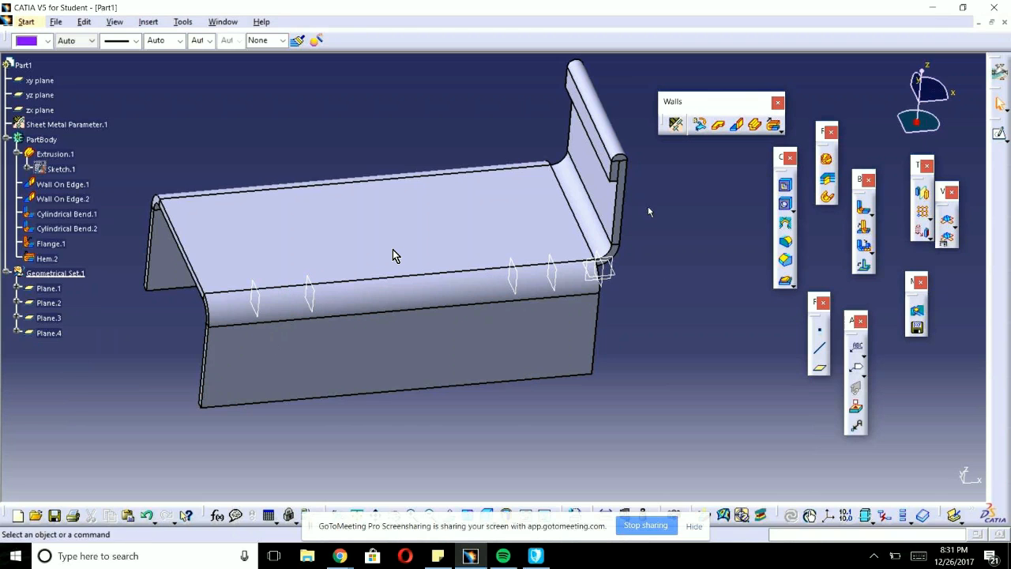
{"action": "key", "text": "ctrl+a"}
{"action": "left_click", "coordinate": [286, 415]}
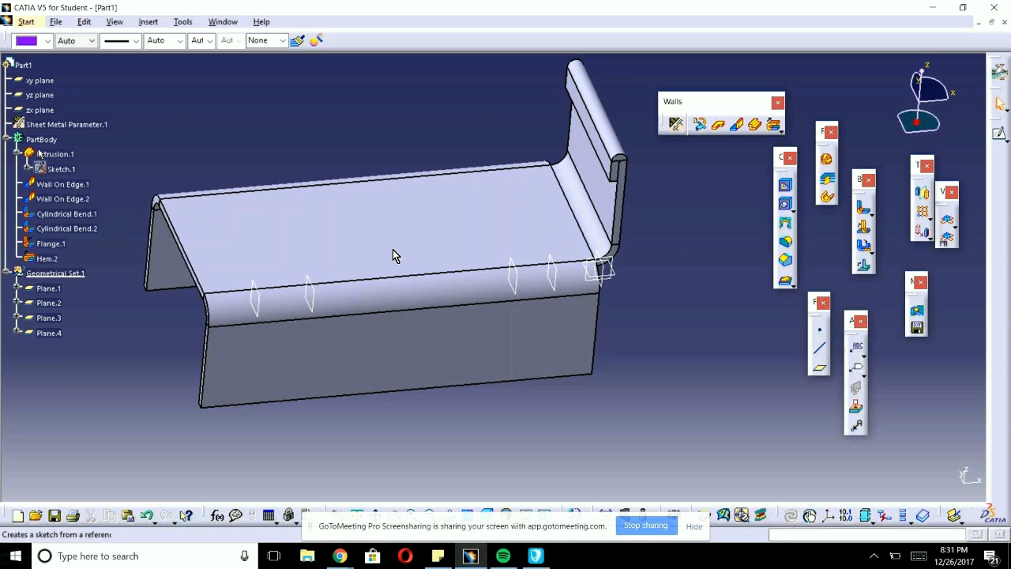
{"action": "scroll", "coordinate": [45, 154], "scroll_direction": "up", "scroll_amount": 1}
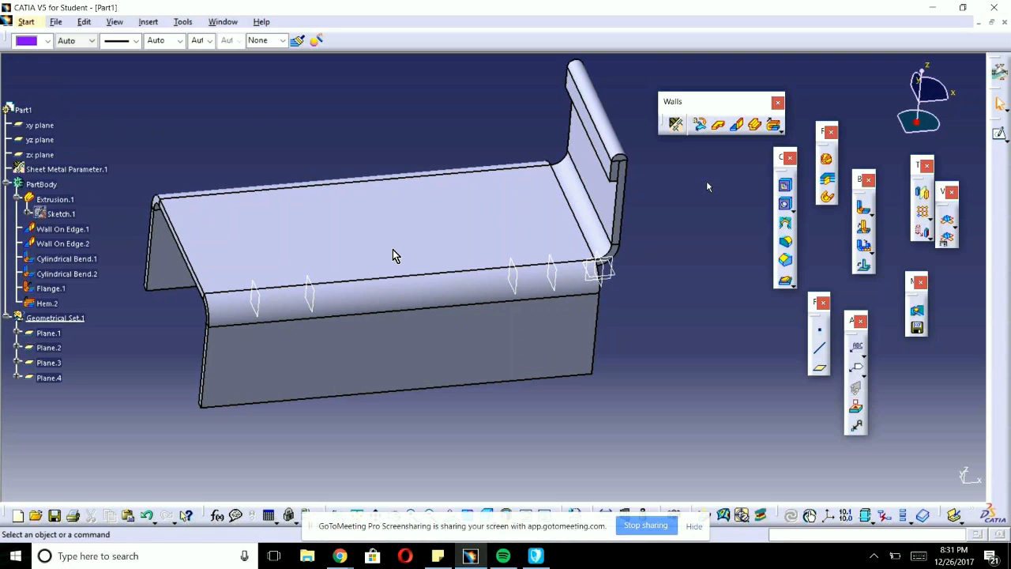
{"action": "right_click", "coordinate": [38, 188]}
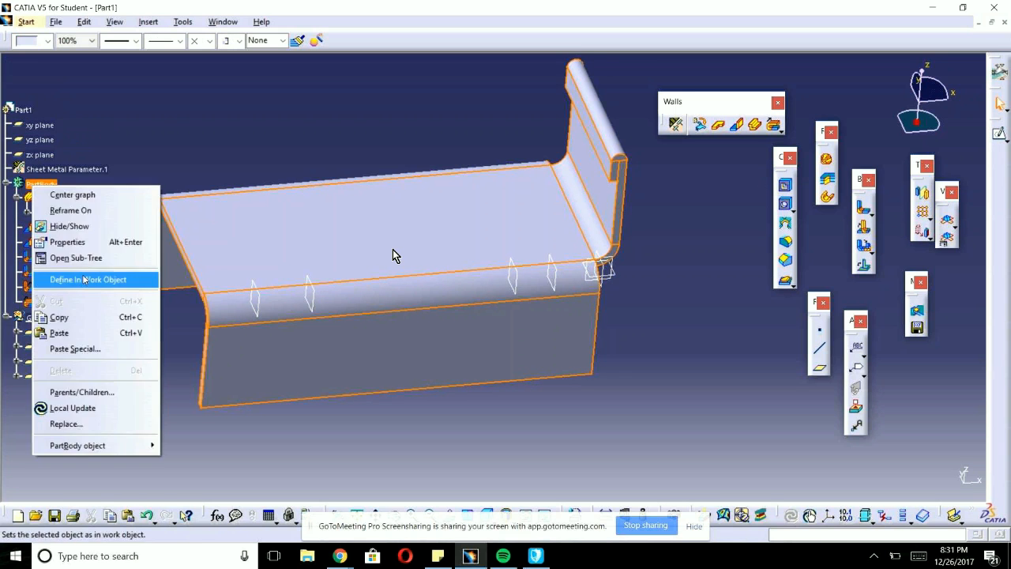
{"action": "left_click", "coordinate": [64, 277]}
Switch to the GoToMeeting window in Chrome to hand the presenter role over for the Housing2_COMPLETE demonstration.
{"action": "mouse_move", "coordinate": [339, 555]}
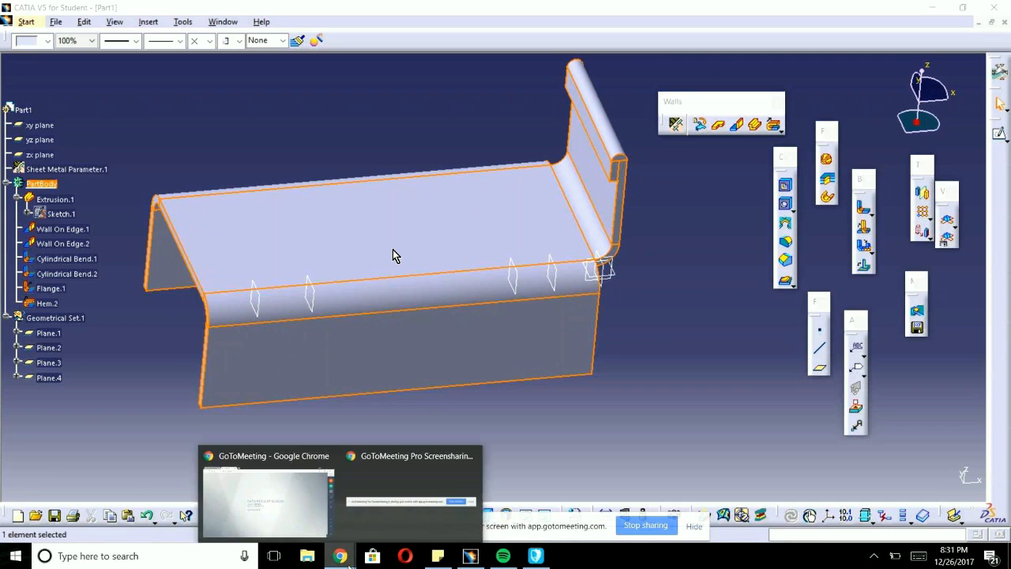
{"action": "left_click", "coordinate": [290, 521]}
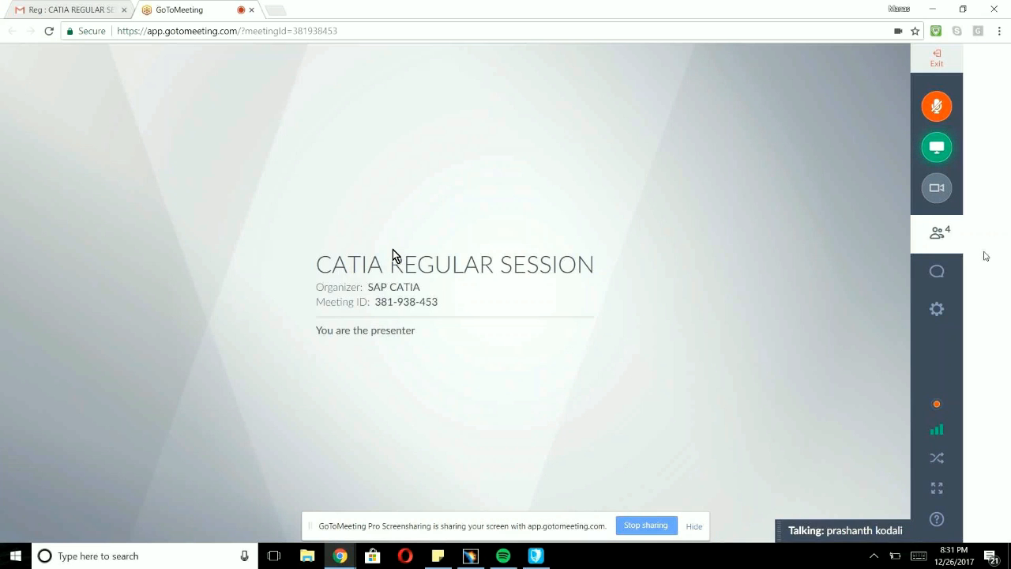
{"action": "left_click", "coordinate": [869, 218]}
{"action": "left_click", "coordinate": [869, 230]}
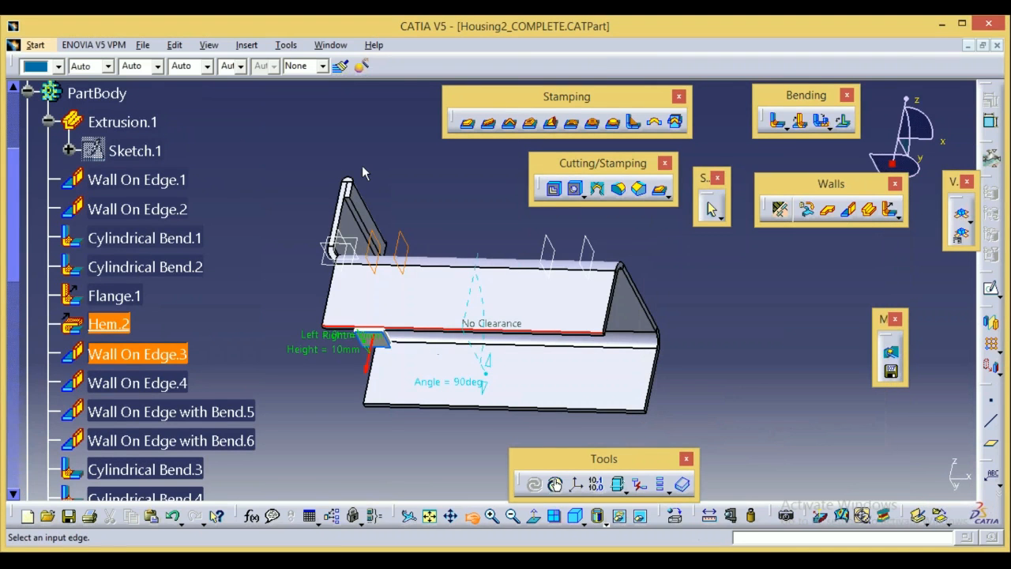
Inspect Wall On Edge.3's height, inclination and extremity limits on the side wall's lower edge, and close its definition without changes.
{"action": "middle_click_drag", "start_coordinate": [362, 166], "coordinate": [439, 276]}
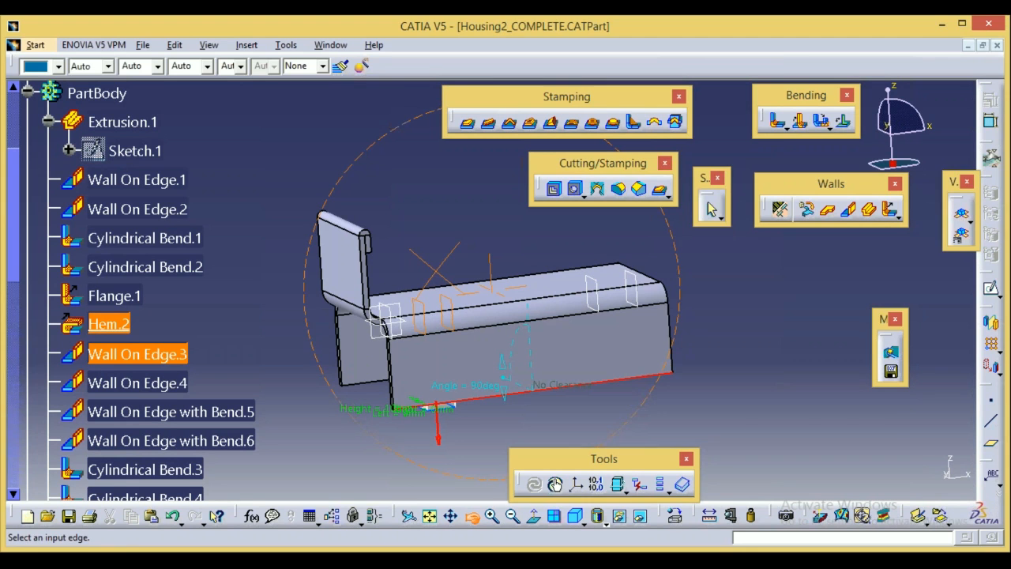
{"action": "left_click_drag", "start_coordinate": [712, 228], "coordinate": [770, 228]}
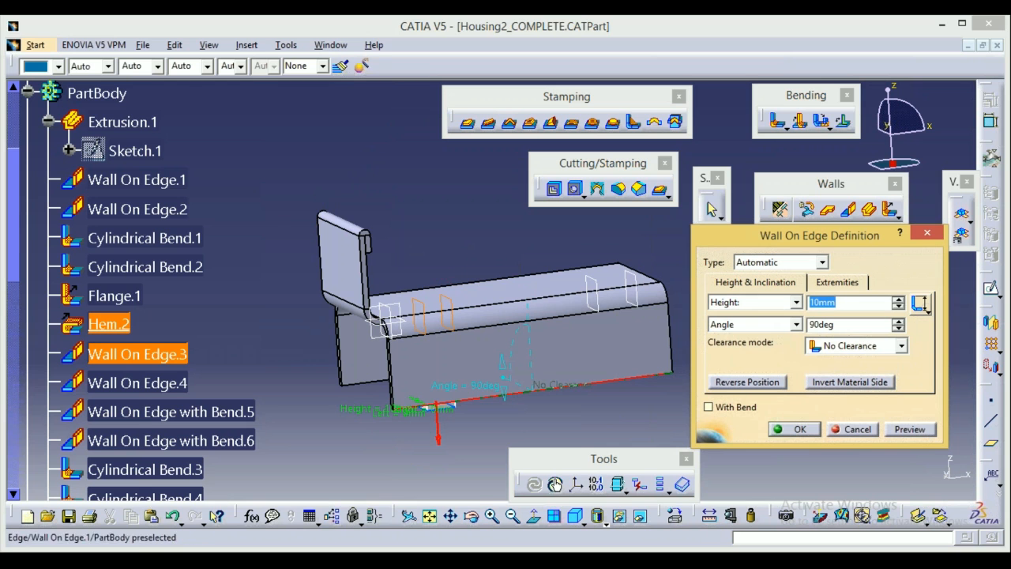
{"action": "left_click", "coordinate": [471, 515]}
{"action": "mouse_move", "coordinate": [381, 435]}
{"action": "left_mouse_down"}
{"action": "mouse_move", "coordinate": [452, 368]}
{"action": "mouse_move", "coordinate": [458, 260]}
{"action": "mouse_move", "coordinate": [470, 290]}
{"action": "mouse_move", "coordinate": [458, 359]}
{"action": "mouse_move", "coordinate": [397, 444]}
{"action": "left_mouse_up"}
{"action": "left_click", "coordinate": [836, 282]}
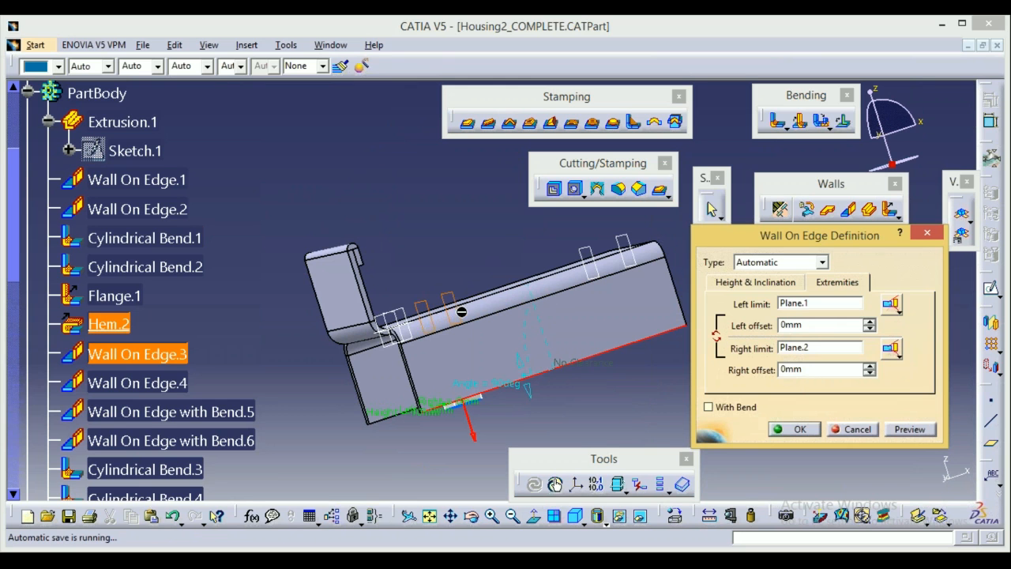
{"action": "left_click", "coordinate": [474, 518]}
{"action": "left_click_drag", "start_coordinate": [475, 449], "coordinate": [504, 322]}
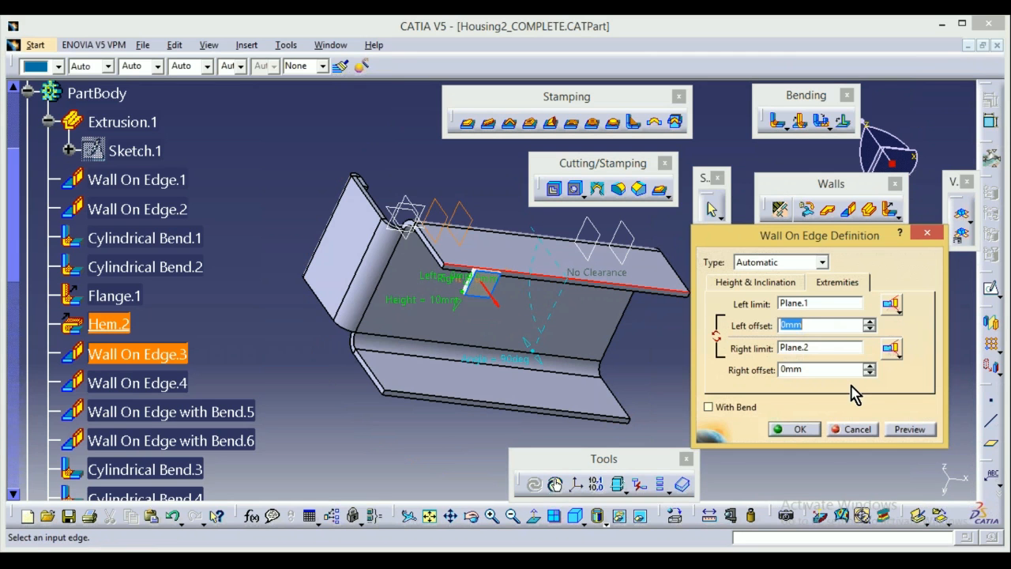
{"action": "left_click", "coordinate": [873, 433]}
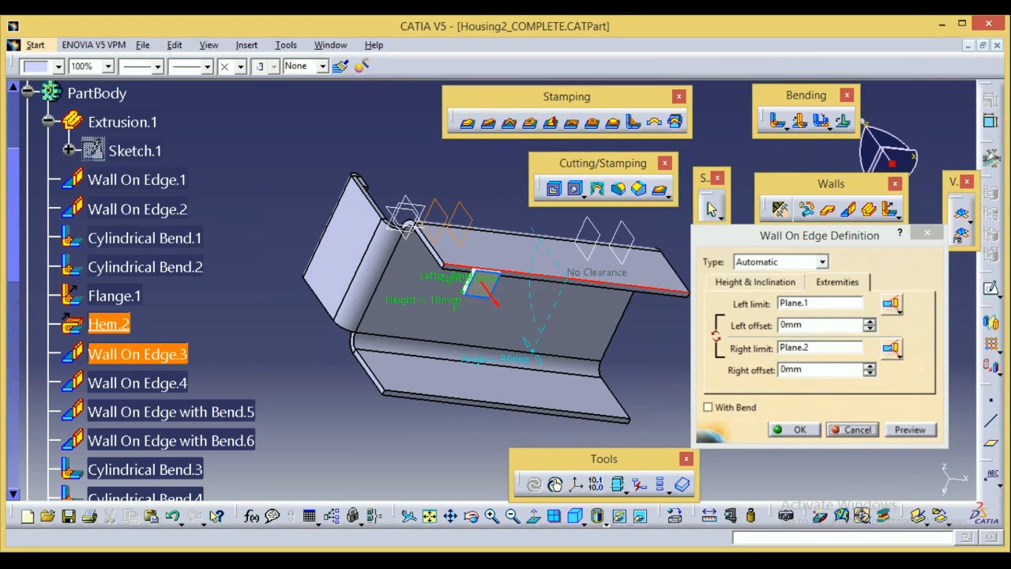
Advance the in-work object through Wall On Edge.4, Wall On Edge with Bend.5 and Wall On Edge with Bend.6.
{"action": "right_click", "coordinate": [180, 383]}
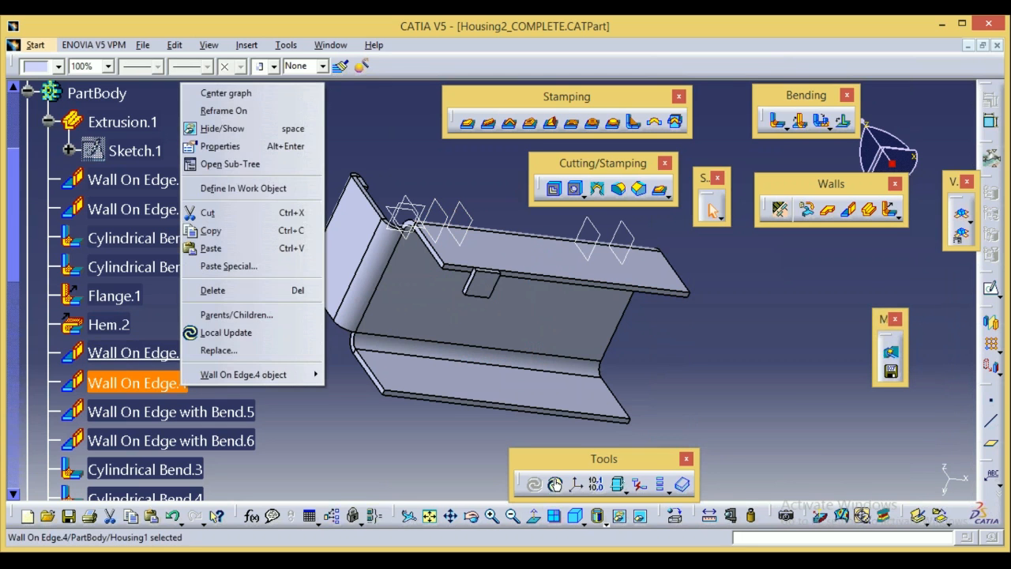
{"action": "left_click", "coordinate": [251, 189]}
{"action": "left_click", "coordinate": [205, 412]}
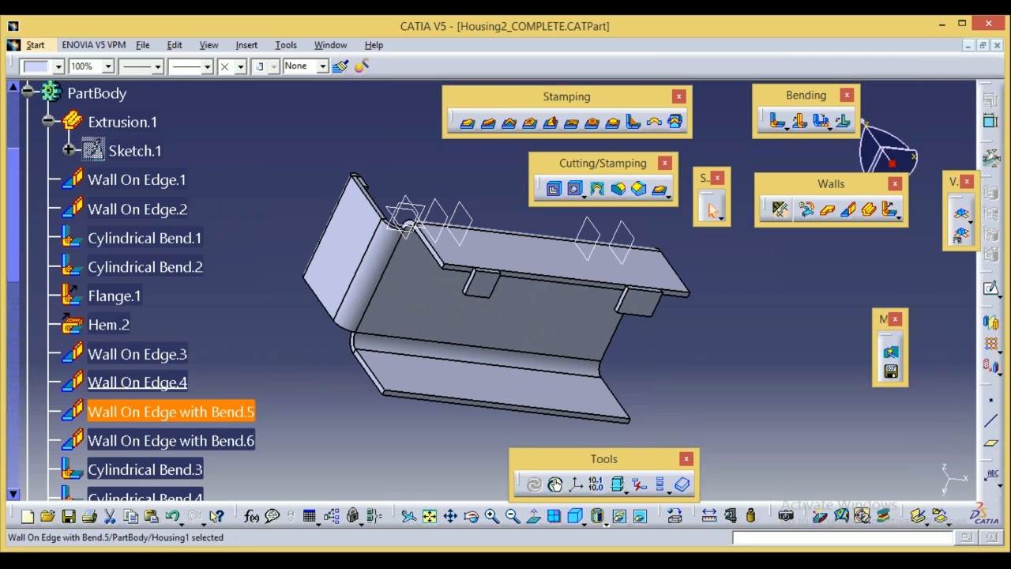
{"action": "right_click", "coordinate": [215, 413]}
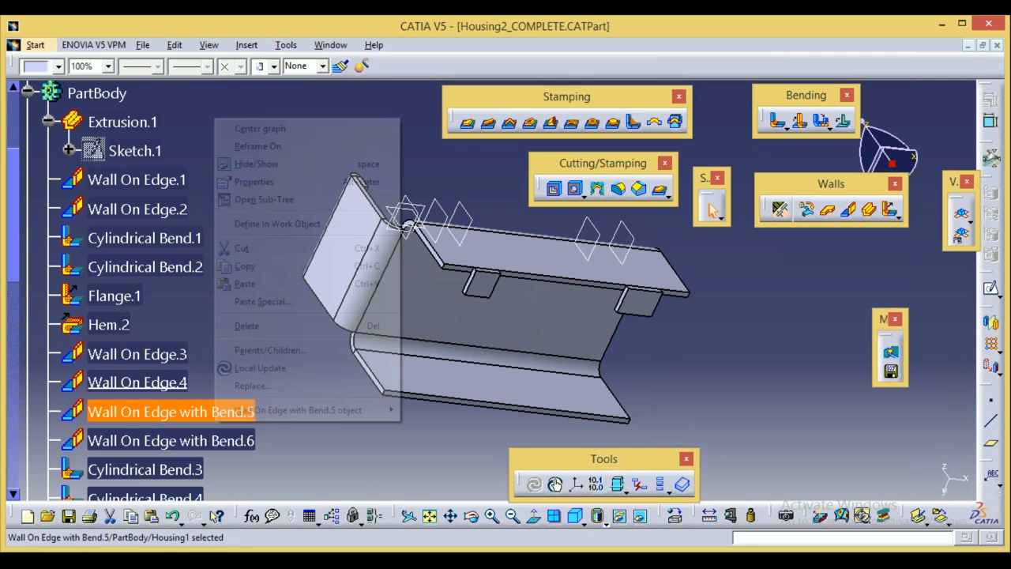
{"action": "left_click", "coordinate": [268, 225]}
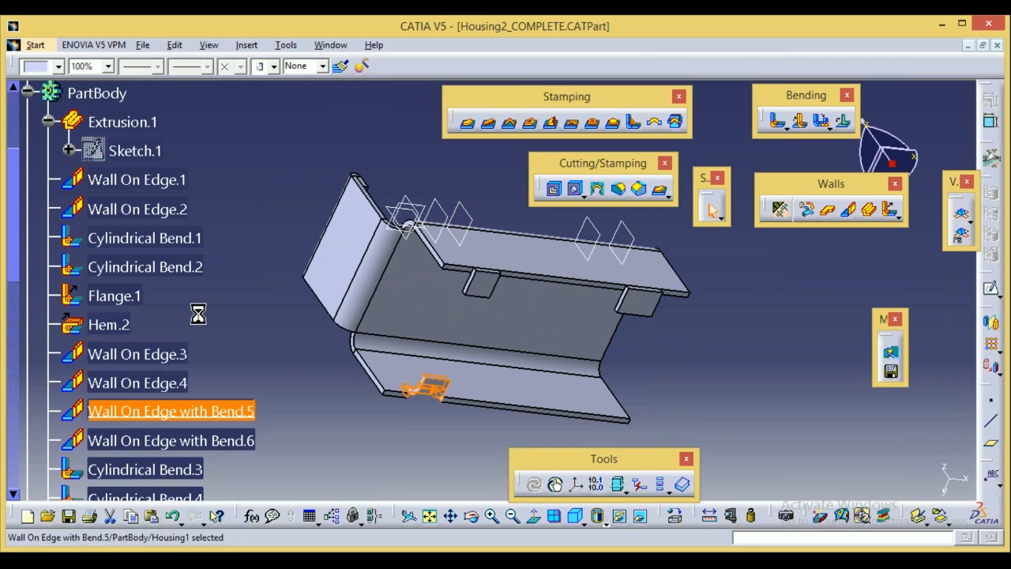
{"action": "left_click", "coordinate": [195, 440]}
{"action": "right_click", "coordinate": [198, 440]}
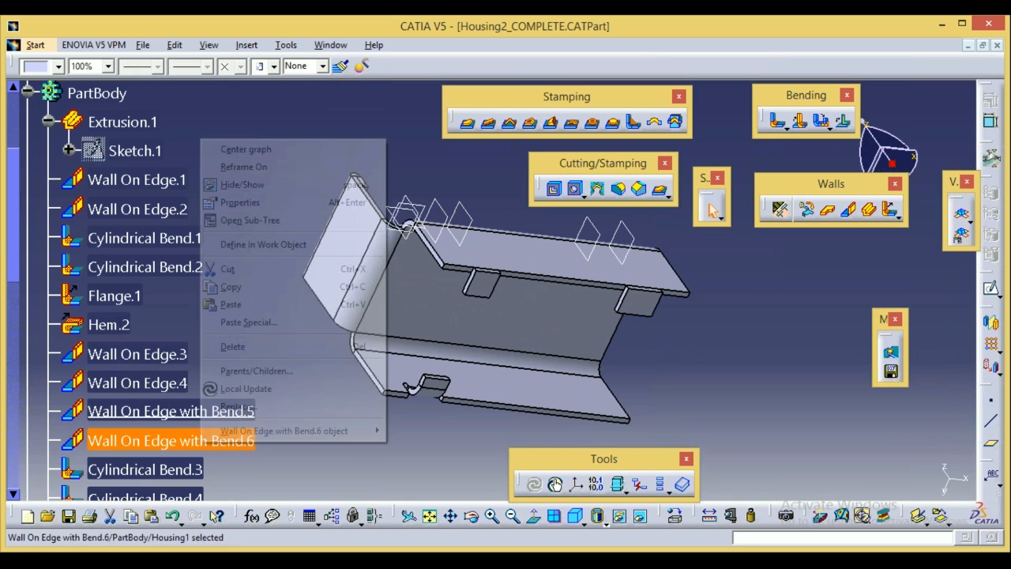
{"action": "left_click", "coordinate": [263, 244]}
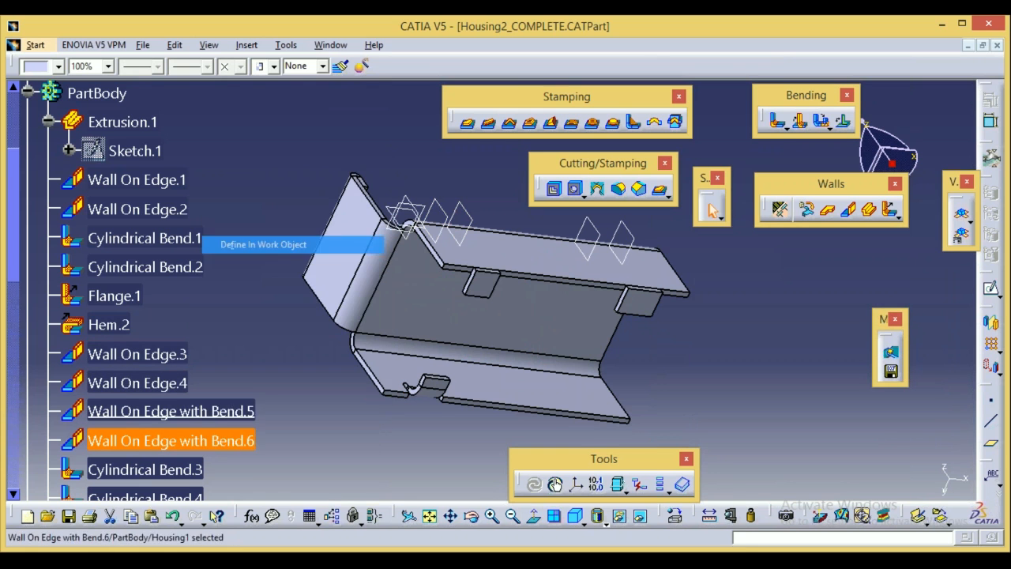
Advance the in-work object through Cylindrical Bend.3 to Cylindrical Bend.4, checking the latter's bend definition without changing it.
{"action": "left_click", "coordinate": [200, 473]}
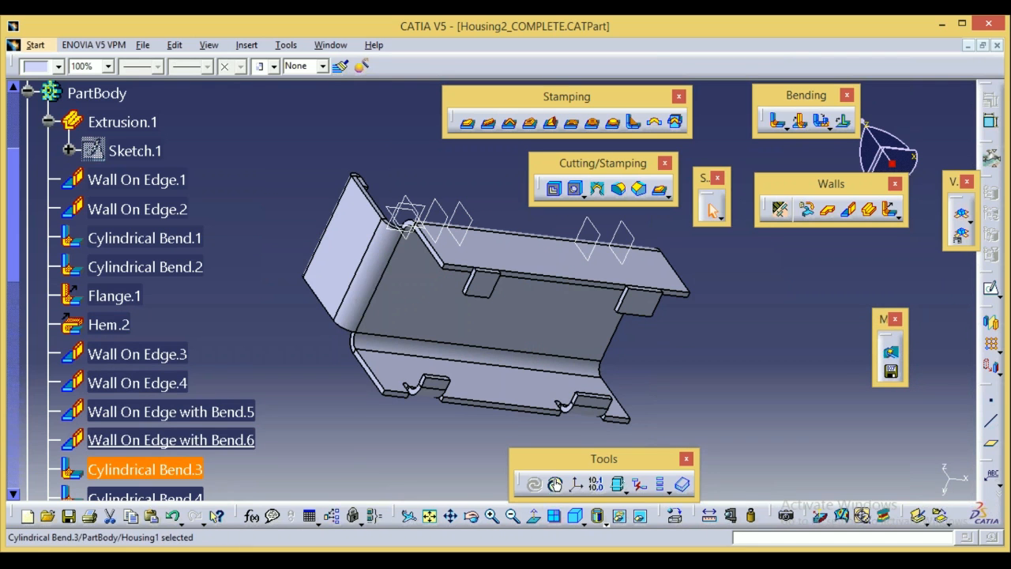
{"action": "right_click", "coordinate": [191, 472]}
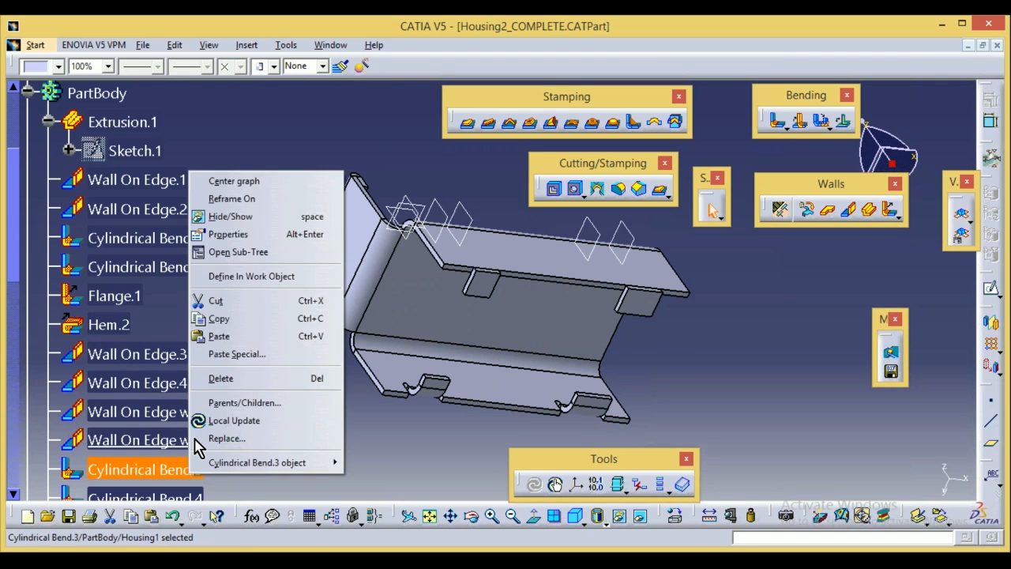
{"action": "left_click", "coordinate": [250, 276]}
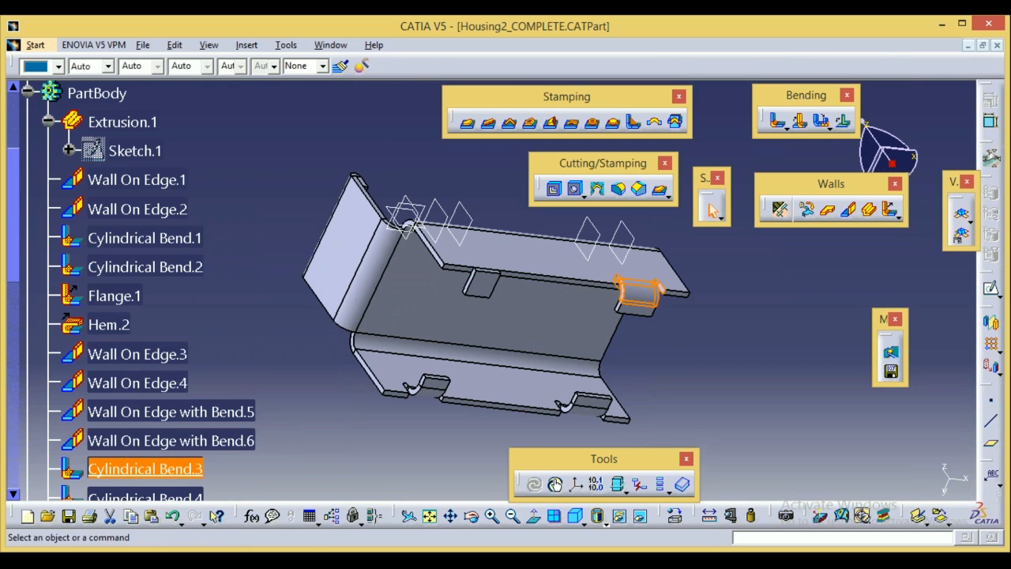
{"action": "left_click", "coordinate": [202, 495]}
{"action": "right_click", "coordinate": [202, 495]}
{"action": "left_click", "coordinate": [241, 296]}
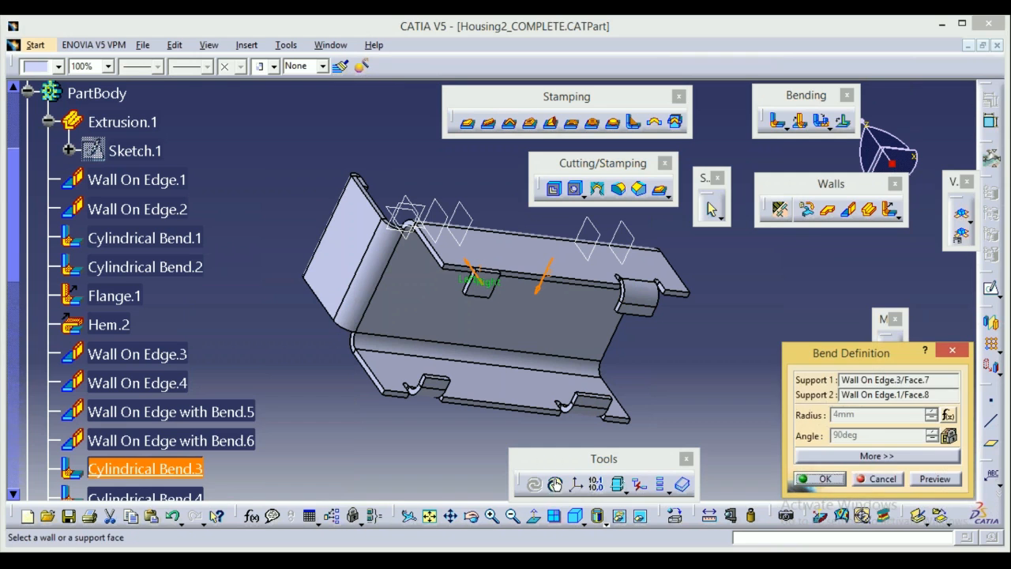
{"action": "key", "text": "Escape"}
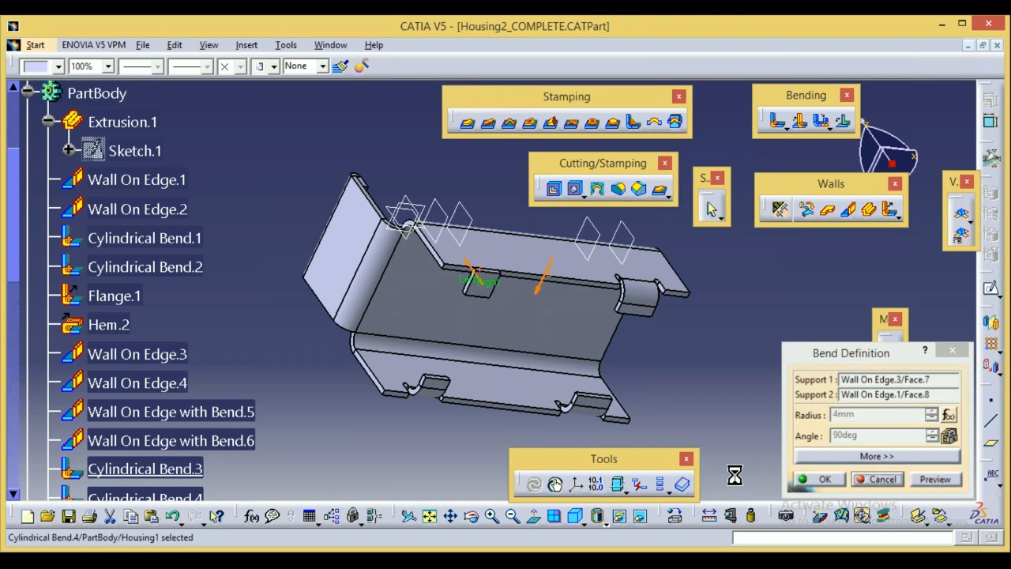
Define Wall On Edge with Bend.7 as the in-work object to view the end wall, and return to Cylindrical Bend.4.
{"action": "left_click", "coordinate": [13, 496]}
{"action": "left_click", "coordinate": [14, 496]}
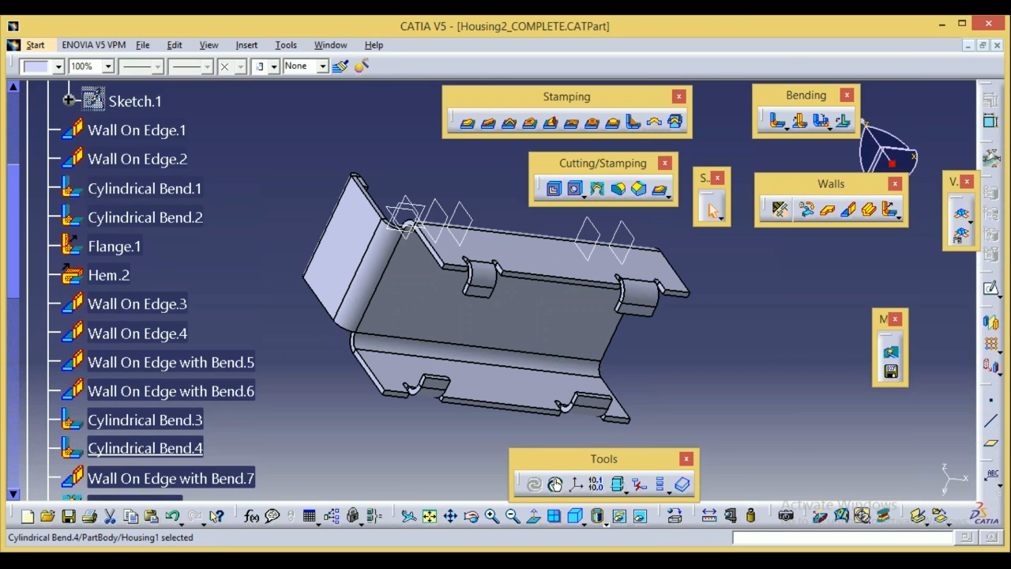
{"action": "left_click", "coordinate": [13, 496]}
{"action": "left_click", "coordinate": [14, 495]}
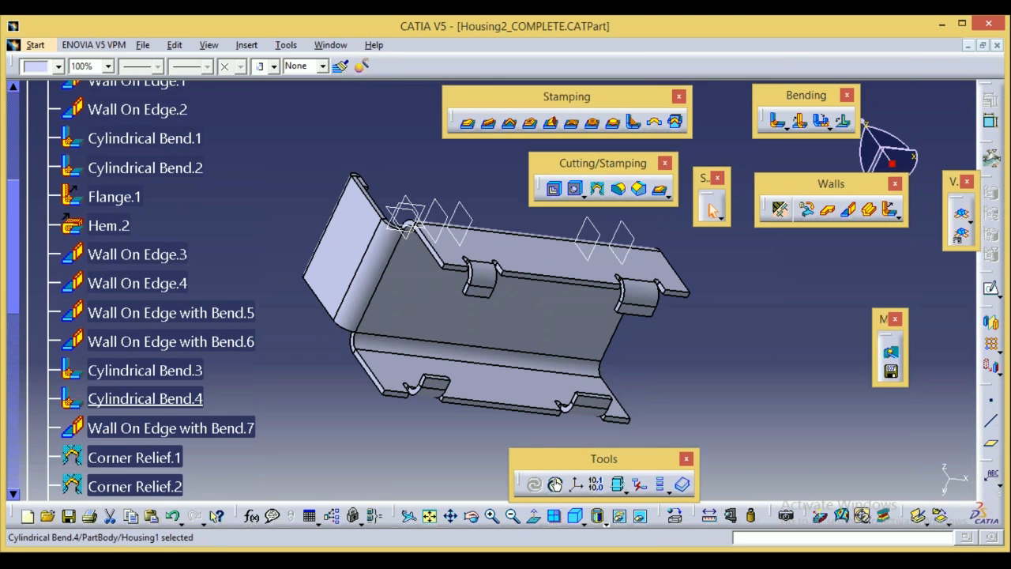
{"action": "left_click", "coordinate": [13, 495]}
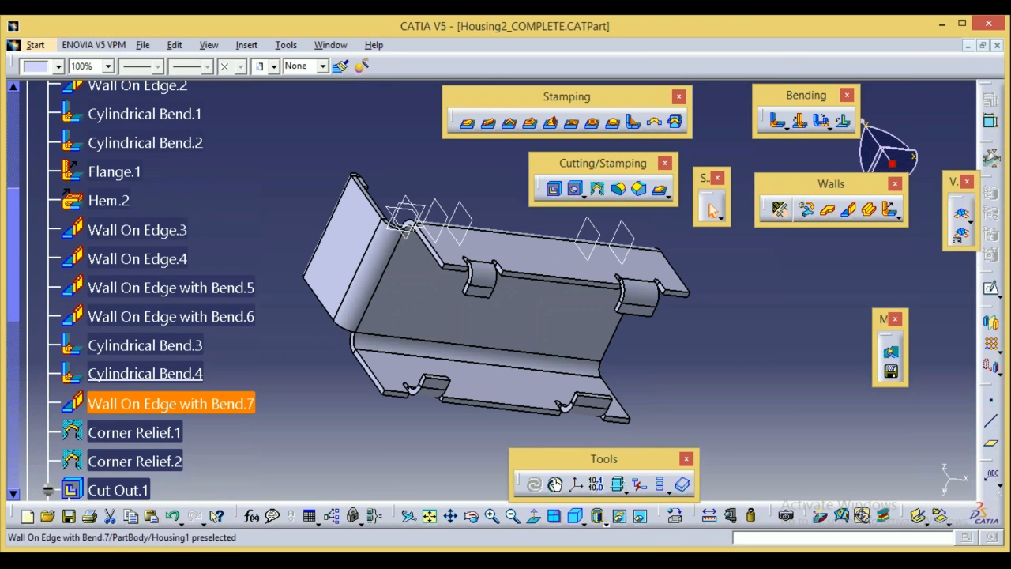
{"action": "right_click", "coordinate": [191, 403]}
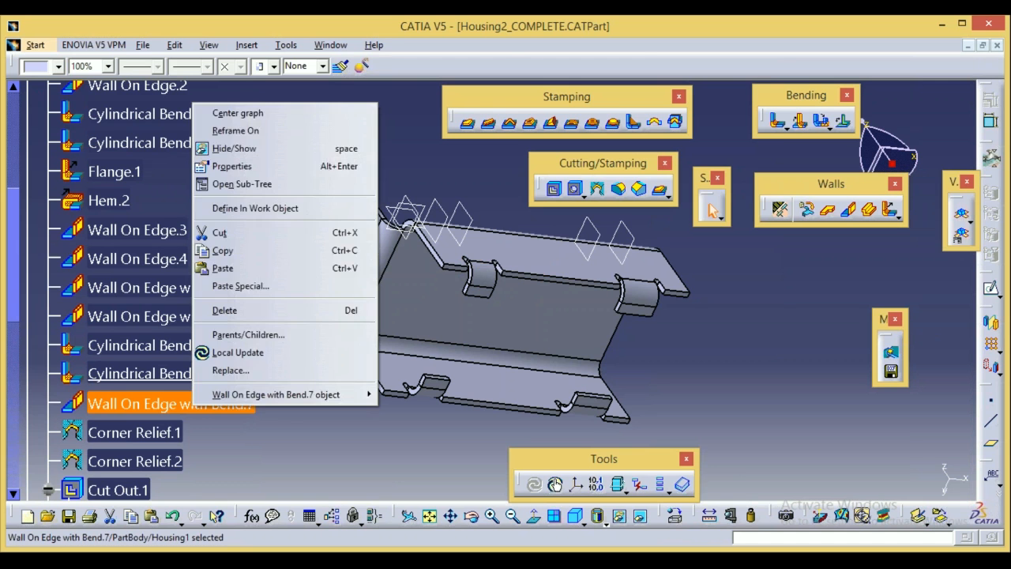
{"action": "left_click", "coordinate": [257, 208]}
{"action": "right_click", "coordinate": [158, 374]}
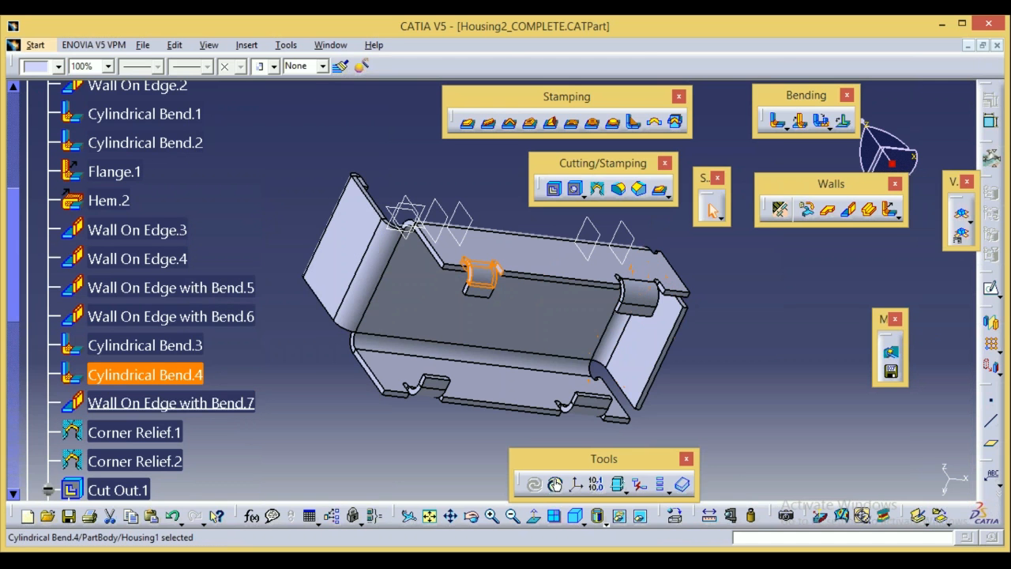
{"action": "left_click", "coordinate": [221, 173]}
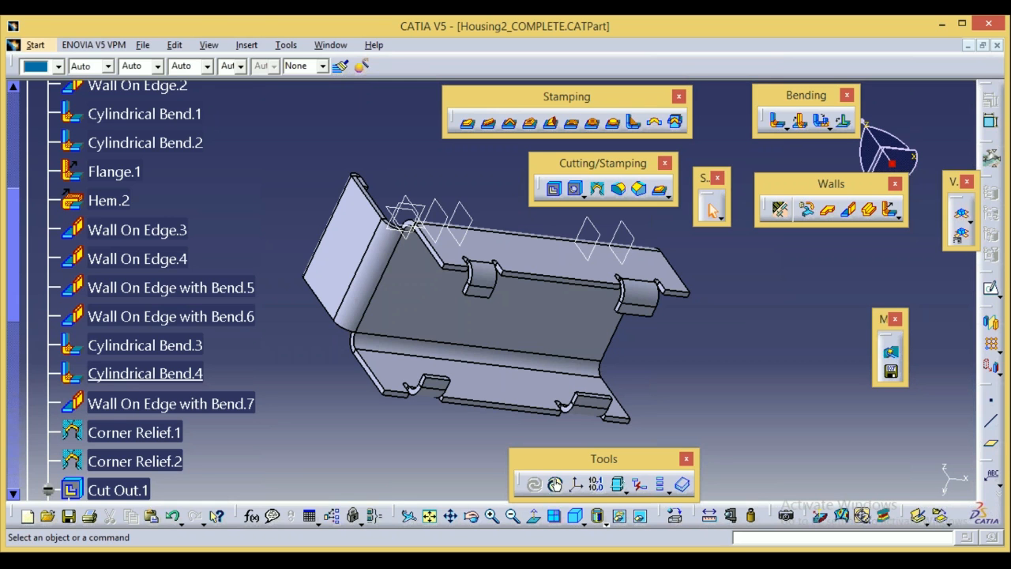
Define Wall On Edge with Bend.7 as the in-work object and view the end wall from several angles.
{"action": "left_click", "coordinate": [177, 373]}
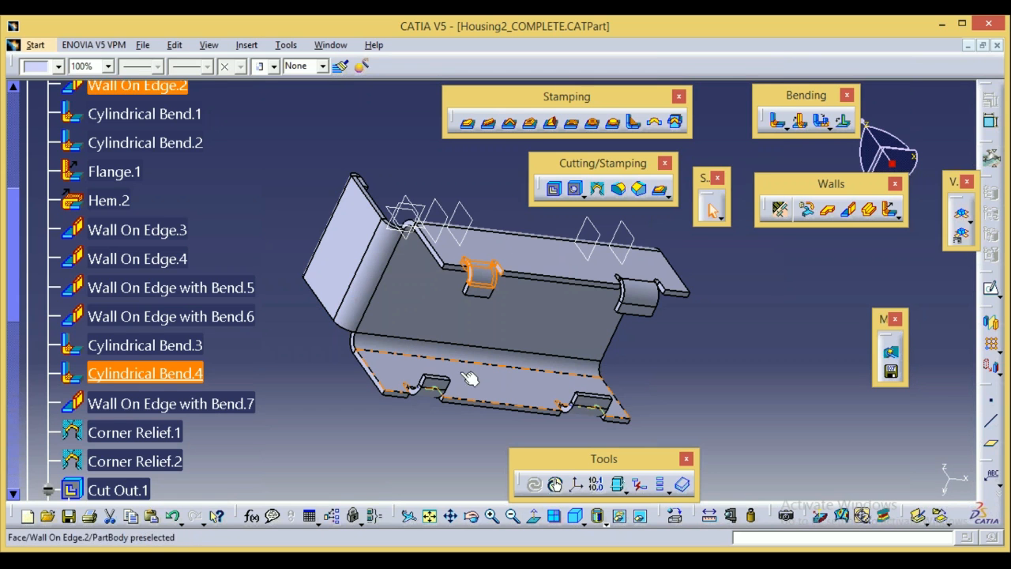
{"action": "left_click", "coordinate": [193, 404]}
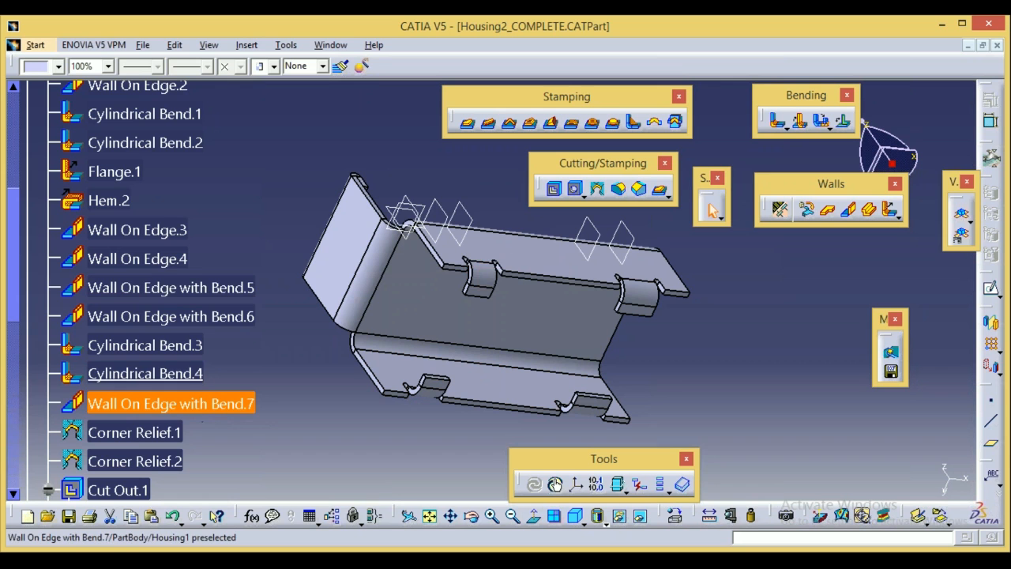
{"action": "right_click", "coordinate": [189, 409]}
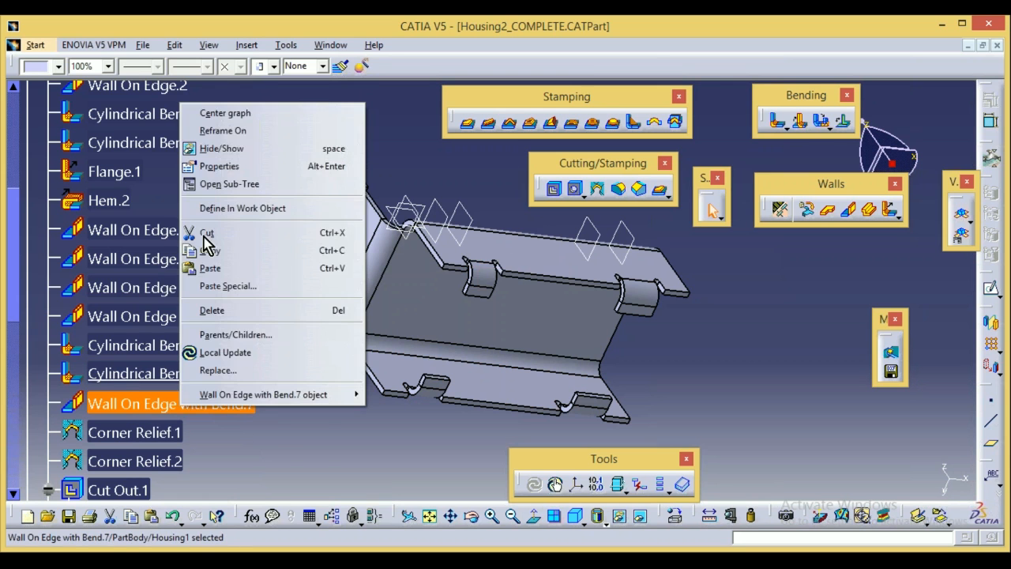
{"action": "left_click", "coordinate": [237, 208]}
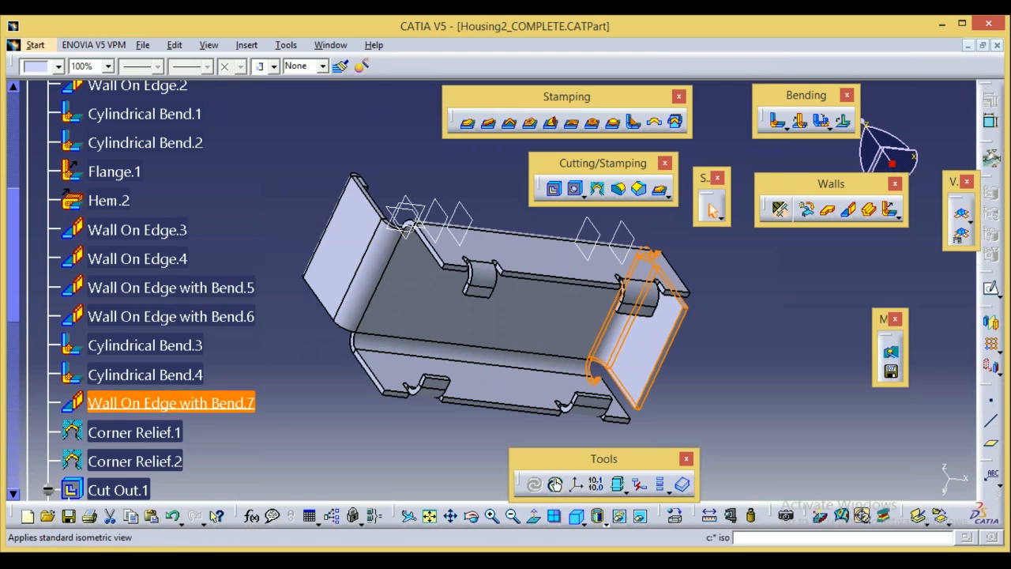
{"action": "left_click", "coordinate": [472, 515]}
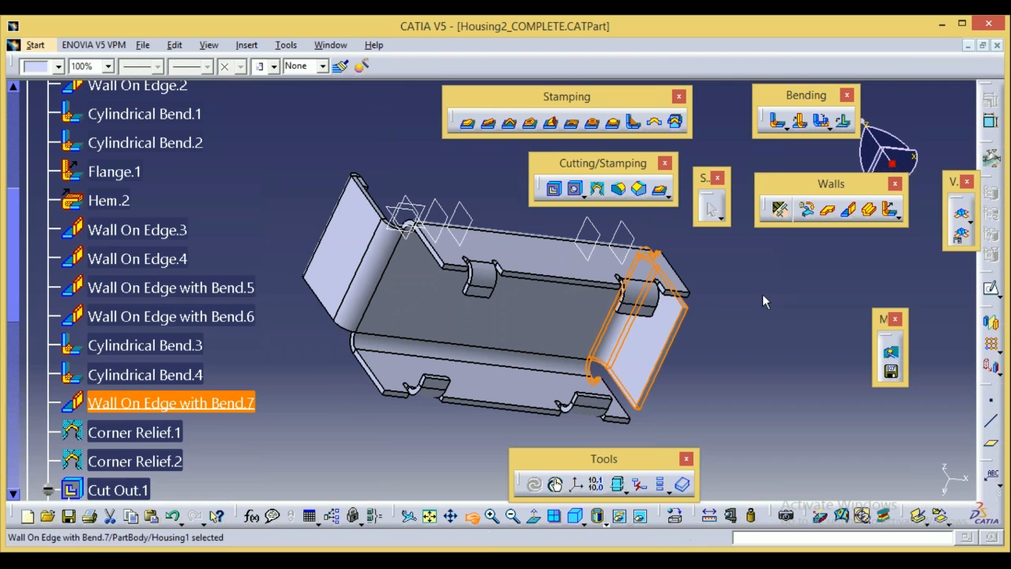
{"action": "left_click_drag", "start_coordinate": [762, 302], "coordinate": [443, 395]}
{"action": "key", "text": "Escape"}
{"action": "left_click", "coordinate": [471, 516]}
{"action": "left_click_drag", "start_coordinate": [427, 284], "coordinate": [368, 322]}
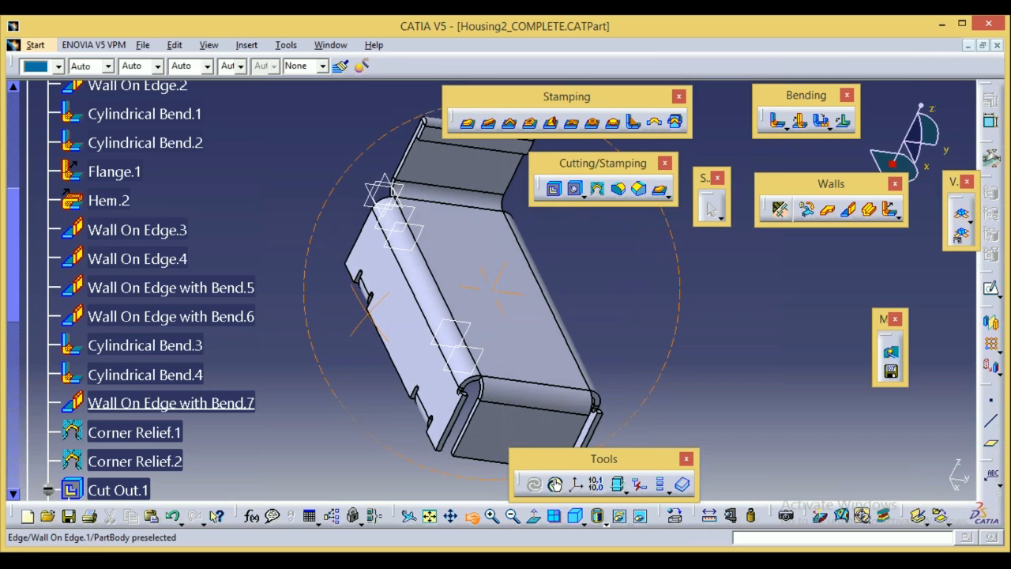
Inspect Wall On Edge with Bend.7's height, inclination and extremity settings, and close its definition without changes.
{"action": "double_click", "coordinate": [170, 403]}
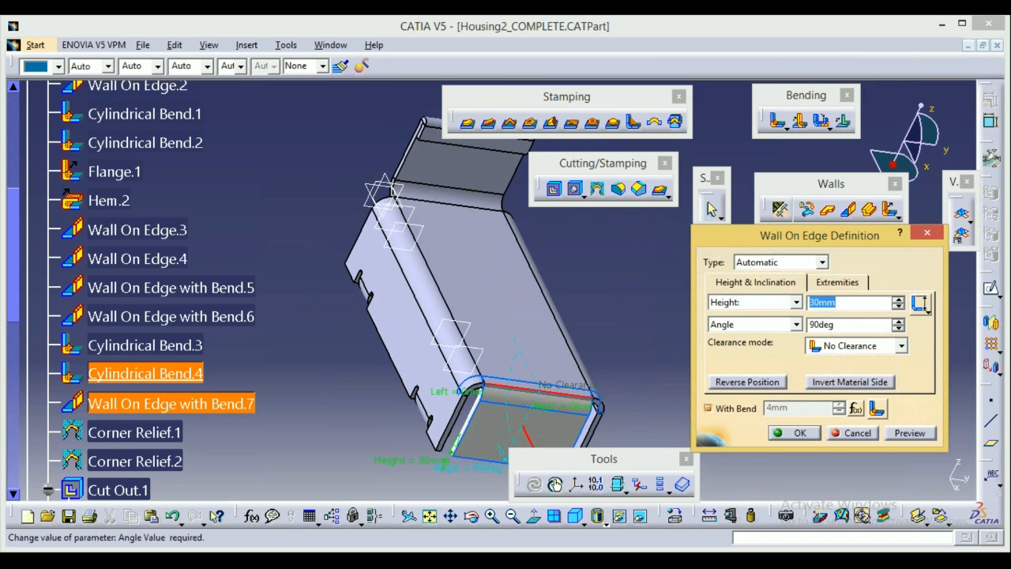
{"action": "left_click", "coordinate": [836, 284]}
{"action": "left_click", "coordinate": [794, 285]}
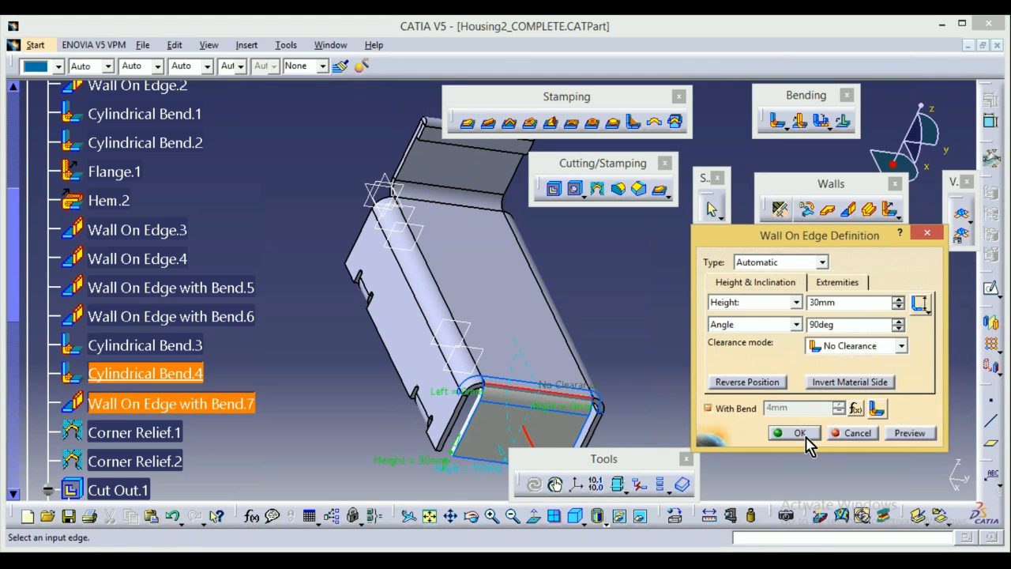
{"action": "left_click", "coordinate": [800, 433]}
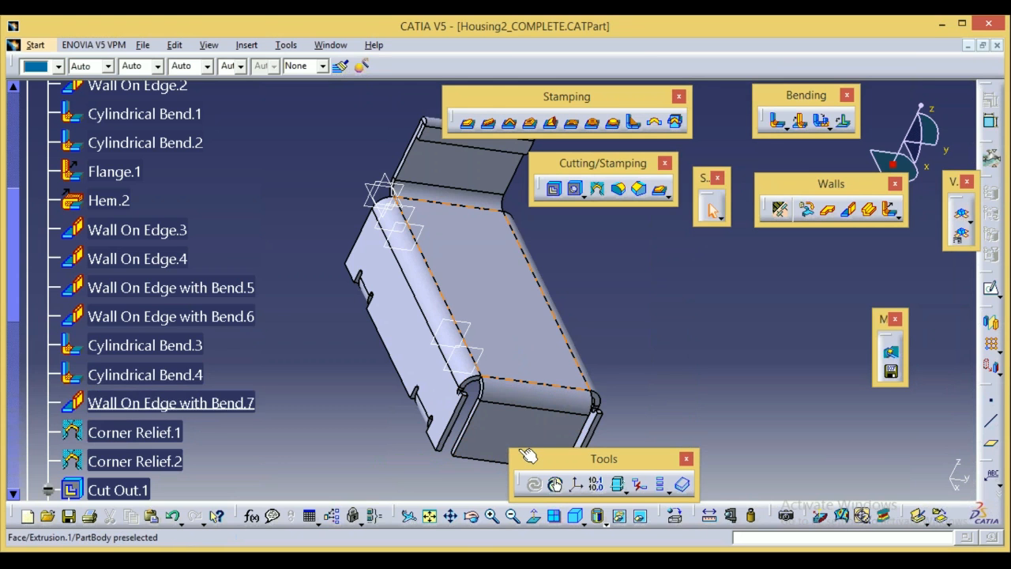
Examine the corner where the end wall's bend meets the side wall's bend.
{"action": "left_click", "coordinate": [450, 516]}
{"action": "left_click_drag", "start_coordinate": [377, 444], "coordinate": [339, 372]}
{"action": "left_click", "coordinate": [472, 516]}
{"action": "left_click_drag", "start_coordinate": [671, 352], "coordinate": [551, 397]}
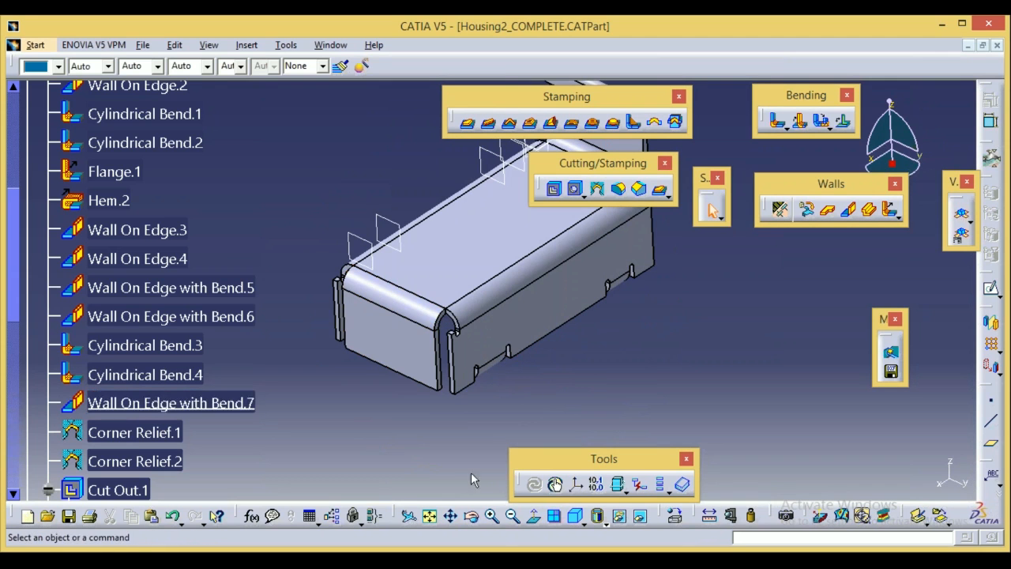
{"action": "left_click", "coordinate": [493, 517]}
{"action": "left_click", "coordinate": [493, 517]}
{"action": "left_click", "coordinate": [493, 517]}
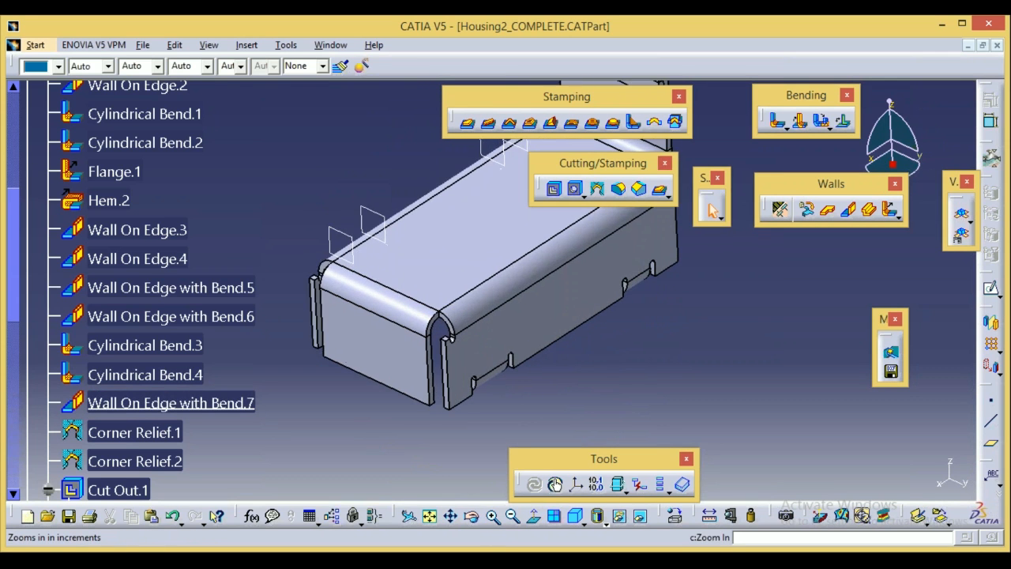
{"action": "left_click", "coordinate": [493, 517]}
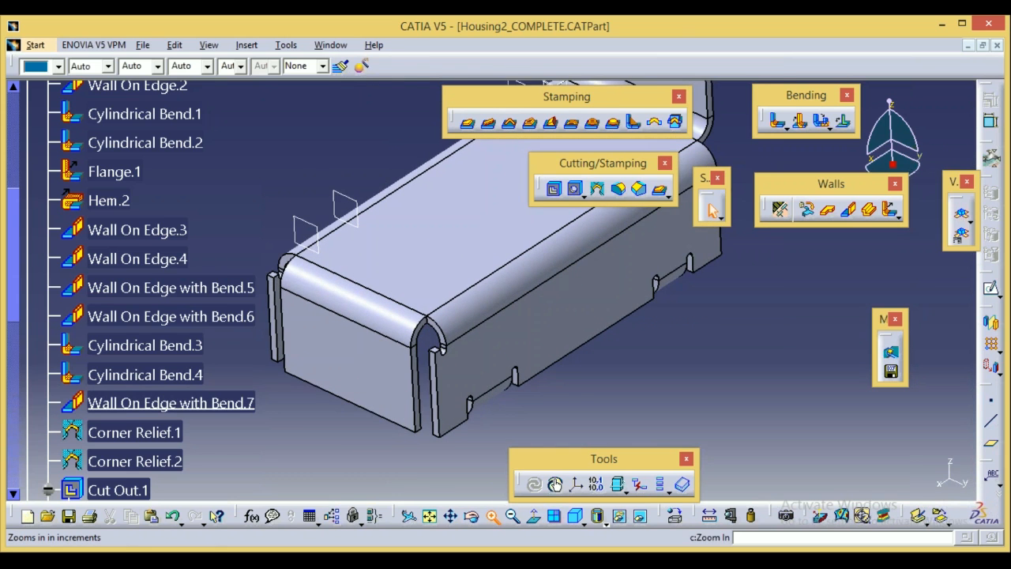
{"action": "left_click", "coordinate": [493, 517]}
{"action": "left_click", "coordinate": [493, 516]}
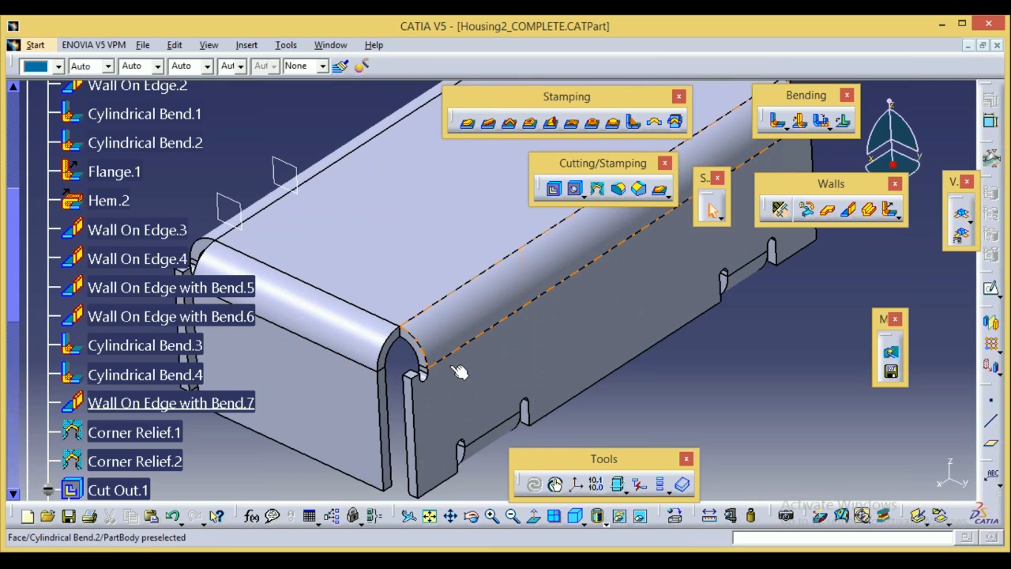
{"action": "middle_click_drag", "start_coordinate": [379, 421], "coordinate": [413, 385]}
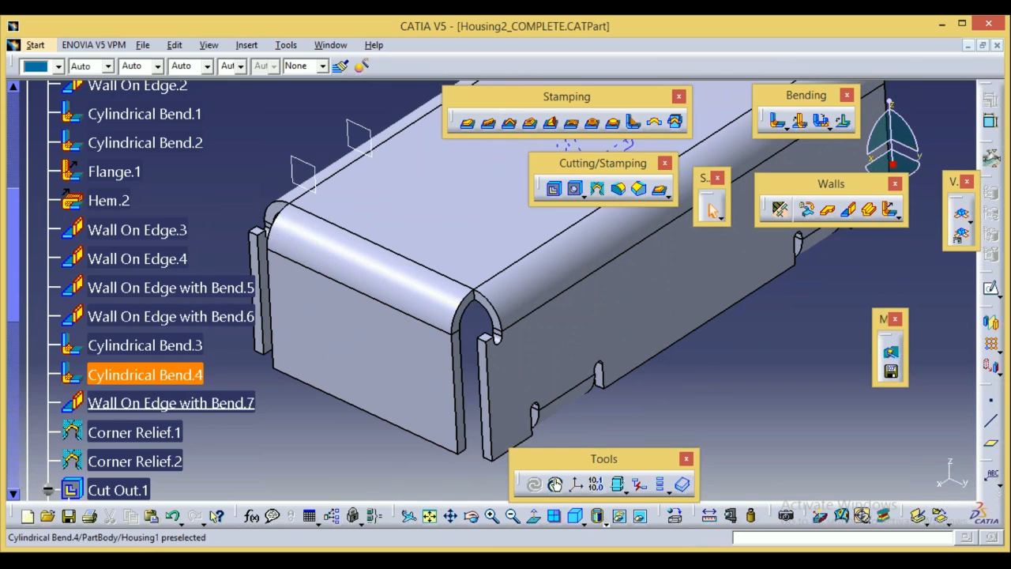
Define Corner Relief.1 as the in-work object to view the relief at the corner between the end and side bends.
{"action": "left_click", "coordinate": [170, 433]}
{"action": "right_click", "coordinate": [161, 431]}
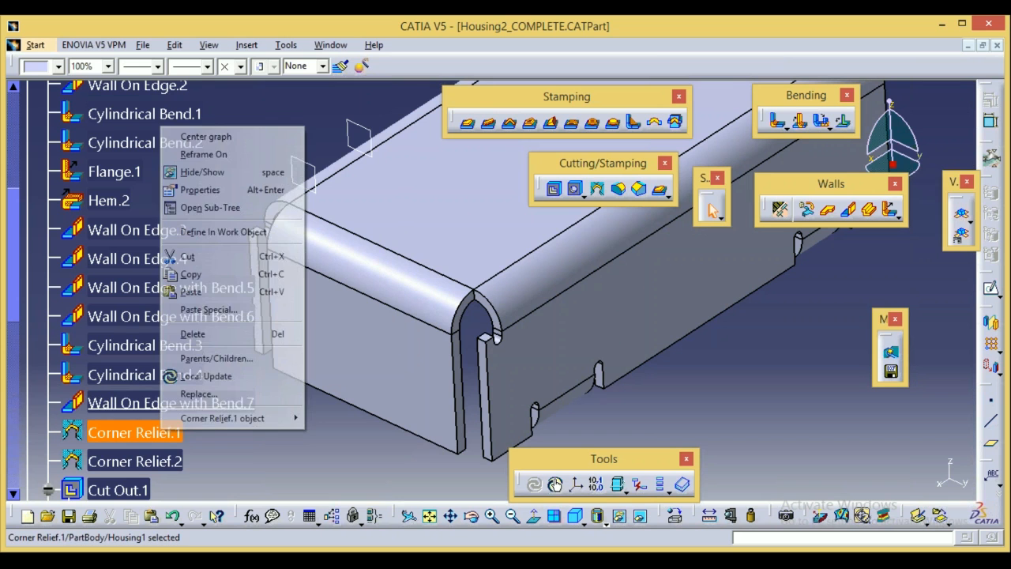
{"action": "left_click", "coordinate": [221, 231]}
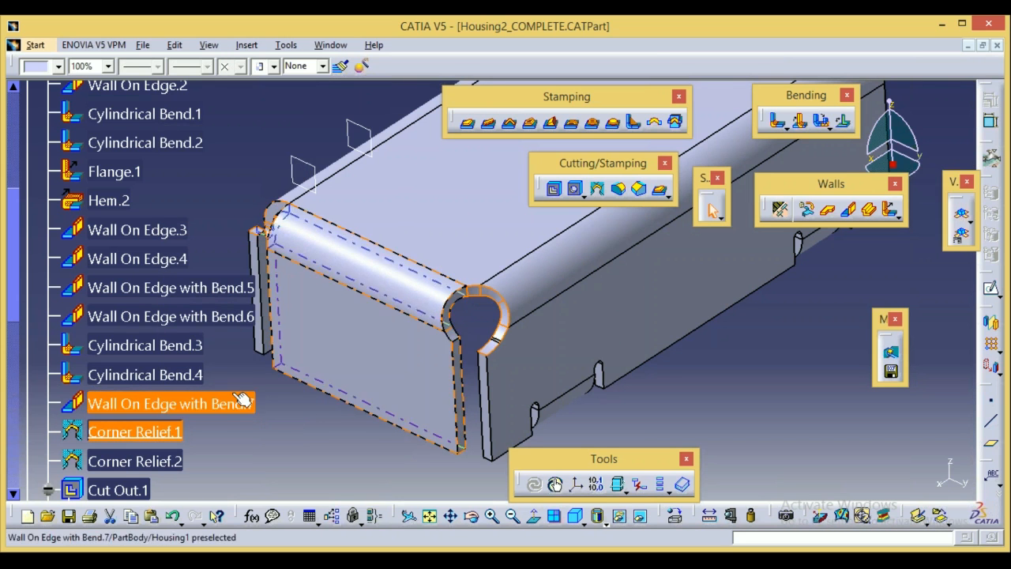
{"action": "left_click", "coordinate": [154, 440]}
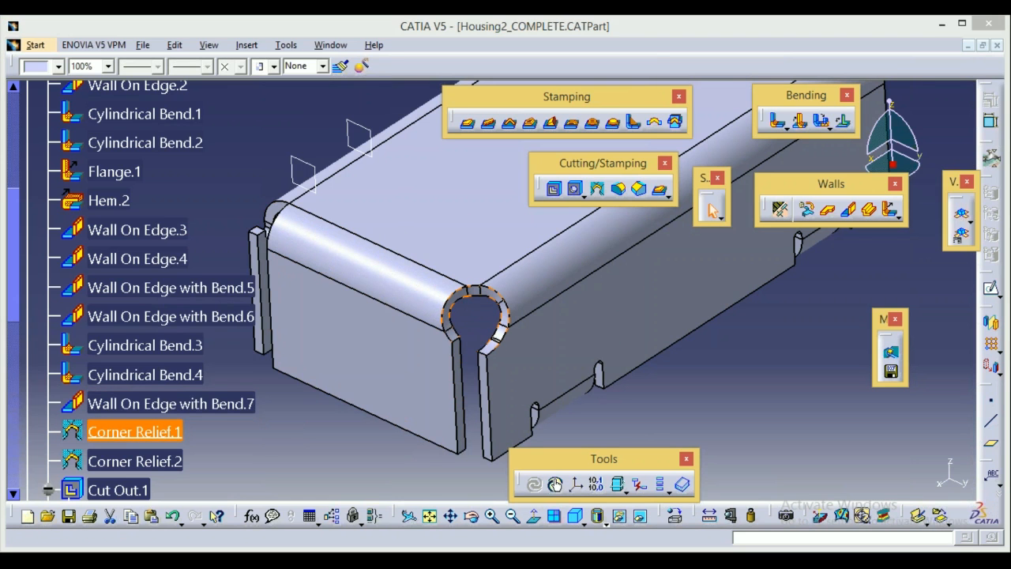
{"action": "left_click", "coordinate": [637, 325]}
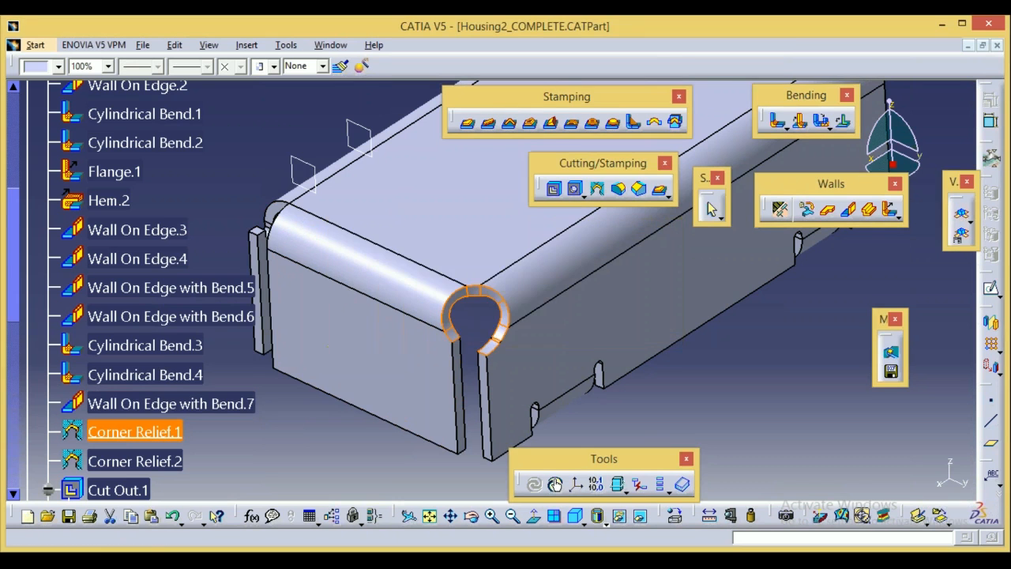
Return the in-work object to Wall On Edge with Bend.7, and check its definition without changing it.
{"action": "left_click", "coordinate": [193, 403]}
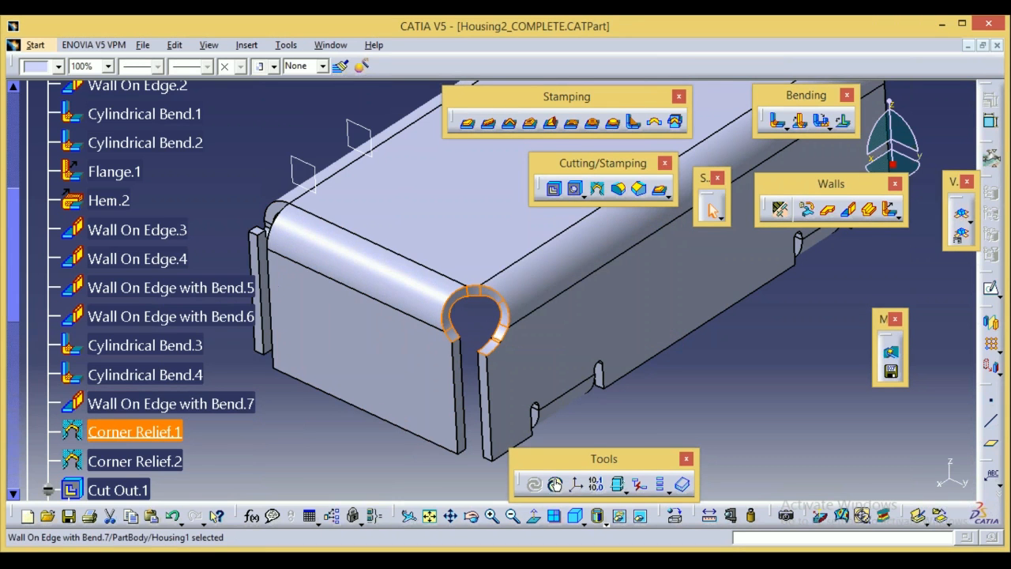
{"action": "right_click", "coordinate": [194, 403]}
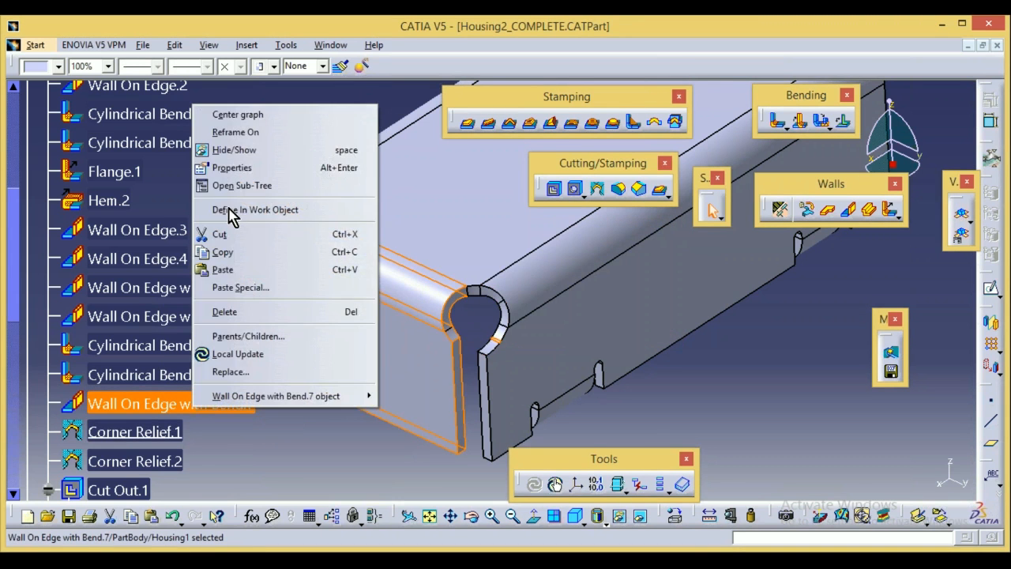
{"action": "left_click", "coordinate": [235, 212]}
{"action": "double_click", "coordinate": [184, 406]}
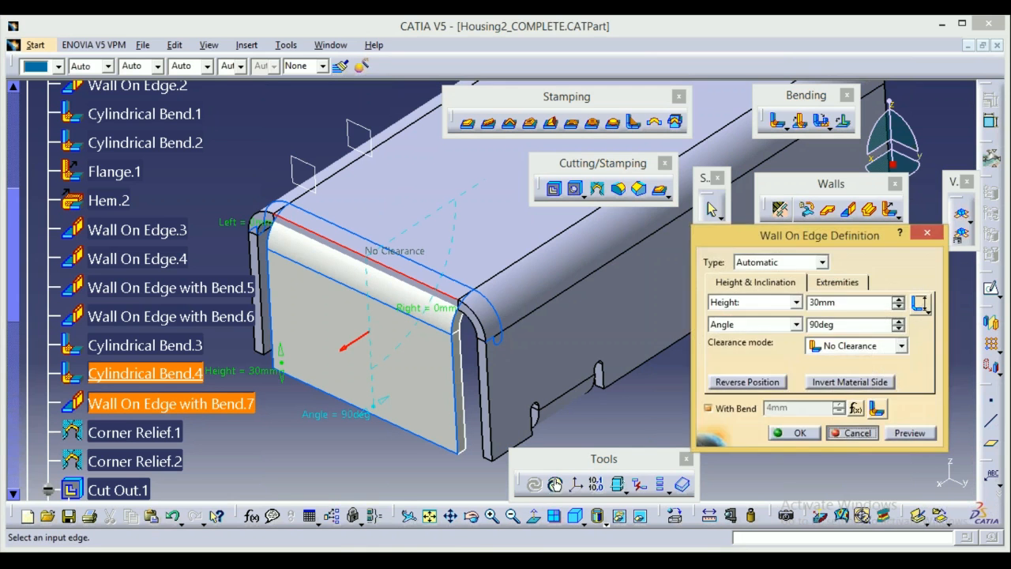
{"action": "left_click", "coordinate": [850, 430]}
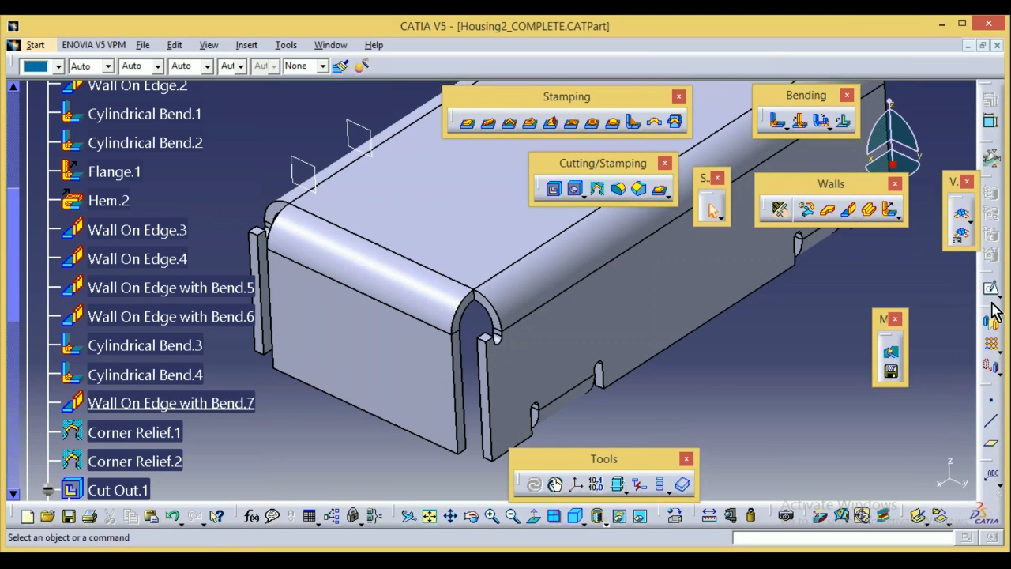
Switch the housing to the unfolded flat view and define Corner Relief.1 as the in-work object.
{"action": "left_click", "coordinate": [963, 218]}
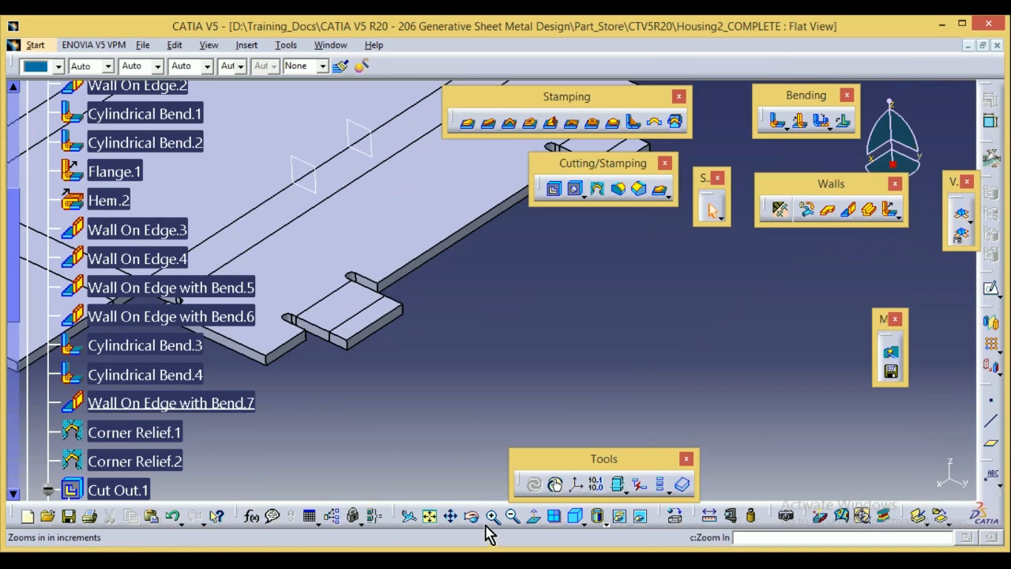
{"action": "left_click", "coordinate": [452, 517]}
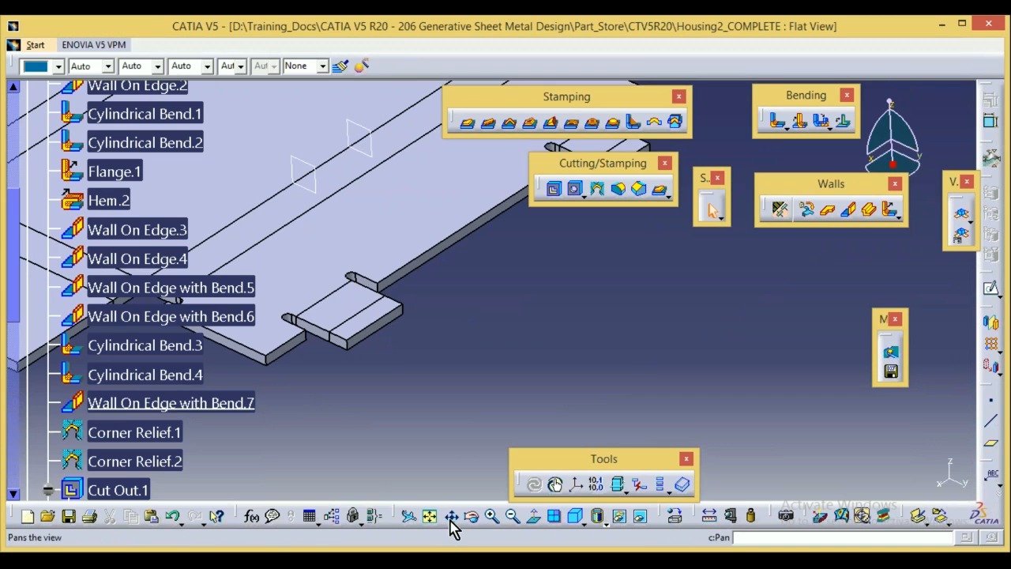
{"action": "left_click_drag", "start_coordinate": [430, 317], "coordinate": [752, 361]}
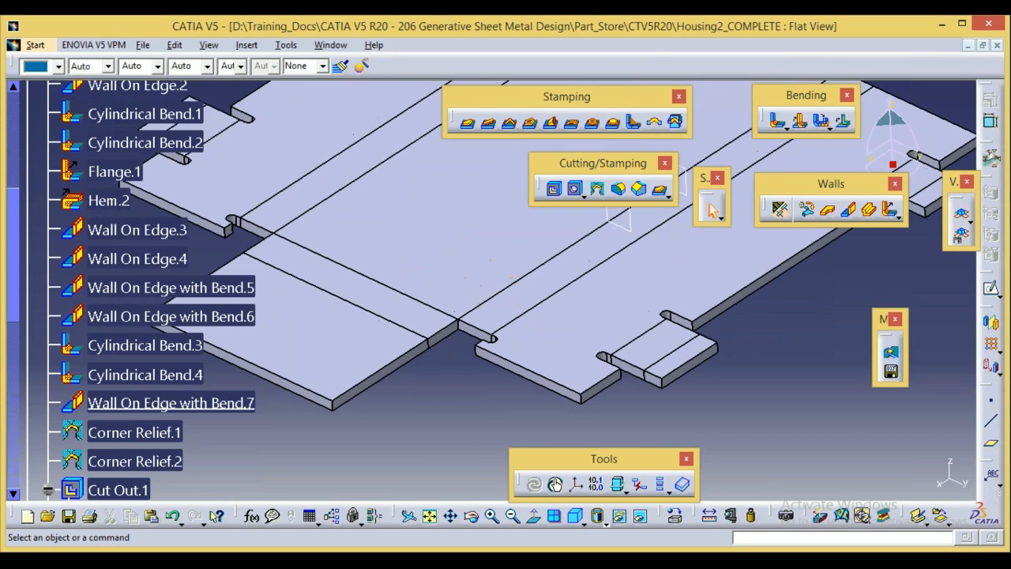
{"action": "right_click", "coordinate": [168, 432]}
{"action": "left_click", "coordinate": [292, 234]}
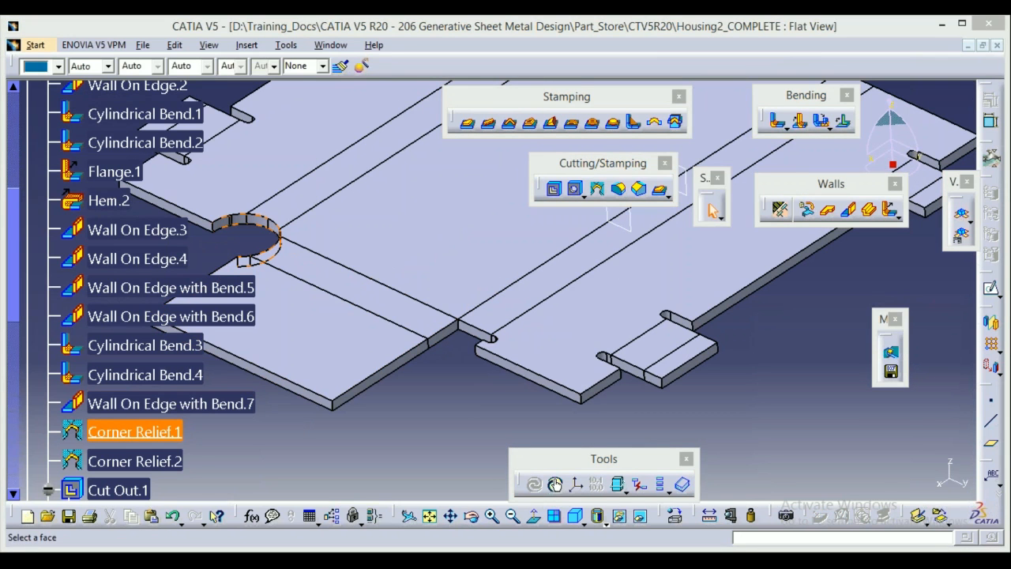
Inspect Corner Relief.1's type, supporting faces and radius in the flat view, and cancel its definition.
{"action": "left_click", "coordinate": [450, 518]}
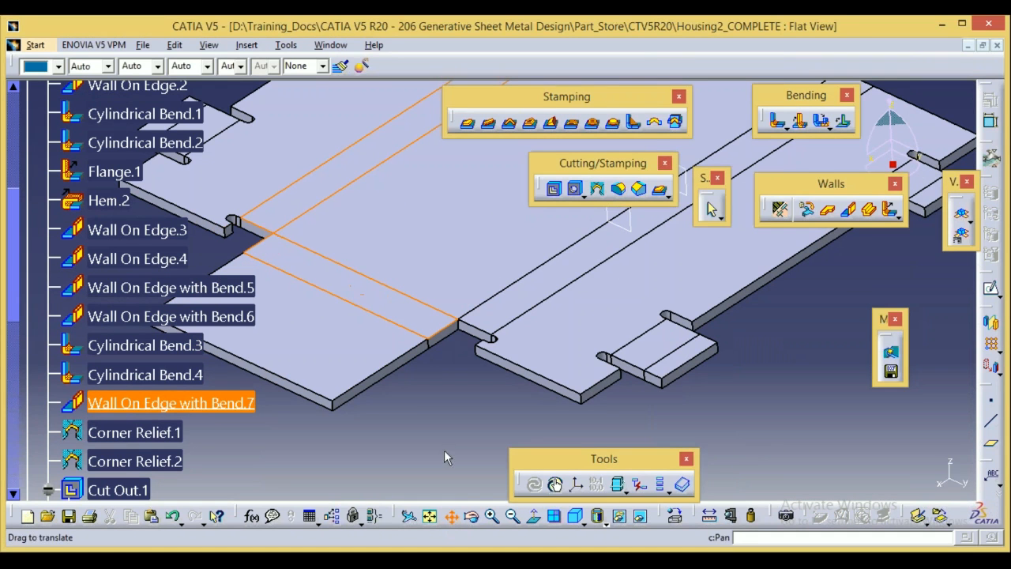
{"action": "left_click_drag", "start_coordinate": [460, 453], "coordinate": [528, 428]}
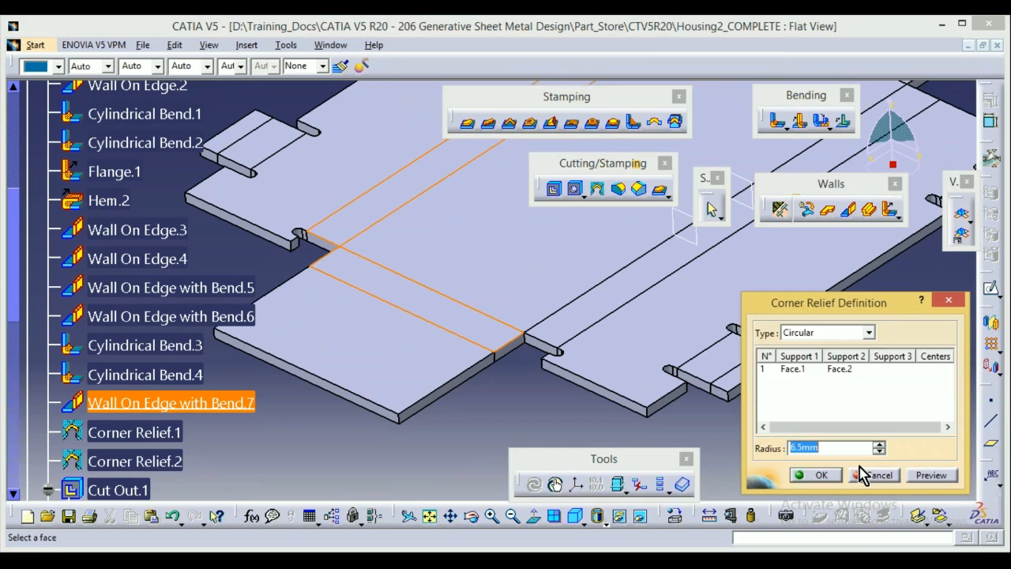
{"action": "left_click", "coordinate": [865, 475]}
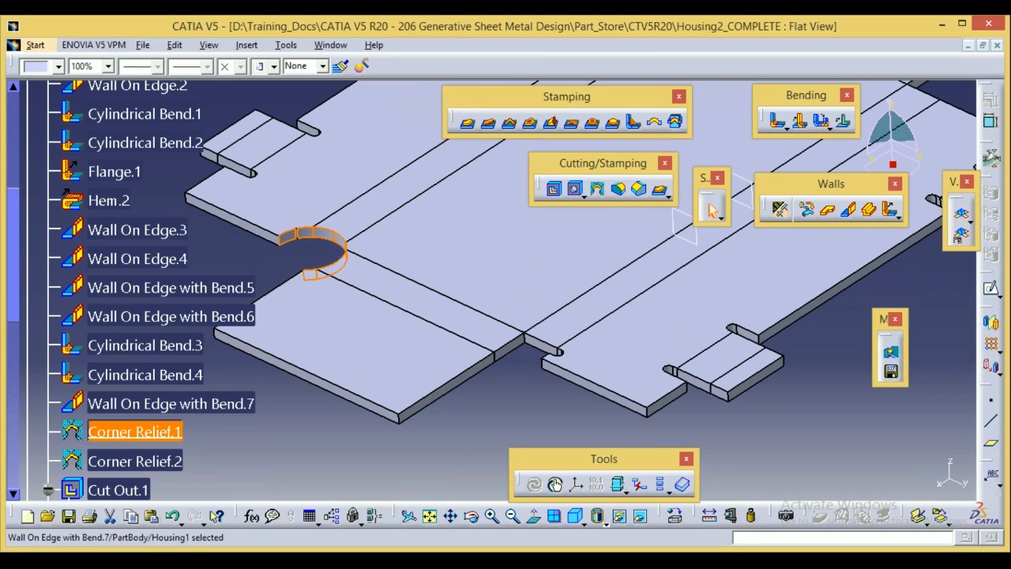
Advance the in-work object from Wall On Edge with Bend.7 through Corner Relief.1 to Corner Relief.2, and restore the folded 3D view.
{"action": "right_click", "coordinate": [198, 403]}
{"action": "left_click", "coordinate": [252, 205]}
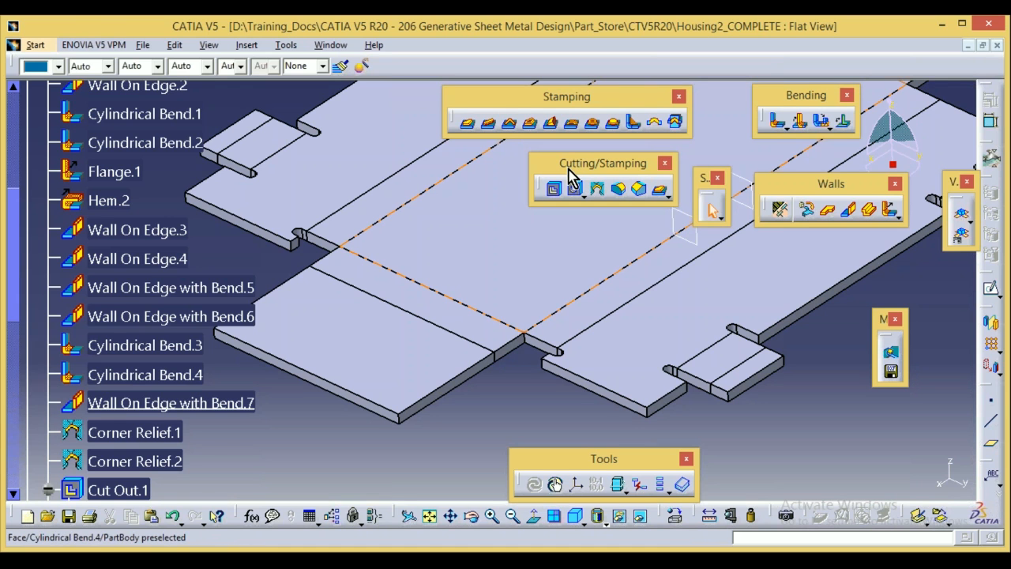
{"action": "left_click", "coordinate": [134, 432]}
{"action": "left_click", "coordinate": [134, 461]}
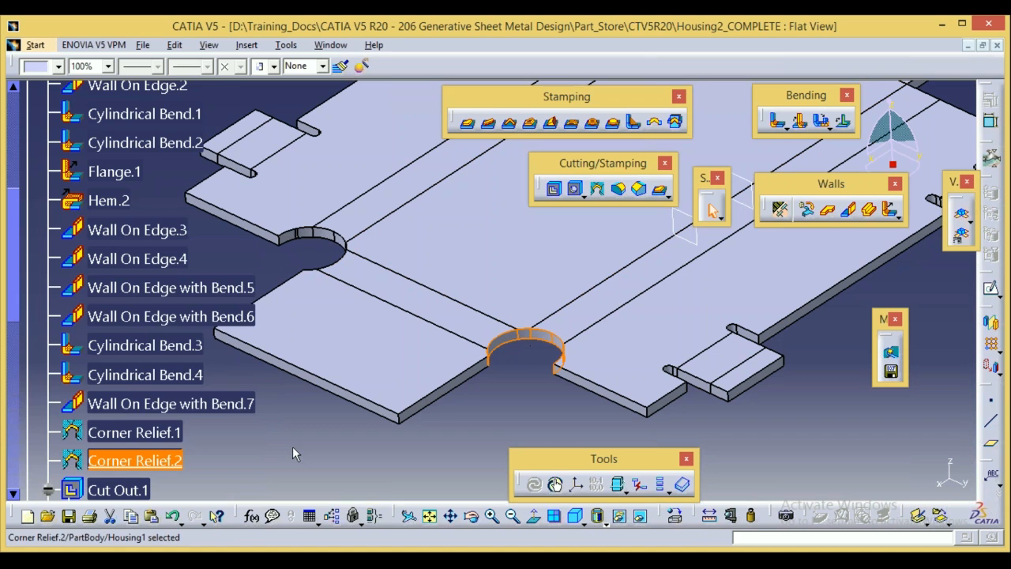
{"action": "left_click", "coordinate": [293, 455]}
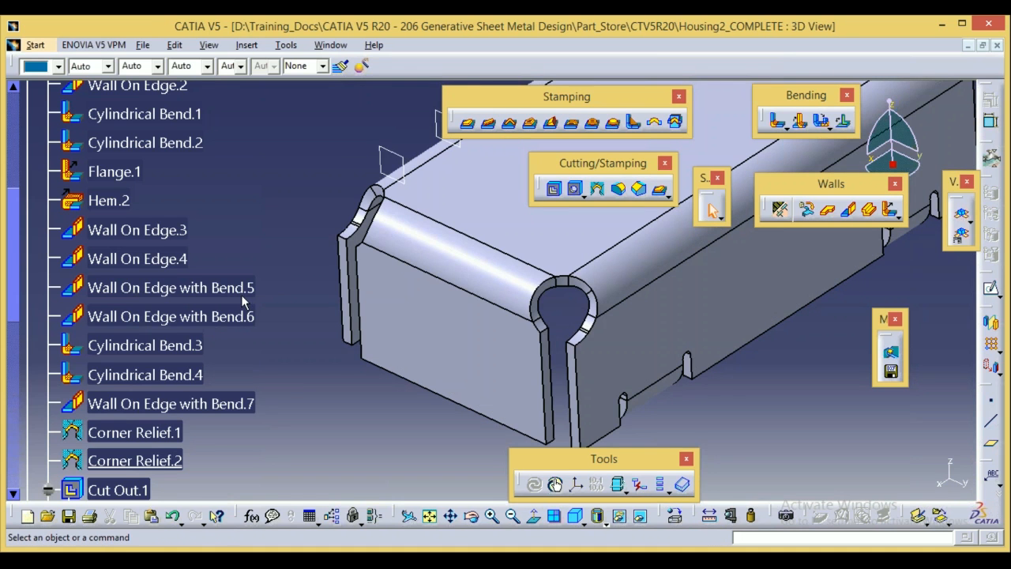
Look through the specification tree's features after Corner Relief.2, from Cut Out.1 to Rectangular pattern.2.
{"action": "left_click", "coordinate": [11, 495]}
{"action": "left_click", "coordinate": [12, 495]}
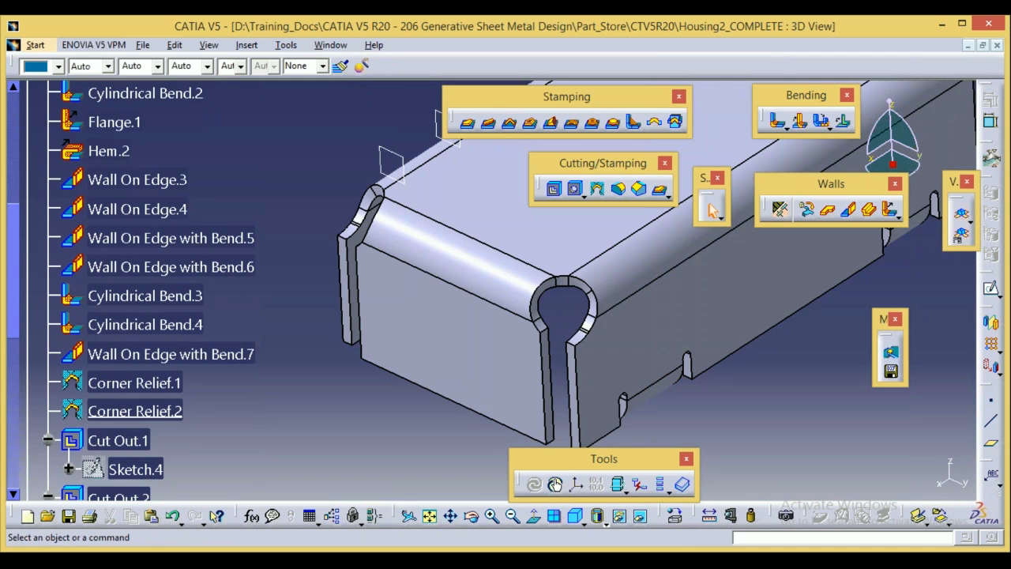
{"action": "left_click", "coordinate": [12, 495]}
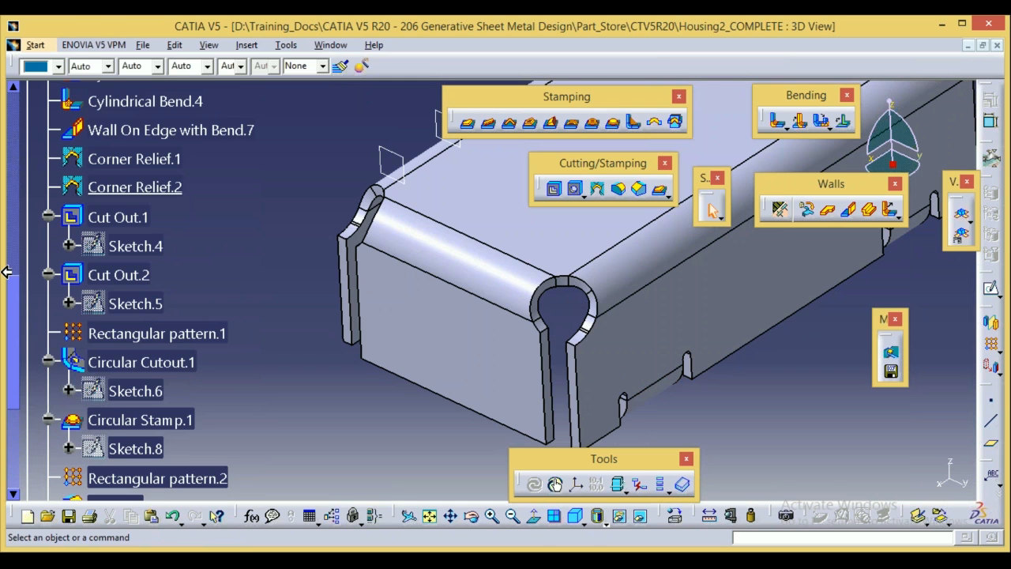
{"action": "left_click", "coordinate": [130, 188]}
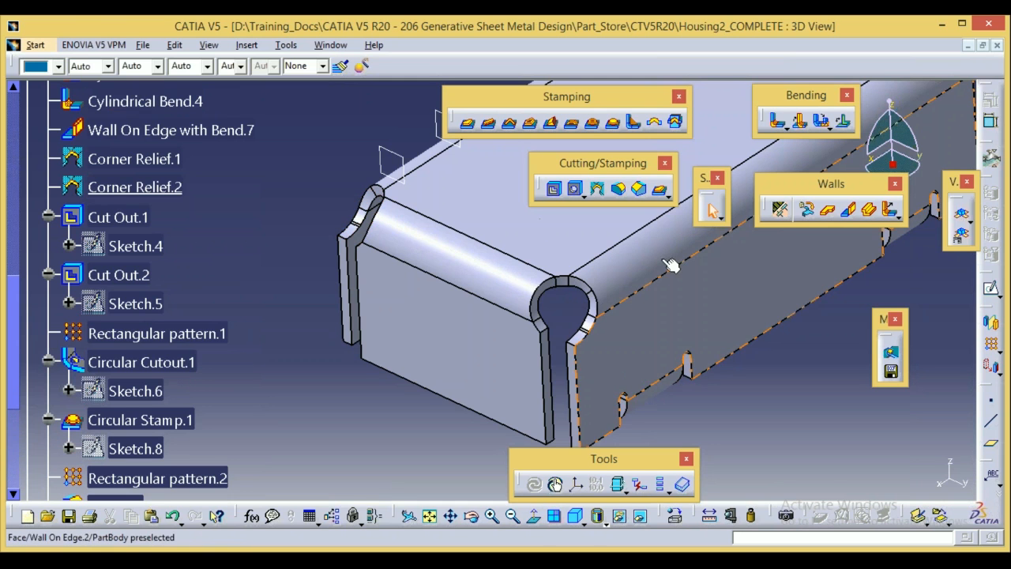
Switch the housing to the flat view and define Corner Relief.1 as the in-work object to examine the corner without Corner Relief.2.
{"action": "left_click", "coordinate": [962, 213]}
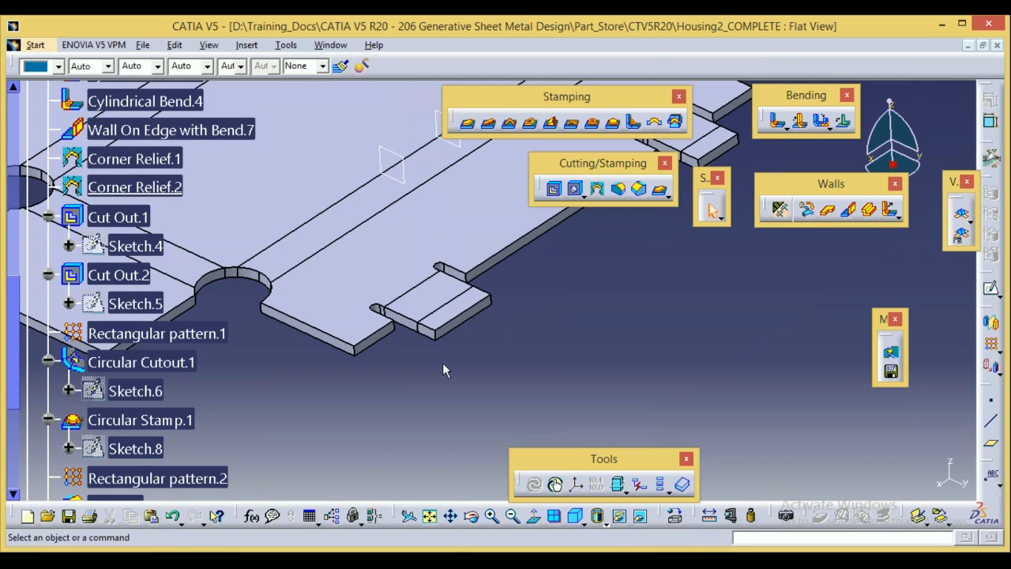
{"action": "left_click", "coordinate": [452, 516]}
{"action": "left_click_drag", "start_coordinate": [476, 401], "coordinate": [650, 420]}
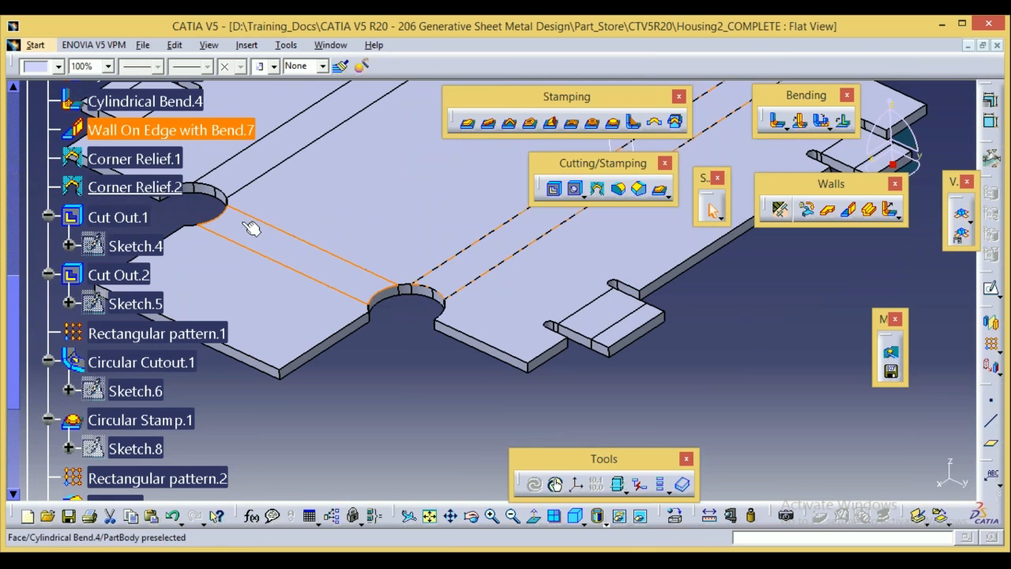
{"action": "right_click", "coordinate": [144, 163]}
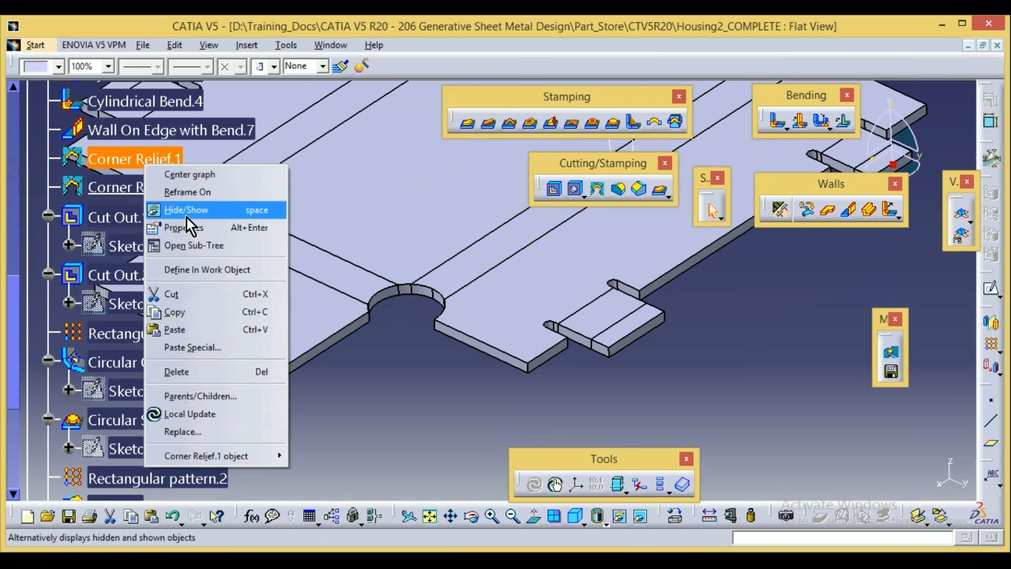
{"action": "left_click", "coordinate": [203, 267]}
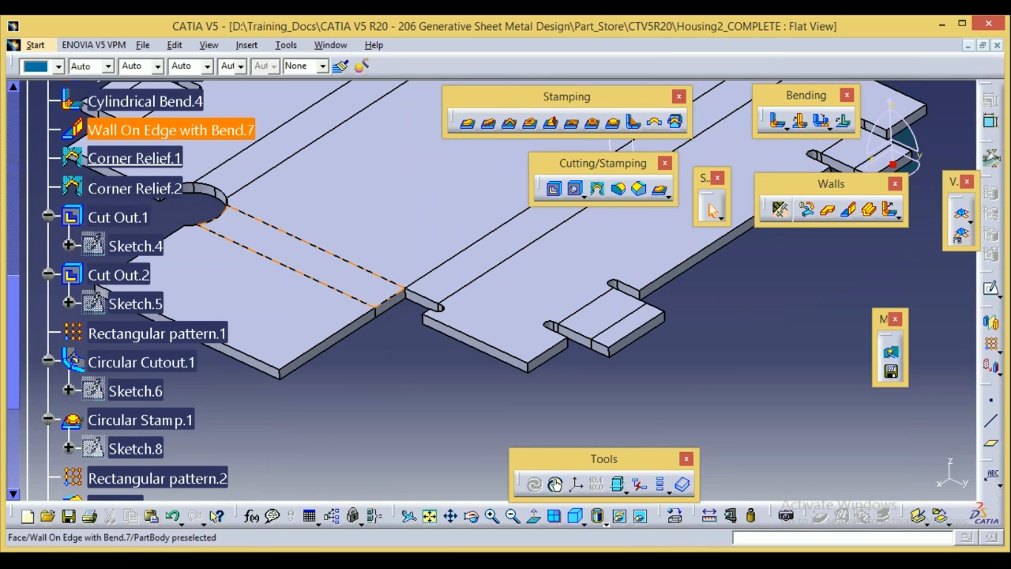
{"action": "left_click", "coordinate": [402, 281]}
{"action": "left_click", "coordinate": [570, 221]}
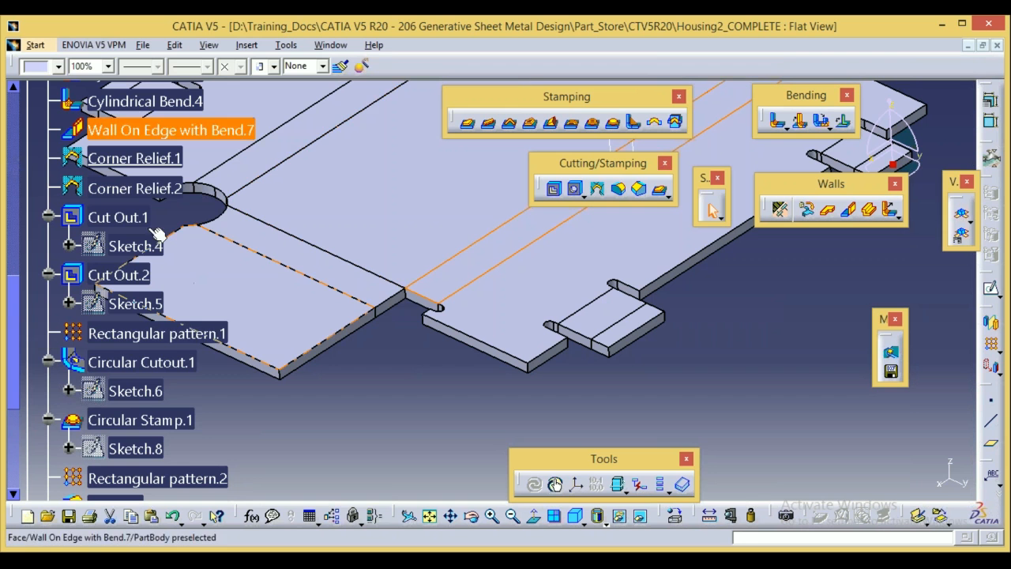
Advance the in-work object through Corner Relief.2 to Cut Out.1 and examine its cutout in the side wall's flat pattern.
{"action": "right_click", "coordinate": [122, 181]}
{"action": "left_click", "coordinate": [162, 288]}
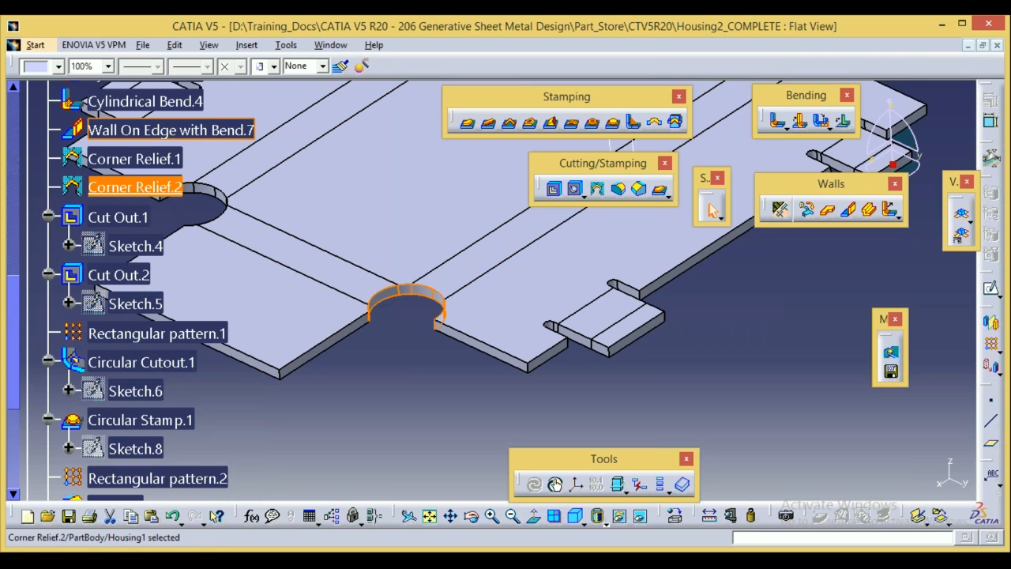
{"action": "right_click", "coordinate": [115, 219]}
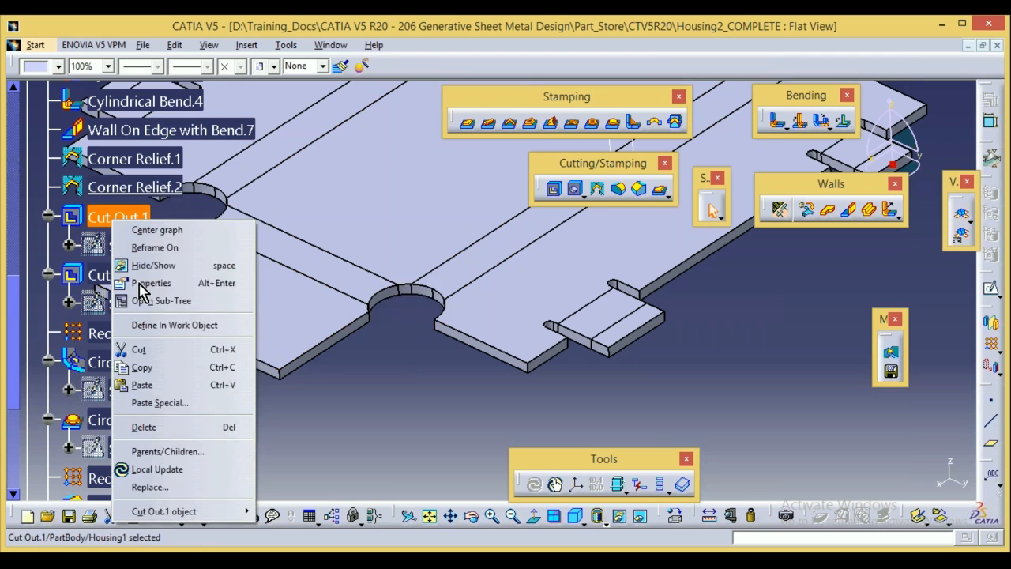
{"action": "left_click", "coordinate": [166, 325]}
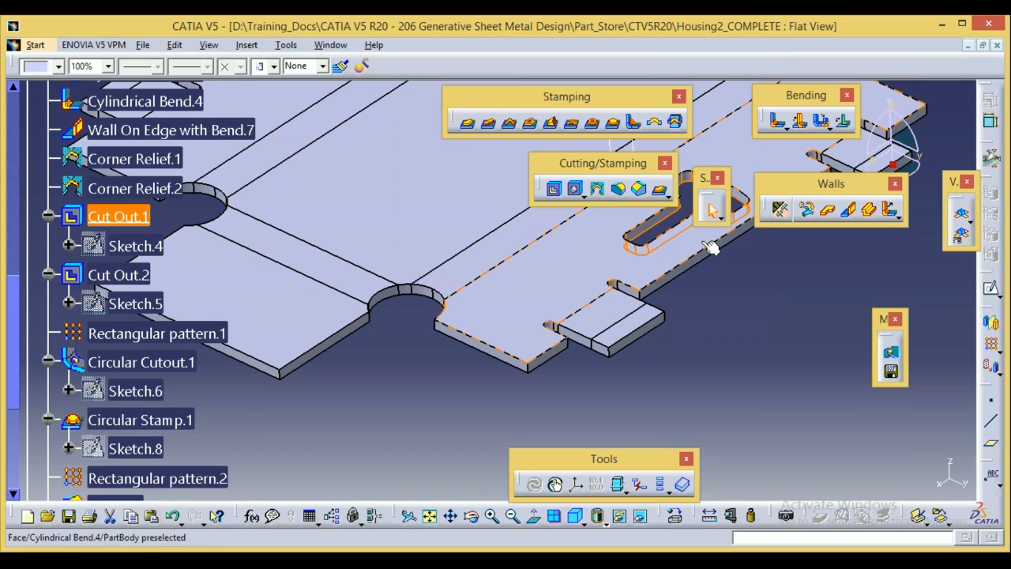
{"action": "left_click", "coordinate": [453, 517]}
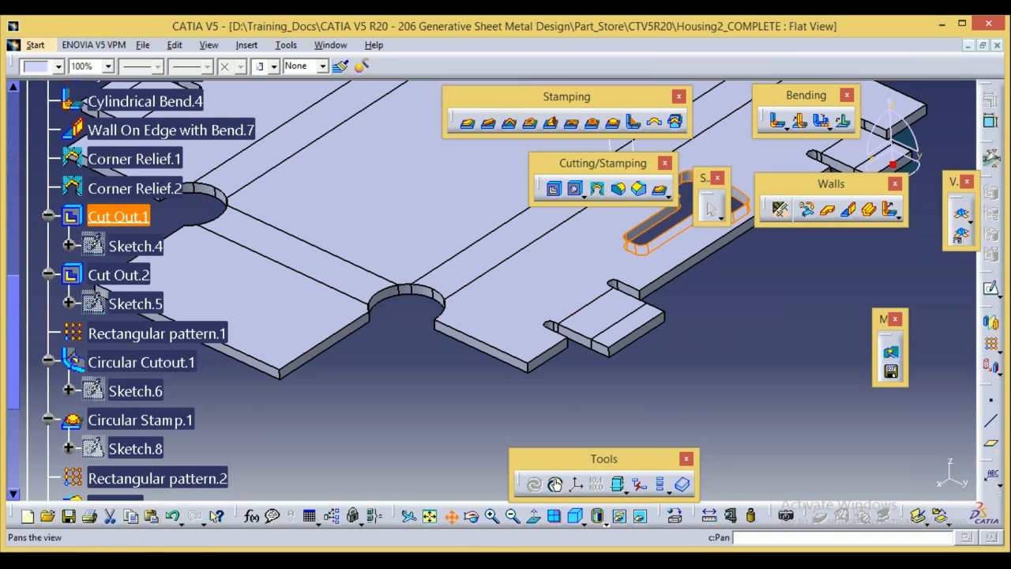
{"action": "left_click_drag", "start_coordinate": [555, 399], "coordinate": [358, 486]}
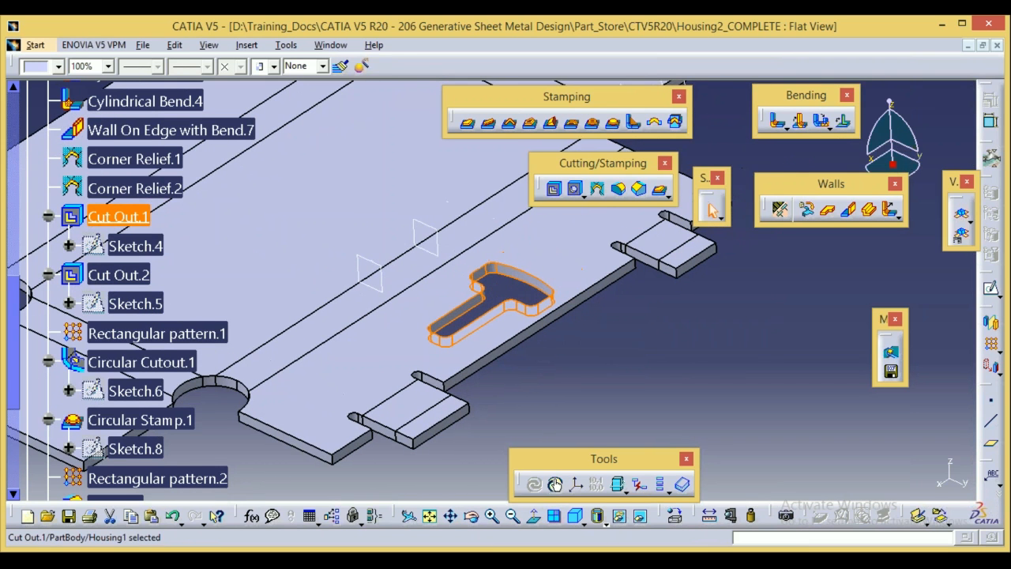
{"action": "left_click", "coordinate": [588, 368]}
Open Cut Out.1's Sketch.4 in the flat view, exit it, and restore the folded 3D view.
{"action": "left_click", "coordinate": [136, 246]}
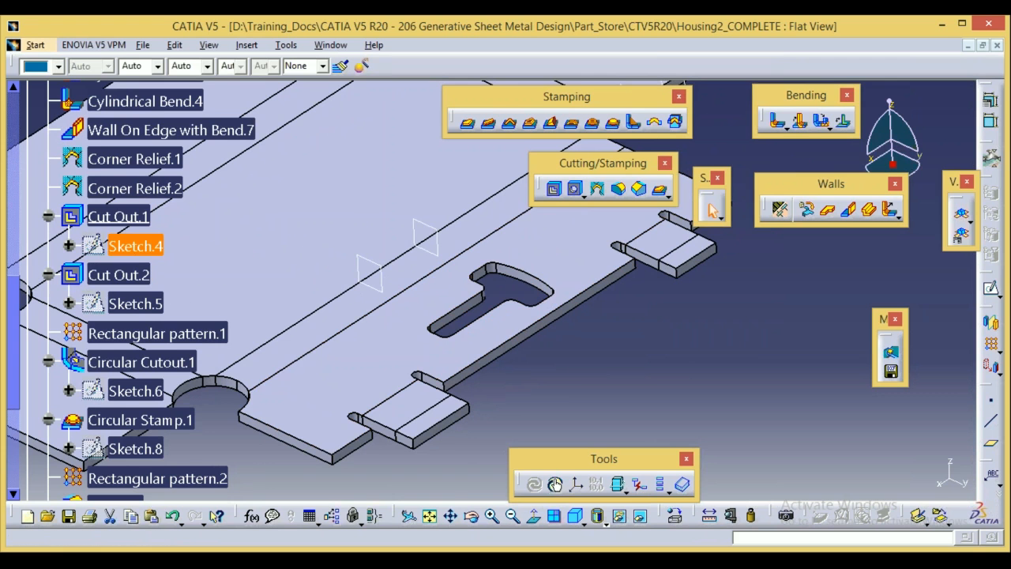
{"action": "double_click", "coordinate": [135, 245]}
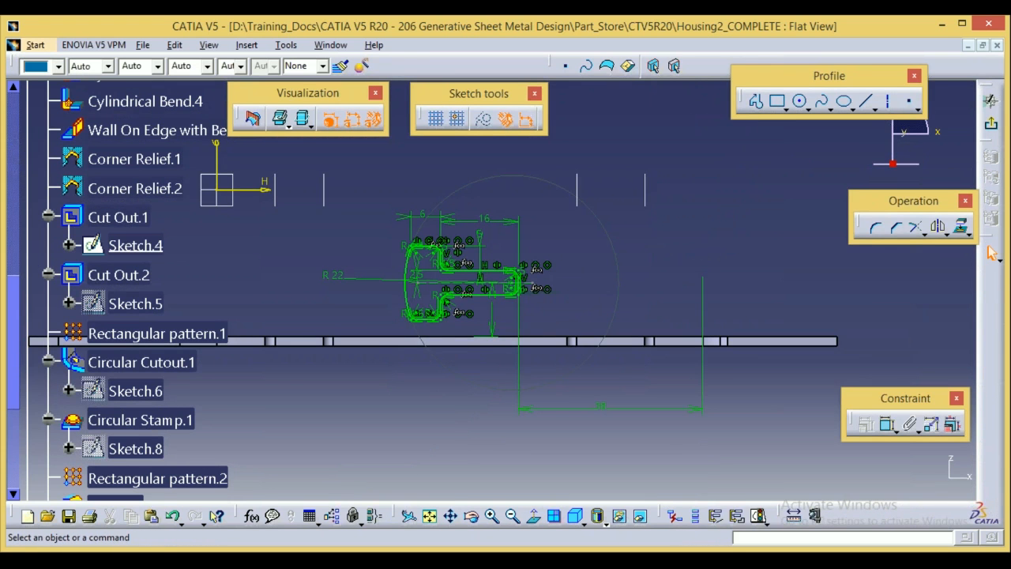
{"action": "left_click", "coordinate": [990, 251]}
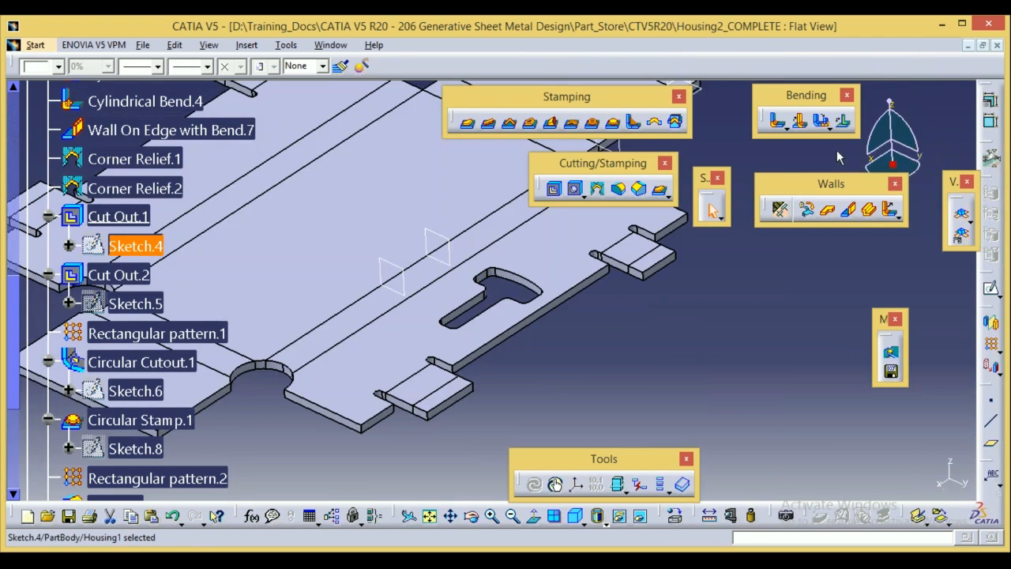
{"action": "left_click", "coordinate": [960, 215]}
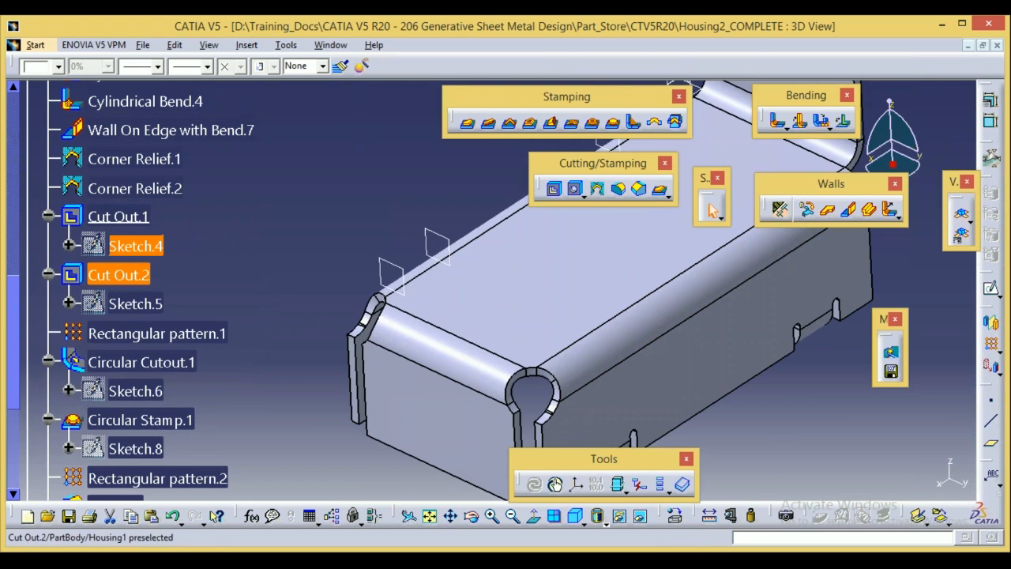
Examine Sketch.4's profile, constraints and dimensions against the folded housing from the reversed viewing side, and exit the sketch.
{"action": "double_click", "coordinate": [135, 246]}
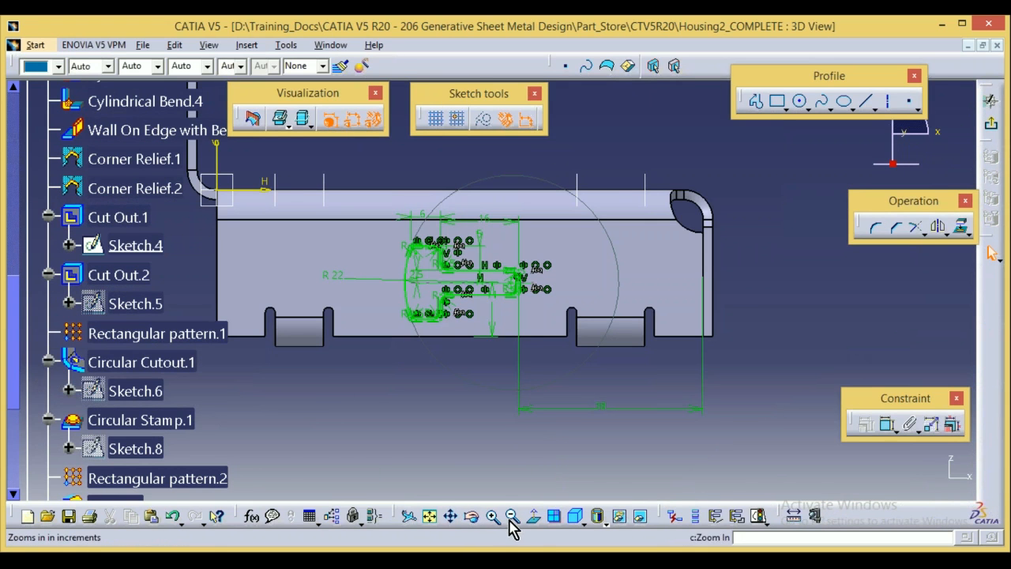
{"action": "left_click", "coordinate": [535, 517]}
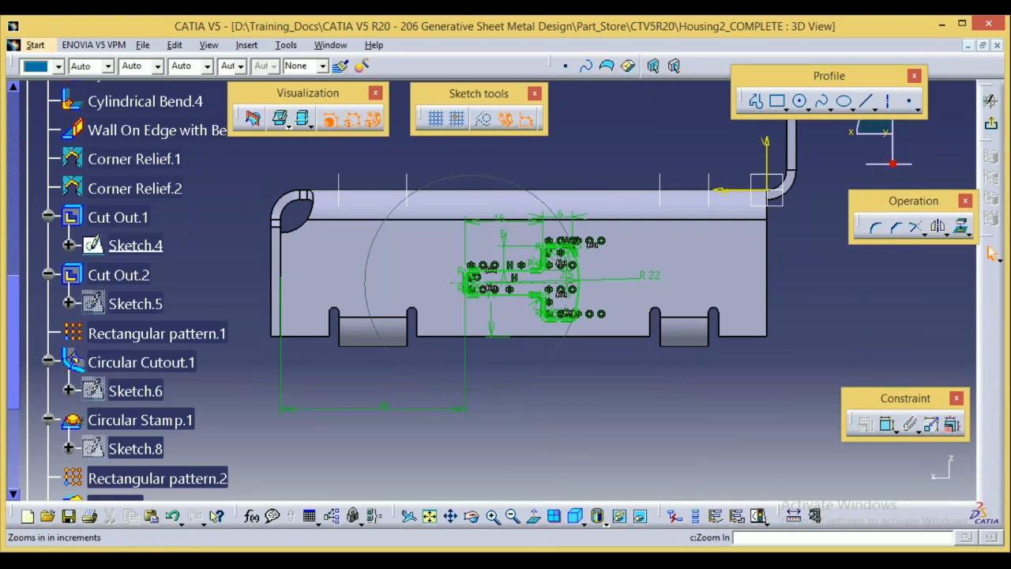
{"action": "left_click", "coordinate": [492, 517]}
{"action": "left_click", "coordinate": [491, 517]}
{"action": "left_click", "coordinate": [491, 517]}
{"action": "left_click", "coordinate": [492, 517]}
{"action": "left_click", "coordinate": [492, 517]}
{"action": "left_click", "coordinate": [492, 516]}
{"action": "left_click", "coordinate": [492, 517]}
{"action": "left_click", "coordinate": [492, 516]}
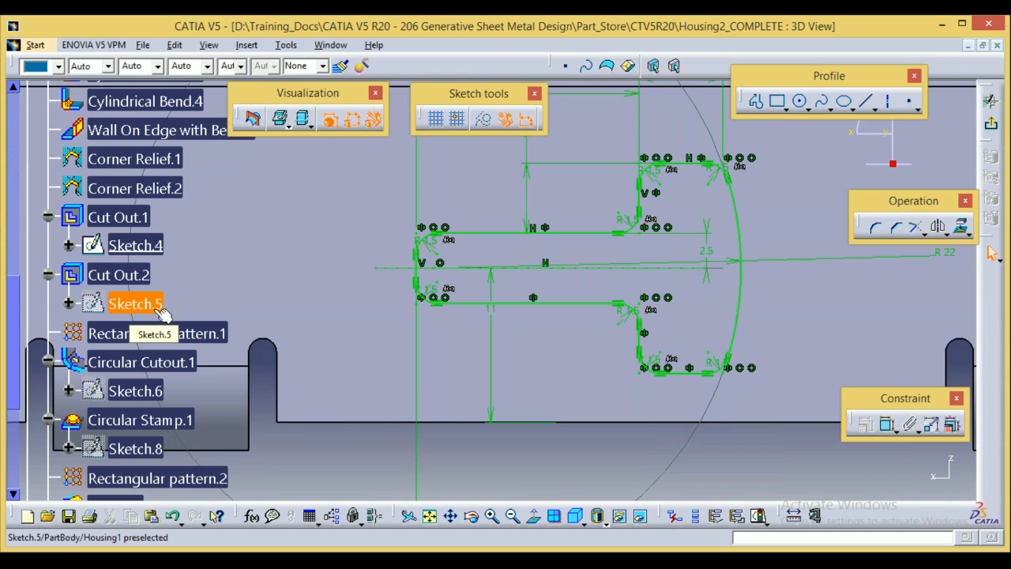
{"action": "left_click", "coordinate": [430, 516]}
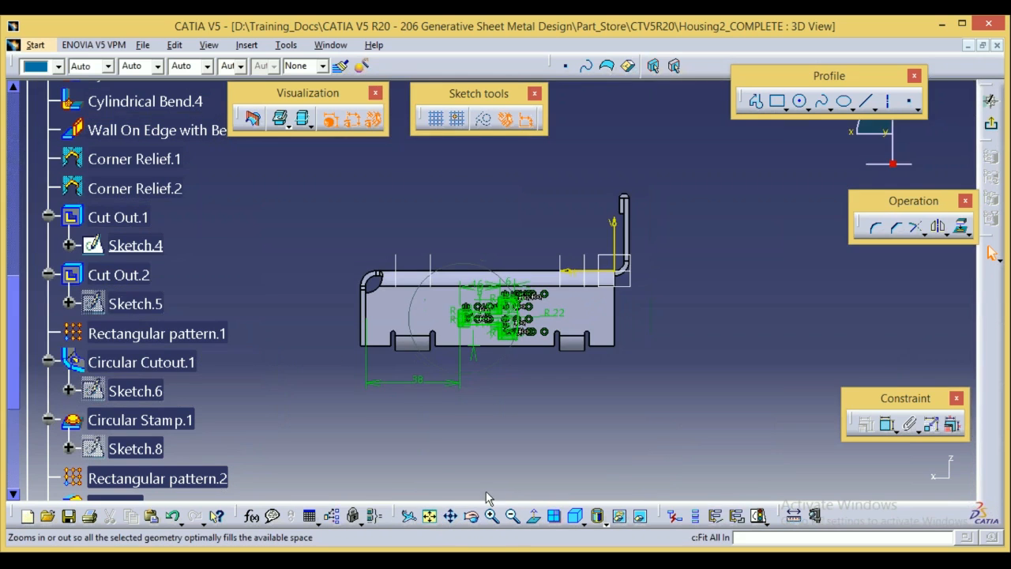
{"action": "left_click", "coordinate": [472, 516]}
{"action": "left_click_drag", "start_coordinate": [307, 227], "coordinate": [693, 322]}
{"action": "left_click", "coordinate": [992, 253]}
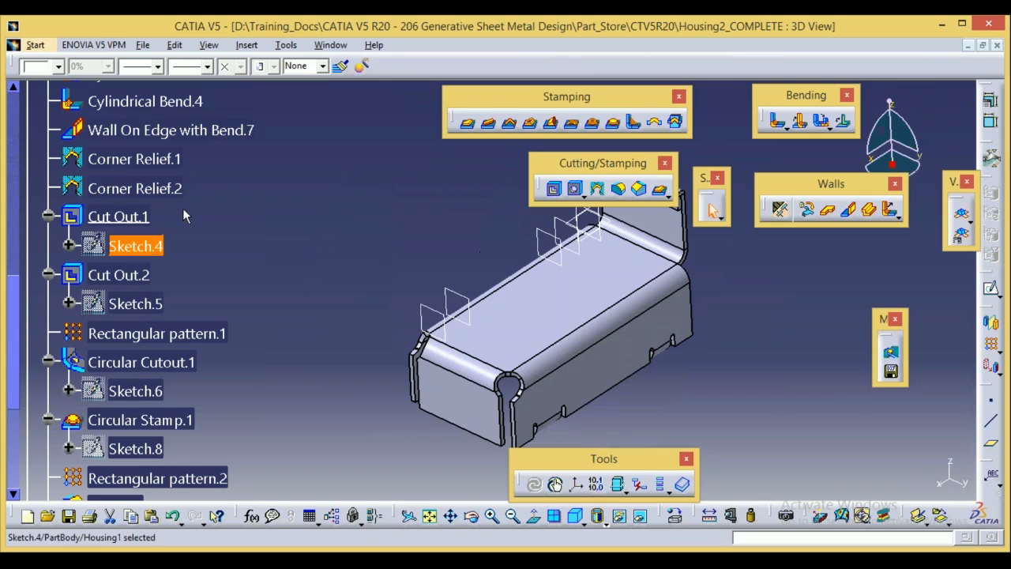
Define Cut Out.2 as the in-work object and open its Sketch.5 to review the slot's dimensions and the predefined profile shapes.
{"action": "left_click", "coordinate": [118, 275]}
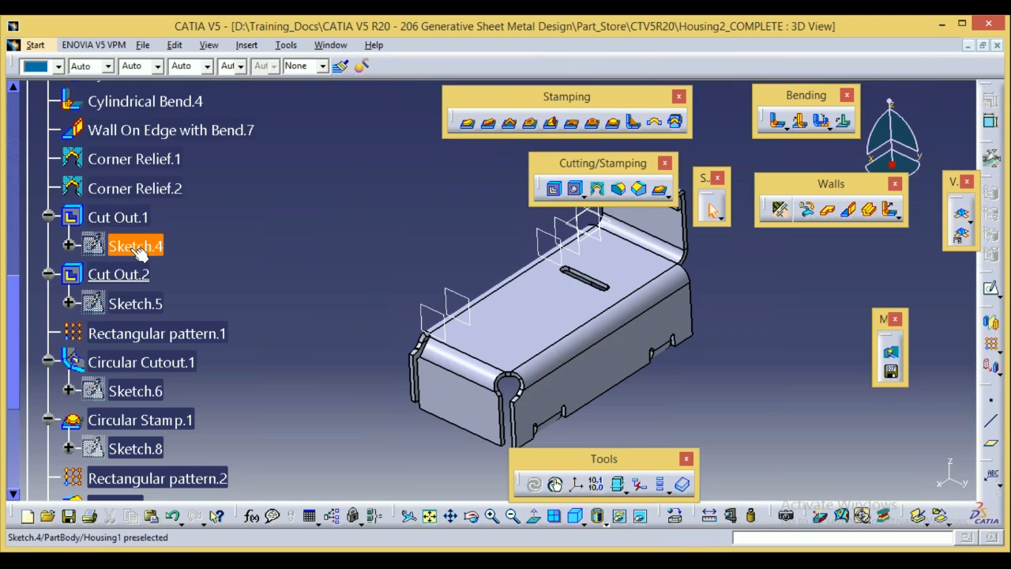
{"action": "left_click", "coordinate": [136, 304]}
{"action": "double_click", "coordinate": [135, 305]}
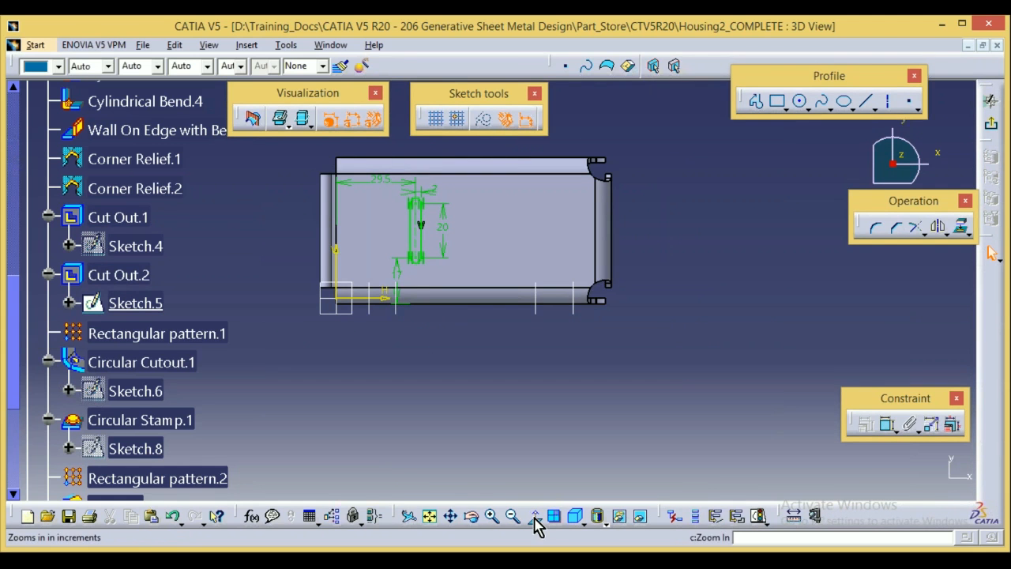
{"action": "left_click", "coordinate": [491, 516]}
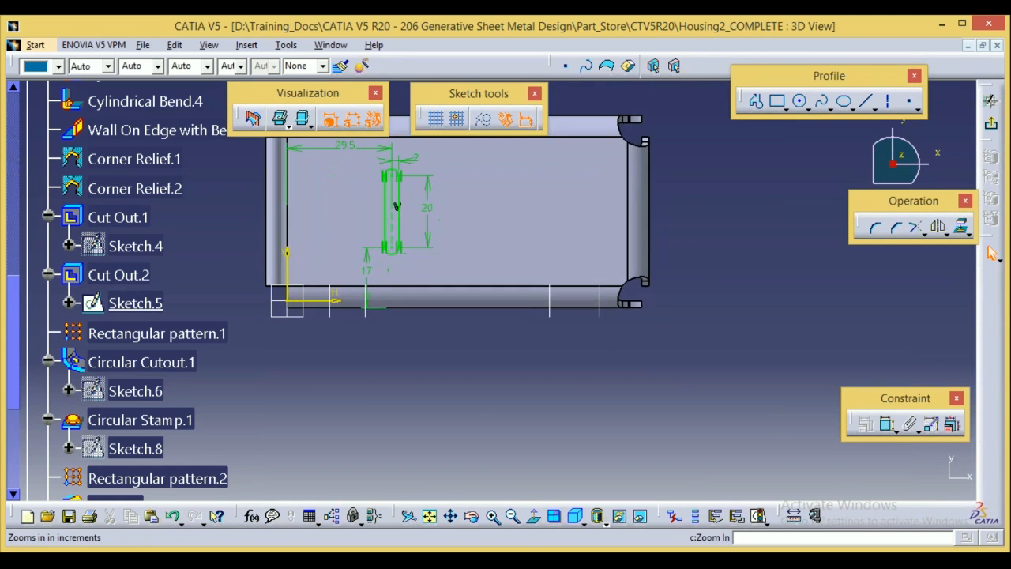
{"action": "left_click", "coordinate": [492, 516]}
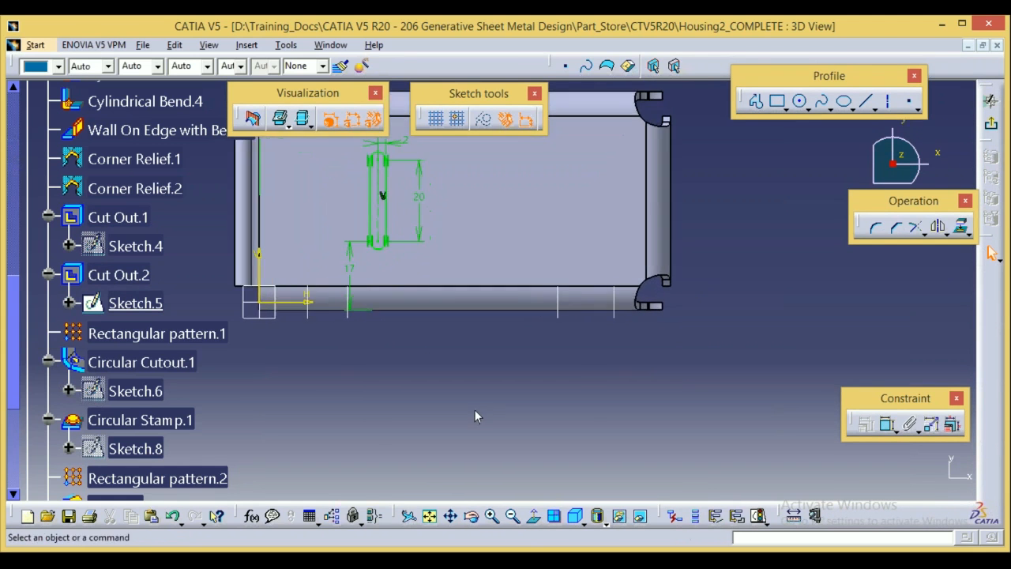
{"action": "left_click", "coordinate": [451, 516]}
{"action": "left_click_drag", "start_coordinate": [514, 384], "coordinate": [531, 433]}
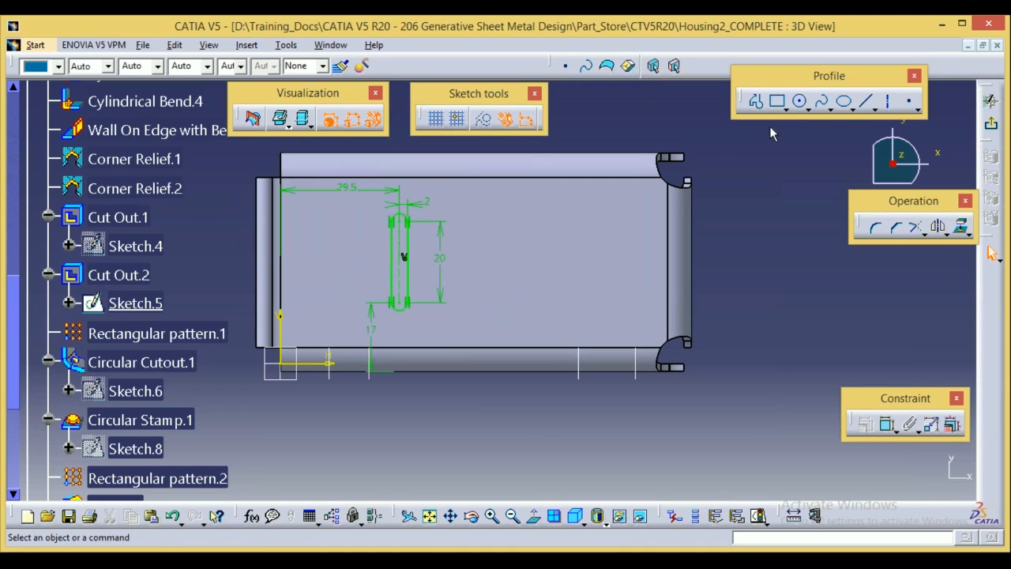
{"action": "left_click", "coordinate": [786, 109]}
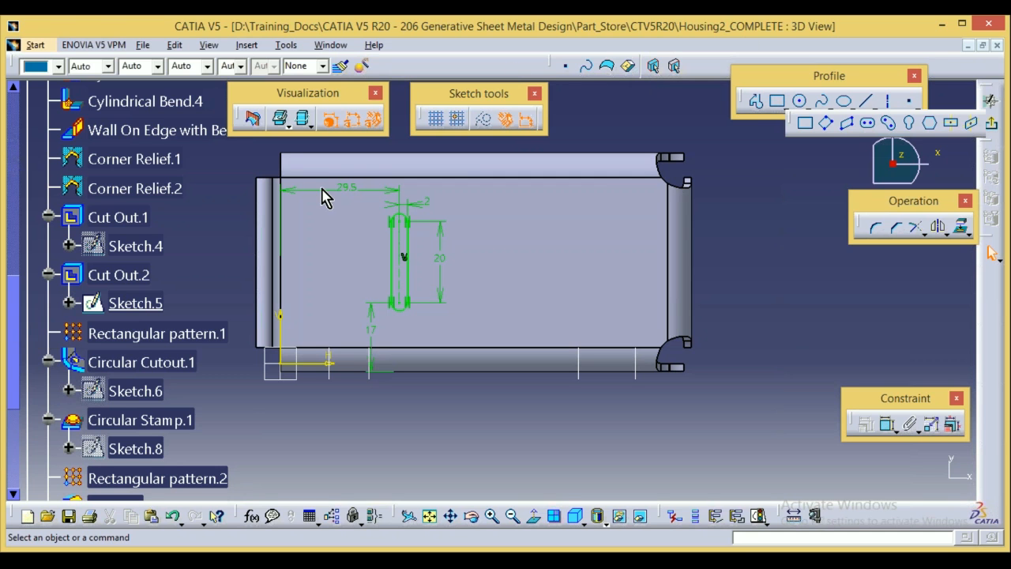
Reposition the 29.5, 2 and 17 dimension labels in Sketch.5 farther from the slot so they read clearly.
{"action": "left_click", "coordinate": [349, 190]}
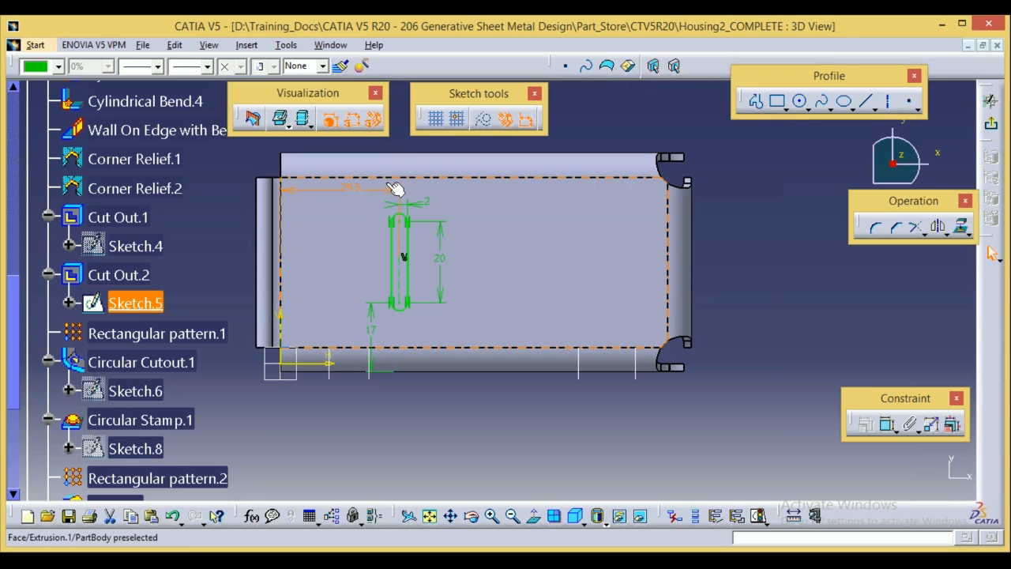
{"action": "left_click_drag", "start_coordinate": [395, 190], "coordinate": [395, 141]}
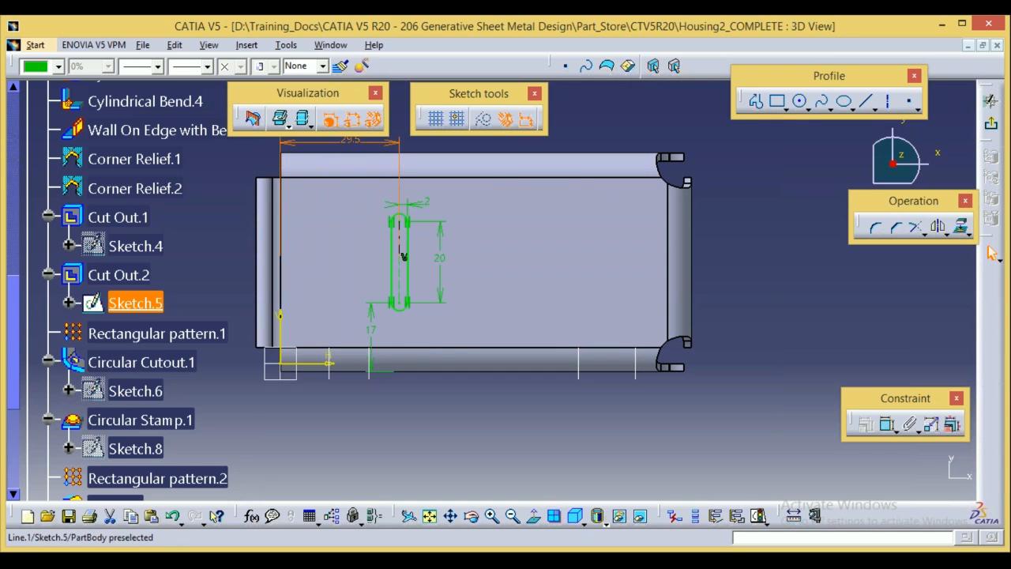
{"action": "left_click", "coordinate": [428, 208]}
{"action": "left_click_drag", "start_coordinate": [427, 208], "coordinate": [450, 160]}
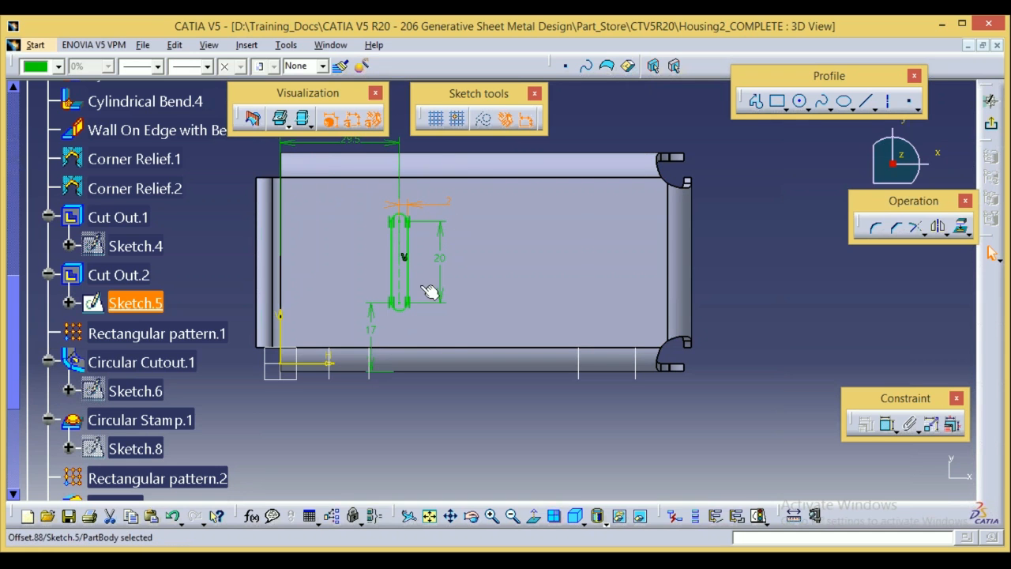
{"action": "left_click", "coordinate": [373, 338]}
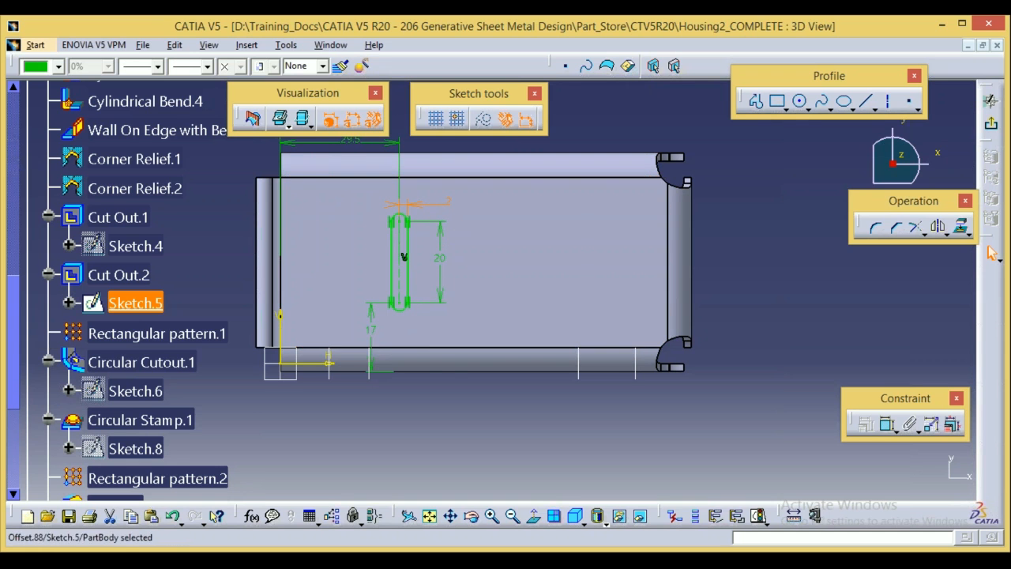
{"action": "left_click", "coordinate": [384, 414]}
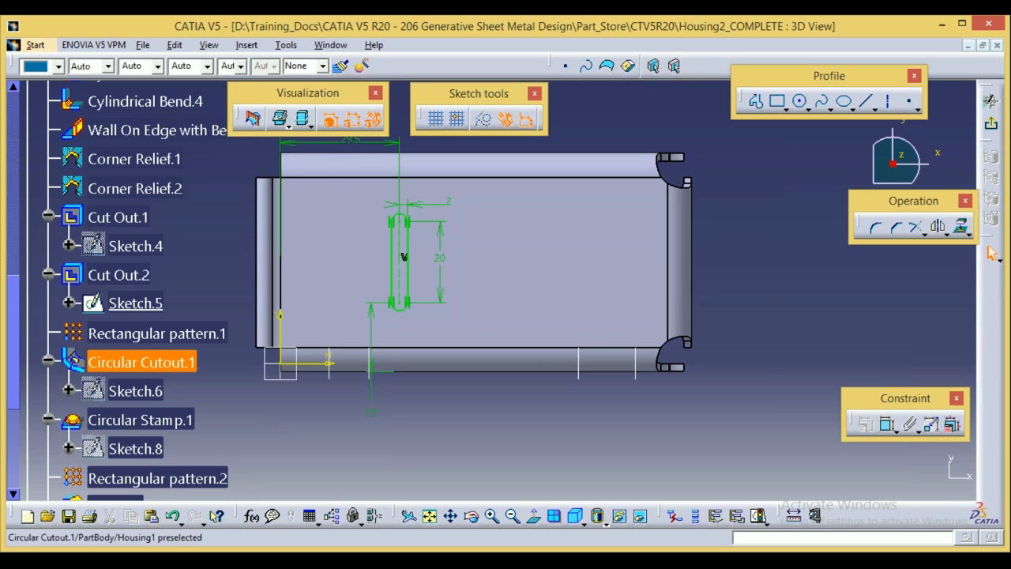
Exit Sketch.5, define Rectangular pattern.1 as the in-work object, and review its pattern definition without changing it.
{"action": "right_click", "coordinate": [162, 335]}
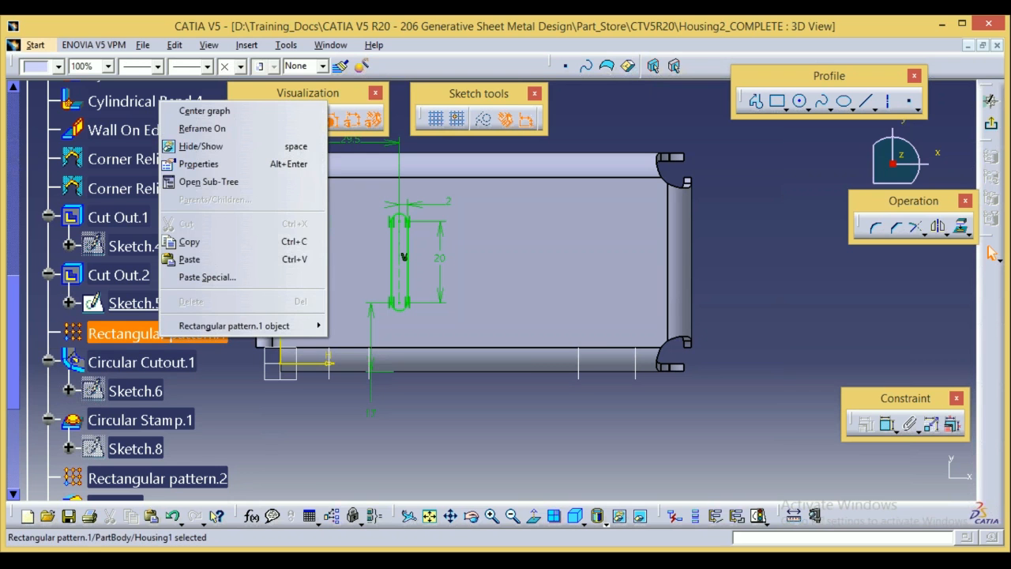
{"action": "left_click", "coordinate": [302, 463]}
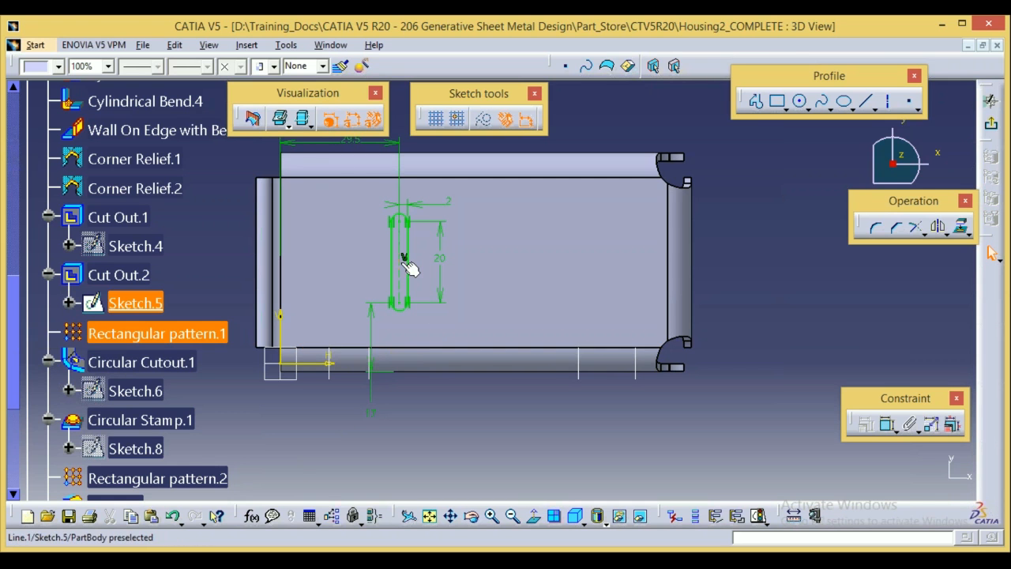
{"action": "right_click", "coordinate": [148, 287]}
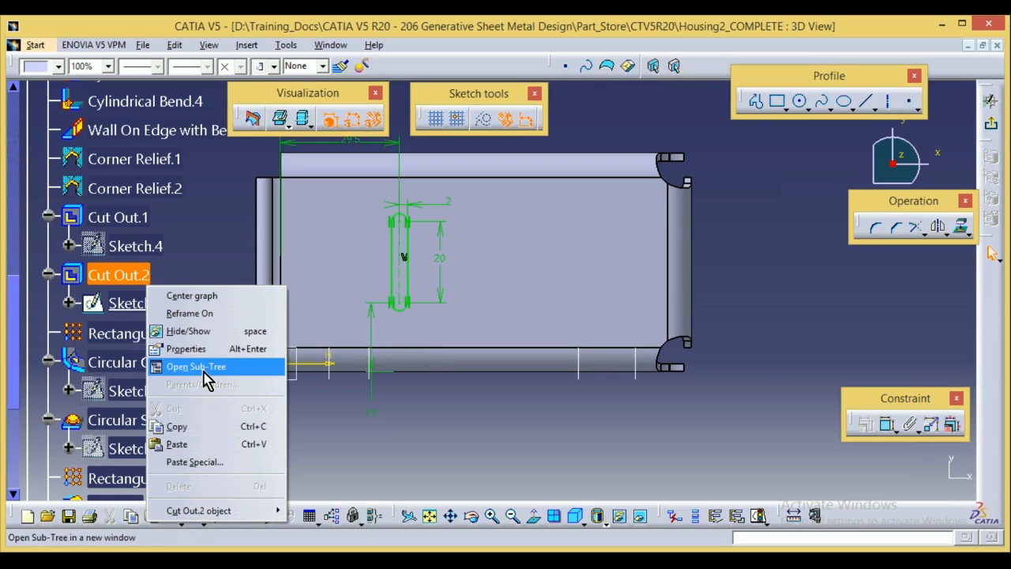
{"action": "left_click", "coordinate": [995, 127]}
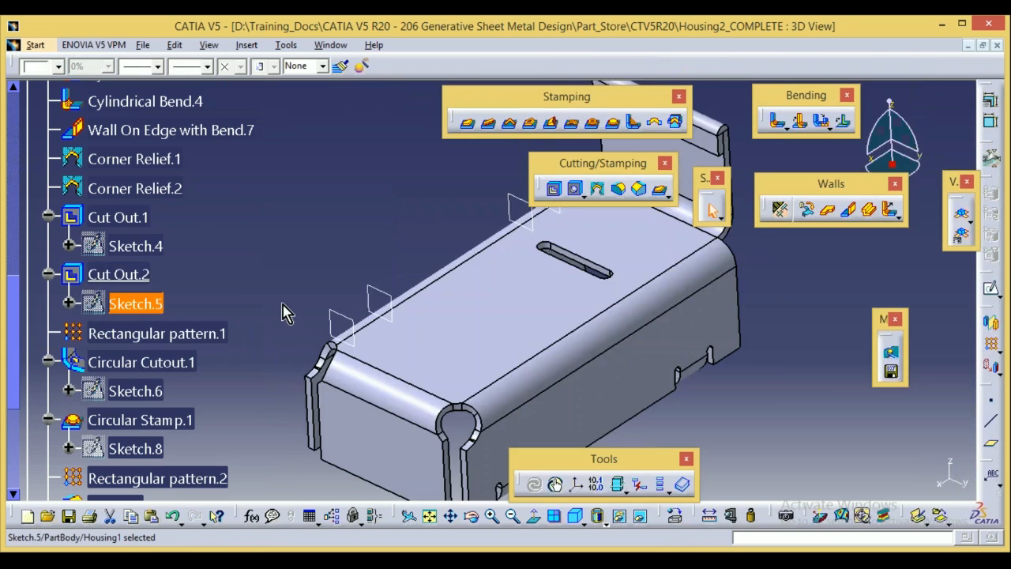
{"action": "right_click", "coordinate": [142, 336]}
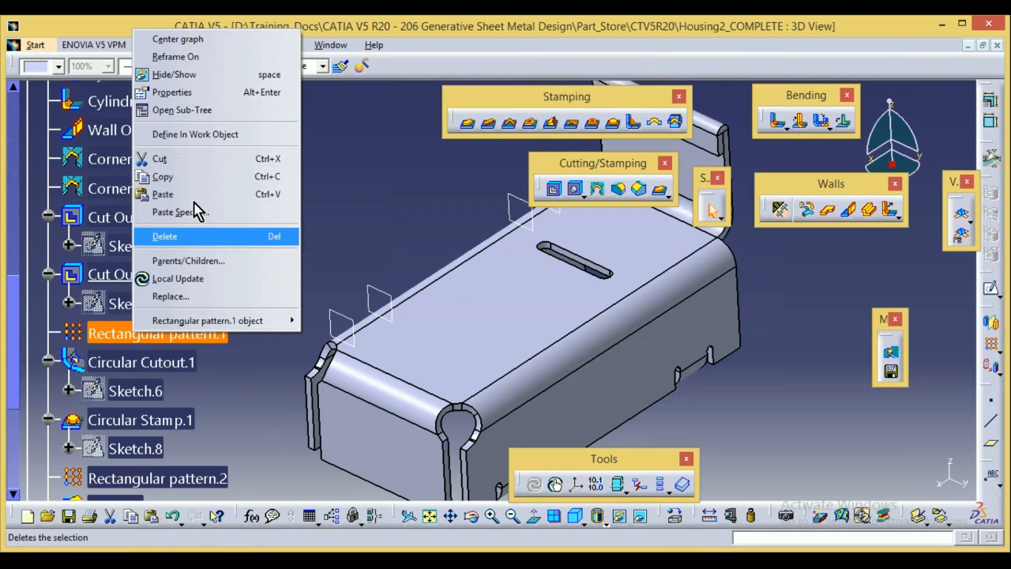
{"action": "left_click", "coordinate": [201, 135]}
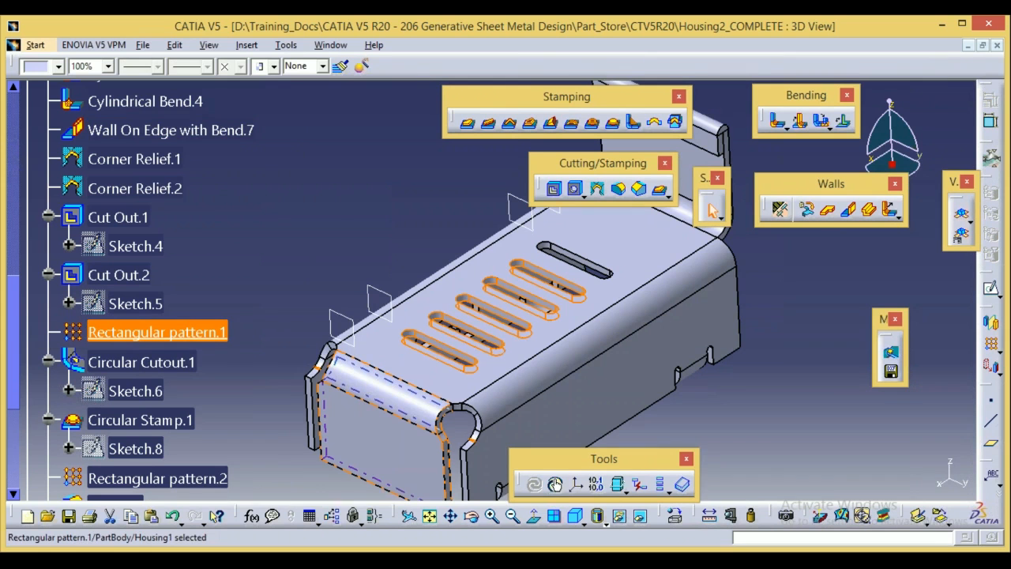
{"action": "double_click", "coordinate": [139, 336]}
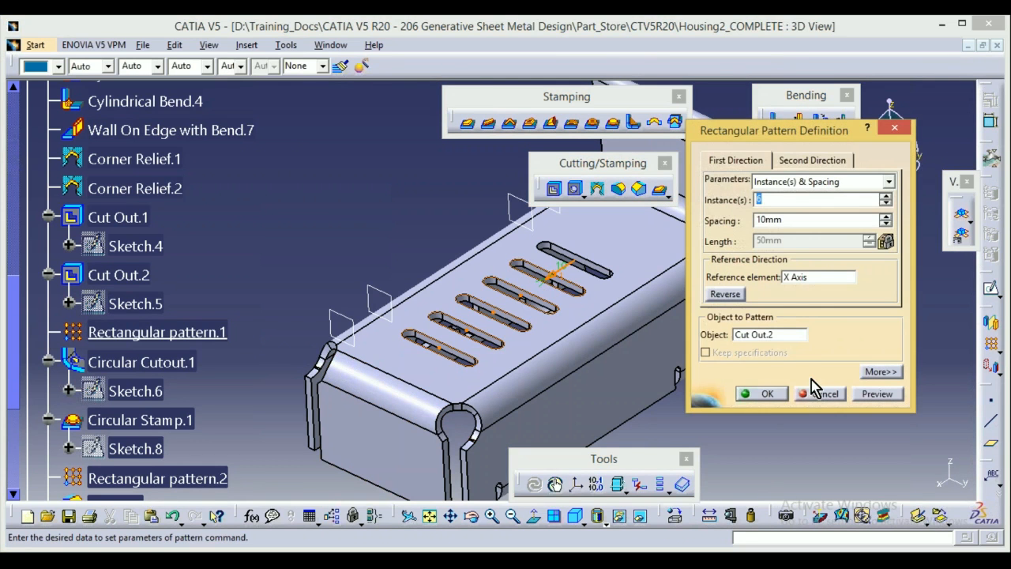
{"action": "left_click", "coordinate": [821, 394]}
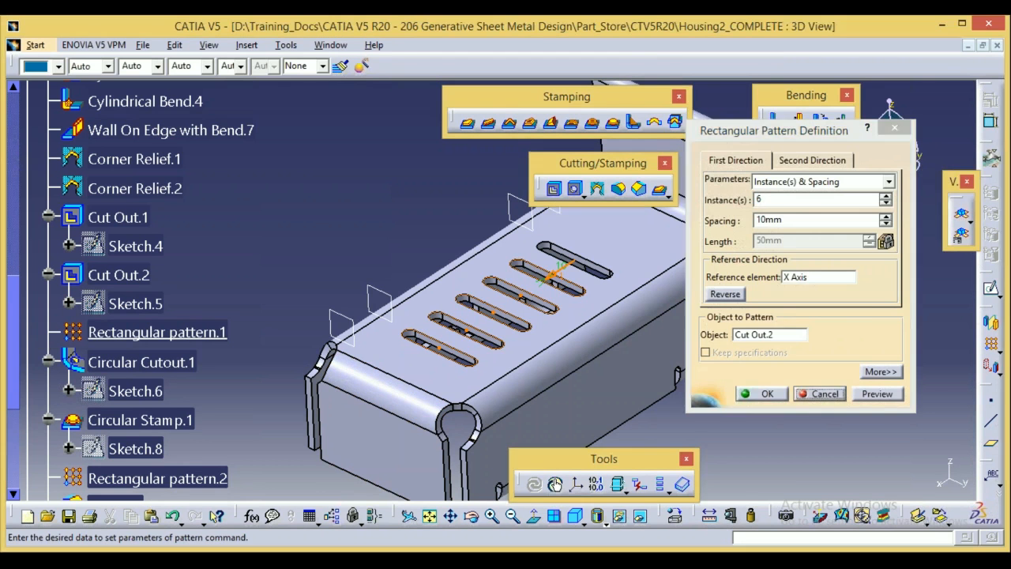
Reopen Sketch.5 to review all the slot's dimensions, collapse the Cut Out.1 and Cut Out.2 branches, and exit the sketch.
{"action": "double_click", "coordinate": [139, 302]}
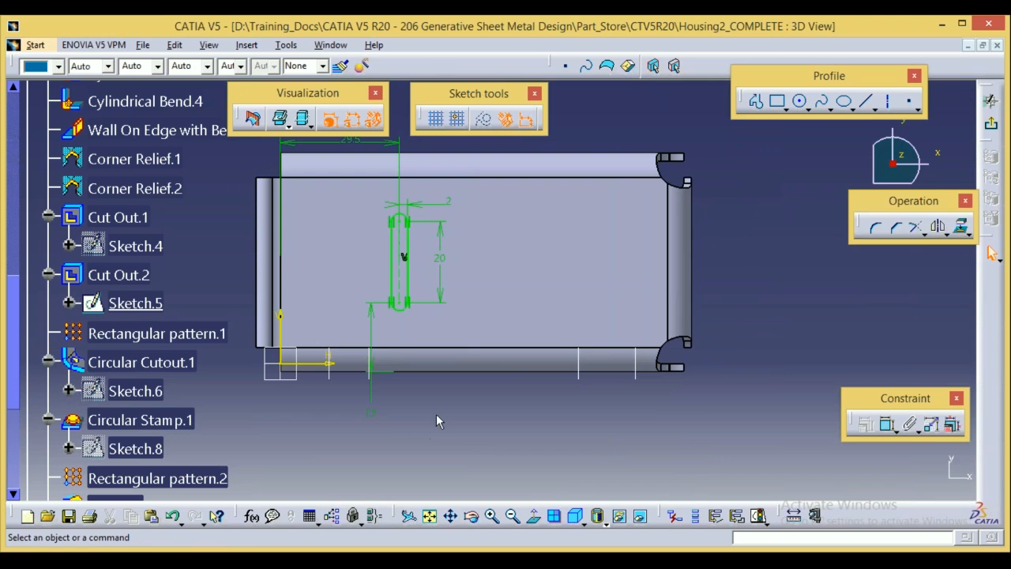
{"action": "left_click", "coordinate": [450, 516]}
{"action": "left_click_drag", "start_coordinate": [488, 424], "coordinate": [504, 451]}
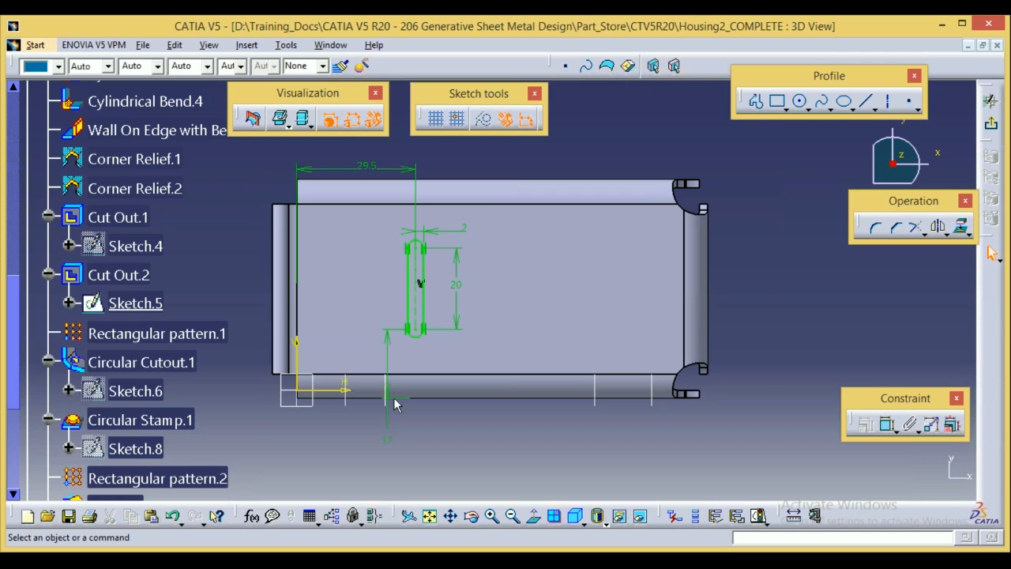
{"action": "left_click", "coordinate": [48, 274]}
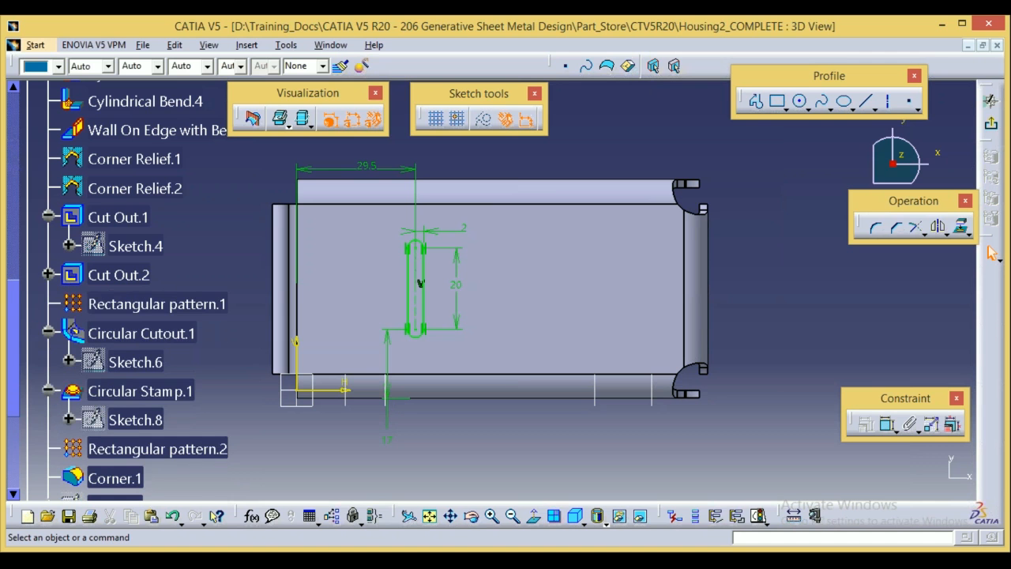
{"action": "left_click", "coordinate": [48, 217]}
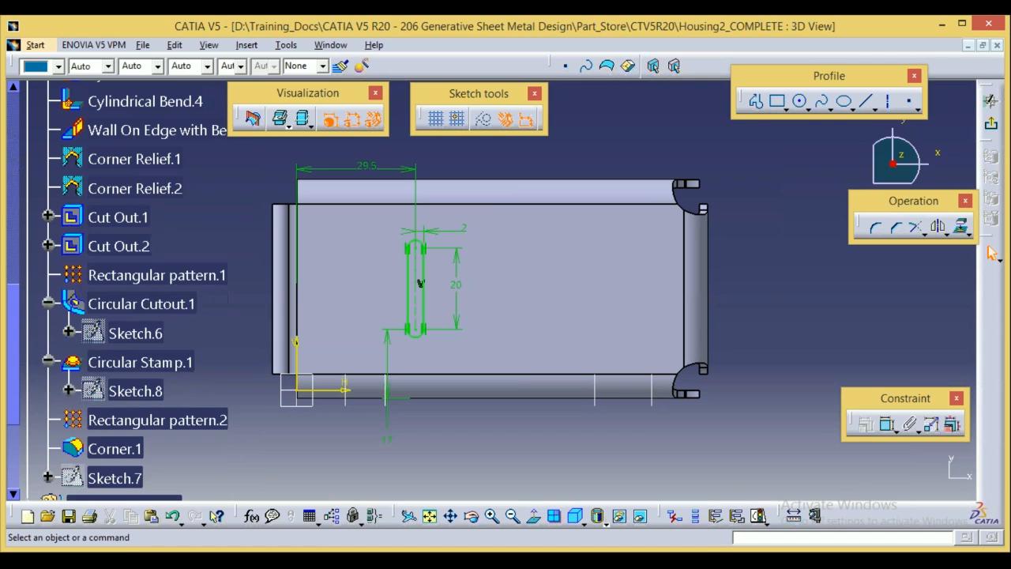
{"action": "left_click", "coordinate": [129, 274]}
{"action": "right_click", "coordinate": [124, 274]}
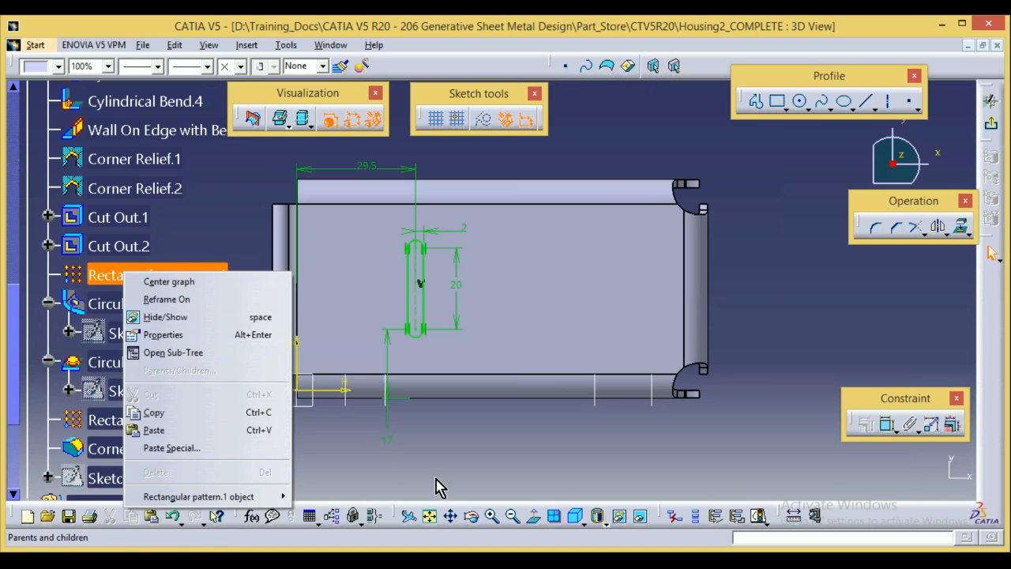
{"action": "key", "text": "Escape"}
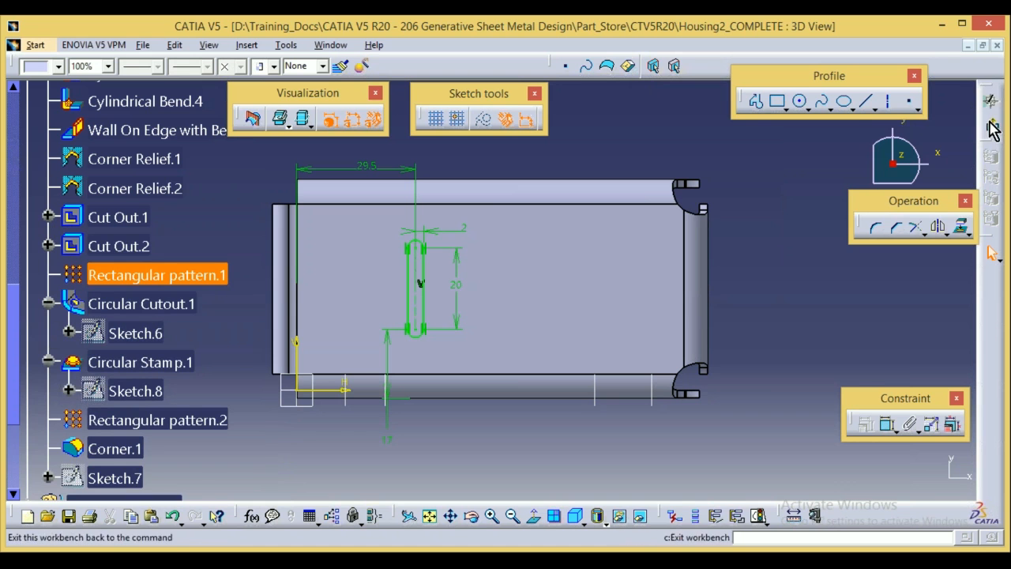
{"action": "left_click", "coordinate": [991, 251]}
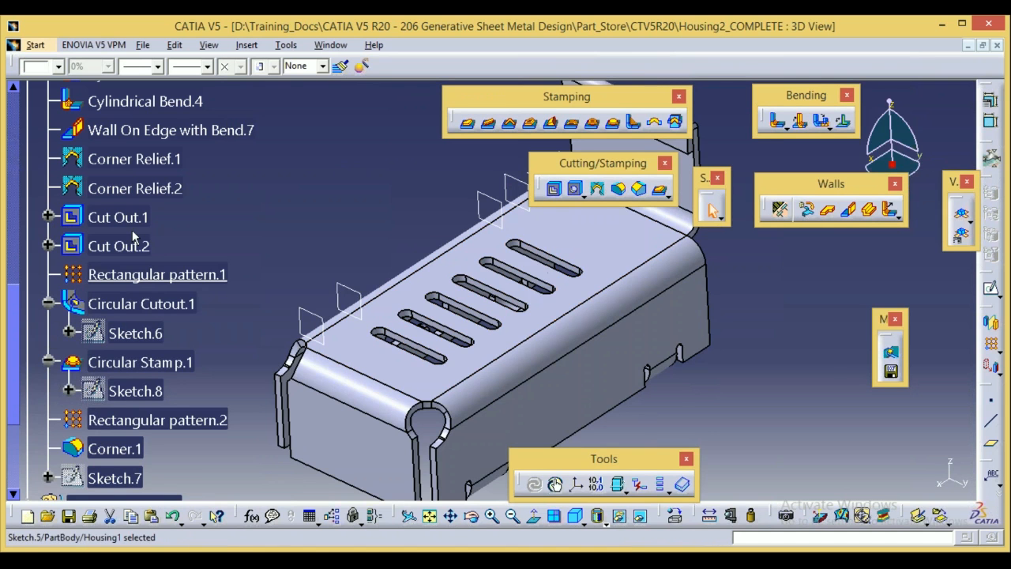
Review Cut Out.2's cutout definition without changing it, and highlight Rectangular pattern.1's slots on the housing.
{"action": "double_click", "coordinate": [141, 247]}
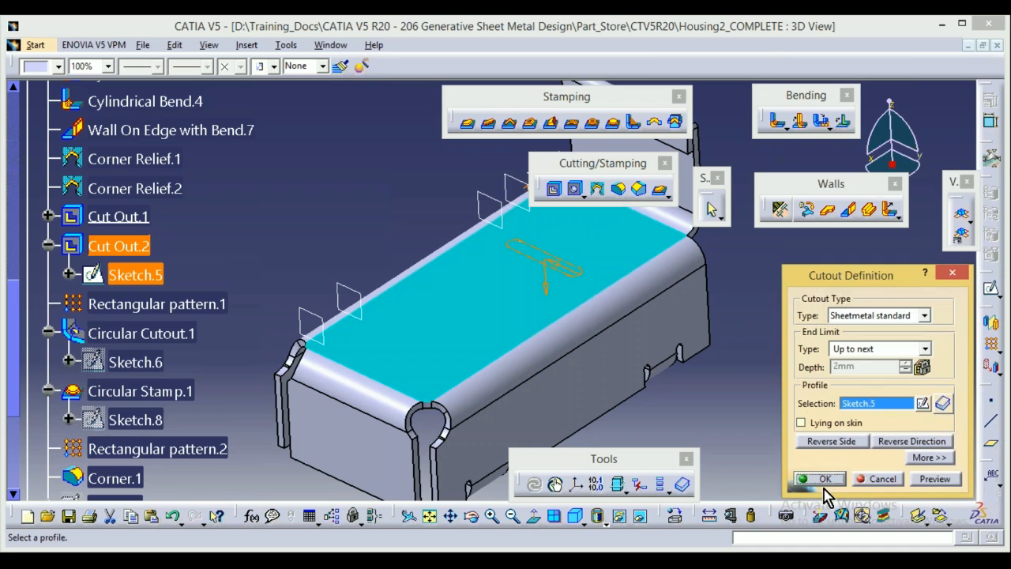
{"action": "left_click", "coordinate": [899, 481]}
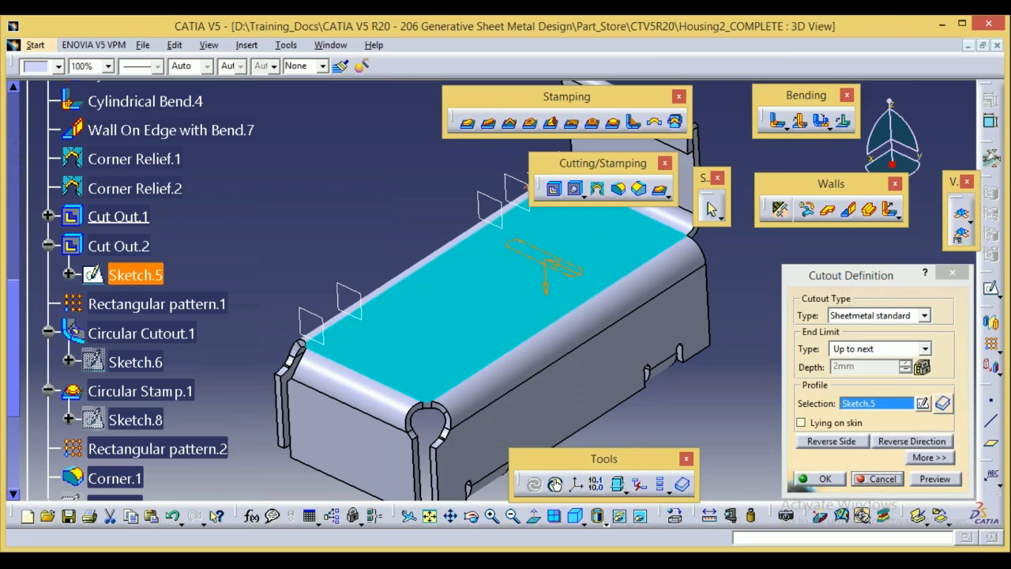
{"action": "left_click", "coordinate": [787, 367]}
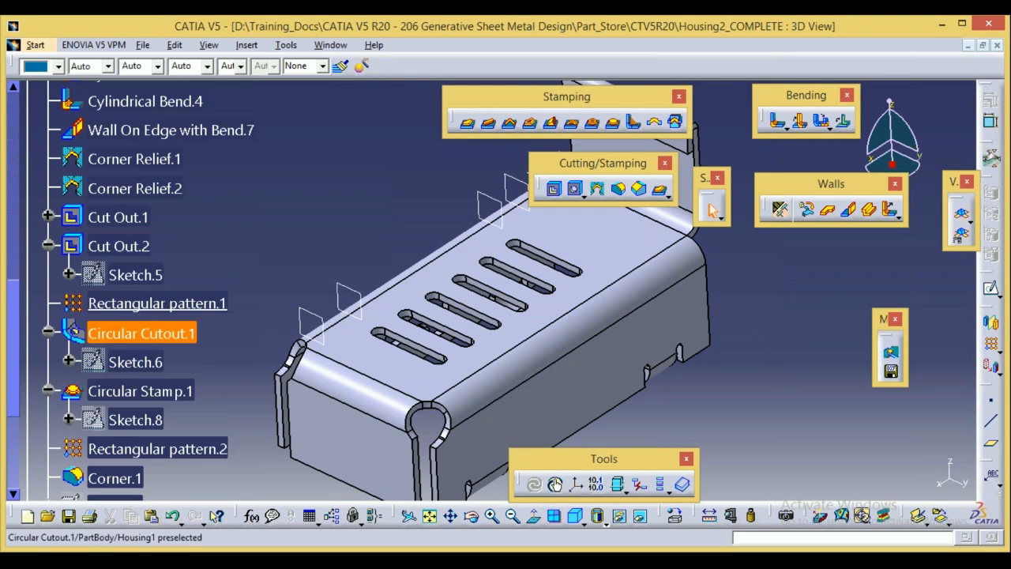
{"action": "right_click", "coordinate": [159, 332]}
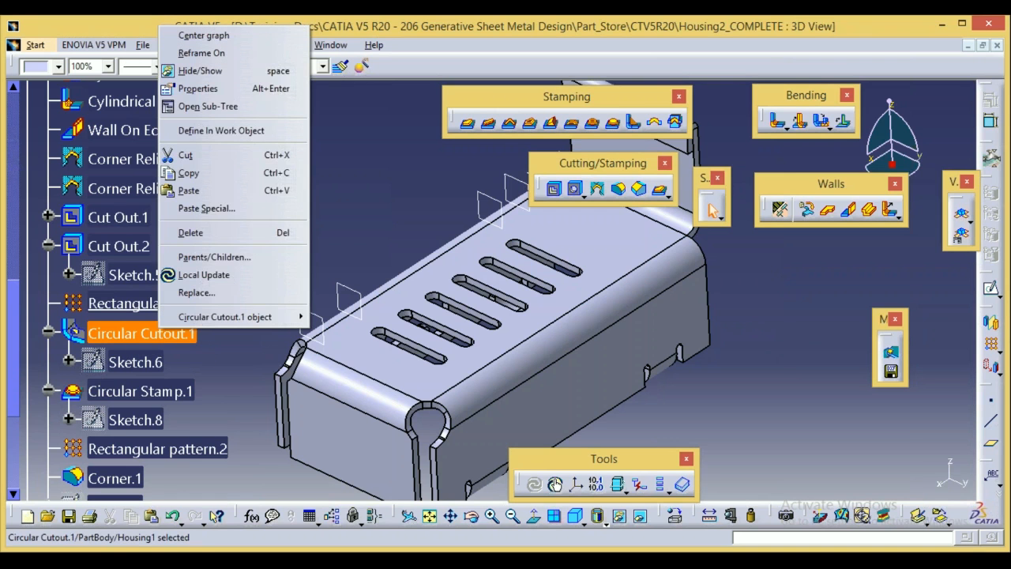
{"action": "left_click", "coordinate": [366, 214]}
{"action": "left_click", "coordinate": [158, 303]}
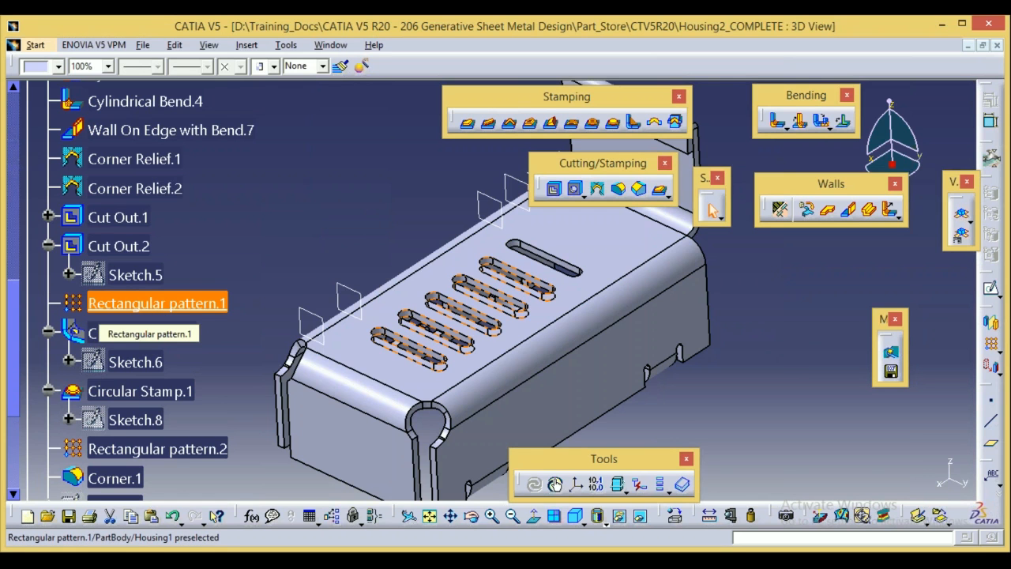
Open Rectangular pattern.1's definition and examine the available choices for its first-direction reference element.
{"action": "double_click", "coordinate": [127, 305]}
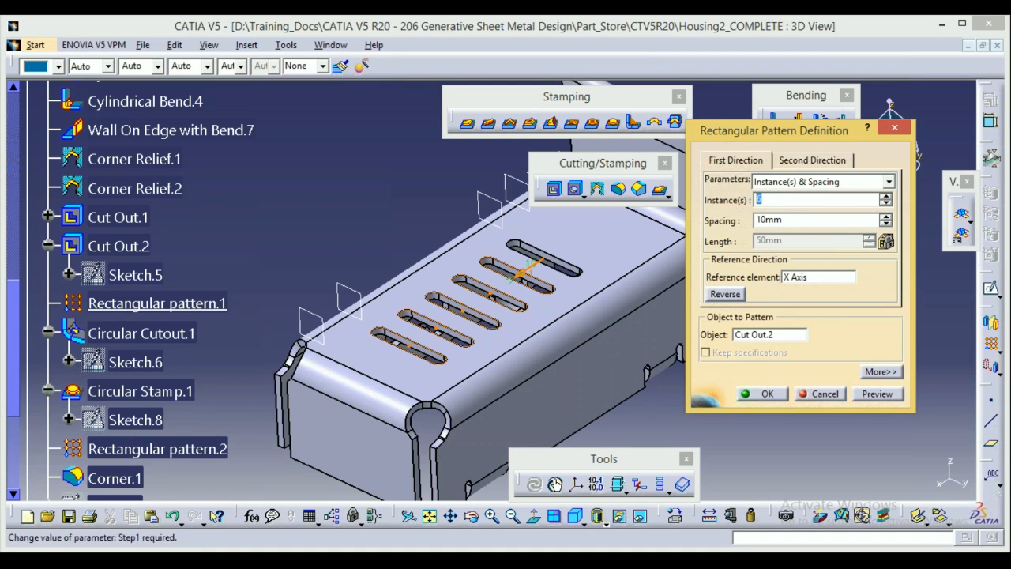
{"action": "left_click", "coordinate": [825, 395]}
{"action": "left_click", "coordinate": [827, 284]}
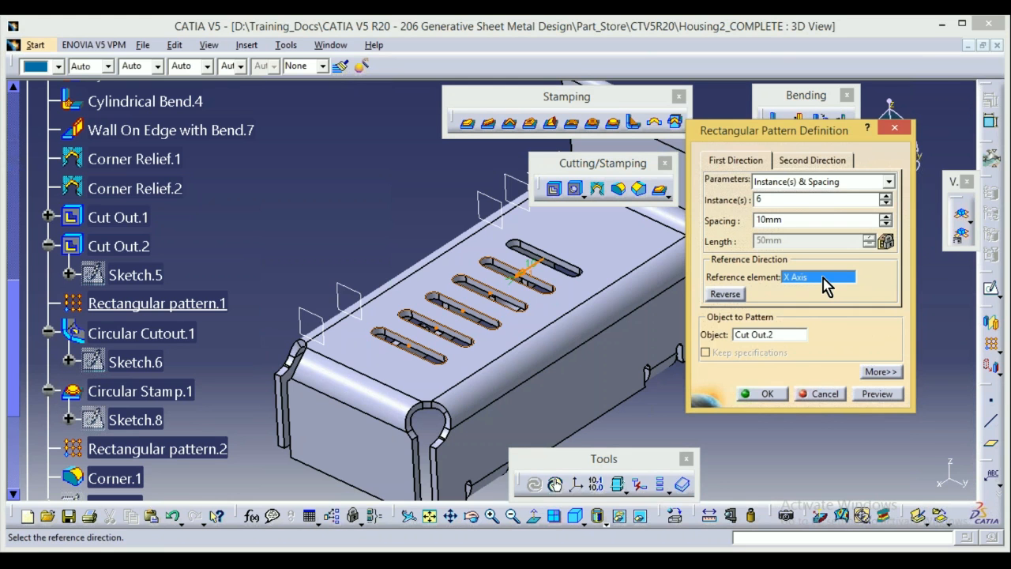
{"action": "right_click", "coordinate": [827, 284]}
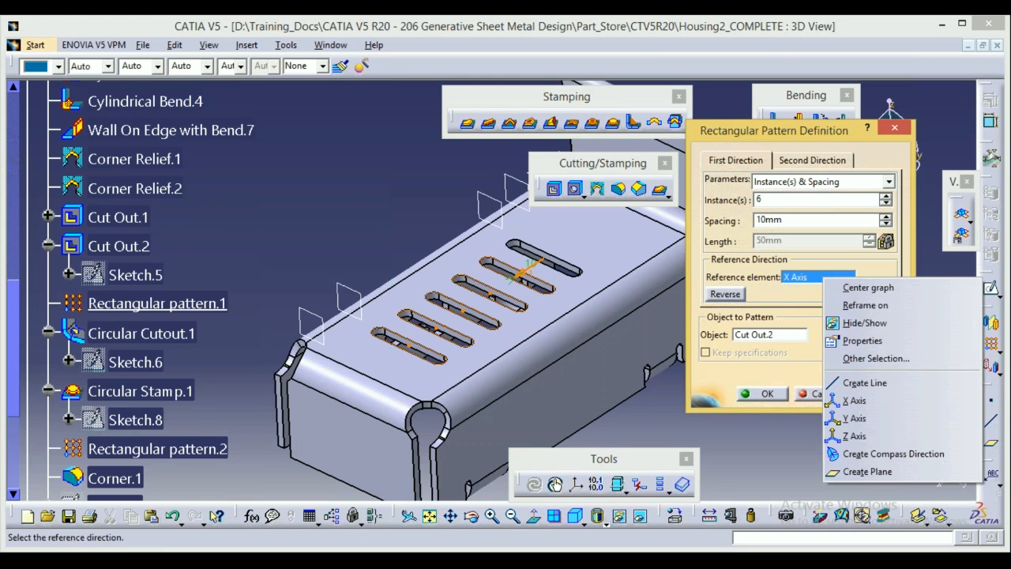
{"action": "left_click", "coordinate": [783, 329]}
{"action": "left_click", "coordinate": [784, 330]}
{"action": "left_click", "coordinate": [815, 279]}
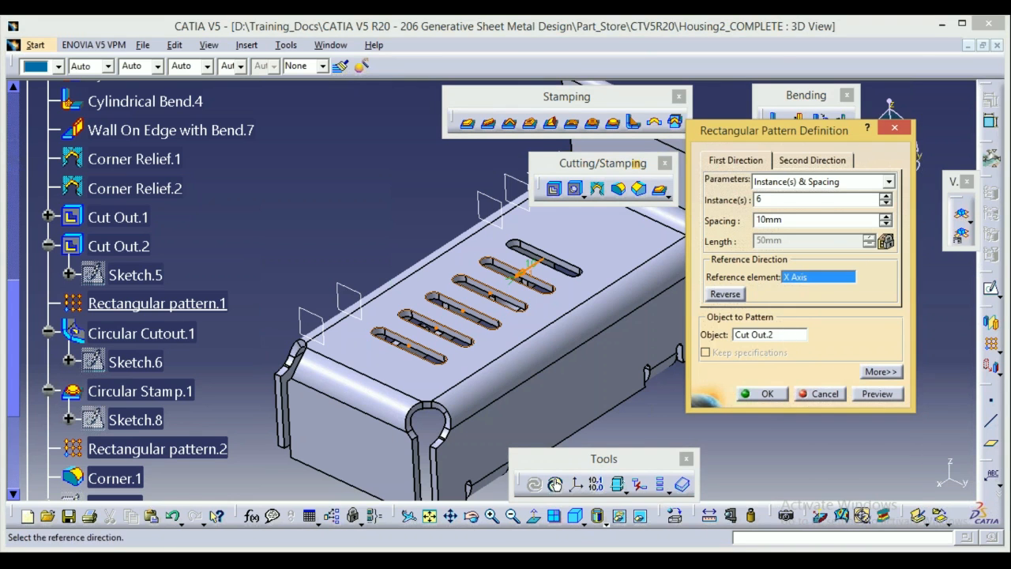
Try the housing's upper face as the slot pattern's reference element and preview the pattern.
{"action": "left_click", "coordinate": [596, 251]}
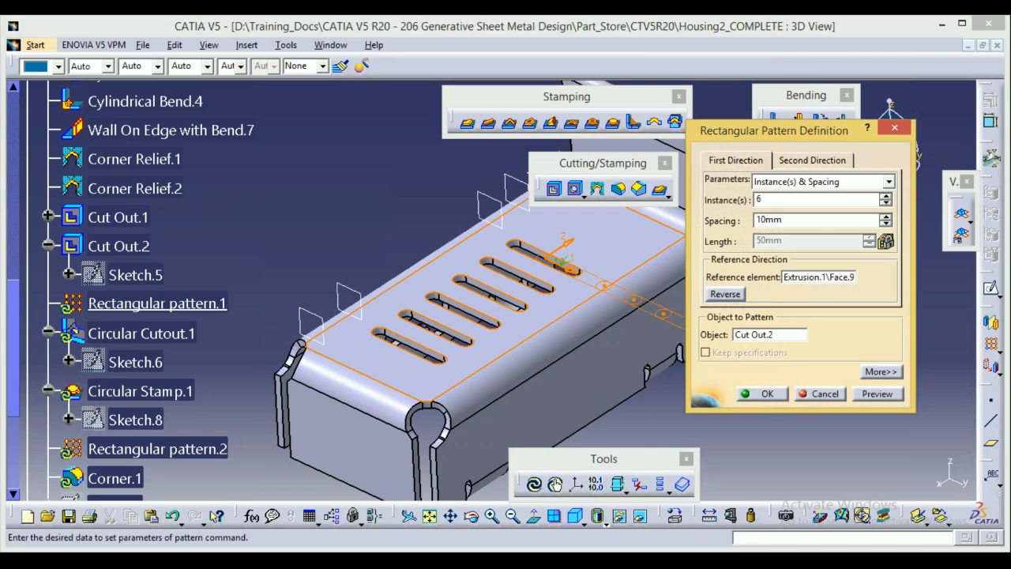
{"action": "left_click", "coordinate": [566, 252]}
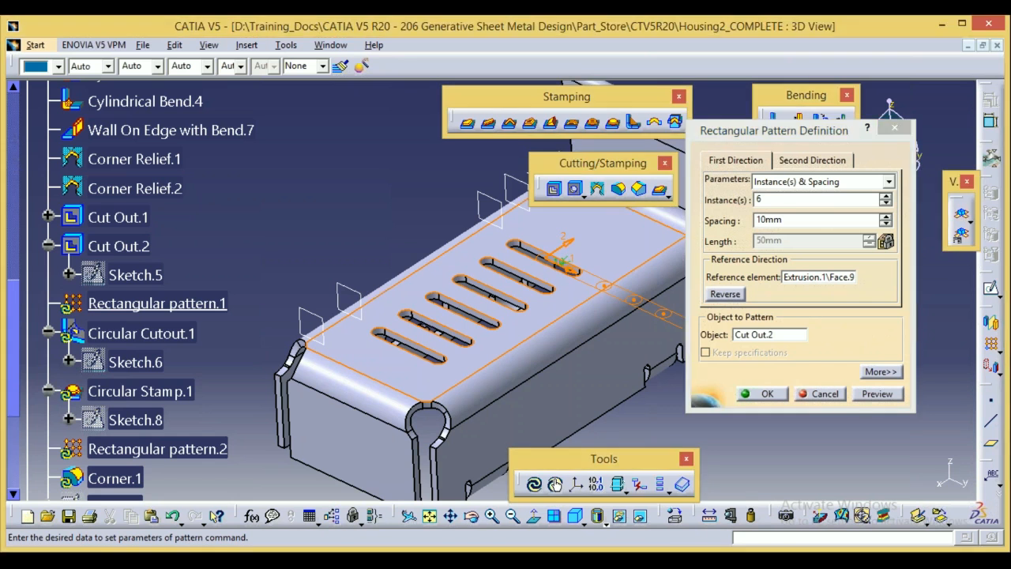
{"action": "left_click", "coordinate": [875, 396]}
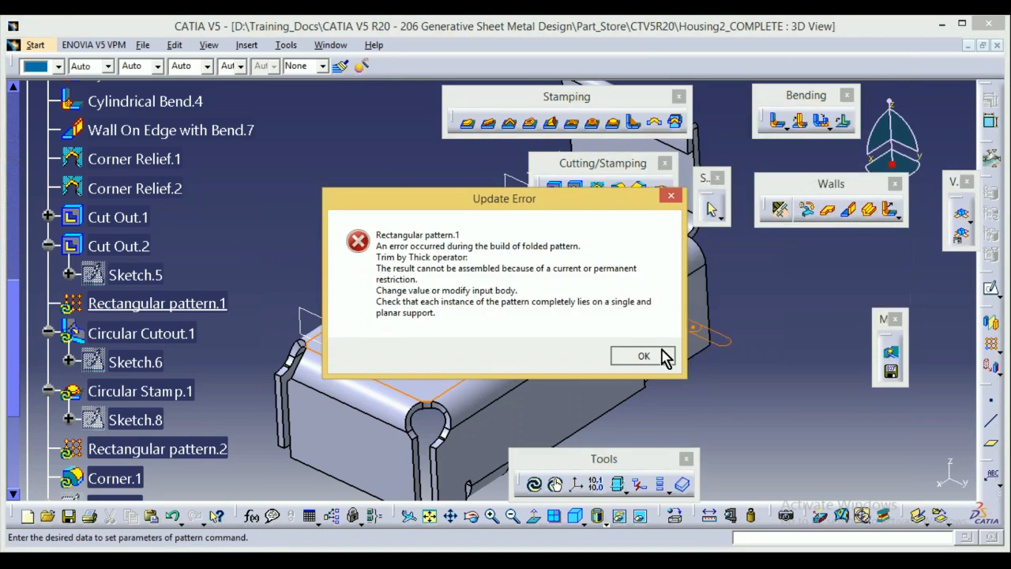
{"action": "left_click", "coordinate": [662, 356]}
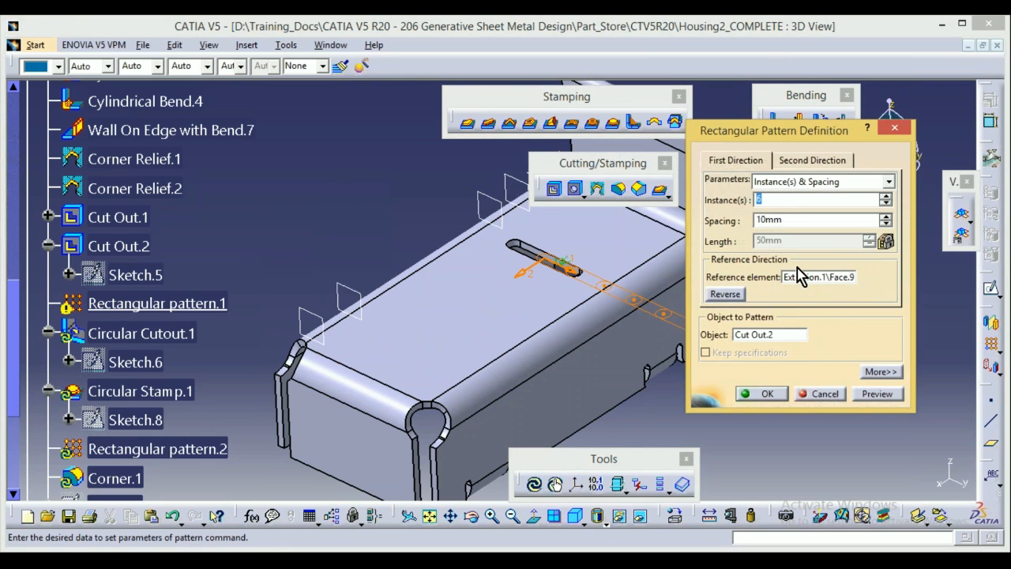
Set the slot pattern's reference element back to the X Axis and cancel the pattern definition.
{"action": "left_click", "coordinate": [803, 278]}
{"action": "right_click", "coordinate": [798, 278]}
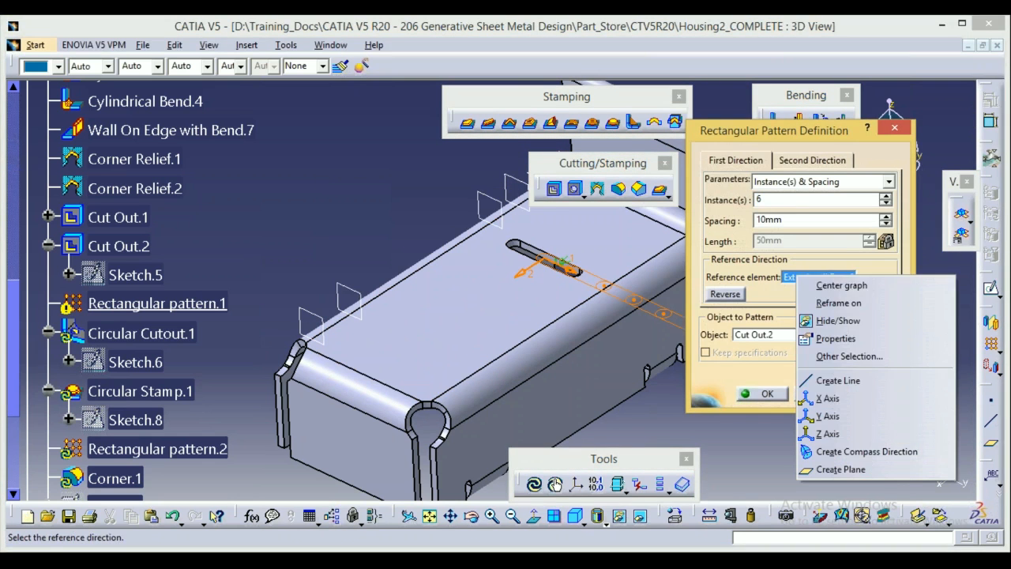
{"action": "left_click", "coordinate": [828, 398]}
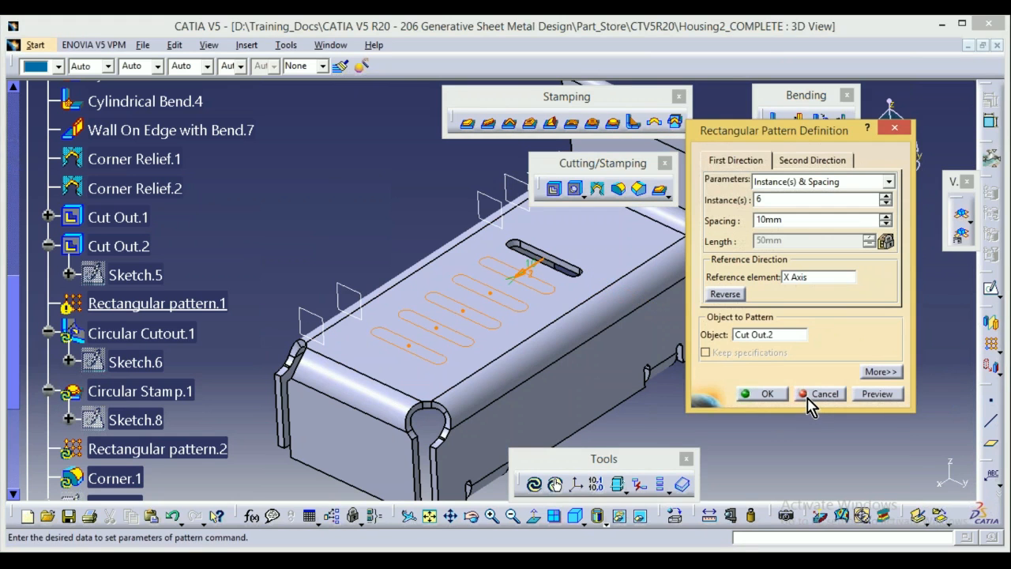
{"action": "left_click", "coordinate": [822, 395]}
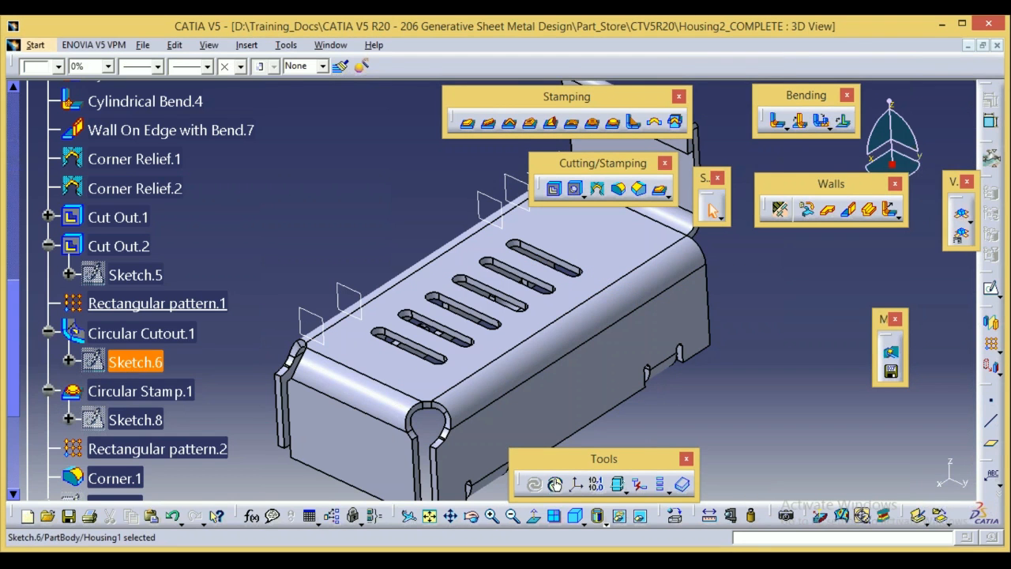
Define Circular Cutout.1 as the in-work object of the housing.
{"action": "right_click", "coordinate": [132, 364]}
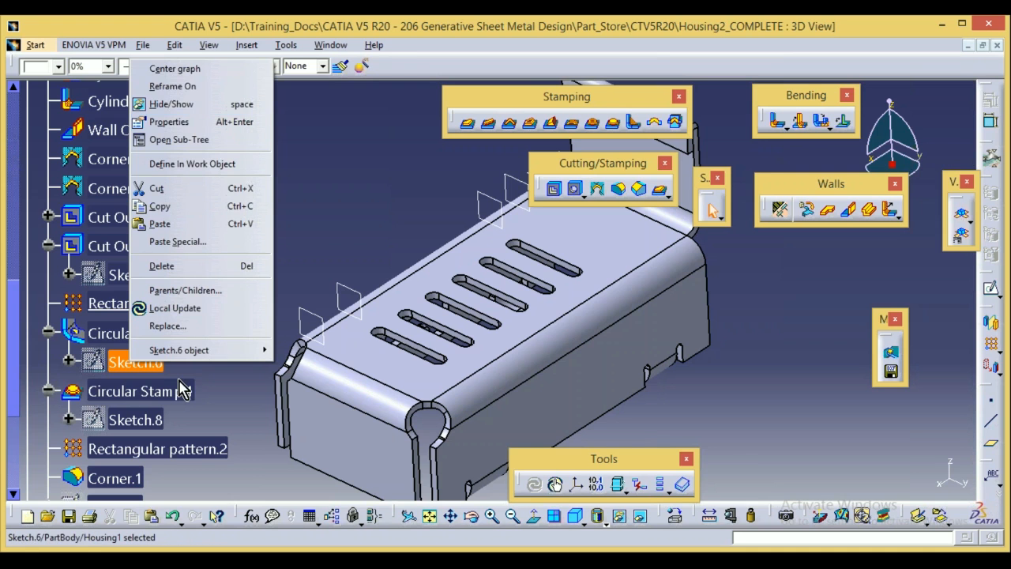
{"action": "left_click", "coordinate": [104, 330]}
{"action": "right_click", "coordinate": [89, 339]}
{"action": "left_click", "coordinate": [162, 133]}
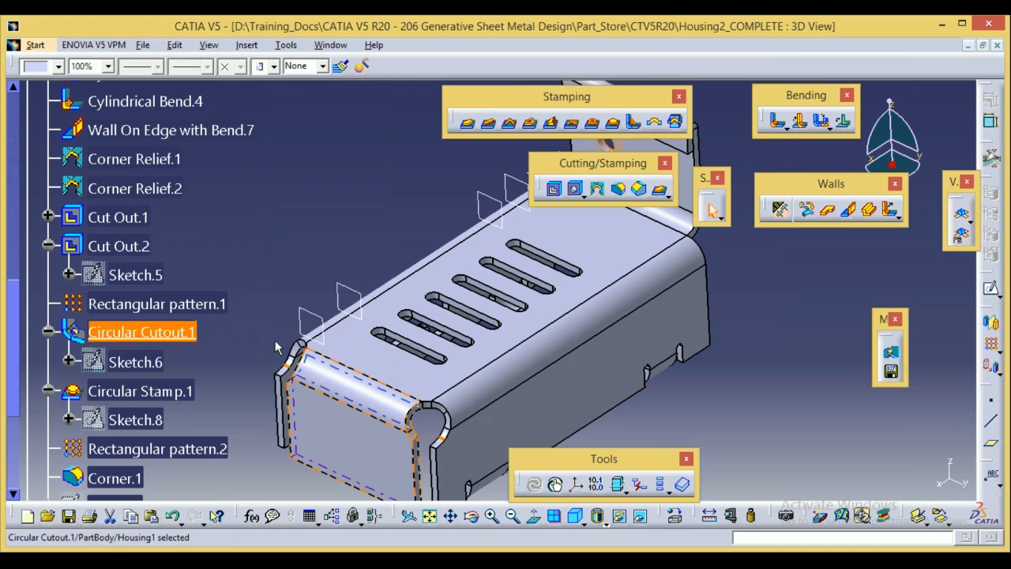
{"action": "right_click", "coordinate": [158, 333]}
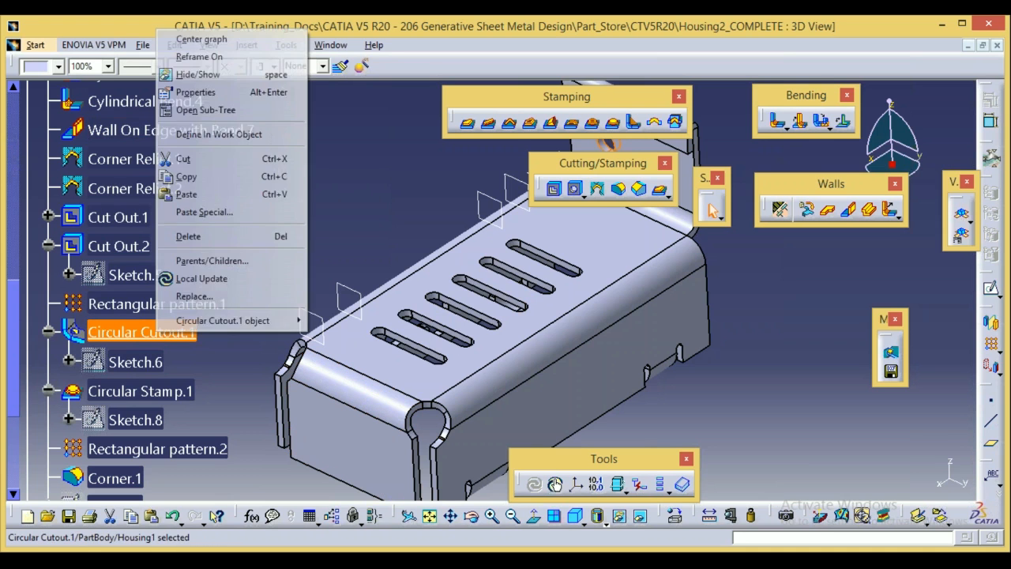
{"action": "left_click", "coordinate": [197, 56]}
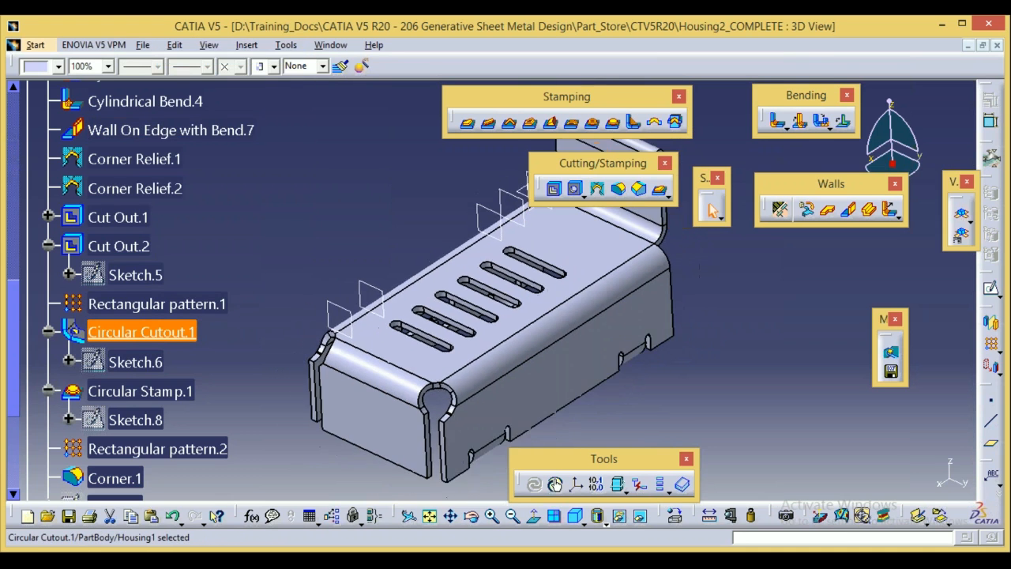
Open Circular Cutout.1's Sketch.6 and move the 13 mm dimension near the sketch origin outside the housing outline.
{"action": "left_click_drag", "start_coordinate": [780, 251], "coordinate": [799, 273]}
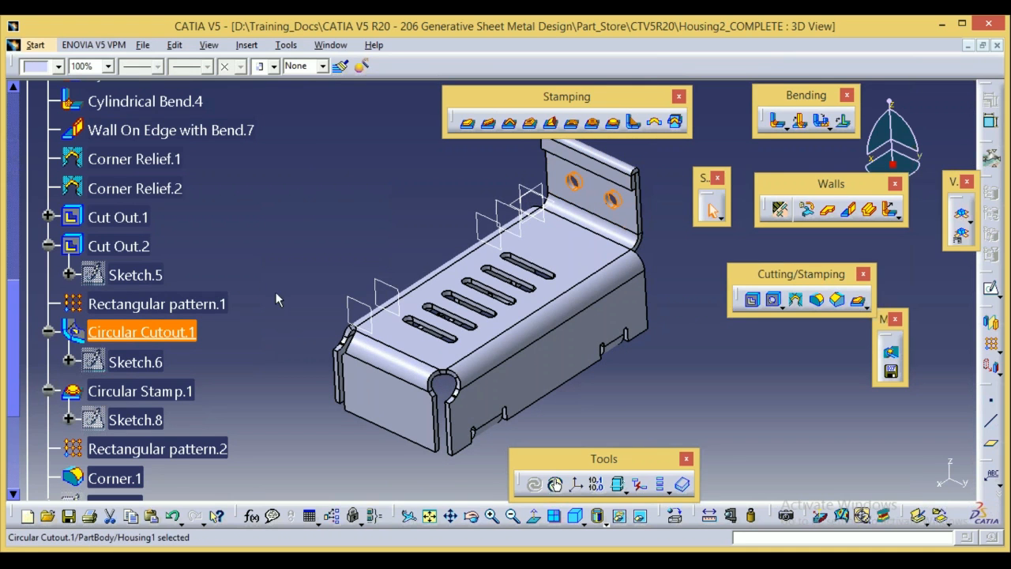
{"action": "left_click", "coordinate": [131, 363]}
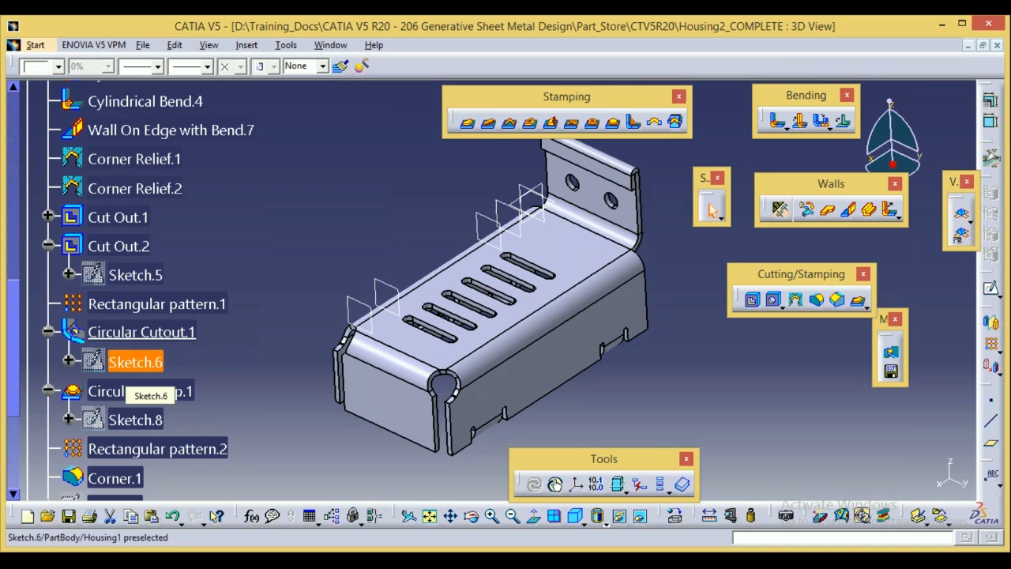
{"action": "double_click", "coordinate": [131, 367]}
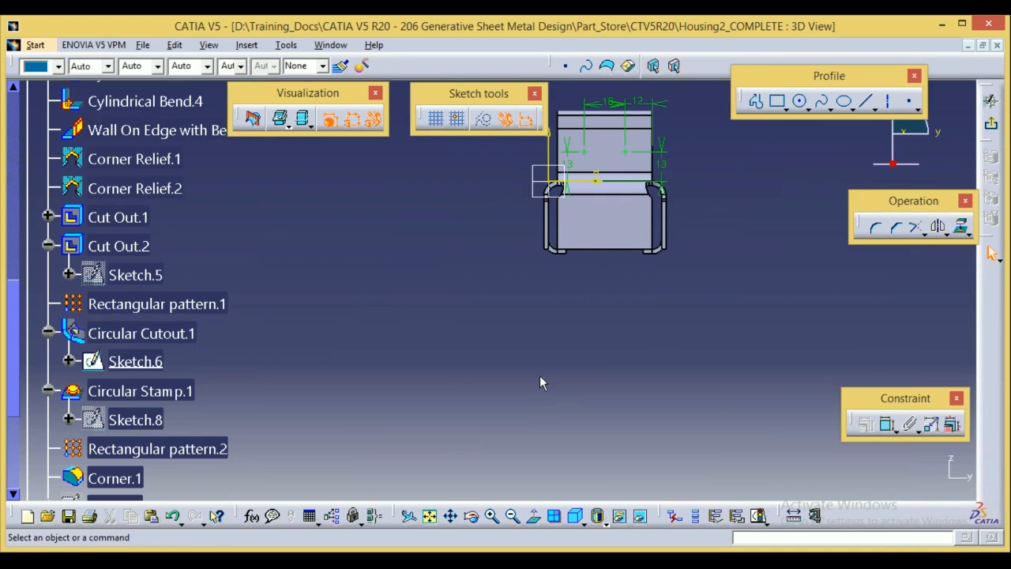
{"action": "left_click", "coordinate": [451, 516]}
{"action": "left_click_drag", "start_coordinate": [618, 377], "coordinate": [569, 445]}
{"action": "left_click", "coordinate": [492, 516]}
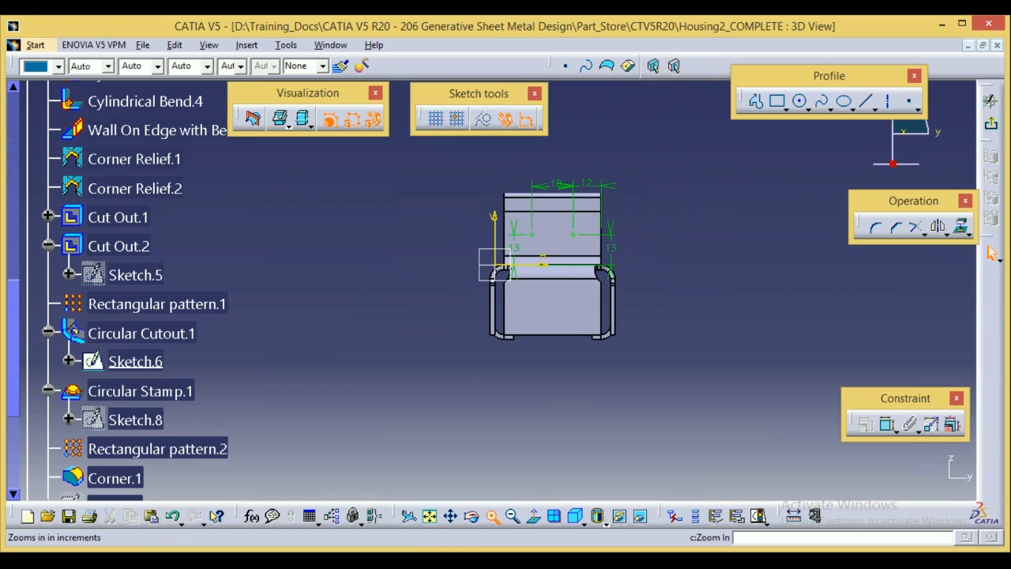
{"action": "left_click", "coordinate": [492, 516]}
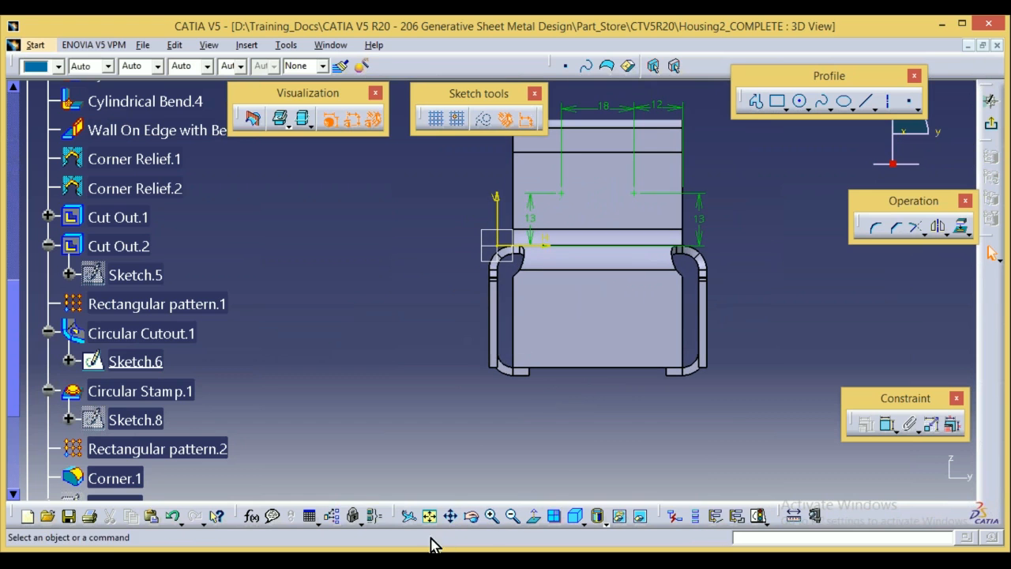
{"action": "middle_click_drag", "start_coordinate": [708, 315], "coordinate": [674, 360]}
{"action": "left_click_drag", "start_coordinate": [505, 273], "coordinate": [413, 283]}
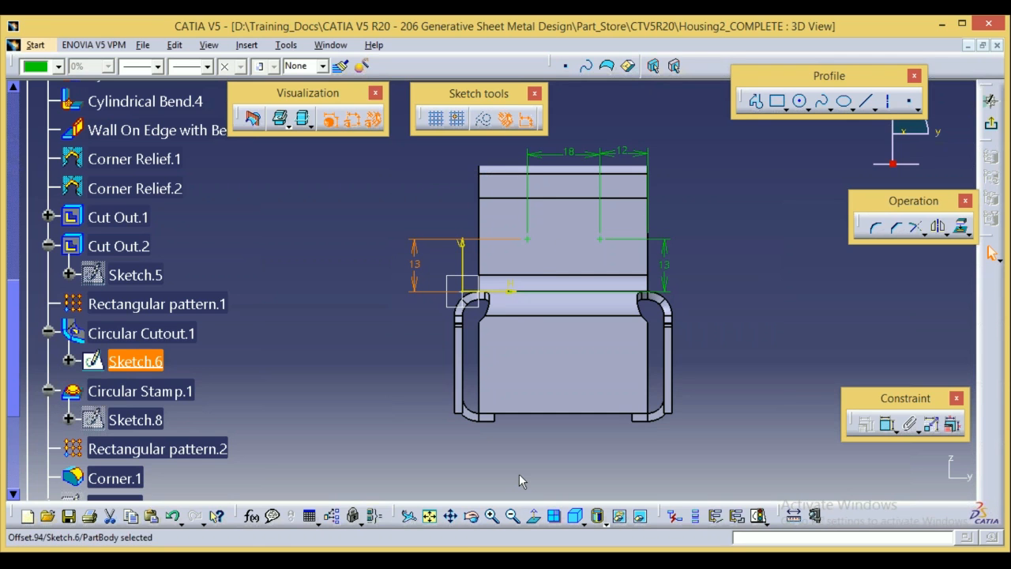
Examine Sketch.6's two points and their dimensions on the end flange in rotated and multi-view displays, and restore the normal sketch view.
{"action": "left_click", "coordinate": [472, 517]}
{"action": "left_click_drag", "start_coordinate": [781, 282], "coordinate": [671, 385]}
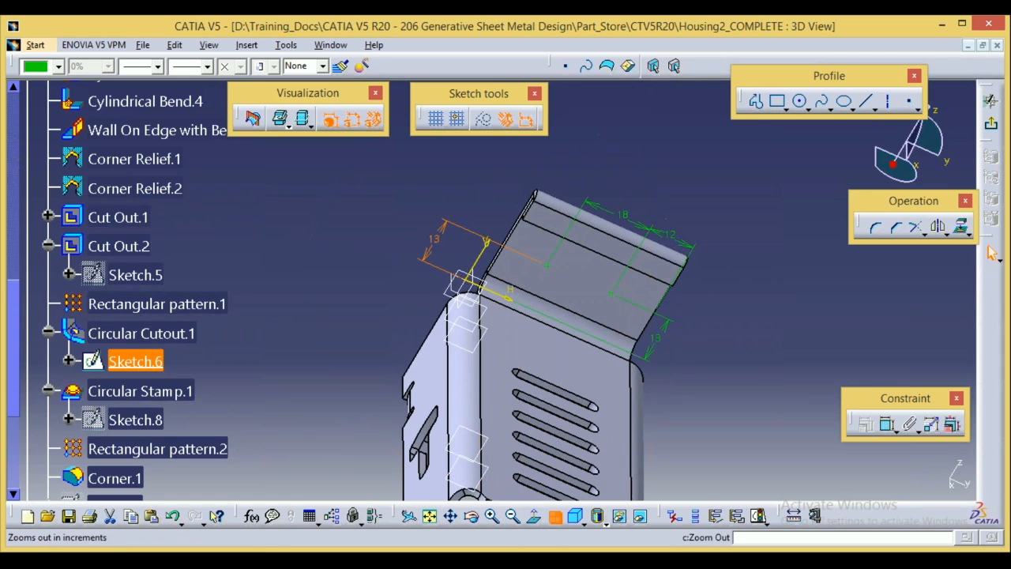
{"action": "left_click", "coordinate": [555, 516]}
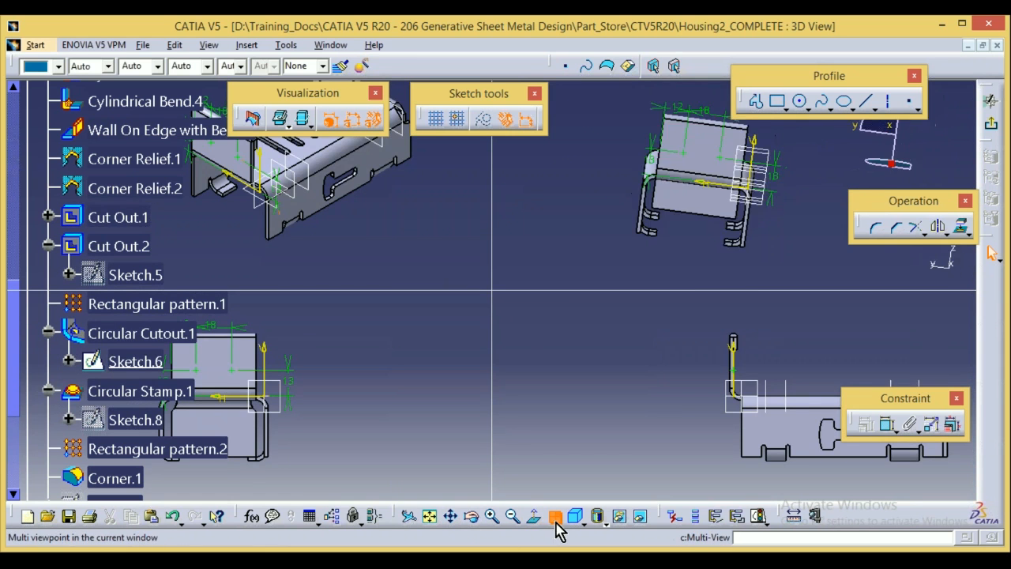
{"action": "left_click", "coordinate": [555, 516]}
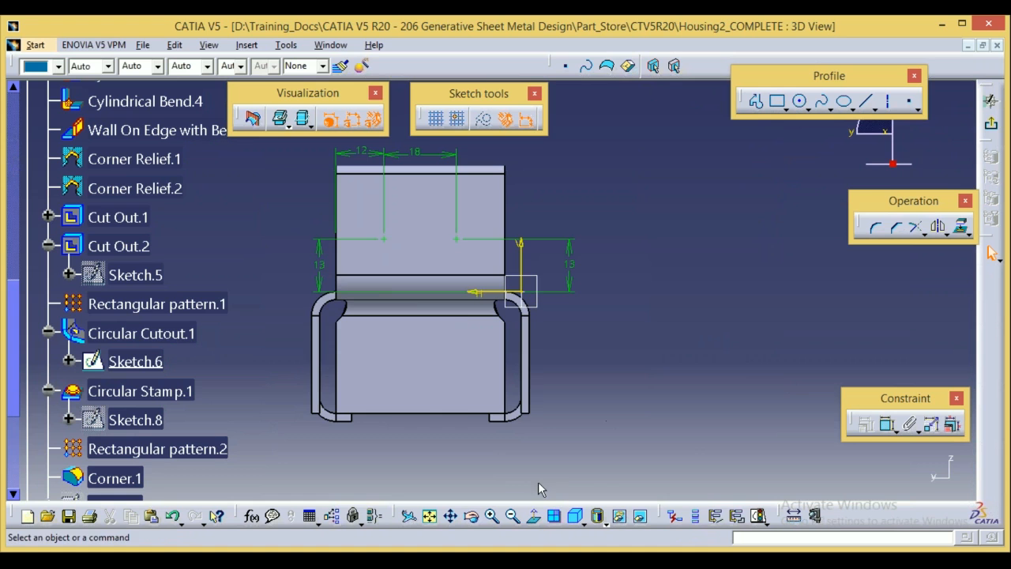
{"action": "left_click", "coordinate": [533, 516]}
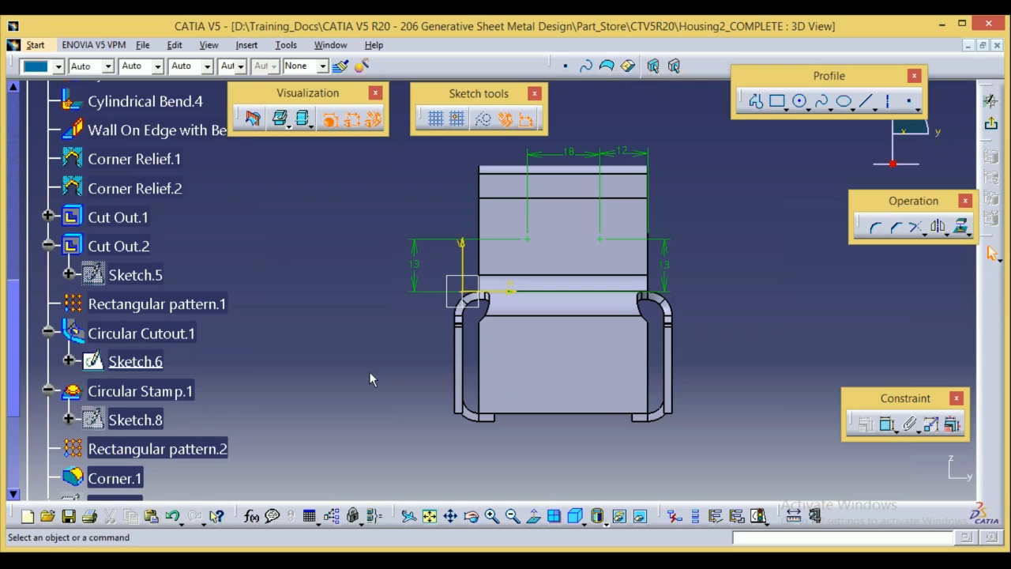
Exit Sketch.6, open Circular Cutout.1's definition to review it, and close it without changes.
{"action": "left_click", "coordinate": [141, 334]}
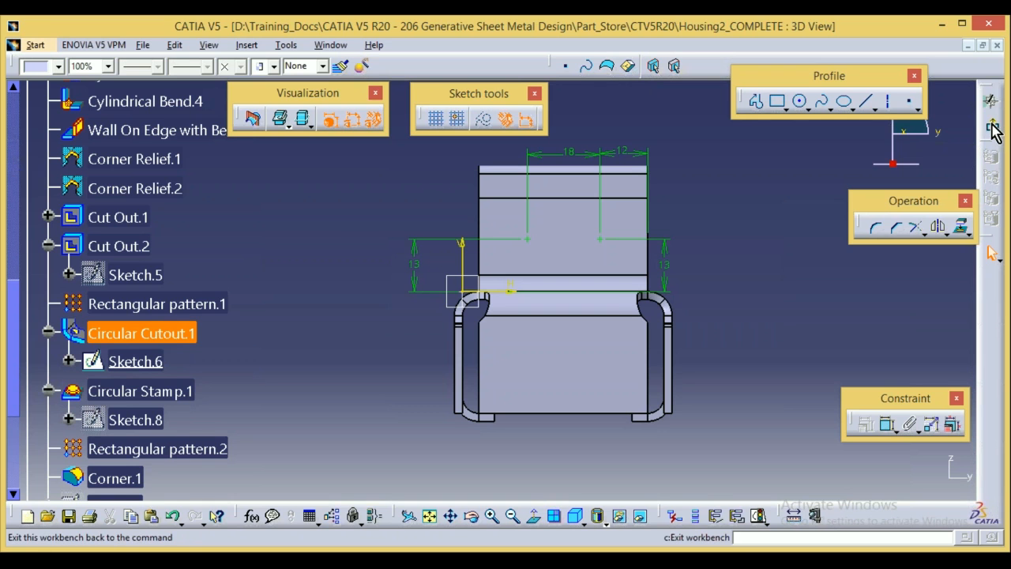
{"action": "left_click", "coordinate": [990, 101]}
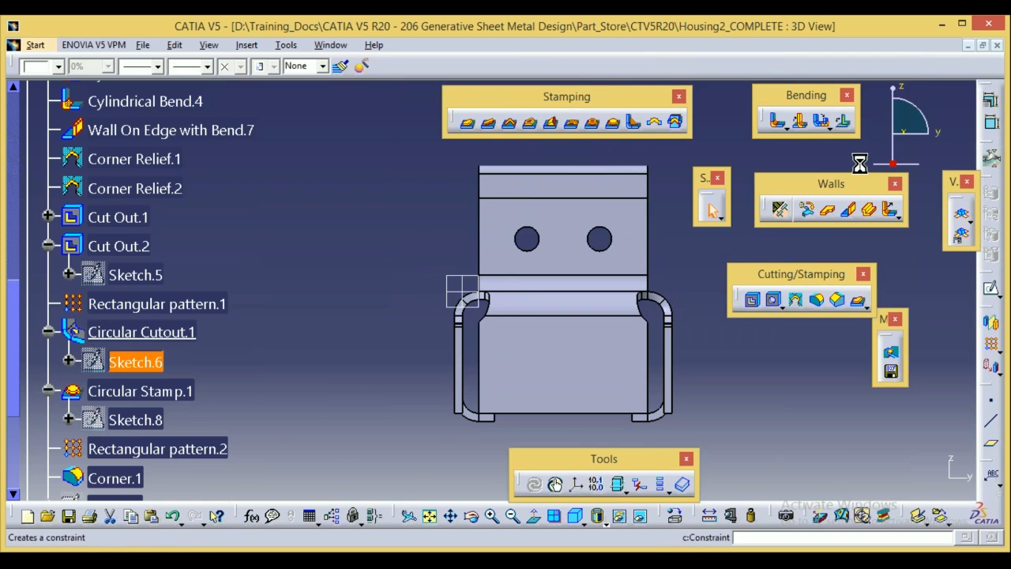
{"action": "left_click", "coordinate": [172, 335]}
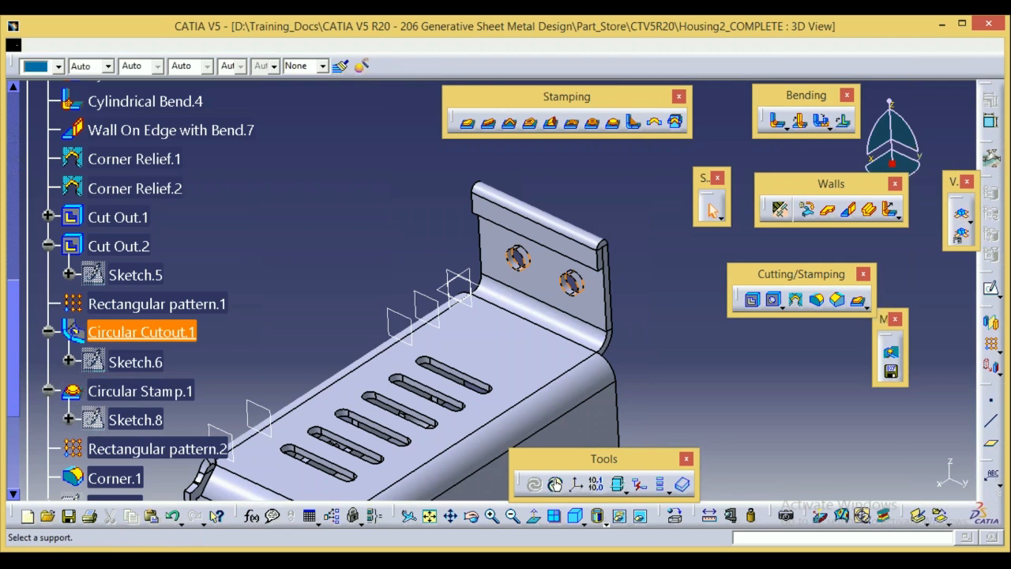
{"action": "left_click", "coordinate": [813, 422]}
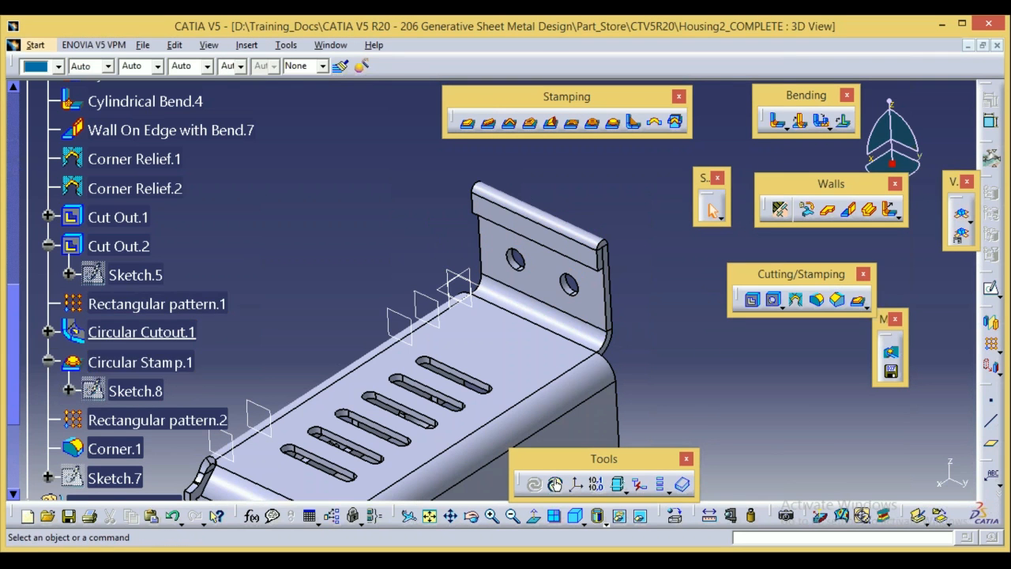
Define Circular Stamp.1 as the in-work object, review its positioning Sketch.8, and exit the sketch.
{"action": "right_click", "coordinate": [169, 362]}
{"action": "left_click", "coordinate": [210, 164]}
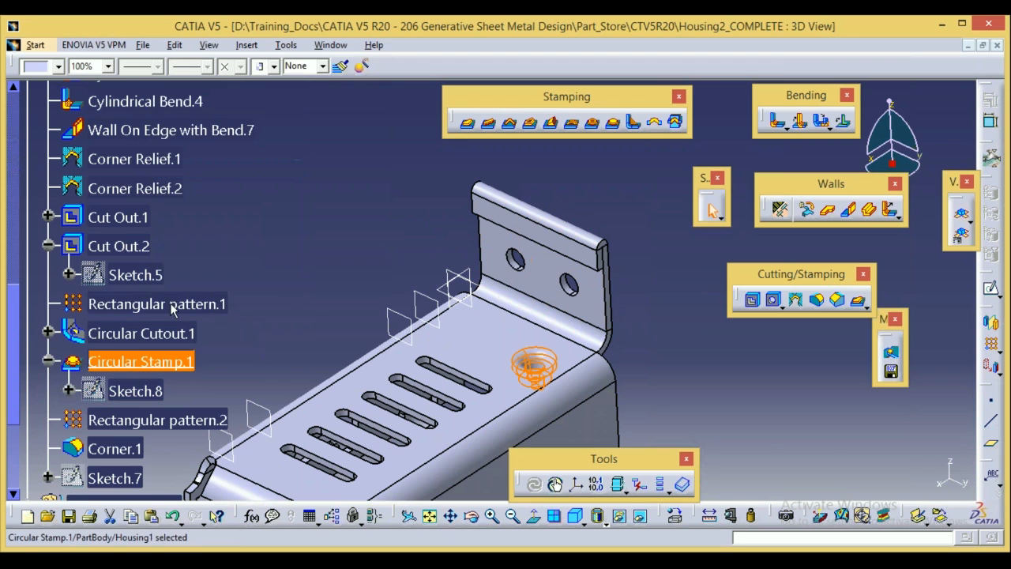
{"action": "left_click", "coordinate": [136, 390]}
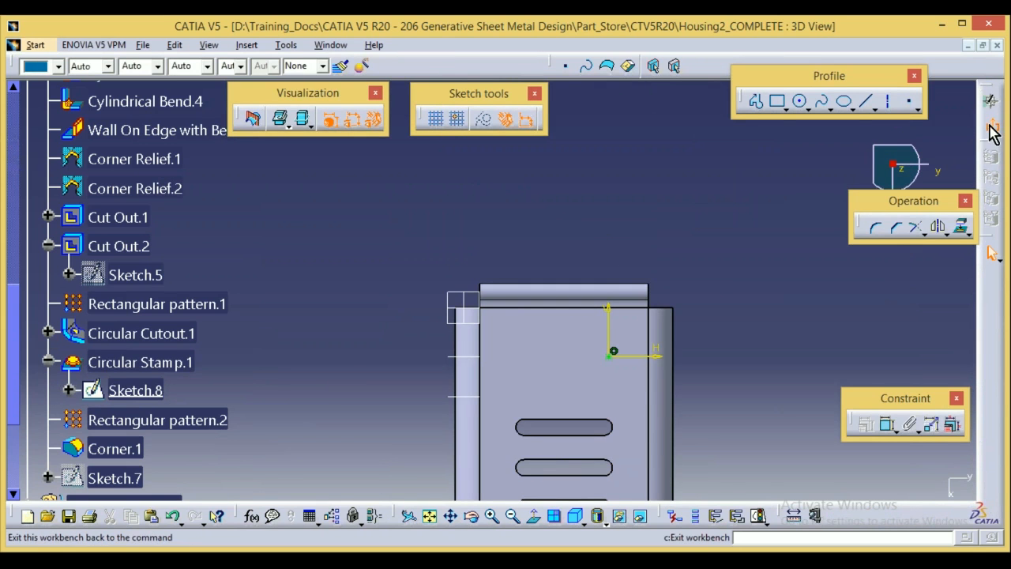
{"action": "left_click", "coordinate": [992, 125]}
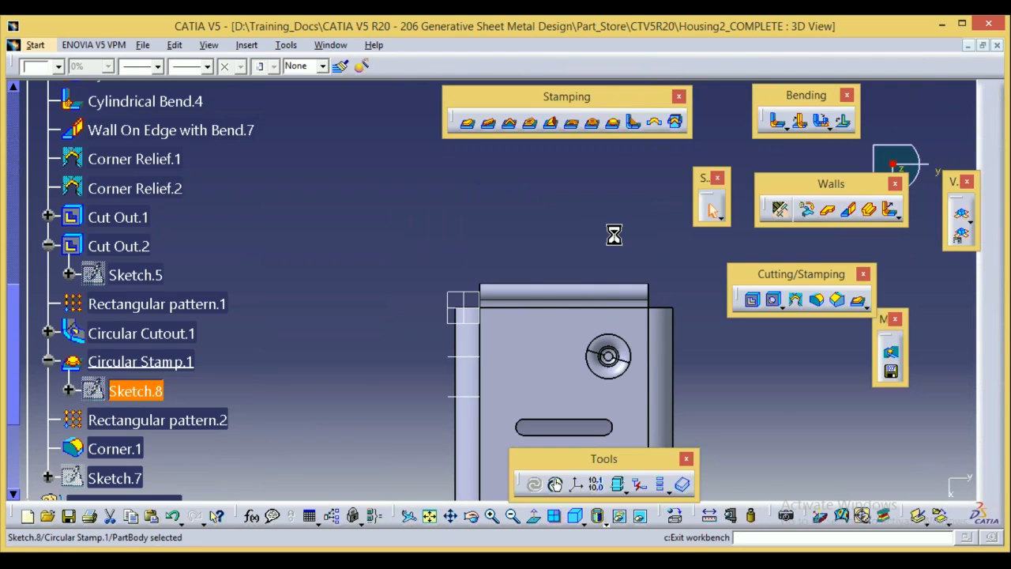
{"action": "left_click", "coordinate": [124, 389]}
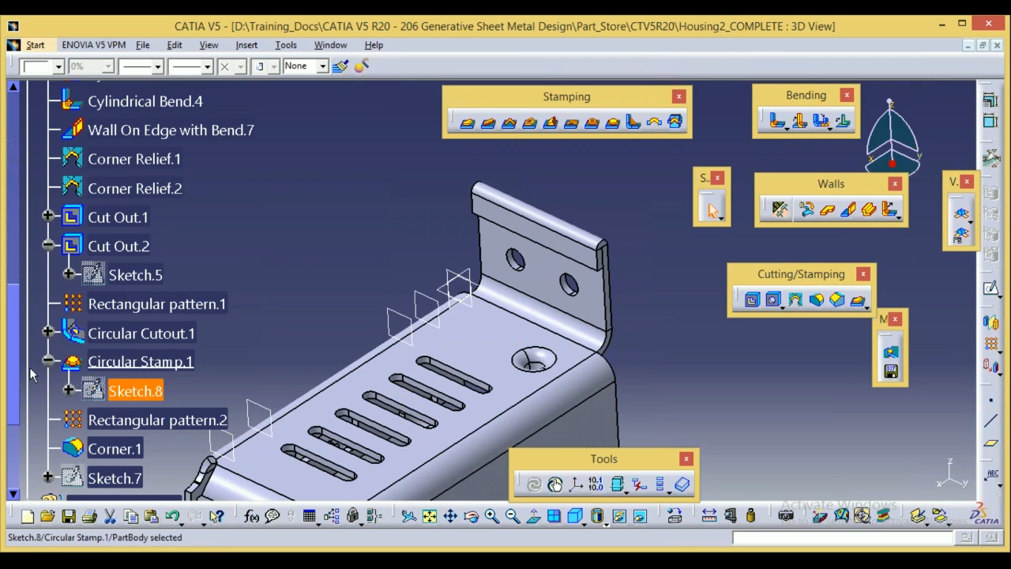
Collapse Geometrical Set.1, and in Sketch.7 move the 10 mm and 12 mm dimensions outside the housing outline before exiting the sketch.
{"action": "left_click_drag", "start_coordinate": [14, 422], "coordinate": [17, 491]}
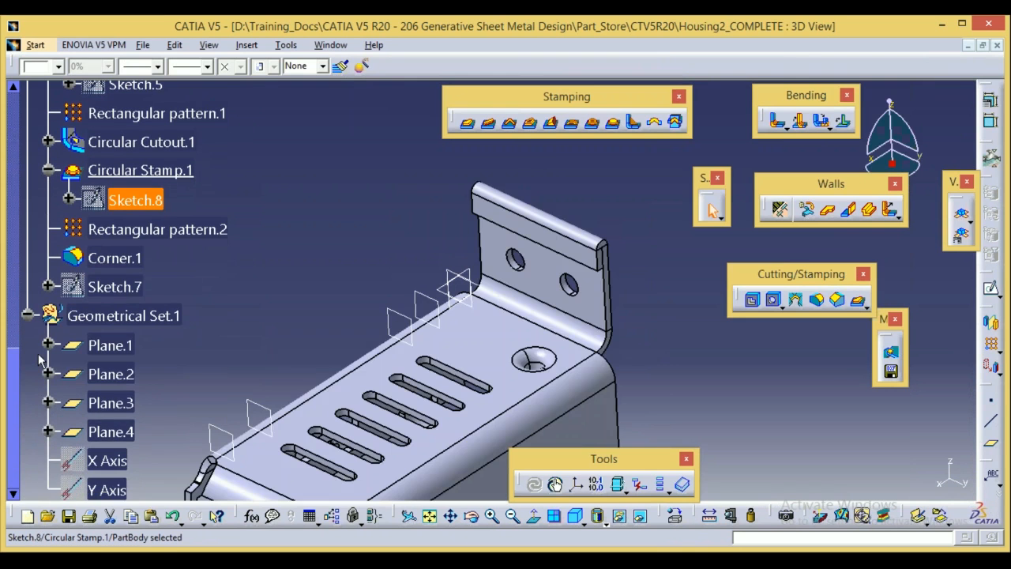
{"action": "left_click", "coordinate": [27, 316]}
{"action": "double_click", "coordinate": [114, 286]}
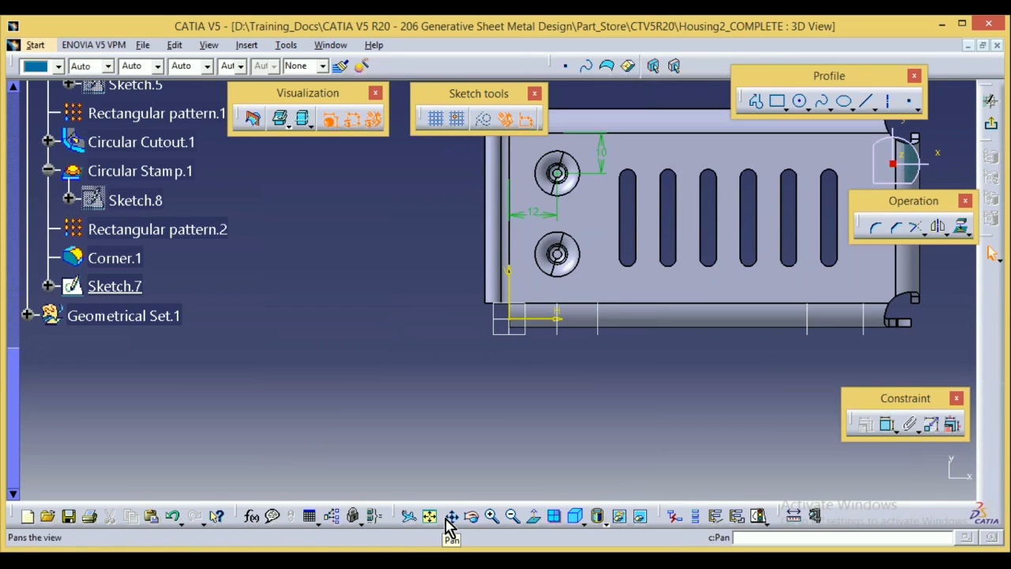
{"action": "left_click", "coordinate": [455, 515]}
{"action": "left_click_drag", "start_coordinate": [572, 427], "coordinate": [500, 489]}
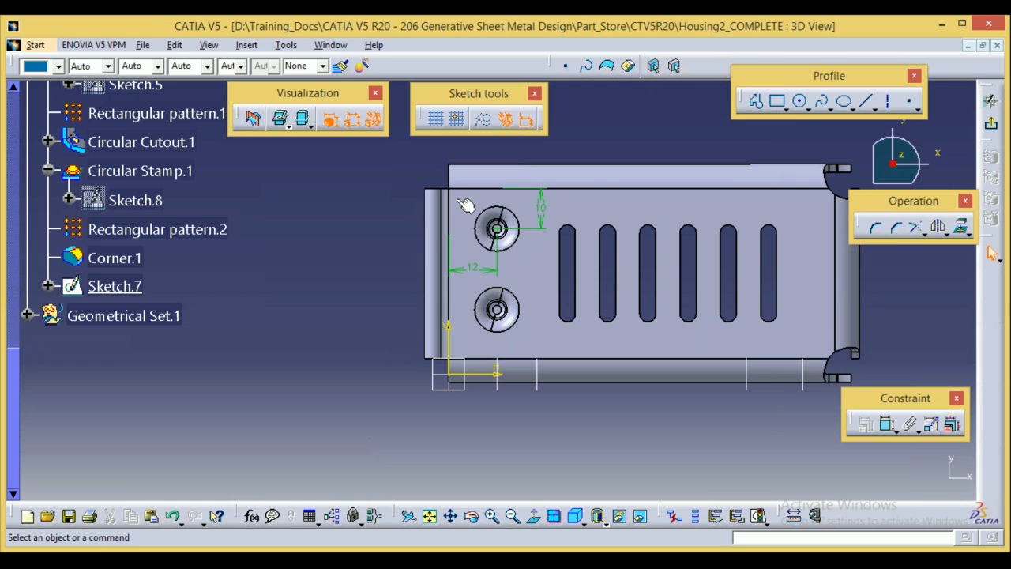
{"action": "left_click_drag", "start_coordinate": [542, 207], "coordinate": [339, 236]}
{"action": "left_click_drag", "start_coordinate": [490, 271], "coordinate": [543, 428]}
{"action": "left_click", "coordinate": [582, 426]}
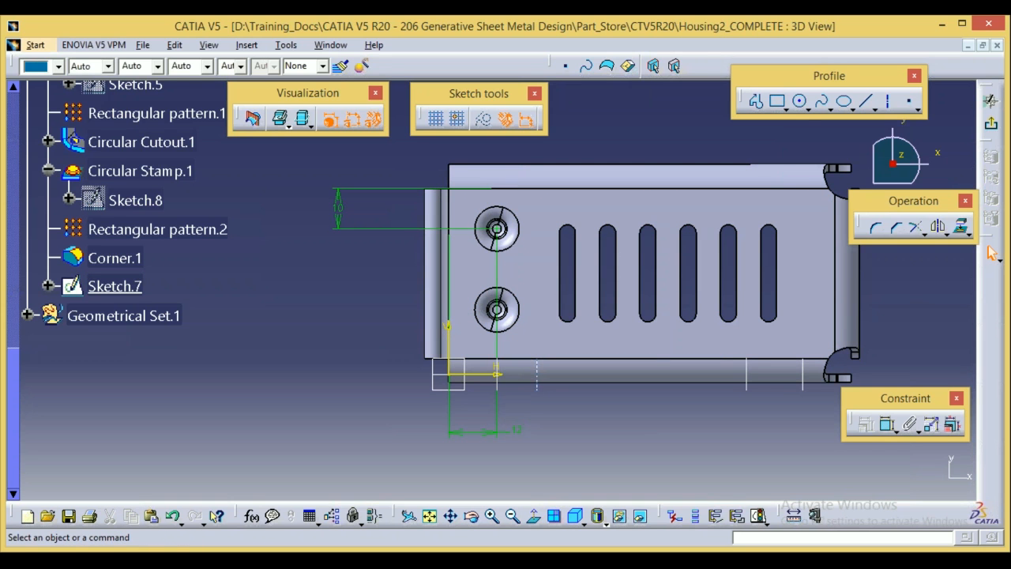
{"action": "left_click_drag", "start_coordinate": [498, 421], "coordinate": [498, 427]}
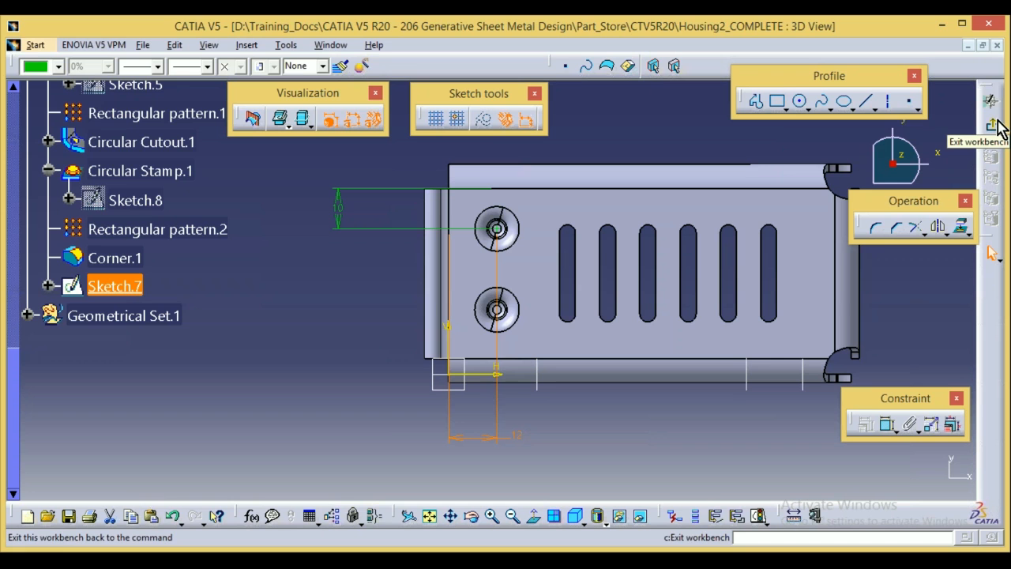
{"action": "left_click", "coordinate": [995, 126]}
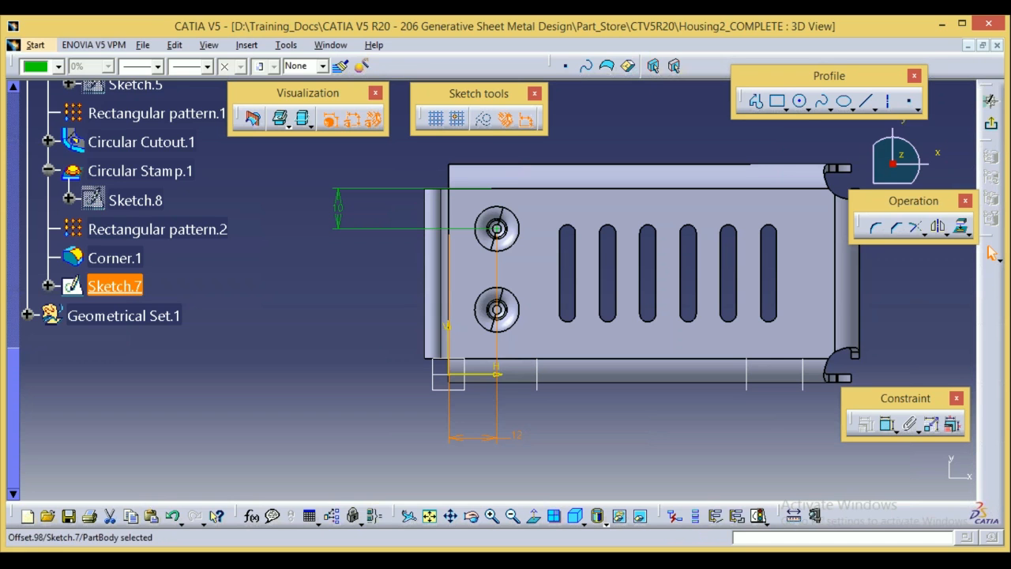
{"action": "left_click", "coordinate": [990, 98]}
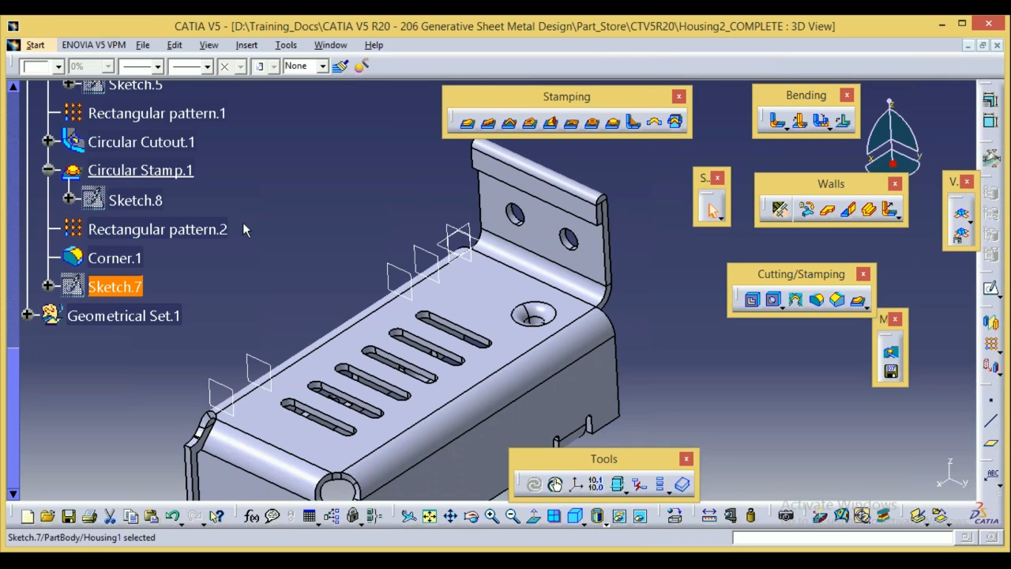
Review the parameters in Circular Stamp.1's definition, cancel it, and inspect the stamp on the housing's upper face.
{"action": "double_click", "coordinate": [150, 179]}
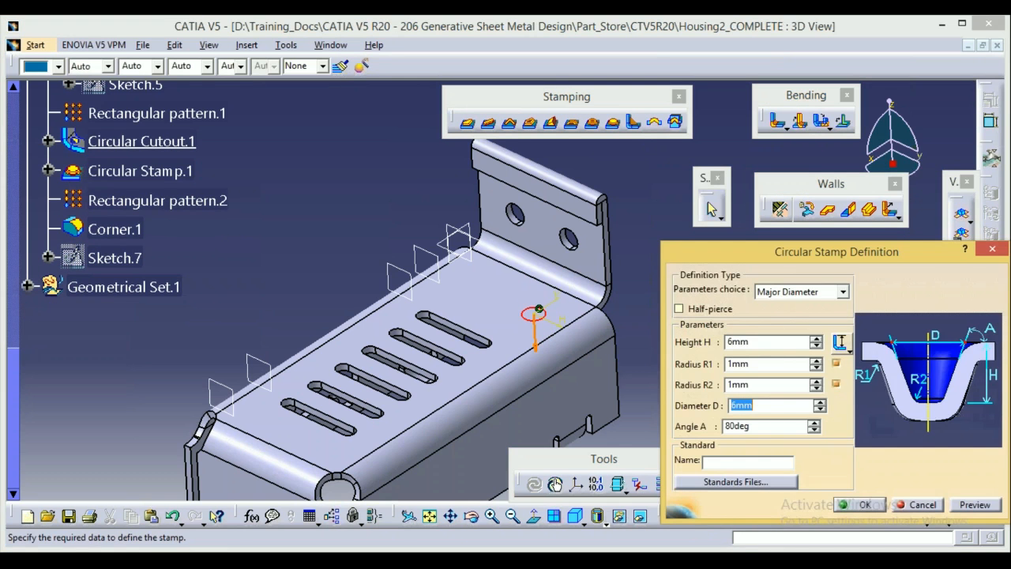
{"action": "left_click", "coordinate": [917, 504]}
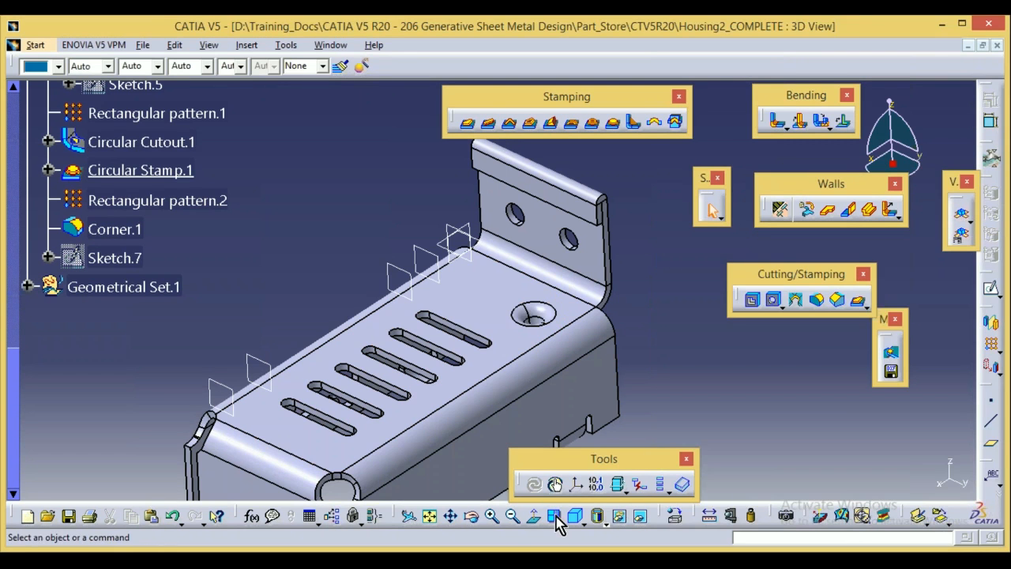
{"action": "left_click", "coordinate": [477, 516]}
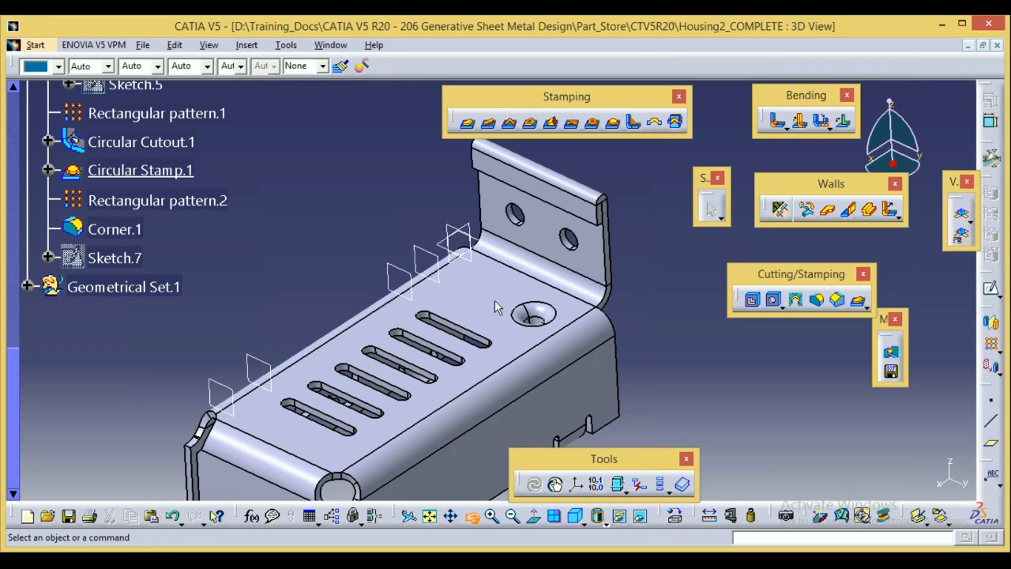
{"action": "left_click_drag", "start_coordinate": [499, 289], "coordinate": [522, 414]}
{"action": "left_click", "coordinate": [535, 338]}
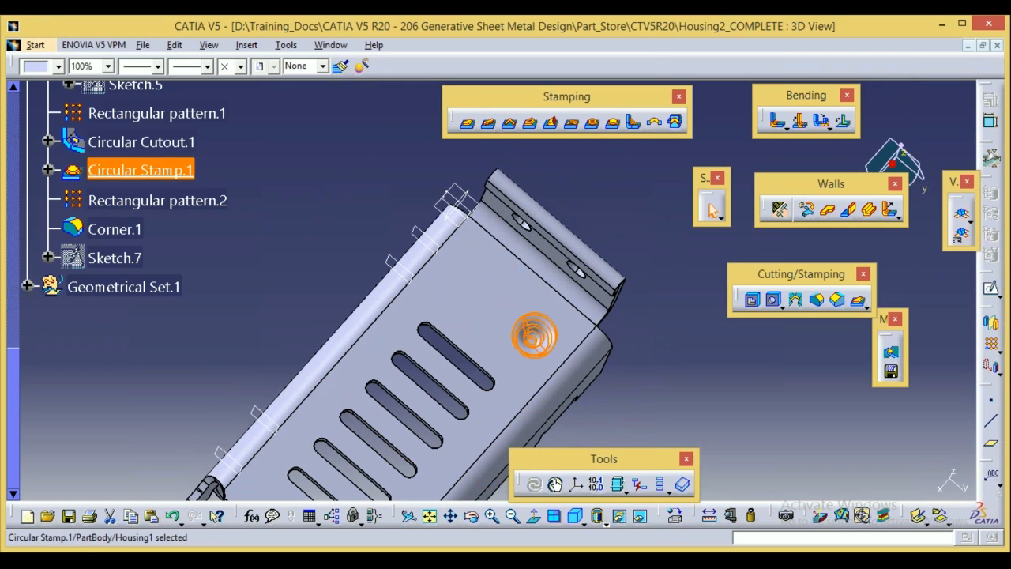
{"action": "left_click", "coordinate": [655, 382]}
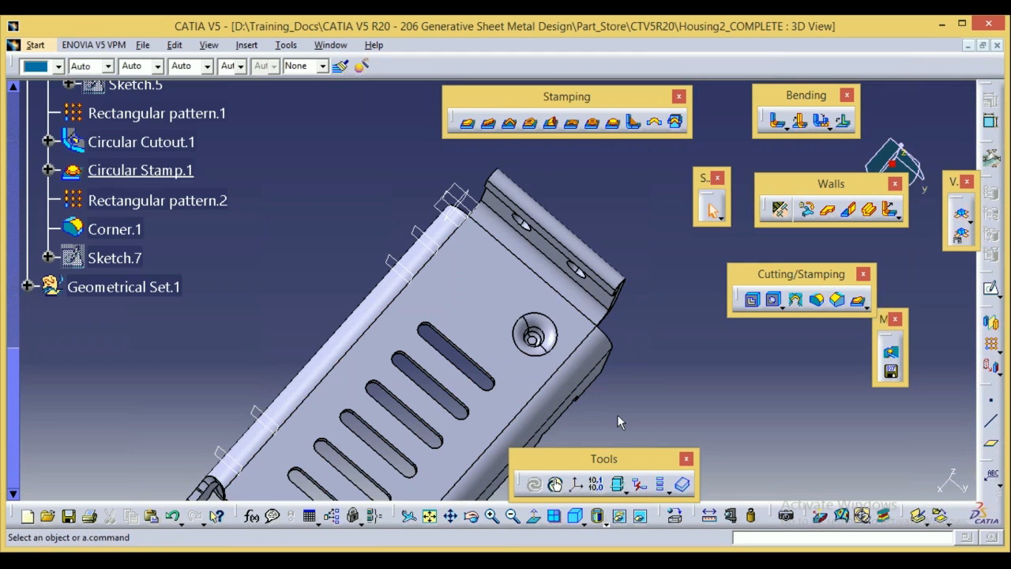
Examine the circular stamp's formed shape from the housing's inner and outer sides.
{"action": "left_click", "coordinate": [472, 516]}
{"action": "left_click_drag", "start_coordinate": [678, 333], "coordinate": [301, 264]}
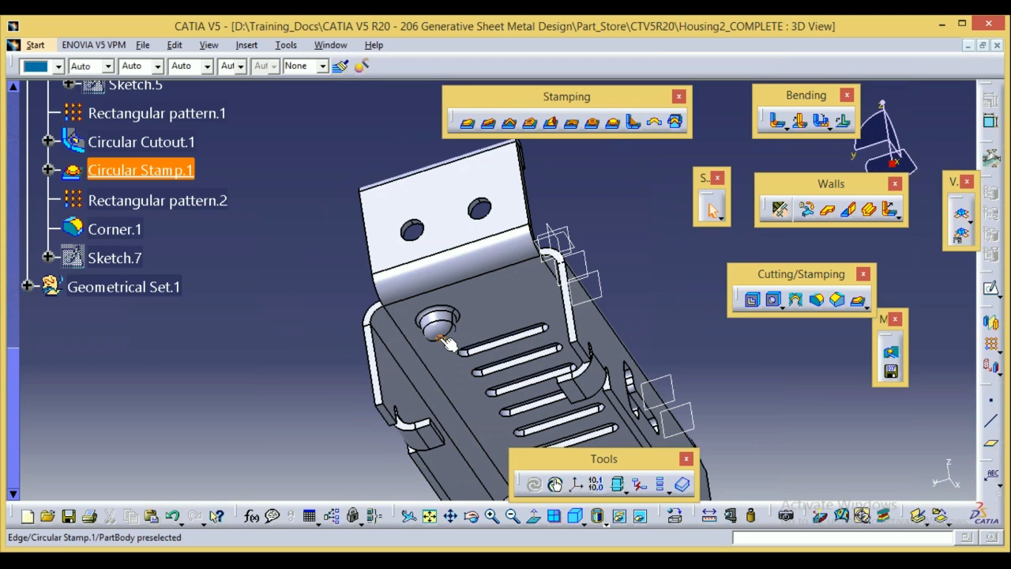
{"action": "left_click", "coordinate": [473, 517]}
{"action": "left_click_drag", "start_coordinate": [321, 251], "coordinate": [641, 395]}
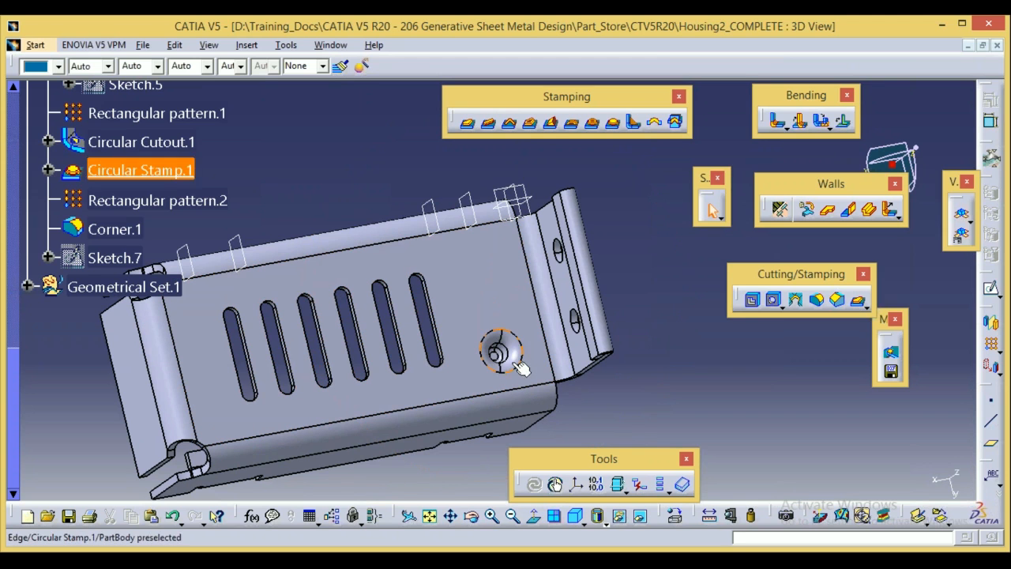
{"action": "left_click", "coordinate": [472, 516]}
{"action": "left_click_drag", "start_coordinate": [651, 391], "coordinate": [333, 239]}
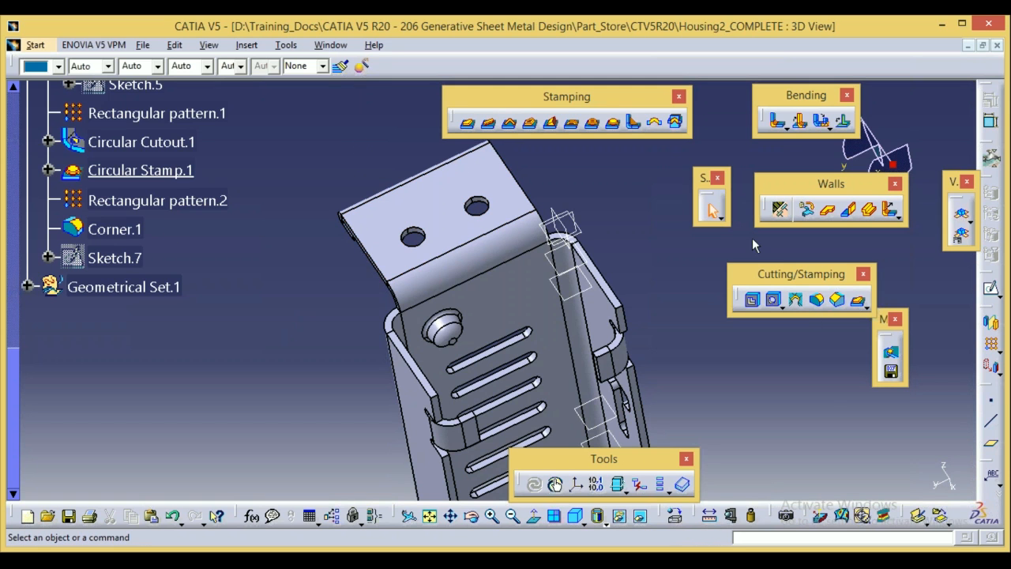
Define Rectangular pattern.2 as the in-work object of the housing.
{"action": "left_click", "coordinate": [136, 207]}
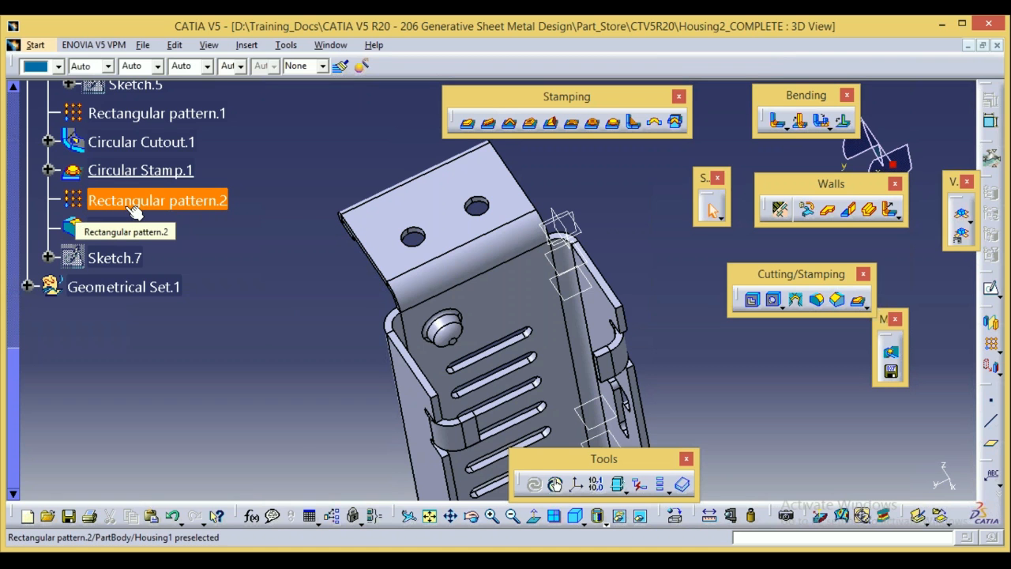
{"action": "right_click", "coordinate": [131, 208]}
{"action": "left_click", "coordinate": [263, 174]}
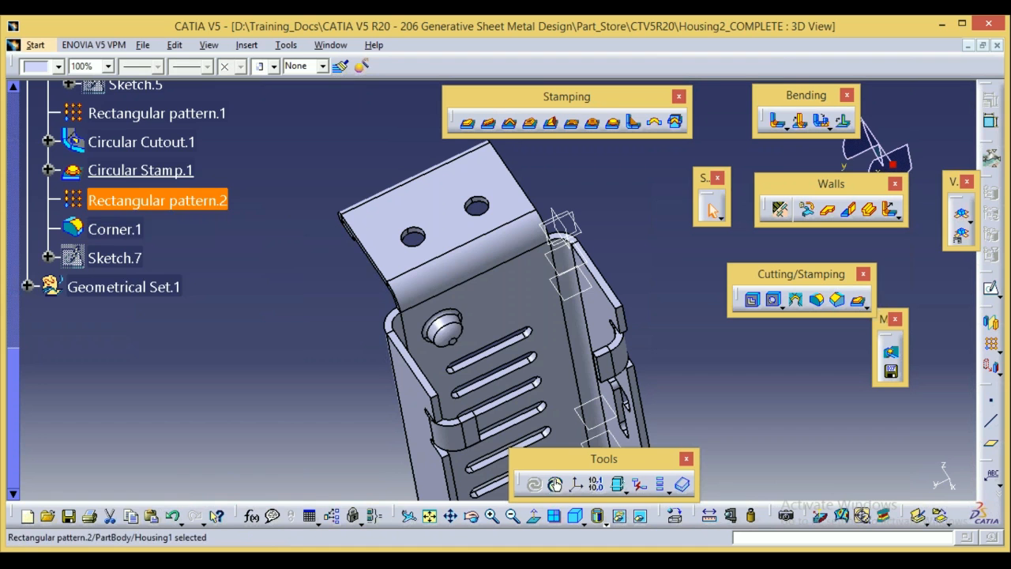
Review the R1 and R2 radii and diameter D in Circular Stamp.1's definition, and cancel without changes.
{"action": "left_click", "coordinate": [192, 169]}
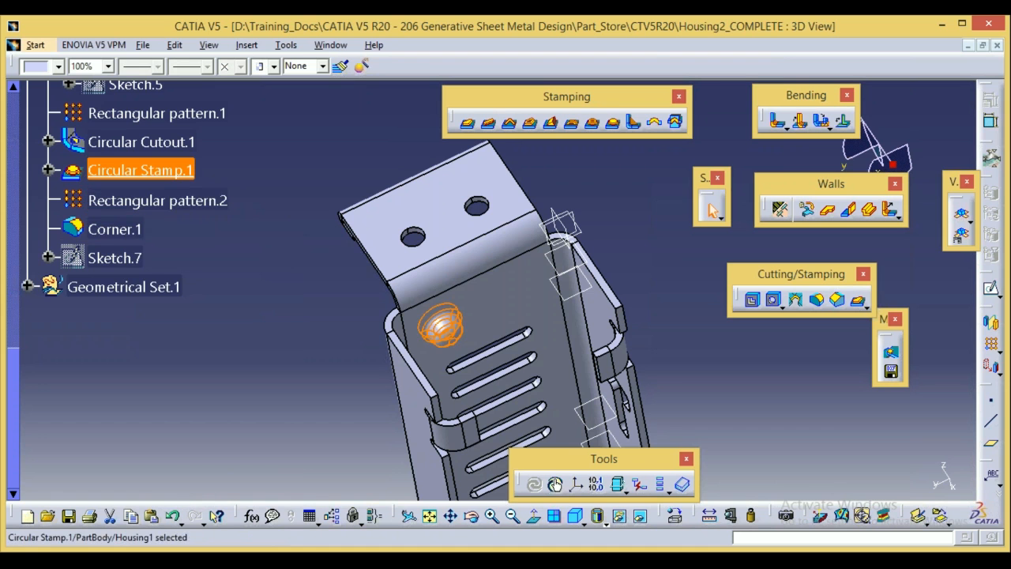
{"action": "left_click", "coordinate": [448, 338]}
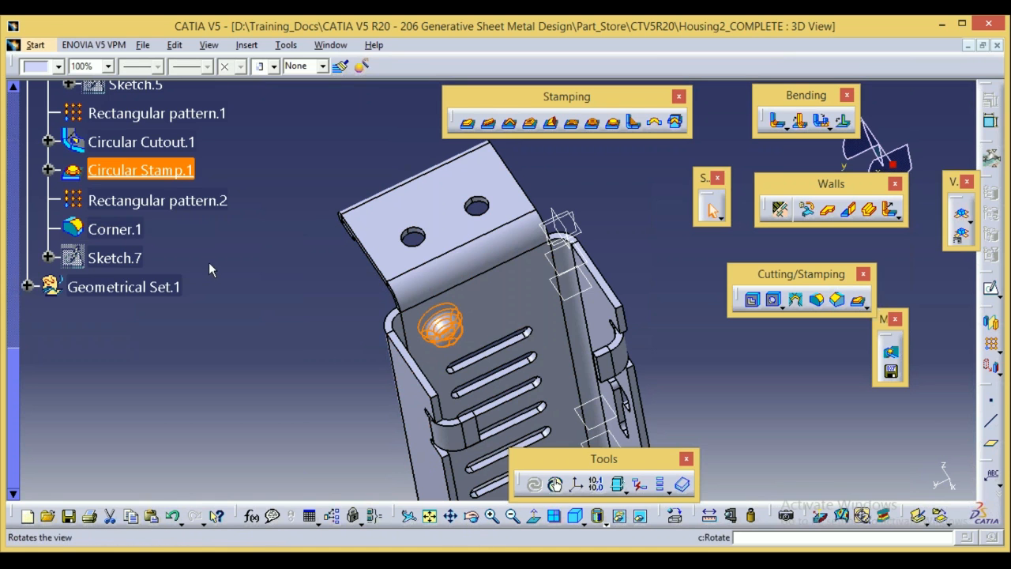
{"action": "double_click", "coordinate": [448, 338]}
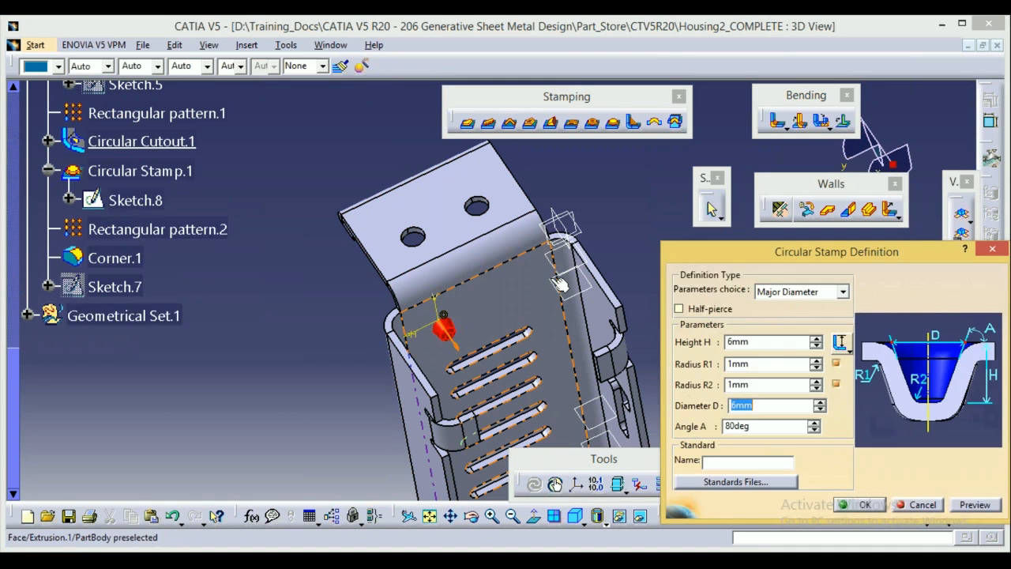
{"action": "left_click", "coordinate": [776, 366]}
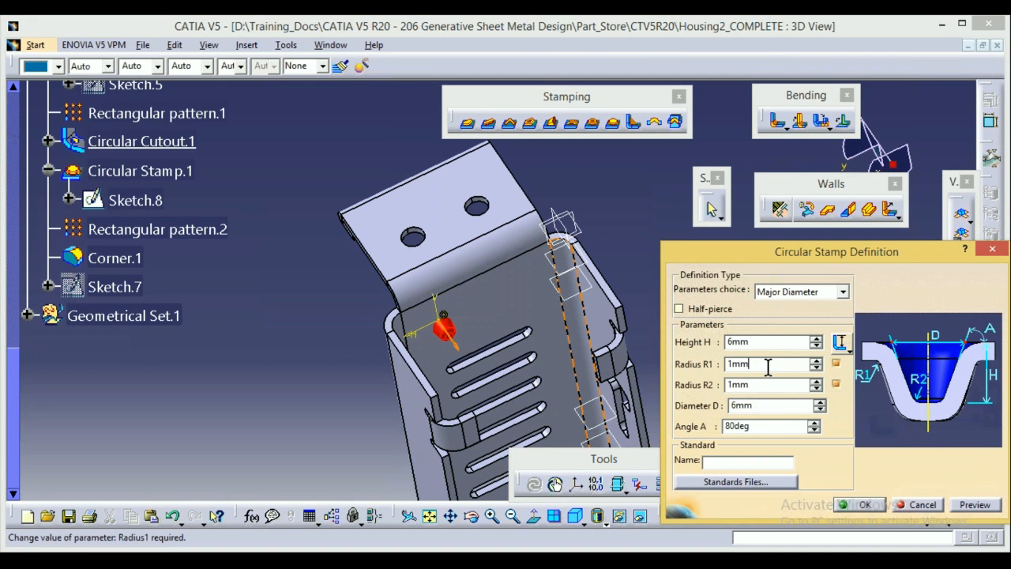
{"action": "left_click", "coordinate": [767, 386]}
{"action": "left_click", "coordinate": [769, 405]}
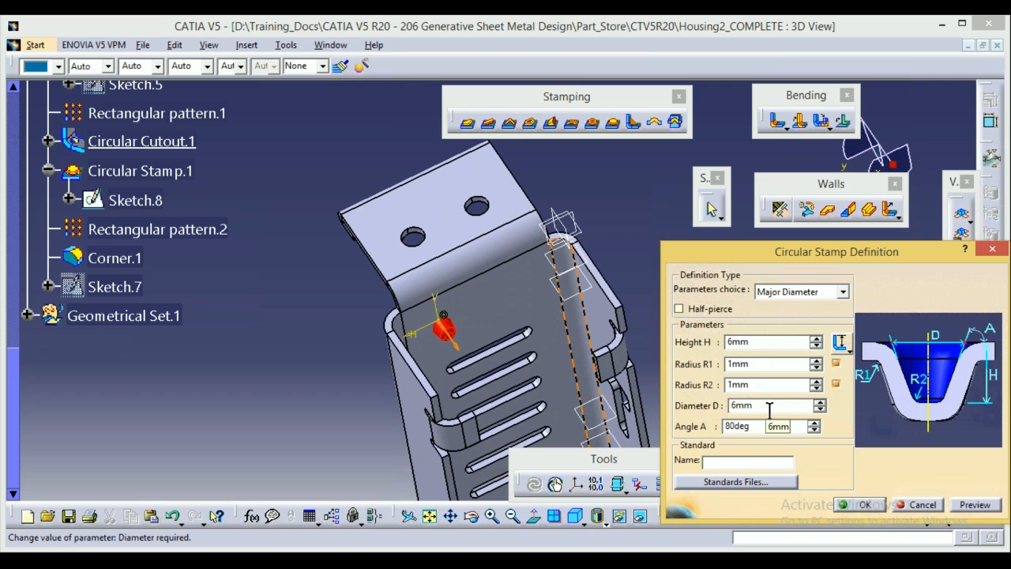
{"action": "left_click", "coordinate": [924, 506]}
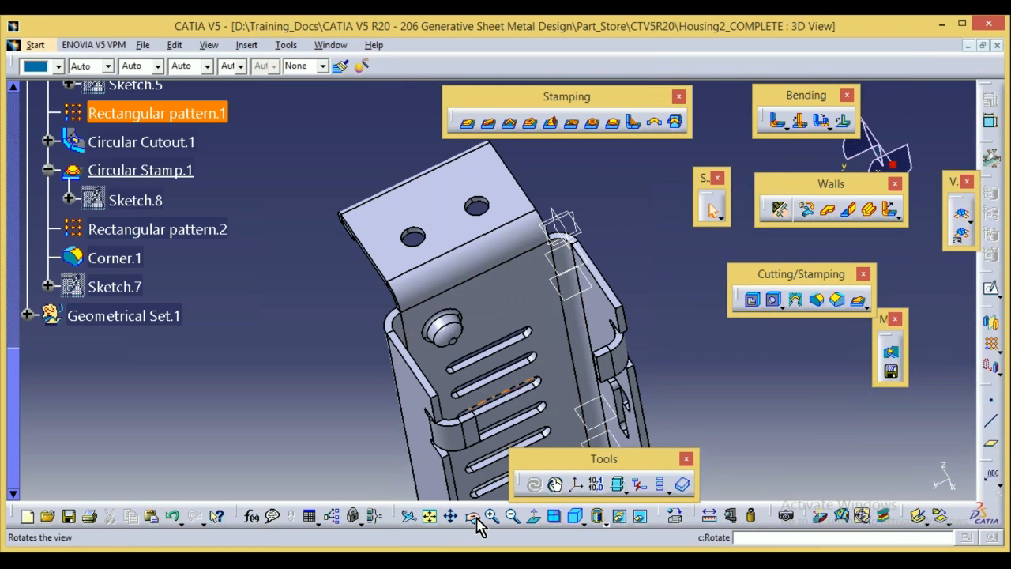
Examine the circular stamp's recess and the slot row from the outer side of the housing's upper face.
{"action": "left_click", "coordinate": [472, 516]}
{"action": "left_click_drag", "start_coordinate": [327, 166], "coordinate": [669, 295]}
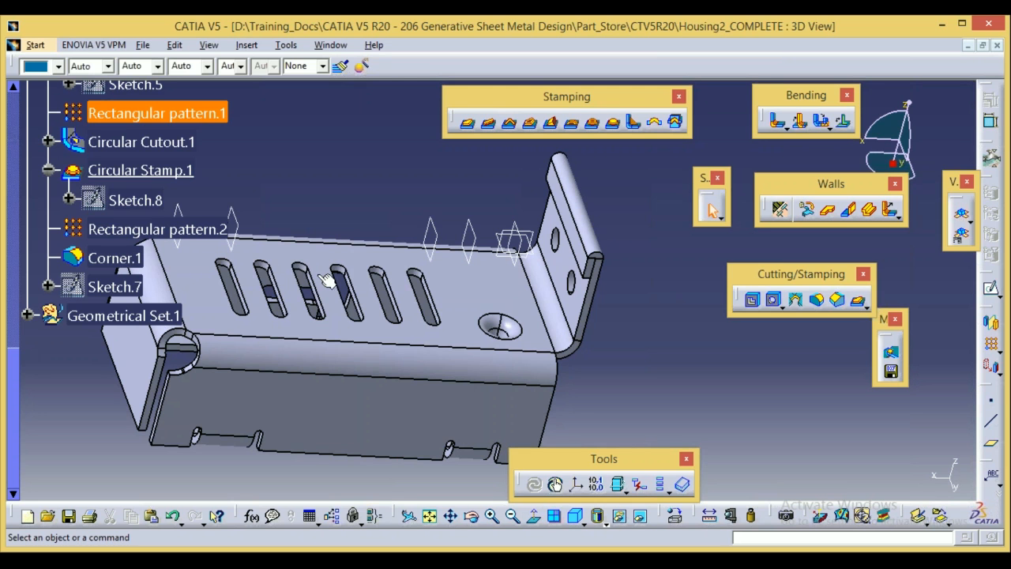
{"action": "key", "text": "Escape"}
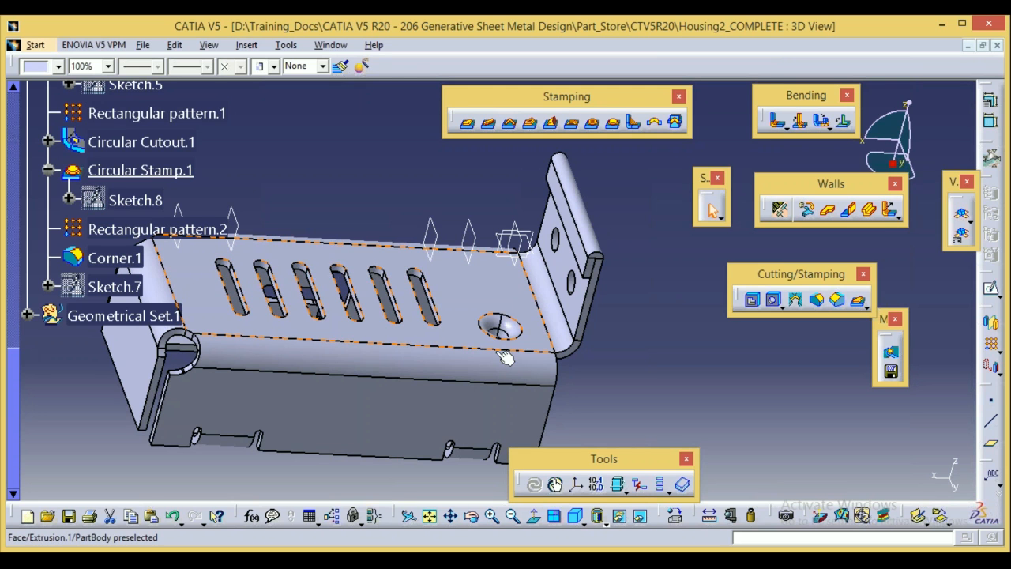
{"action": "left_click", "coordinate": [464, 326]}
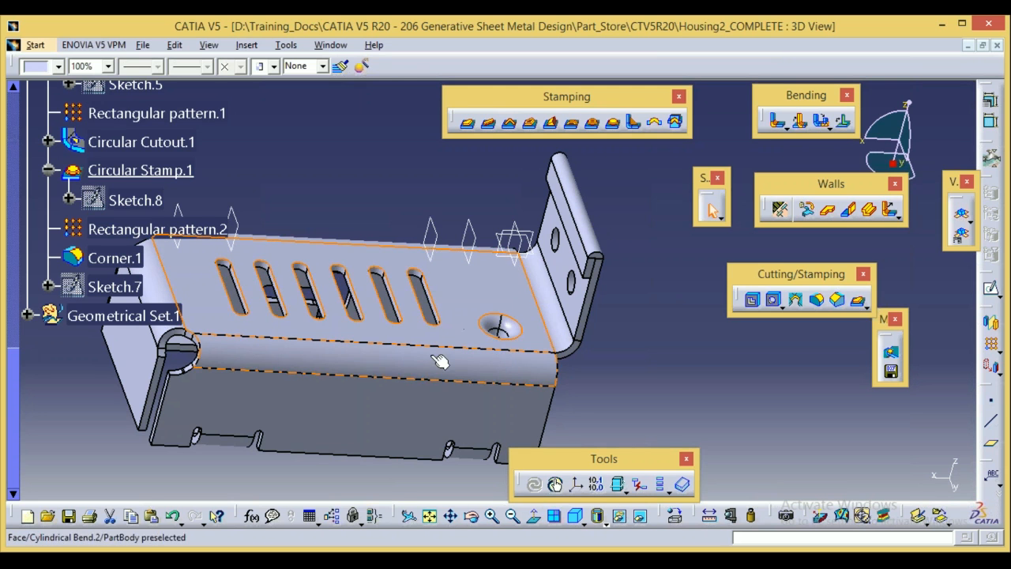
{"action": "left_click", "coordinate": [451, 516]}
{"action": "left_click_drag", "start_coordinate": [425, 292], "coordinate": [510, 299]}
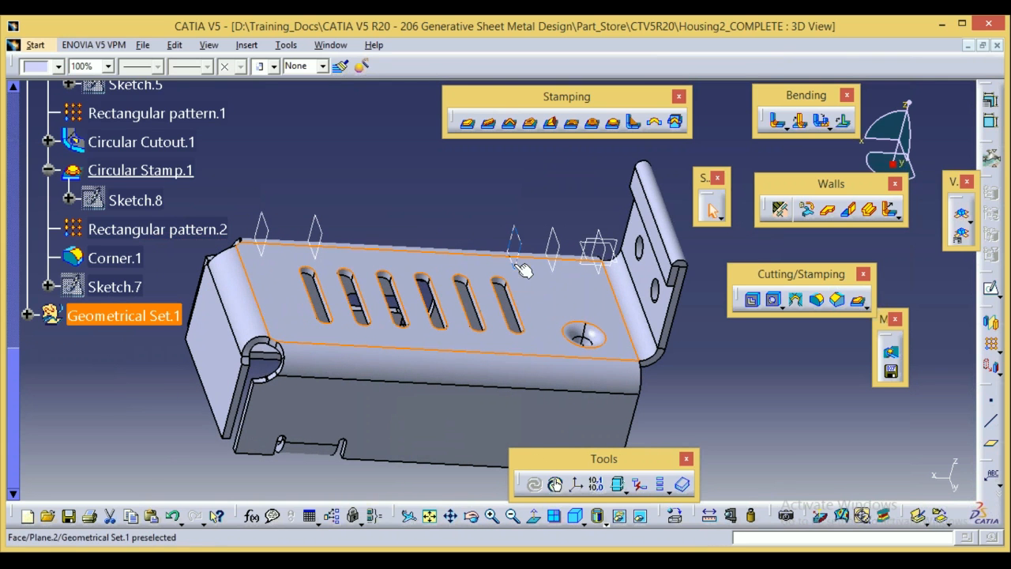
{"action": "left_click", "coordinate": [386, 373]}
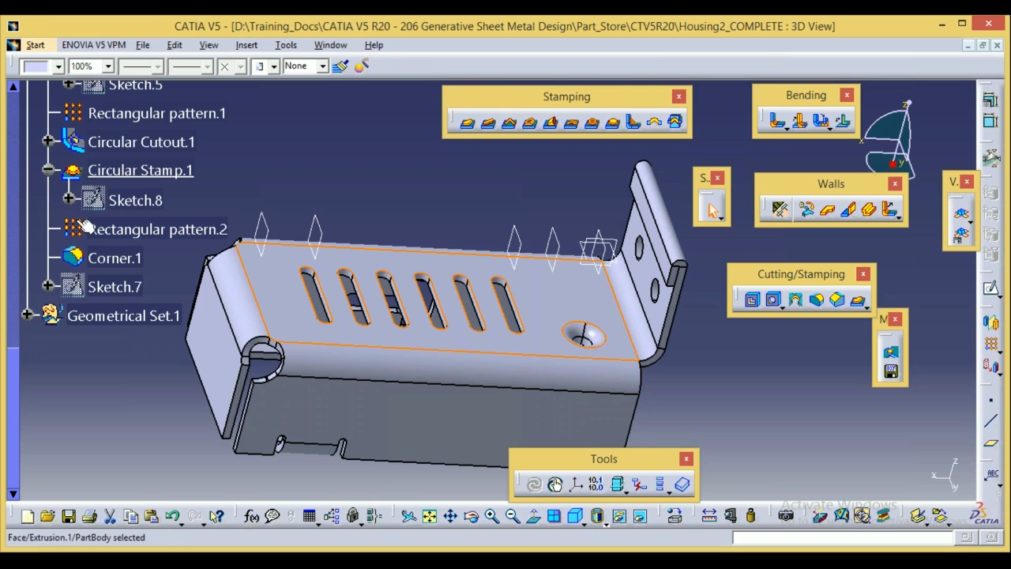
Collapse Circular Stamp.1 and define Rectangular pattern.2 as the in-work object to include the patterned stamp.
{"action": "left_click", "coordinate": [48, 170]}
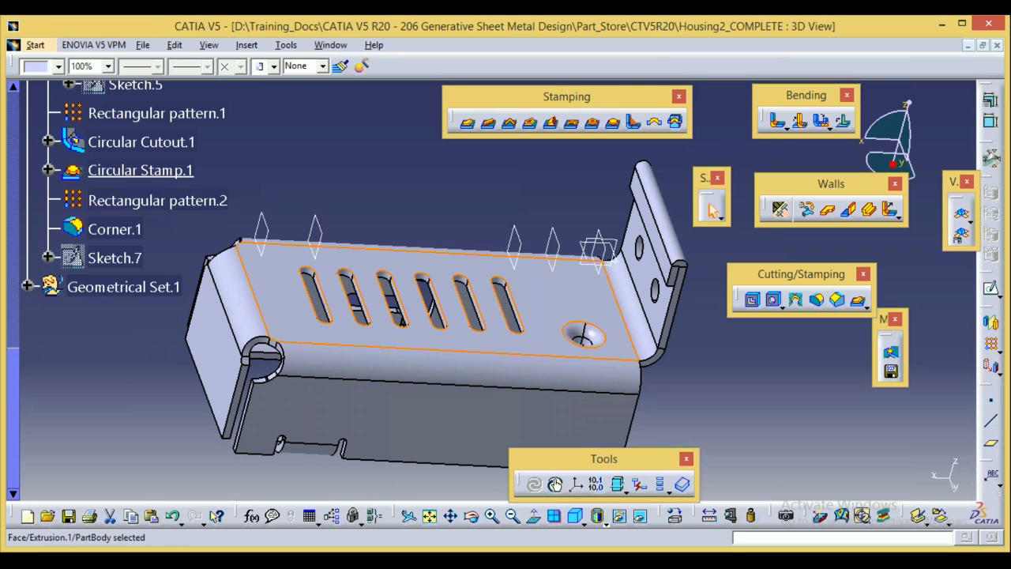
{"action": "left_click", "coordinate": [111, 202]}
{"action": "right_click", "coordinate": [89, 191]}
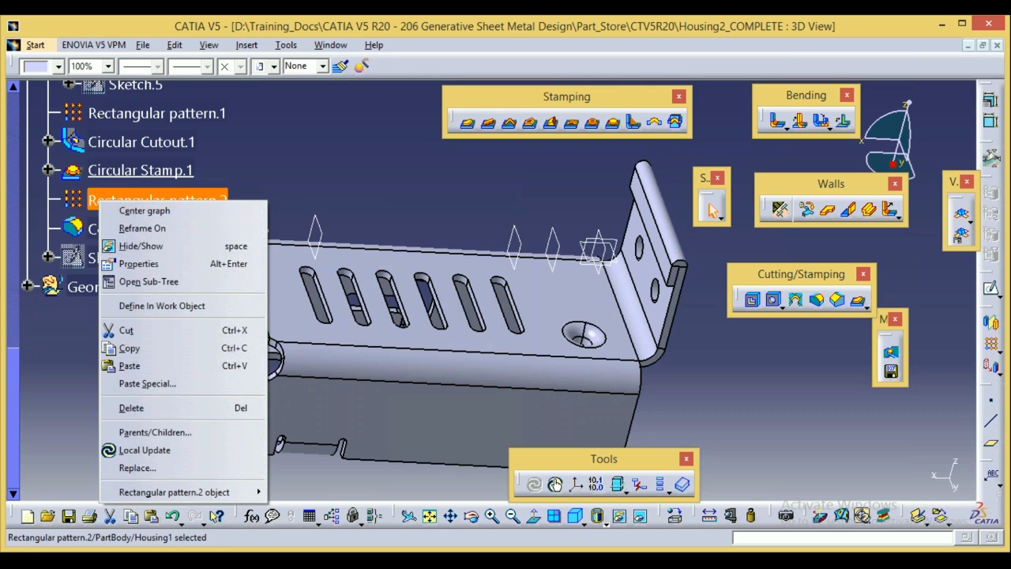
{"action": "left_click", "coordinate": [155, 303]}
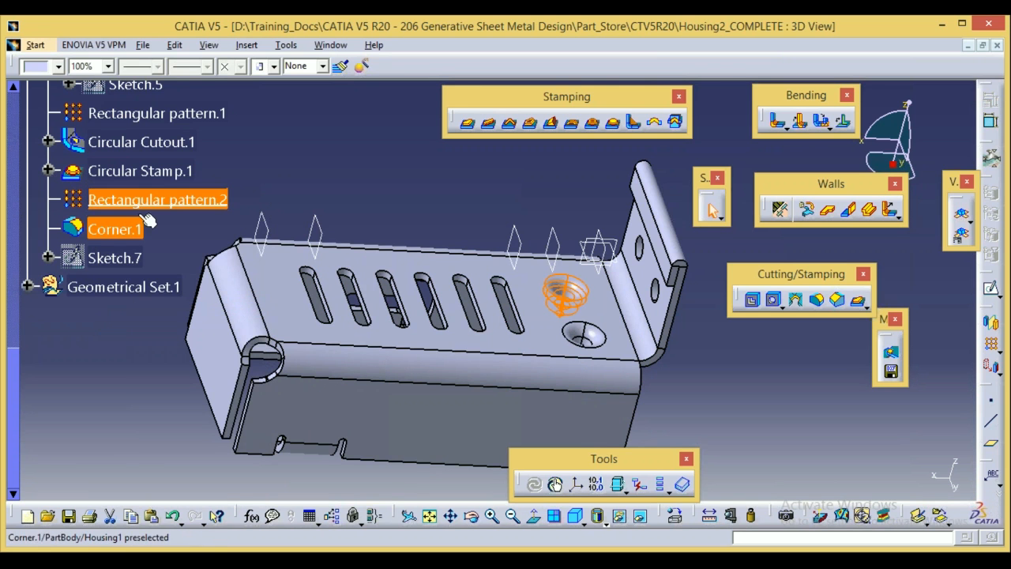
{"action": "left_click", "coordinate": [277, 184]}
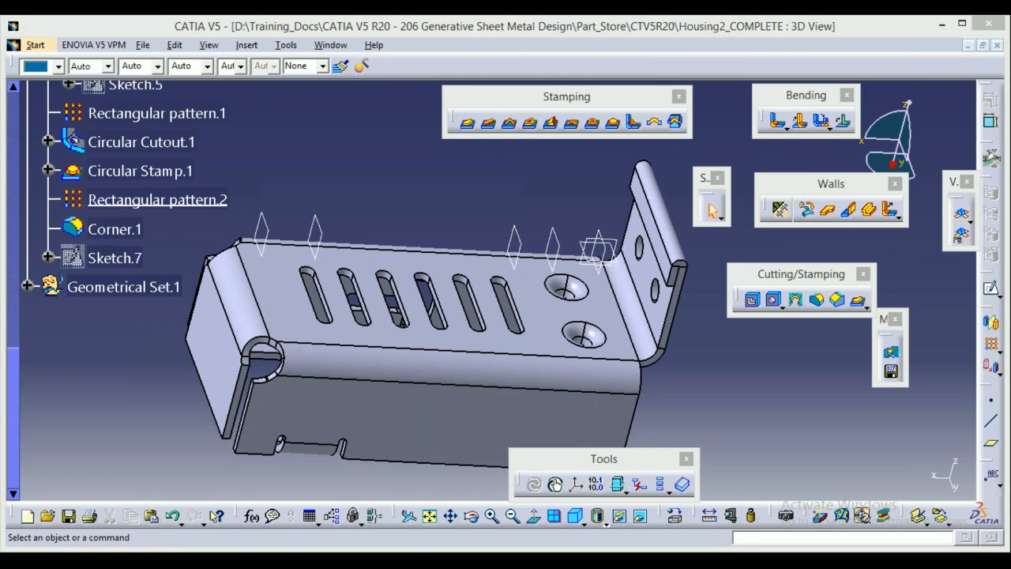
{"action": "left_click", "coordinate": [162, 361]}
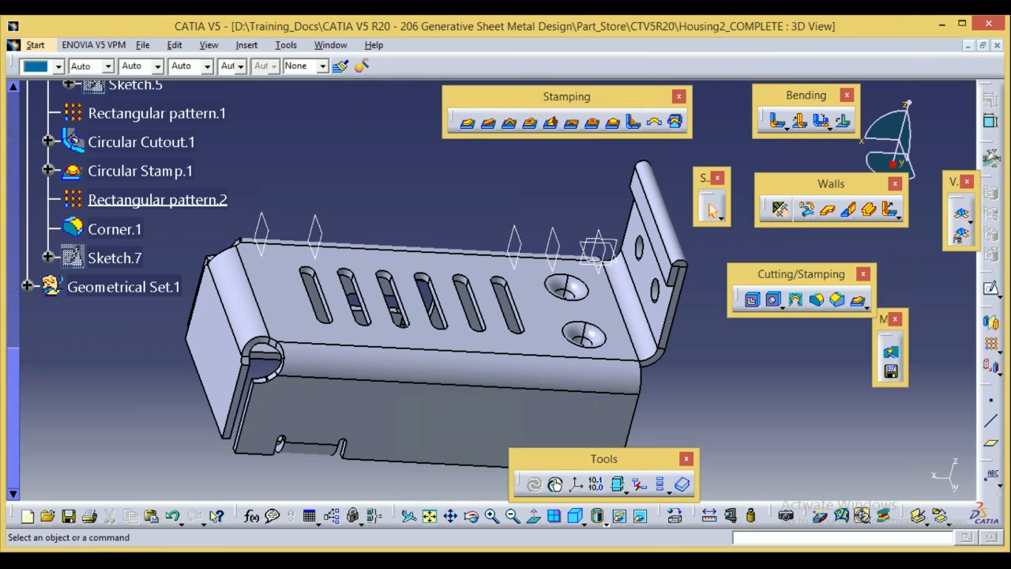
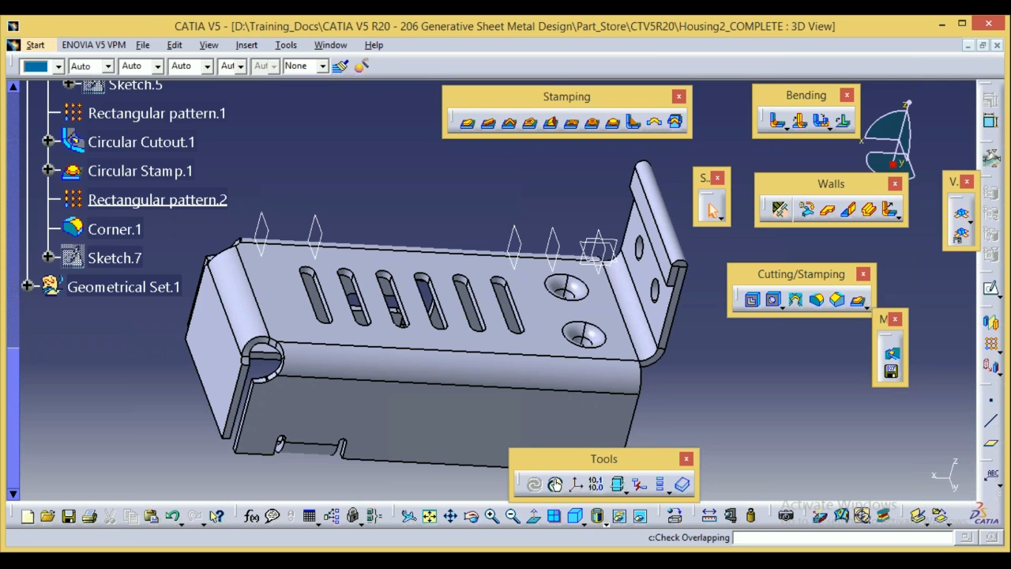
Run Check Overlapping on the housing, dismiss its result, and inspect the end flange and side walls from several angles.
{"action": "left_click", "coordinate": [892, 353]}
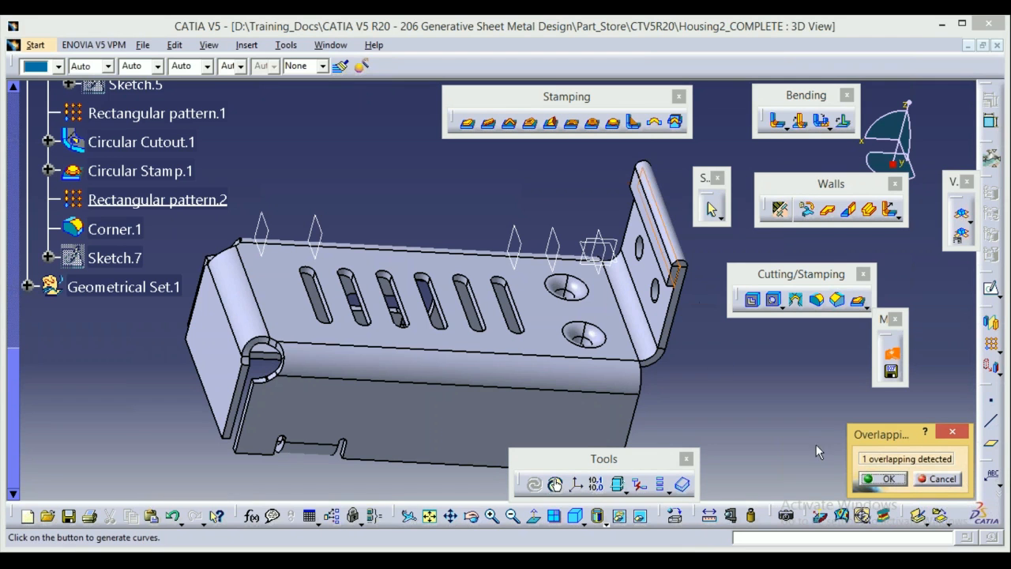
{"action": "left_click", "coordinate": [948, 484]}
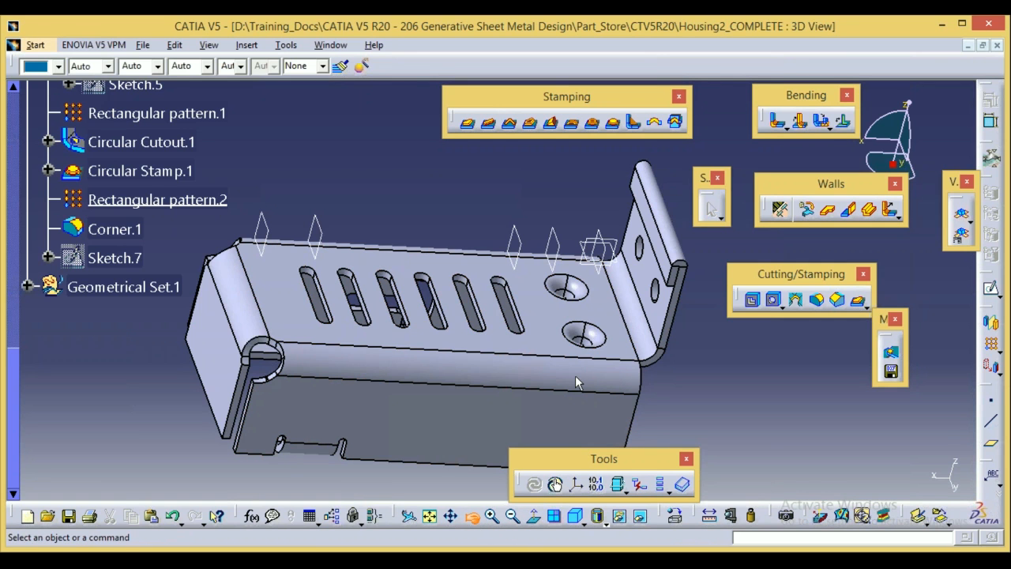
{"action": "middle_click_drag", "start_coordinate": [575, 375], "coordinate": [585, 378]}
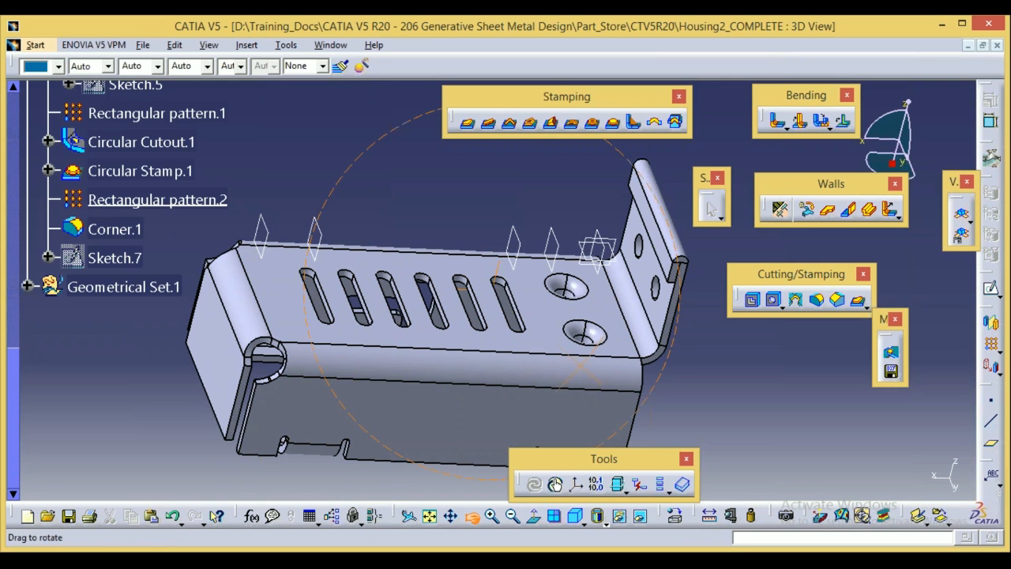
{"action": "middle_click_drag", "start_coordinate": [589, 368], "coordinate": [596, 363]}
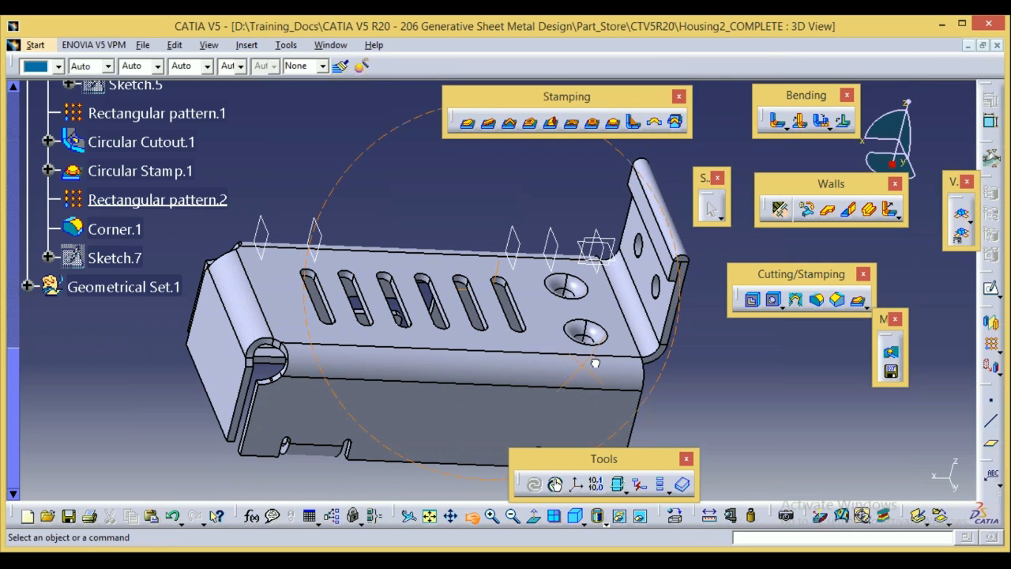
{"action": "middle_click_drag", "start_coordinate": [596, 363], "coordinate": [582, 179]}
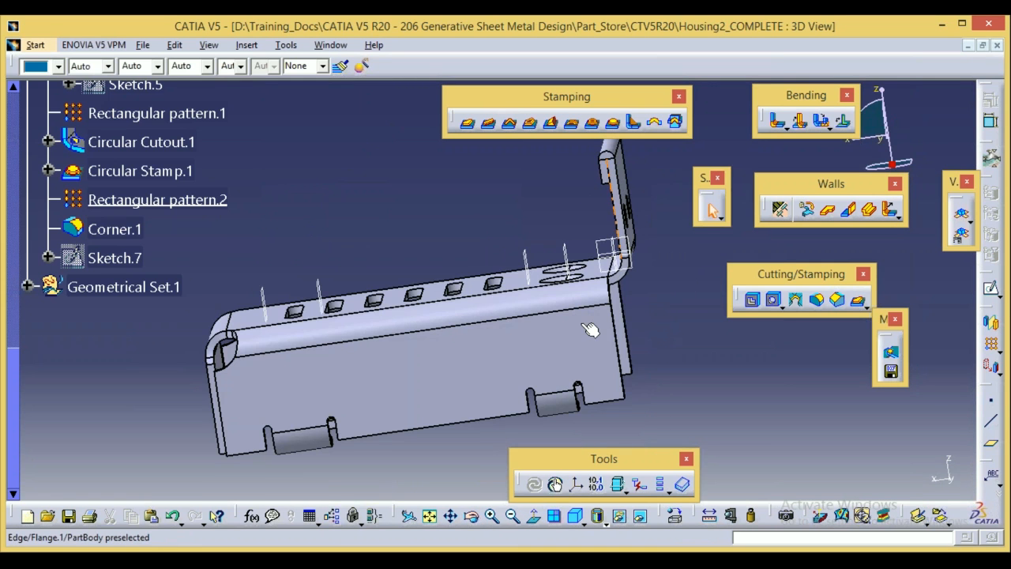
{"action": "left_click", "coordinate": [472, 515]}
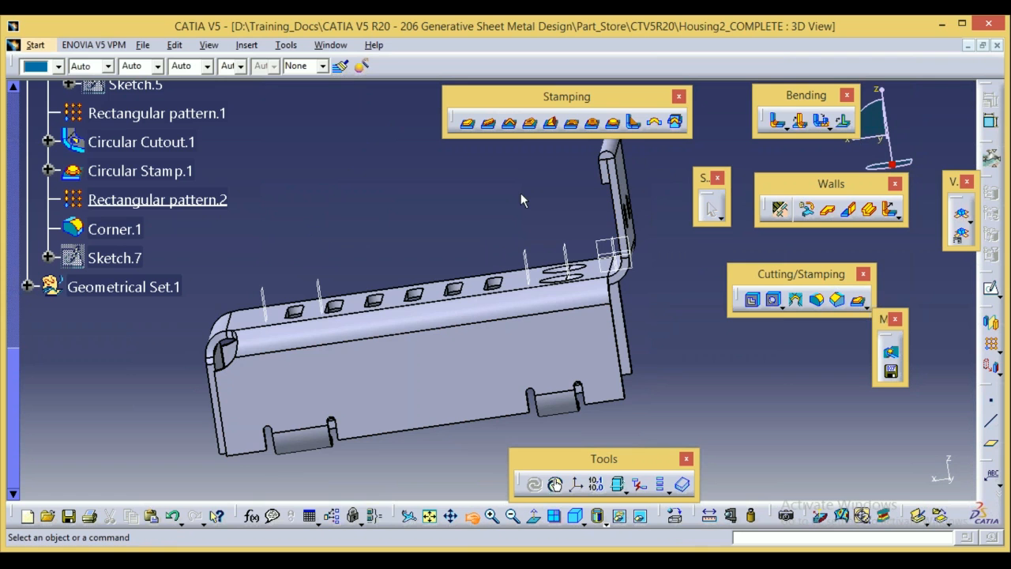
{"action": "left_click_drag", "start_coordinate": [521, 194], "coordinate": [559, 247]}
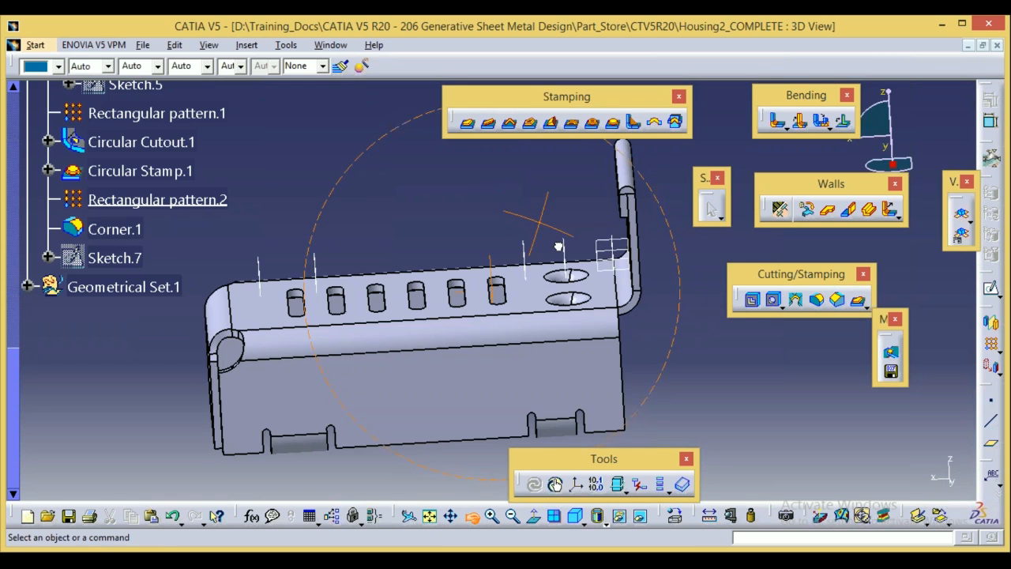
{"action": "left_click_drag", "start_coordinate": [559, 248], "coordinate": [613, 273]}
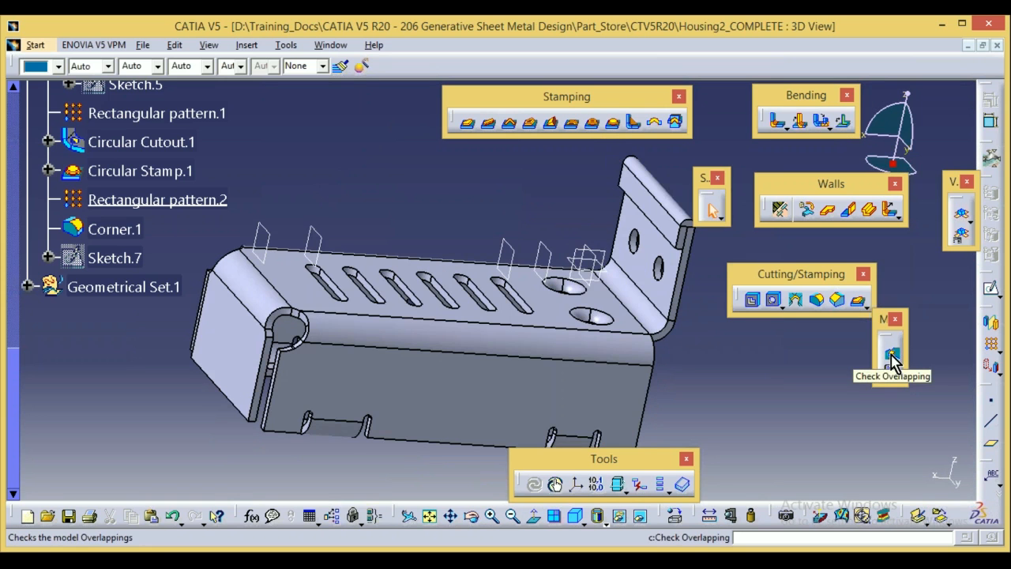
Repeat the overlap check and cancel it, and open the DXF export's file options and cancel them.
{"action": "left_click", "coordinate": [892, 361]}
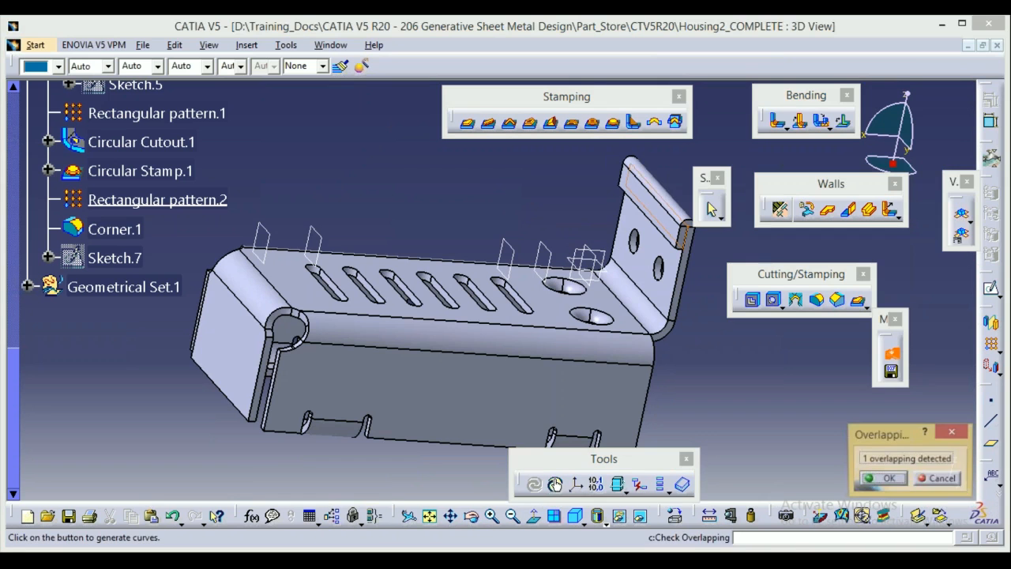
{"action": "left_click", "coordinate": [940, 479]}
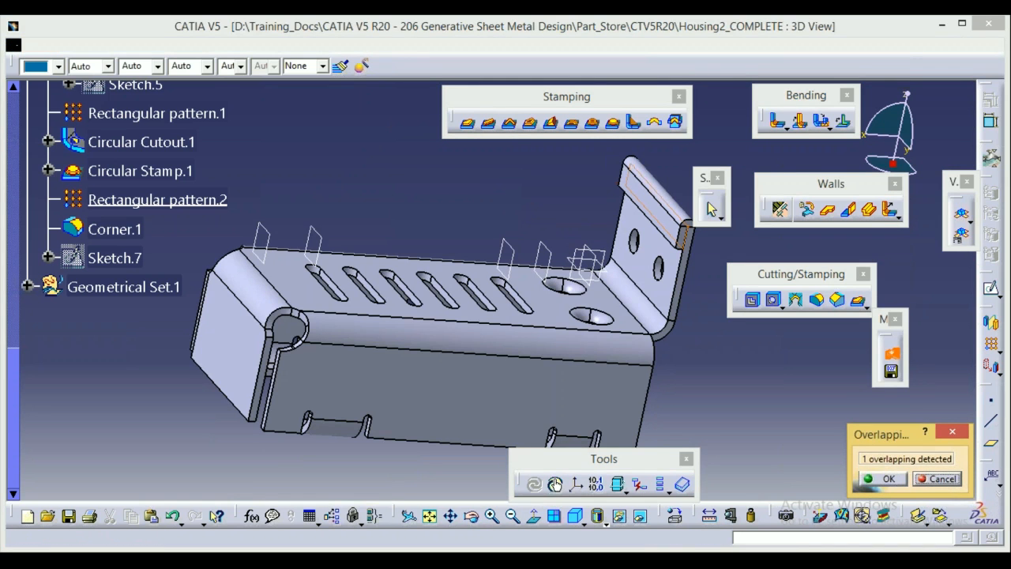
{"action": "left_click", "coordinate": [892, 372]}
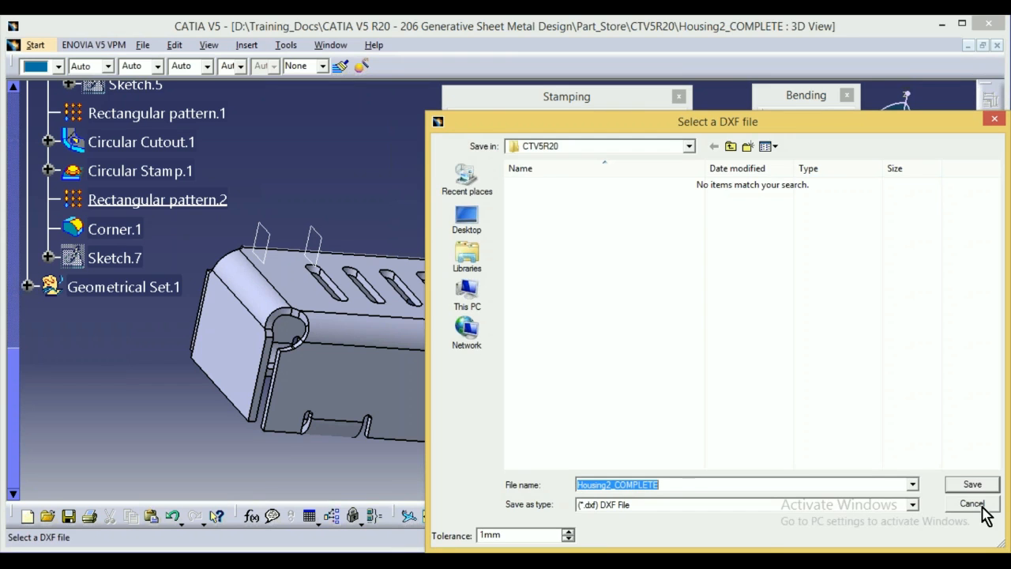
{"action": "left_click", "coordinate": [974, 504]}
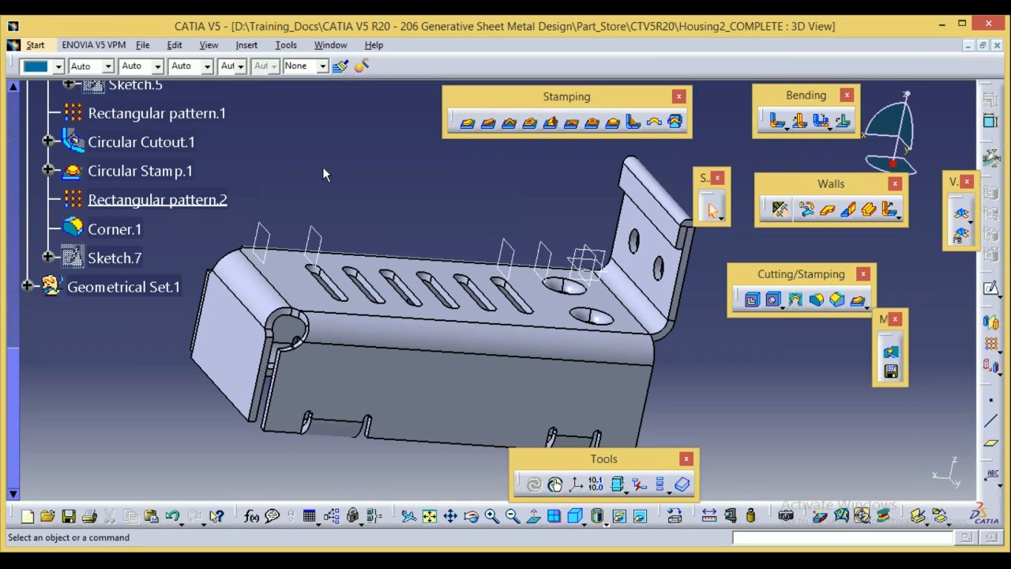
Save the housing to the Desktop in stp format as Housing2_COMPLETE1, and close Housing2_COMPLETE without saving its changes.
{"action": "left_click", "coordinate": [143, 49]}
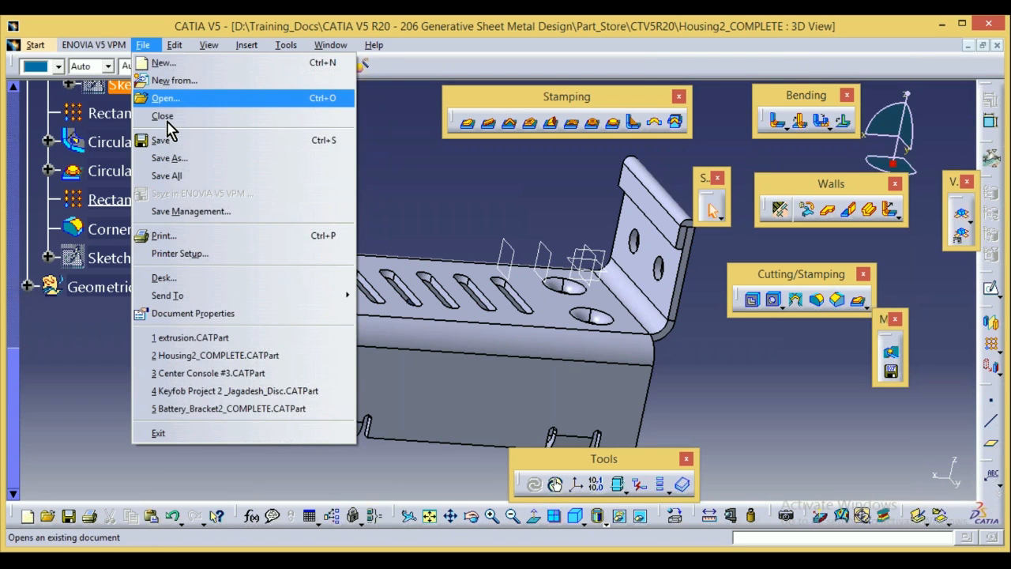
{"action": "left_click", "coordinate": [177, 152]}
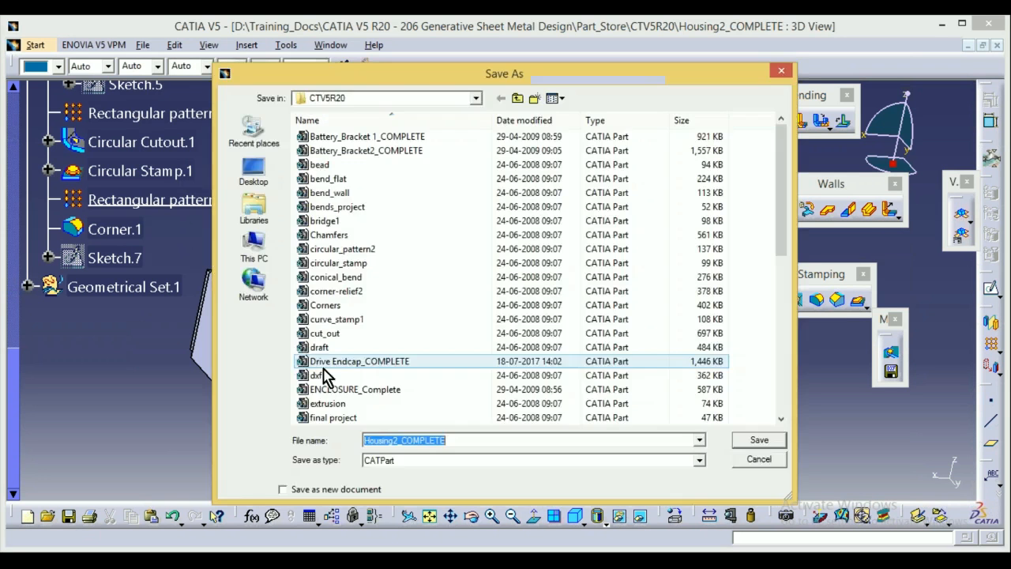
{"action": "left_click", "coordinate": [699, 460]}
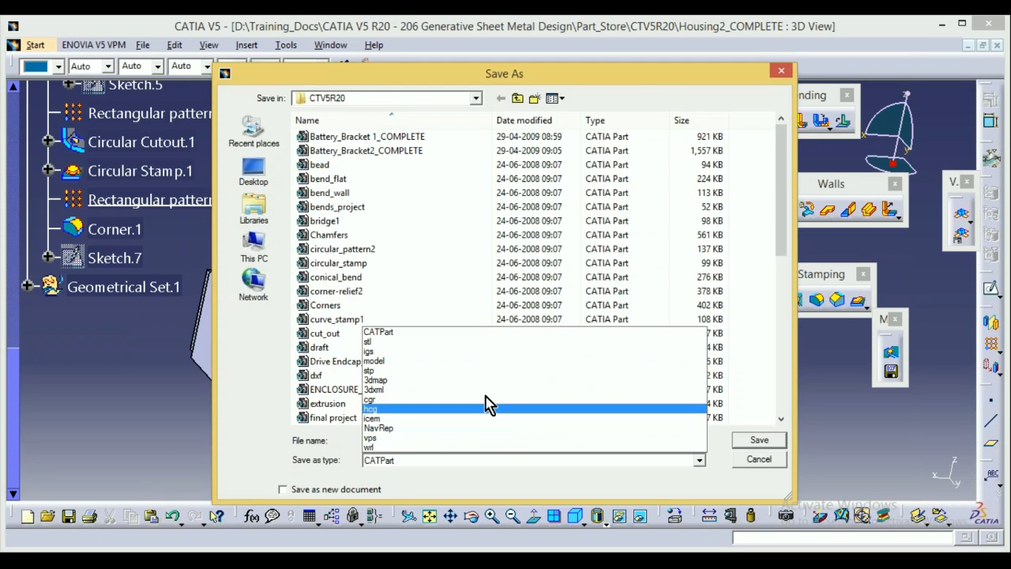
{"action": "left_click", "coordinate": [407, 381]}
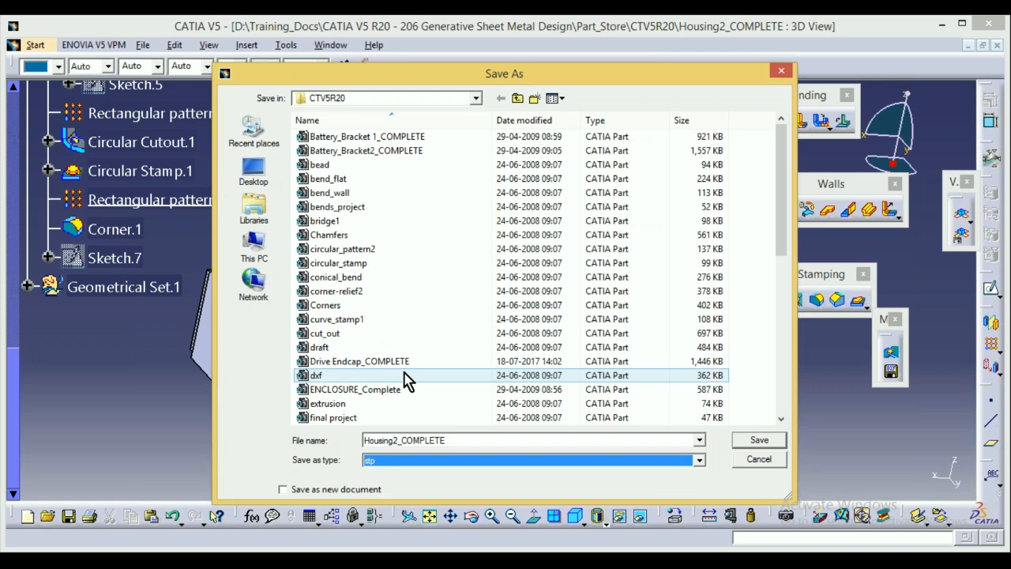
{"action": "left_click", "coordinate": [545, 440]}
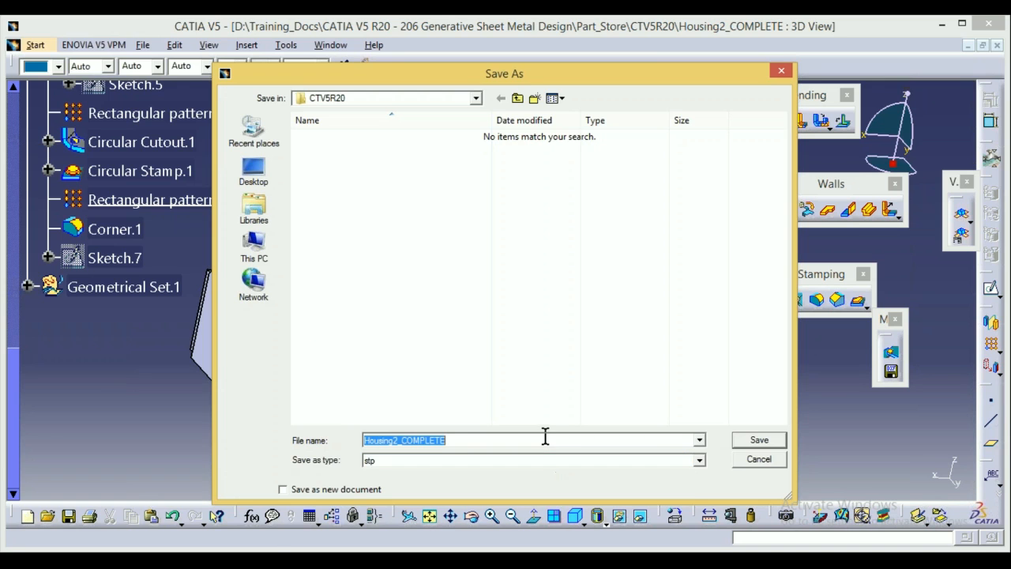
{"action": "left_click", "coordinate": [466, 440]}
{"action": "type", "text": "1"}
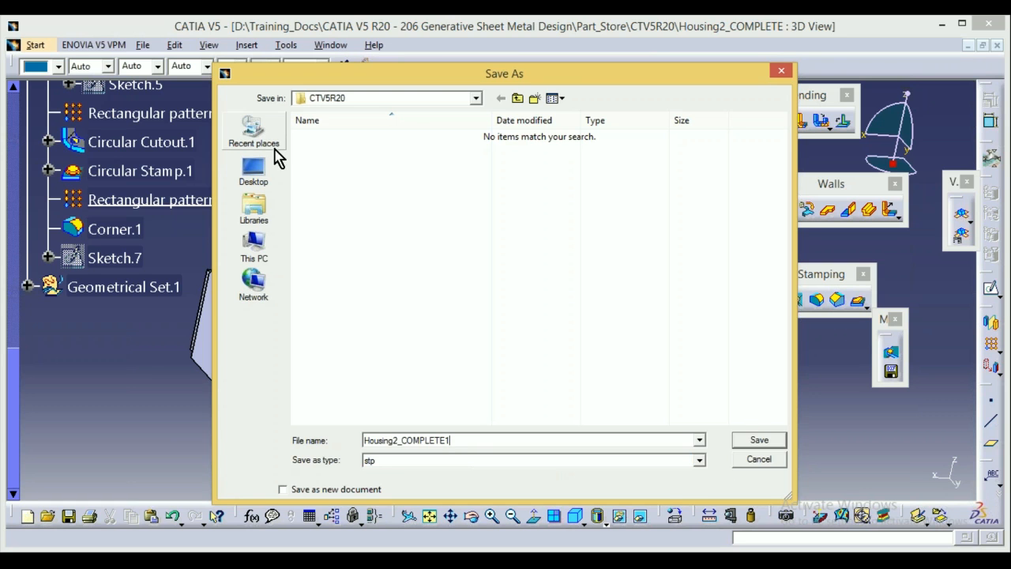
{"action": "left_click", "coordinate": [263, 179]}
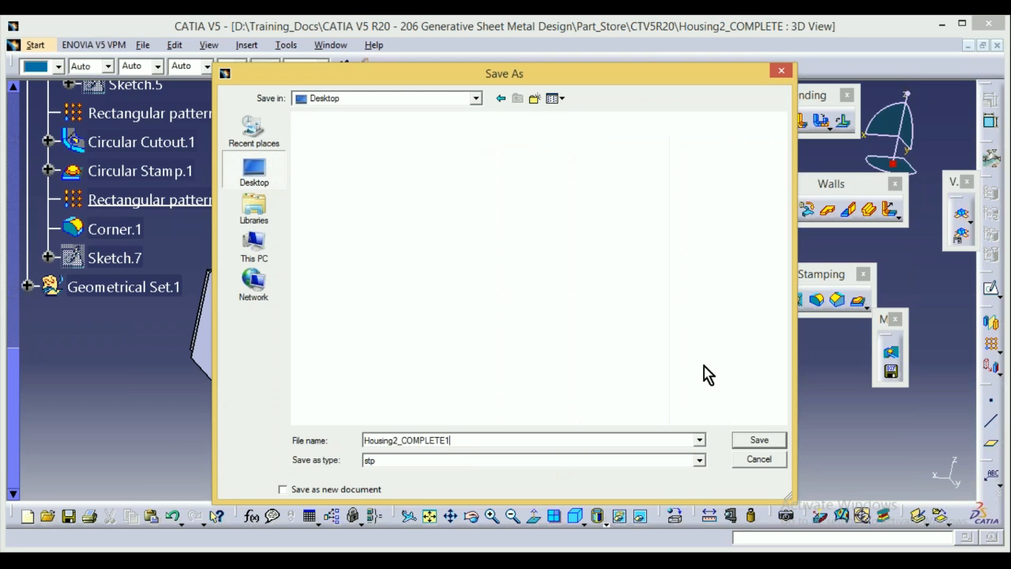
{"action": "left_click", "coordinate": [765, 441]}
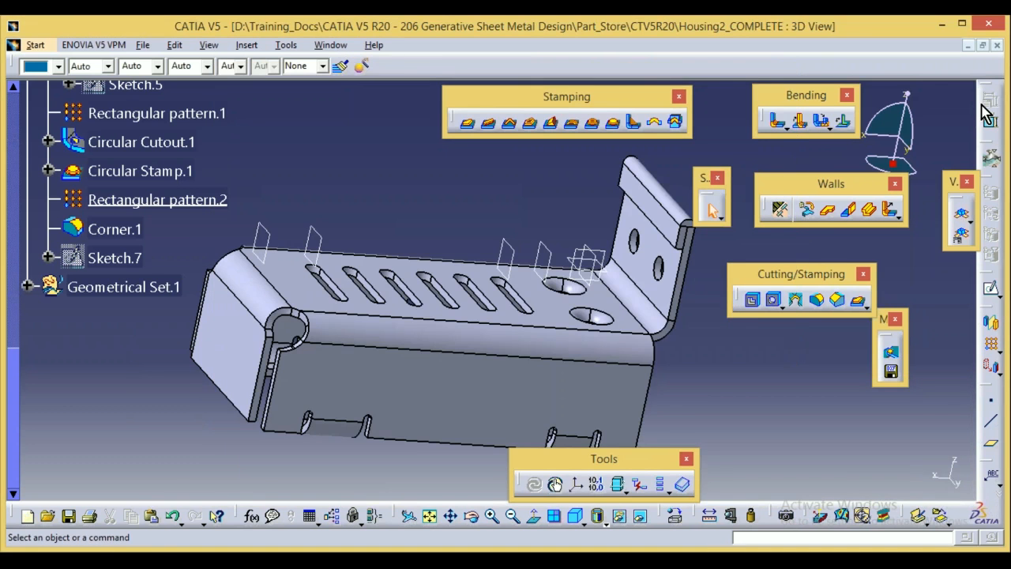
{"action": "left_click", "coordinate": [997, 45]}
{"action": "left_click", "coordinate": [578, 331]}
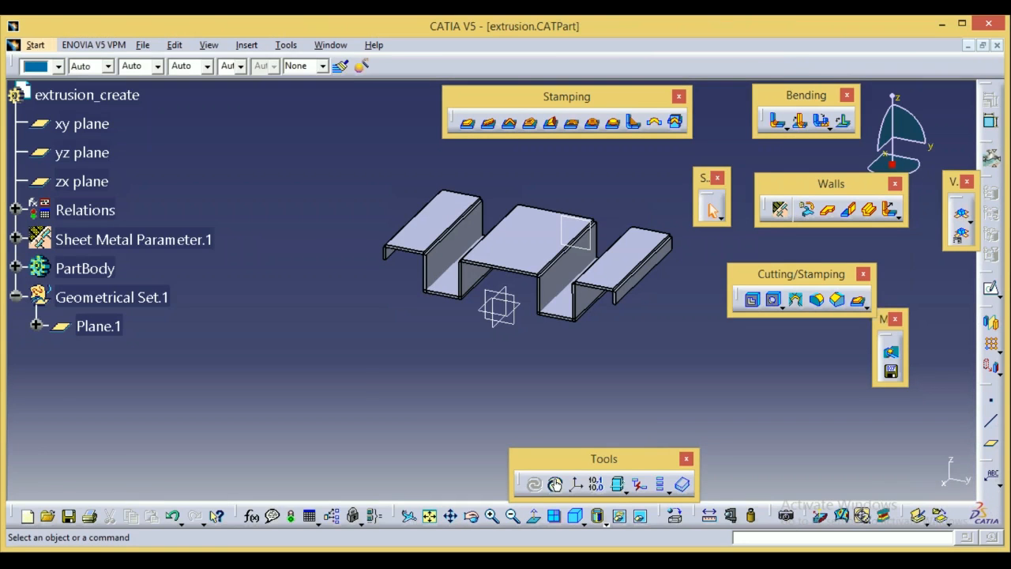
Open the exported Housing2_COMPLETE1.stp file from the Desktop.
{"action": "left_click", "coordinate": [148, 45]}
{"action": "left_click", "coordinate": [166, 79]}
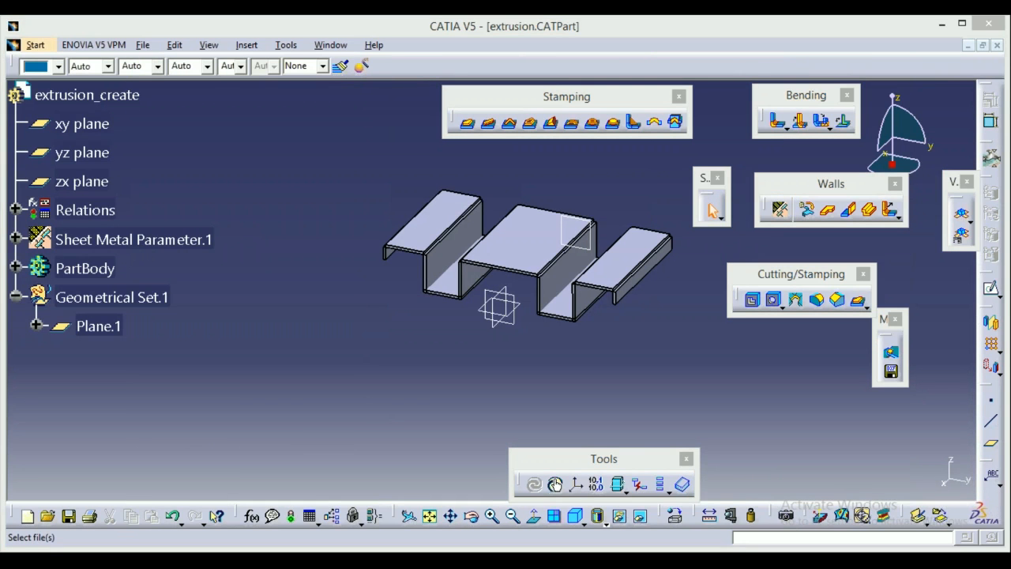
{"action": "left_click", "coordinate": [143, 45]}
{"action": "left_click", "coordinate": [164, 98]}
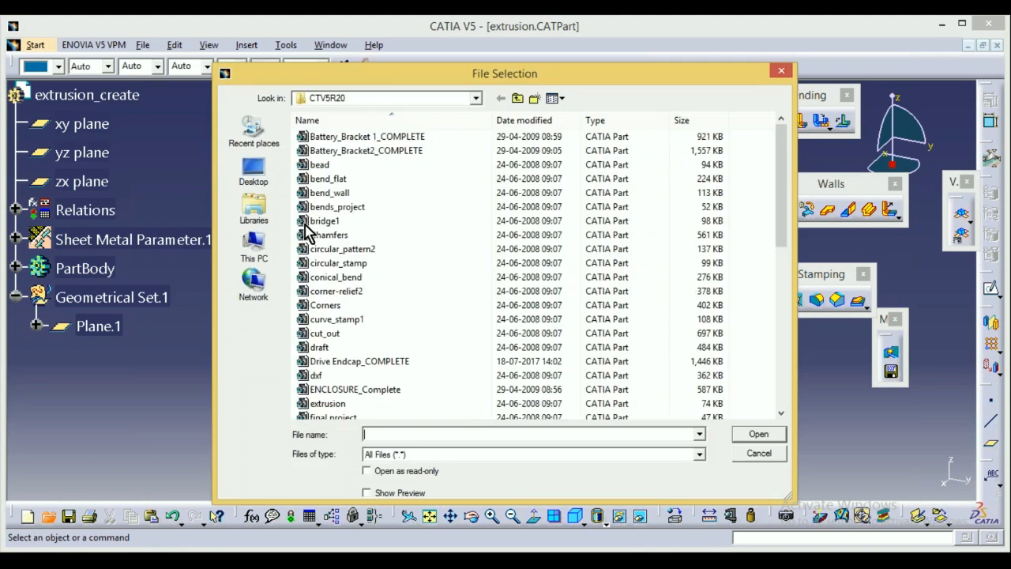
{"action": "left_click", "coordinate": [269, 170]}
{"action": "left_click", "coordinate": [781, 414]}
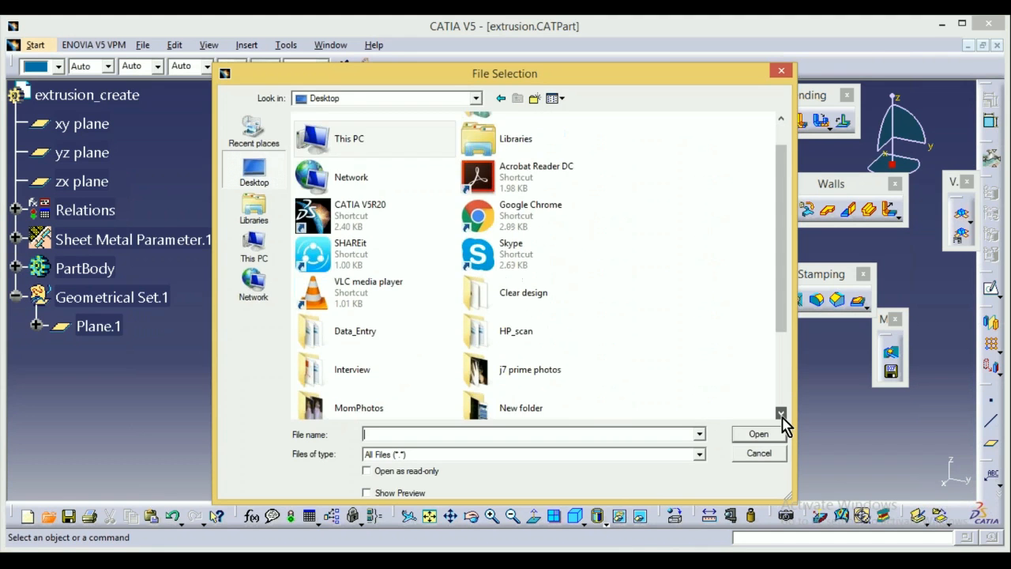
{"action": "left_click", "coordinate": [781, 414]}
{"action": "left_click", "coordinate": [781, 413]}
{"action": "left_click", "coordinate": [780, 413]}
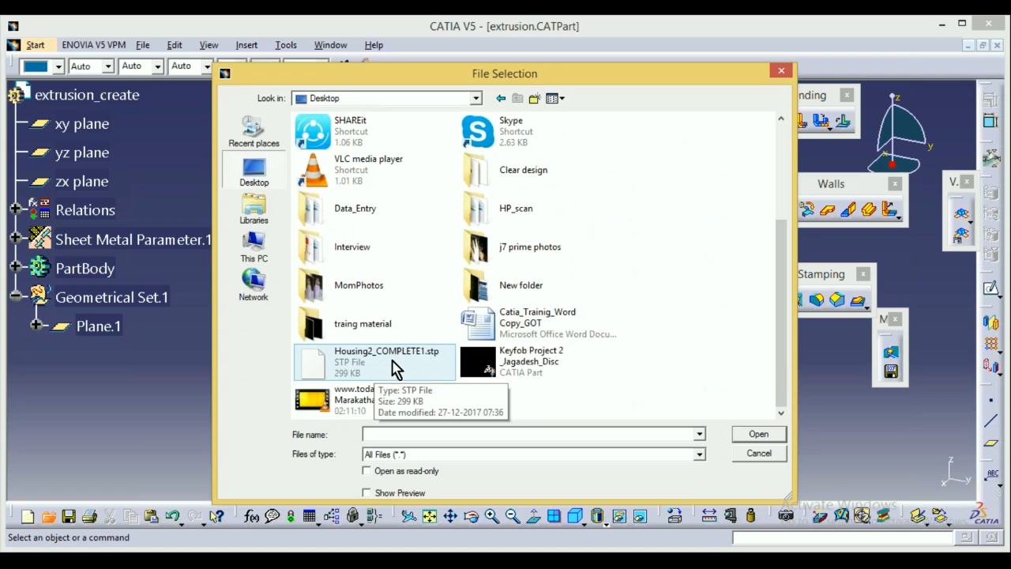
{"action": "left_click", "coordinate": [348, 368]}
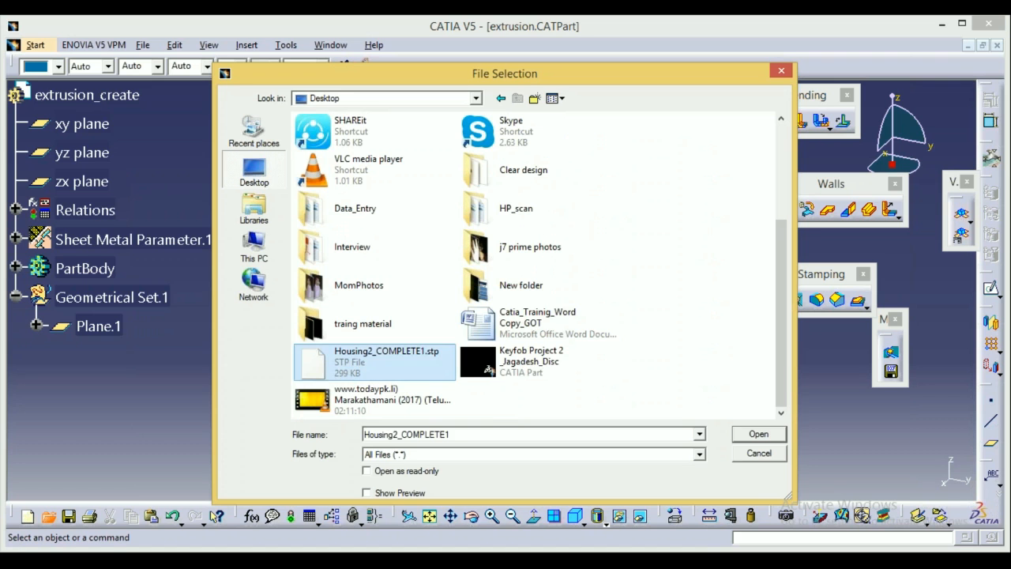
{"action": "left_click", "coordinate": [757, 434]}
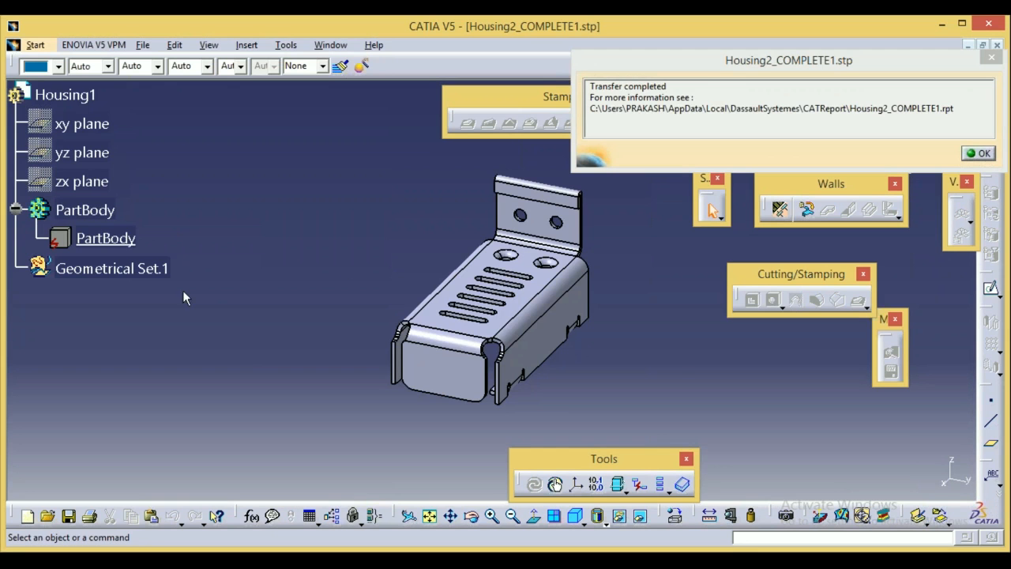
Examine the imported PartBody in the tree and the model, and dismiss the transfer report.
{"action": "left_click", "coordinate": [106, 238]}
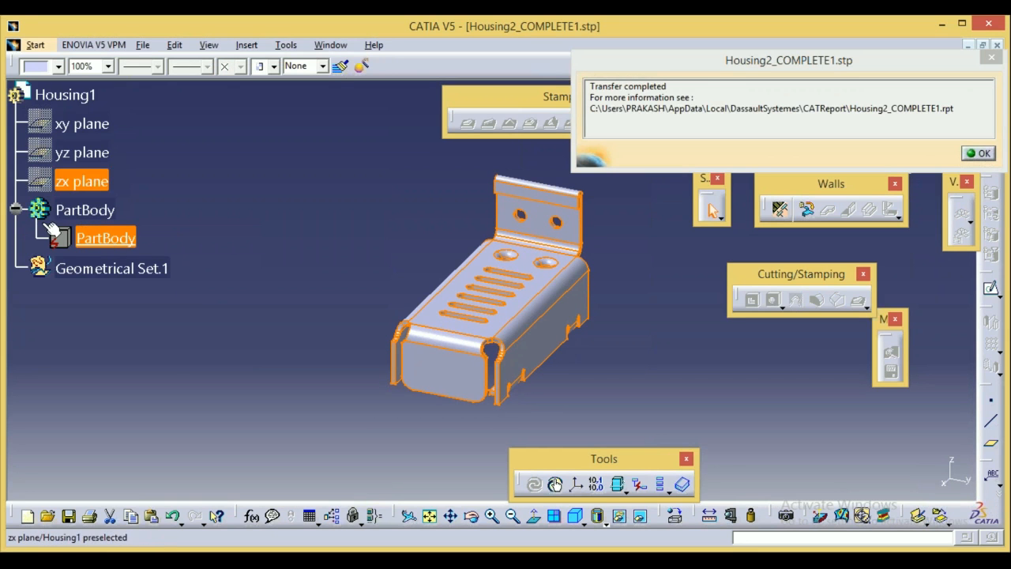
{"action": "left_click", "coordinate": [170, 357]}
{"action": "left_click", "coordinate": [122, 245]}
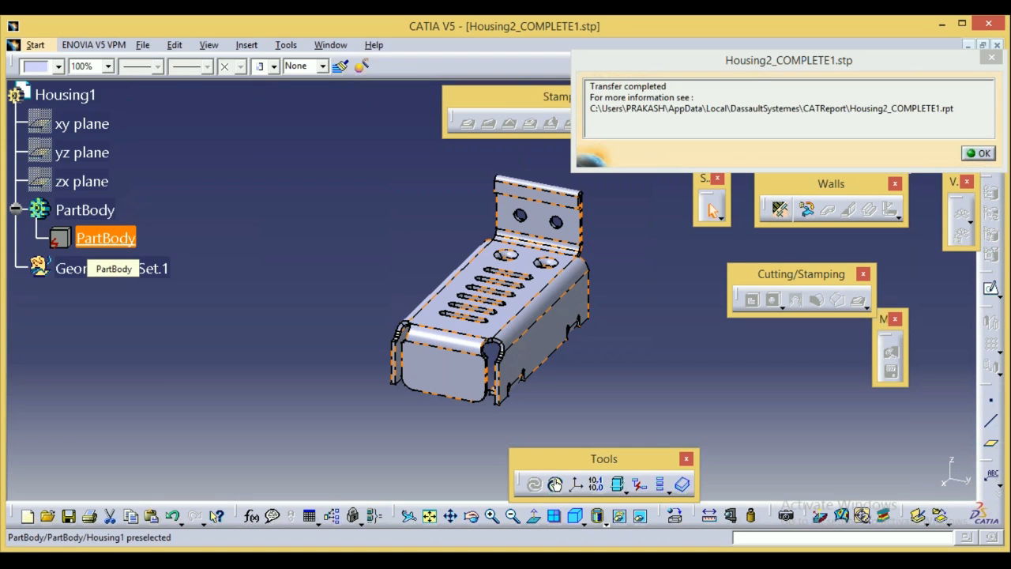
{"action": "left_click", "coordinate": [983, 154]}
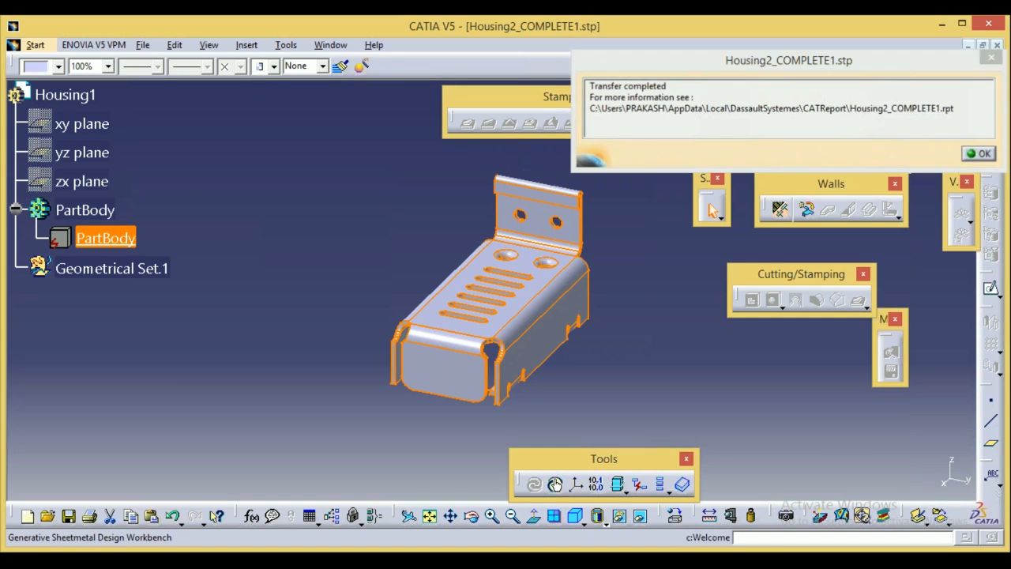
{"action": "left_click", "coordinate": [359, 260]}
{"action": "left_click", "coordinate": [107, 251]}
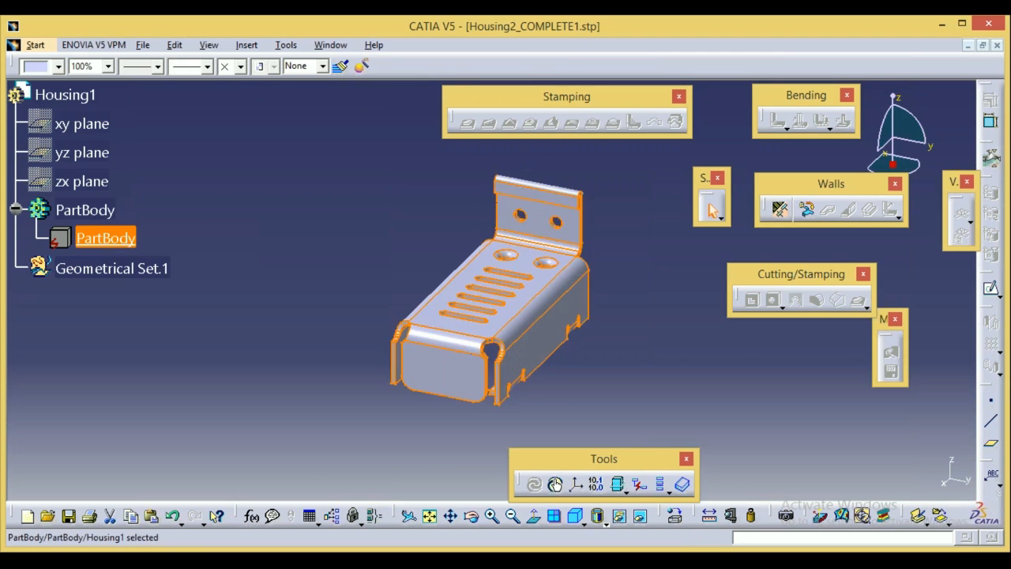
{"action": "left_click", "coordinate": [471, 516]}
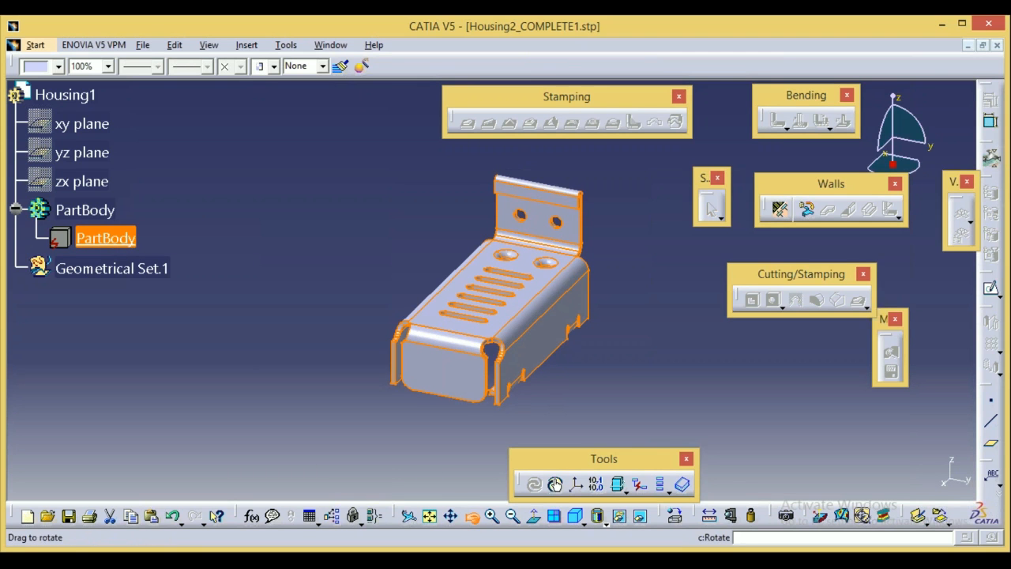
{"action": "left_click", "coordinate": [619, 359]}
{"action": "middle_click_drag", "start_coordinate": [619, 359], "coordinate": [521, 373]}
{"action": "left_click", "coordinate": [522, 373]}
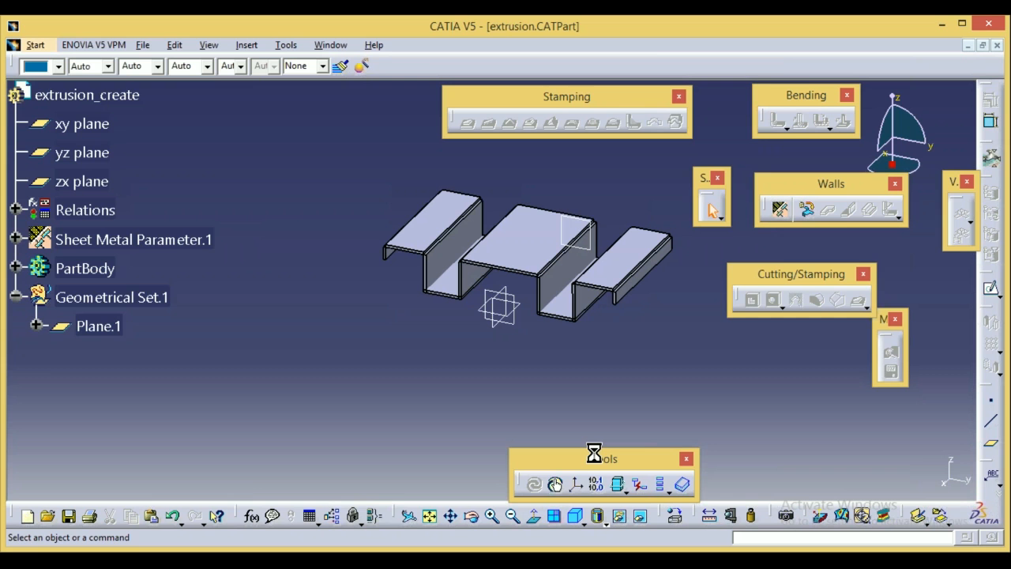
Close the extrusion part without saving and reopen the recent file Housing2_COMPLETE.CATPart.
{"action": "left_click", "coordinate": [999, 46]}
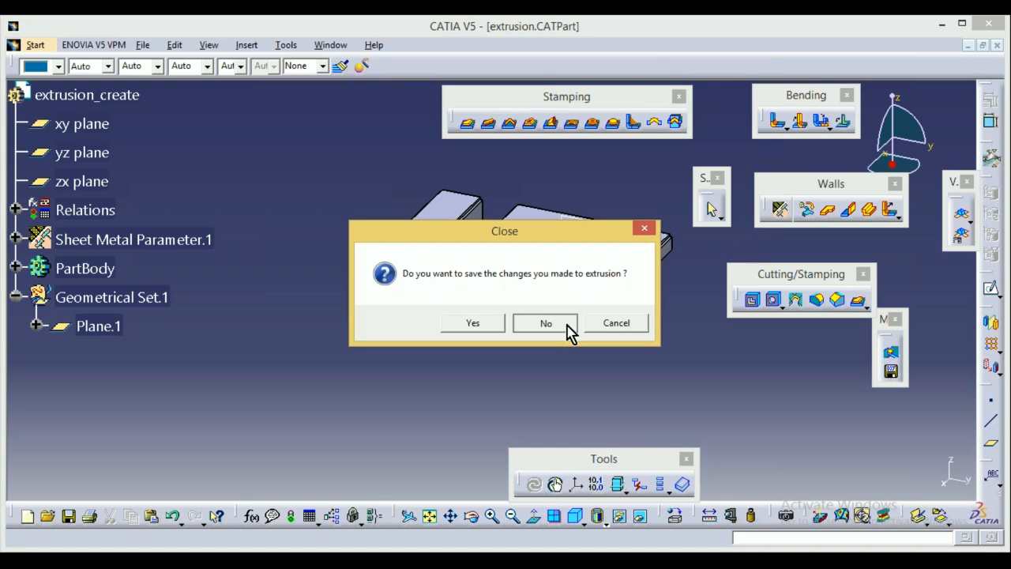
{"action": "left_click", "coordinate": [567, 324]}
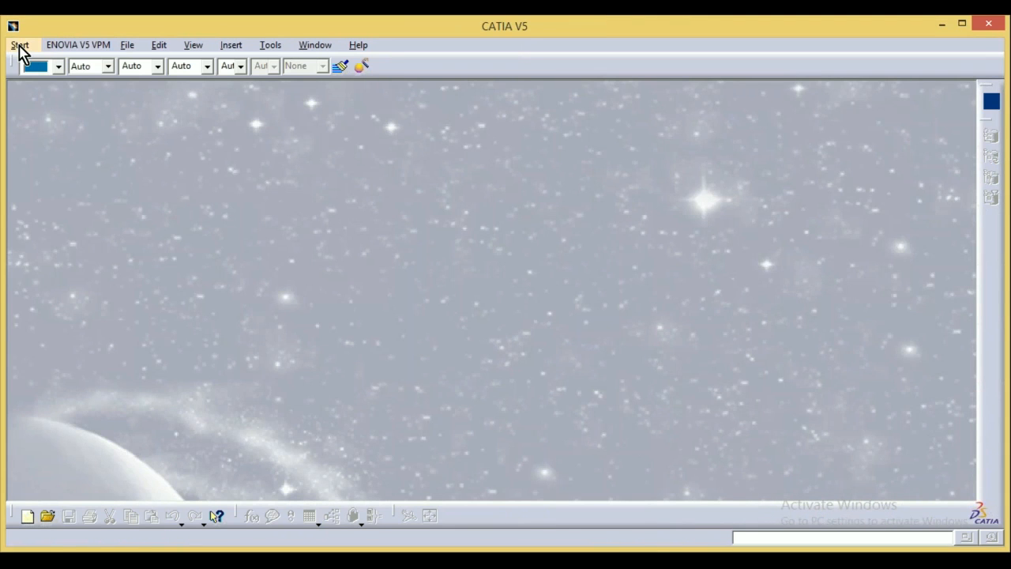
{"action": "left_click", "coordinate": [20, 46]}
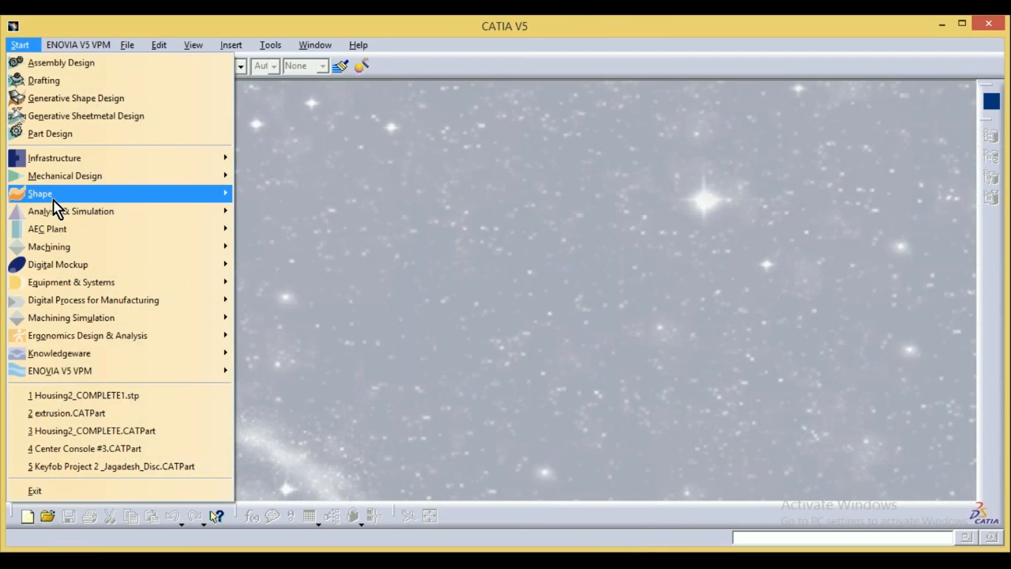
{"action": "left_click", "coordinate": [96, 430]}
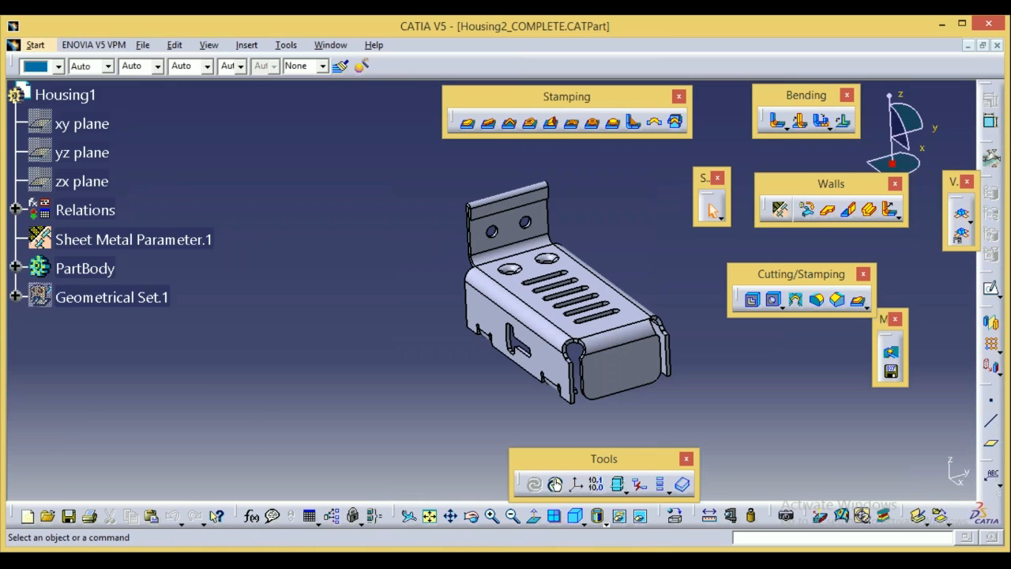
Expand PartBody, review the definition of Rectangular pattern.2 and cancel it, and locate Corner.1 on the housing.
{"action": "left_click", "coordinate": [15, 268]}
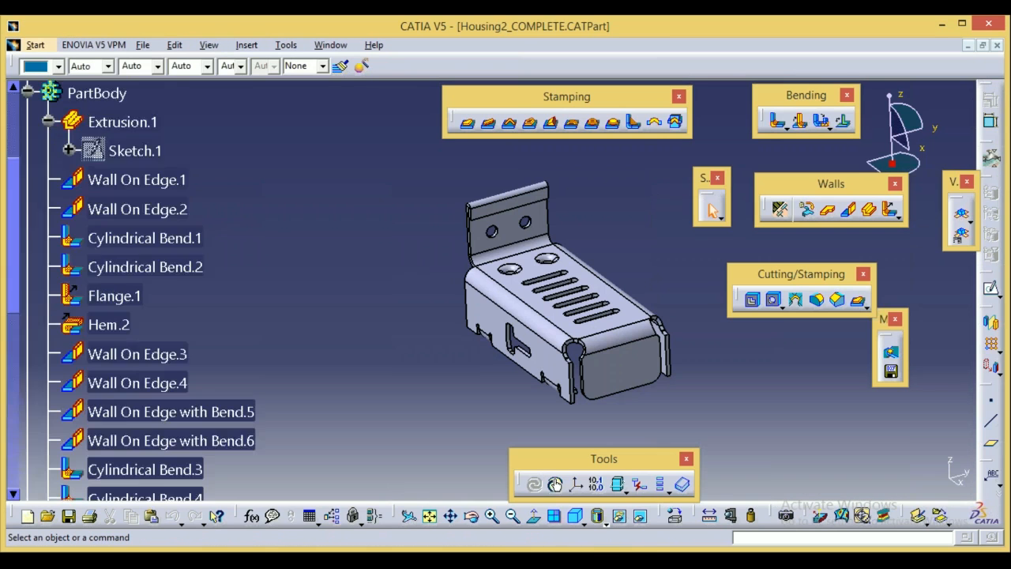
{"action": "left_click_drag", "start_coordinate": [13, 291], "coordinate": [30, 393]}
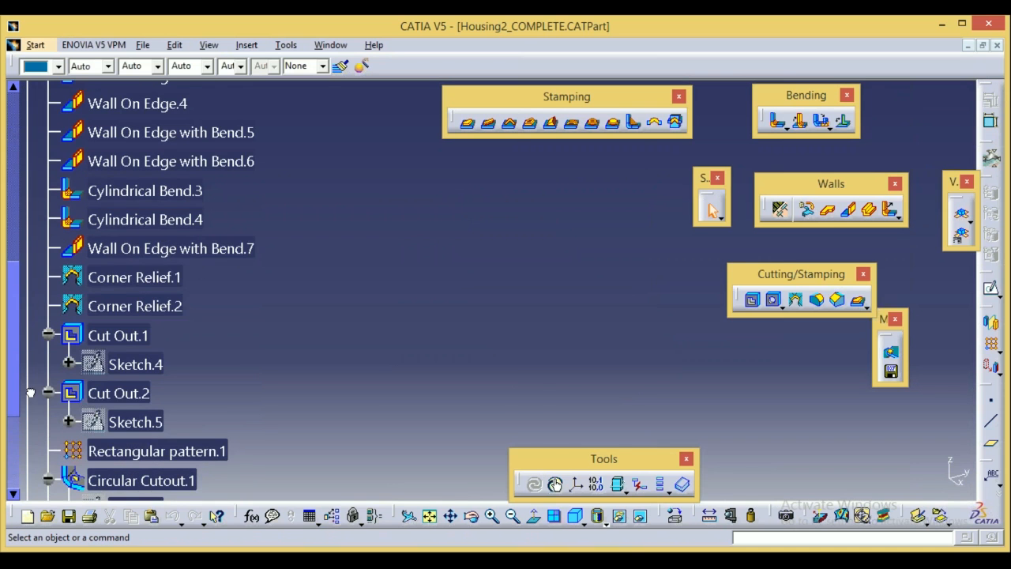
{"action": "scroll", "coordinate": [30, 393], "scroll_direction": "down", "scroll_amount": 3}
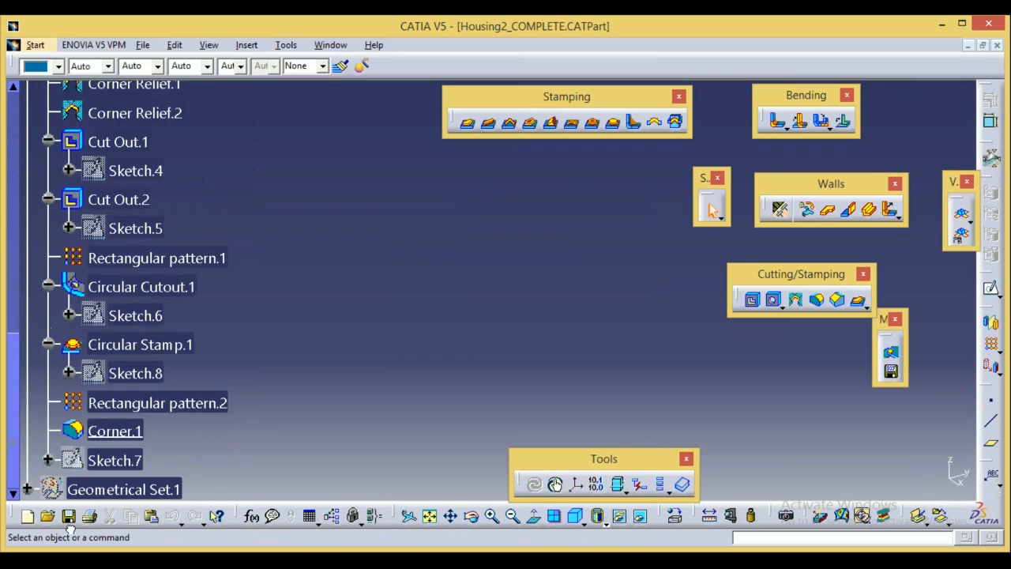
{"action": "double_click", "coordinate": [209, 405]}
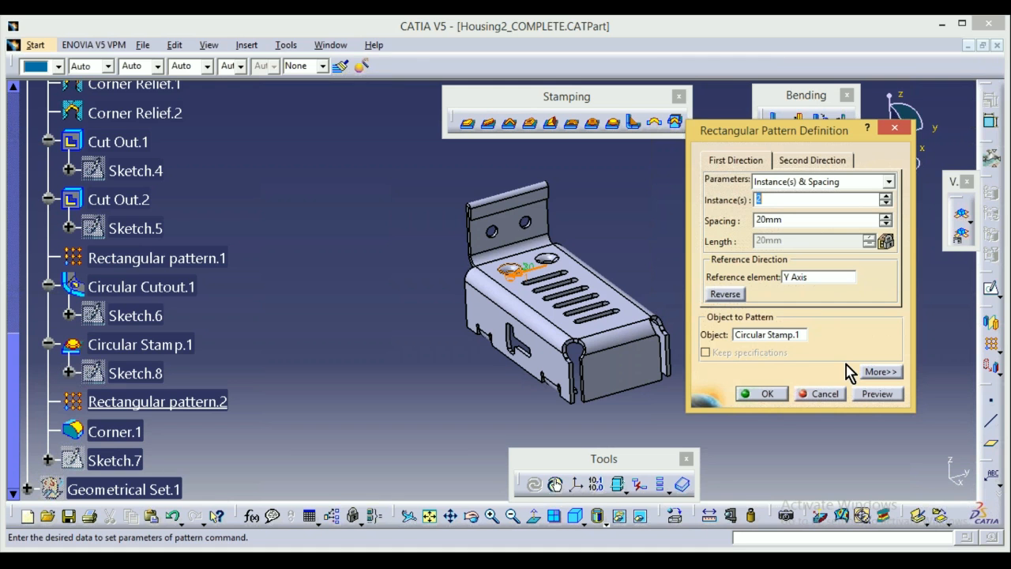
{"action": "left_click", "coordinate": [836, 399]}
{"action": "left_click", "coordinate": [123, 436]}
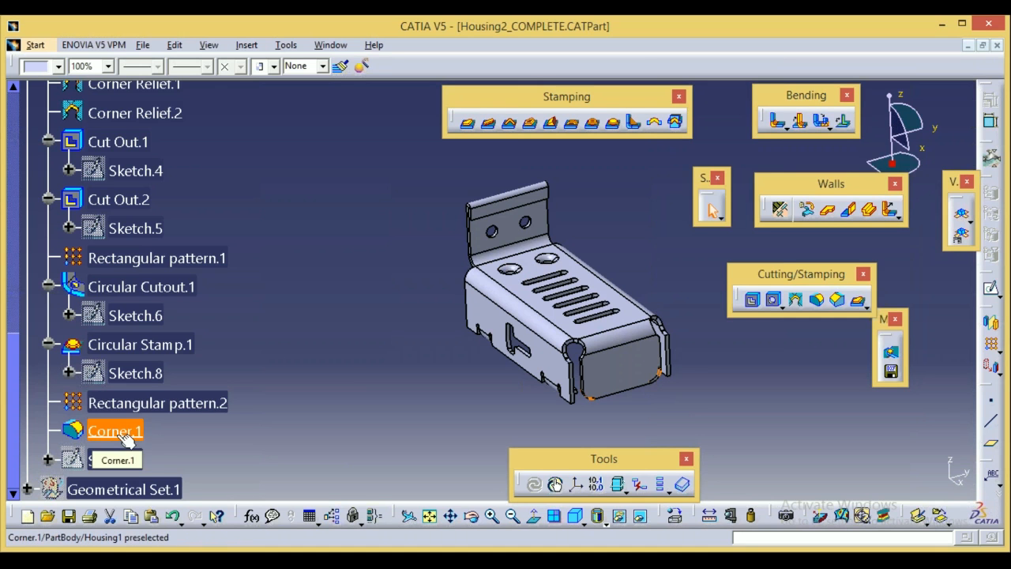
{"action": "key", "text": "Escape"}
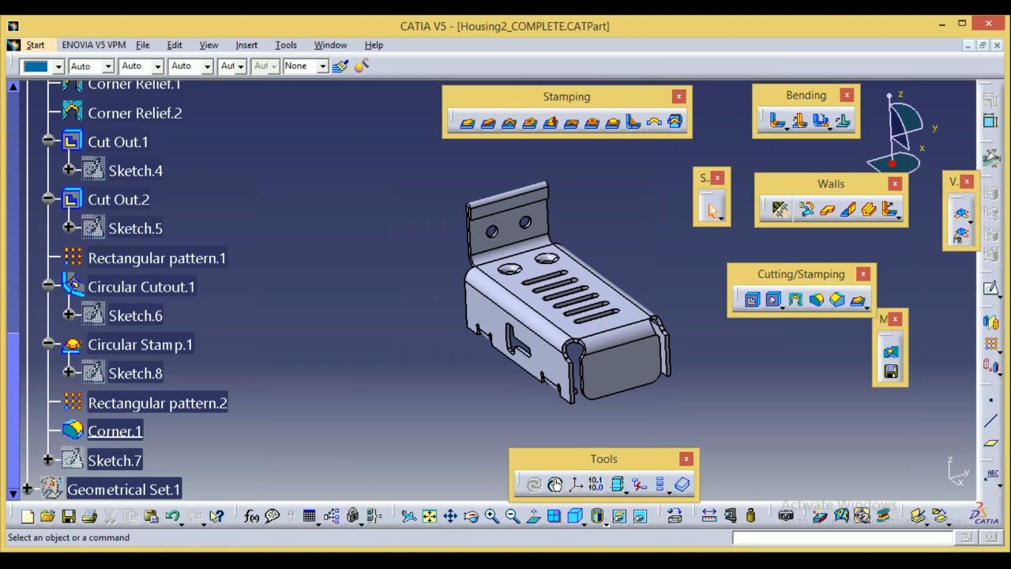